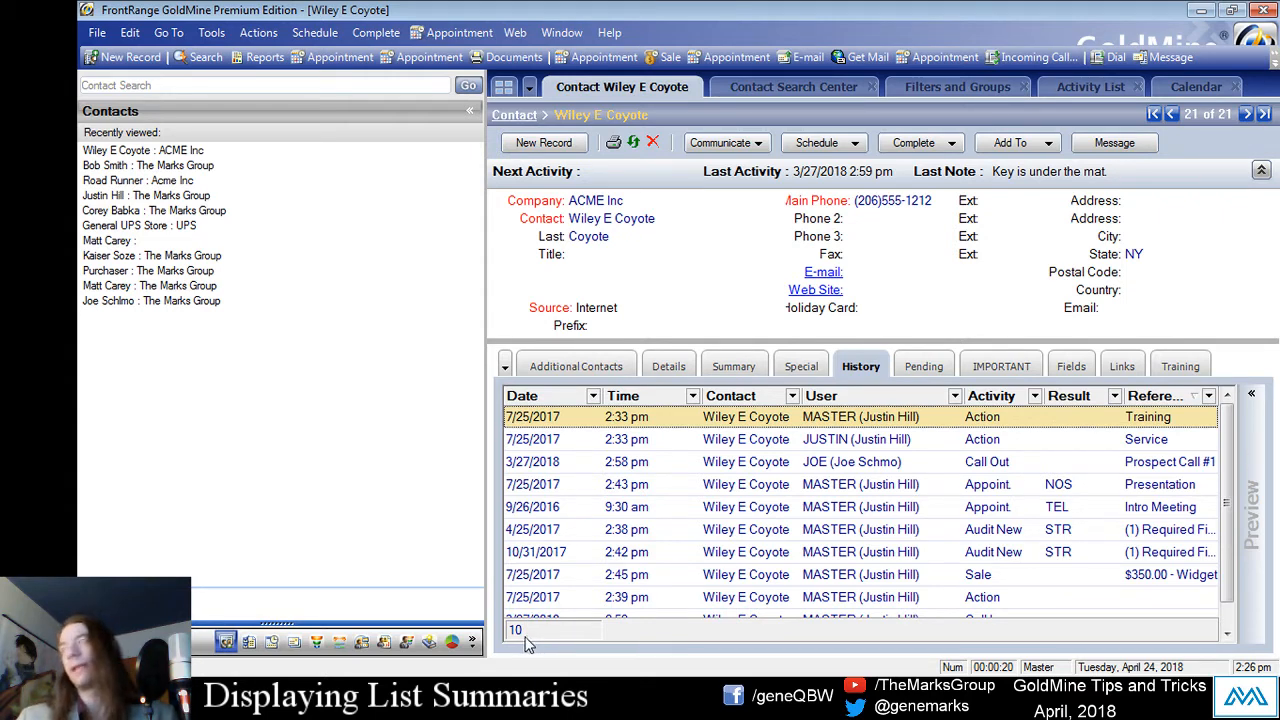
- View the contact's pending activities, and turn off the Summary and Filter options for the Contact Search Center's results list
left_click(922, 366)
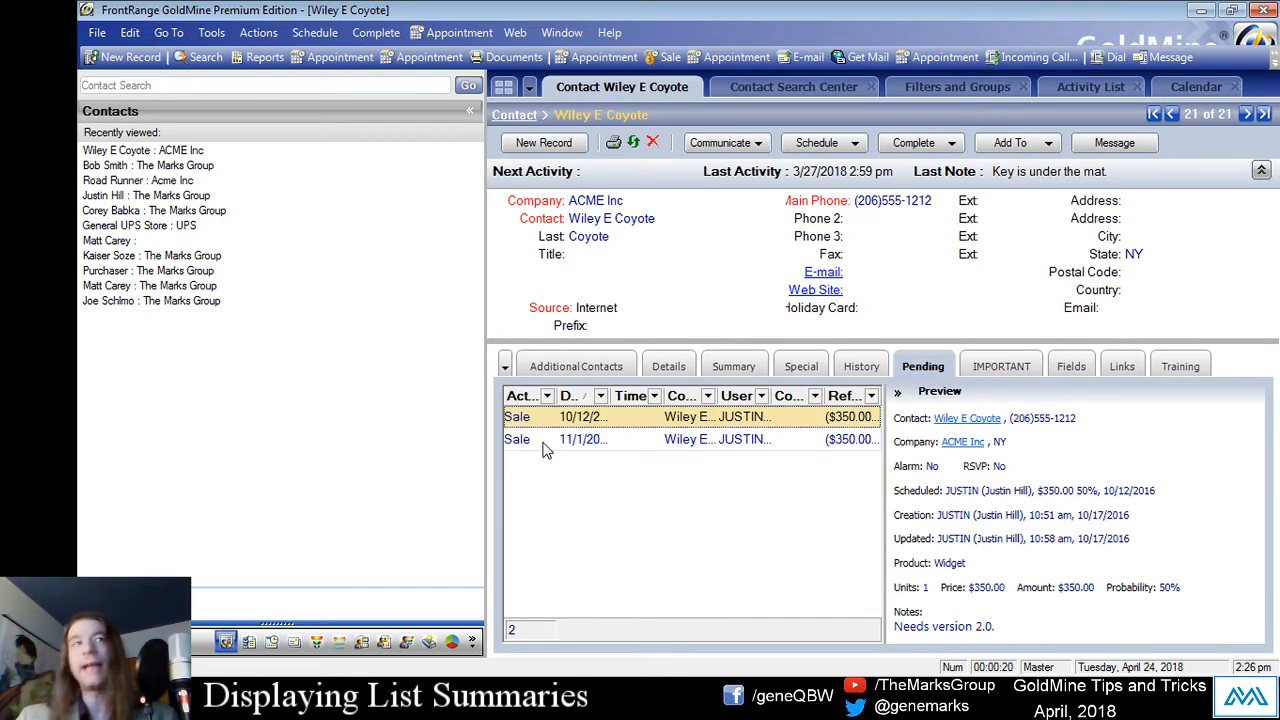
left_click(746, 86)
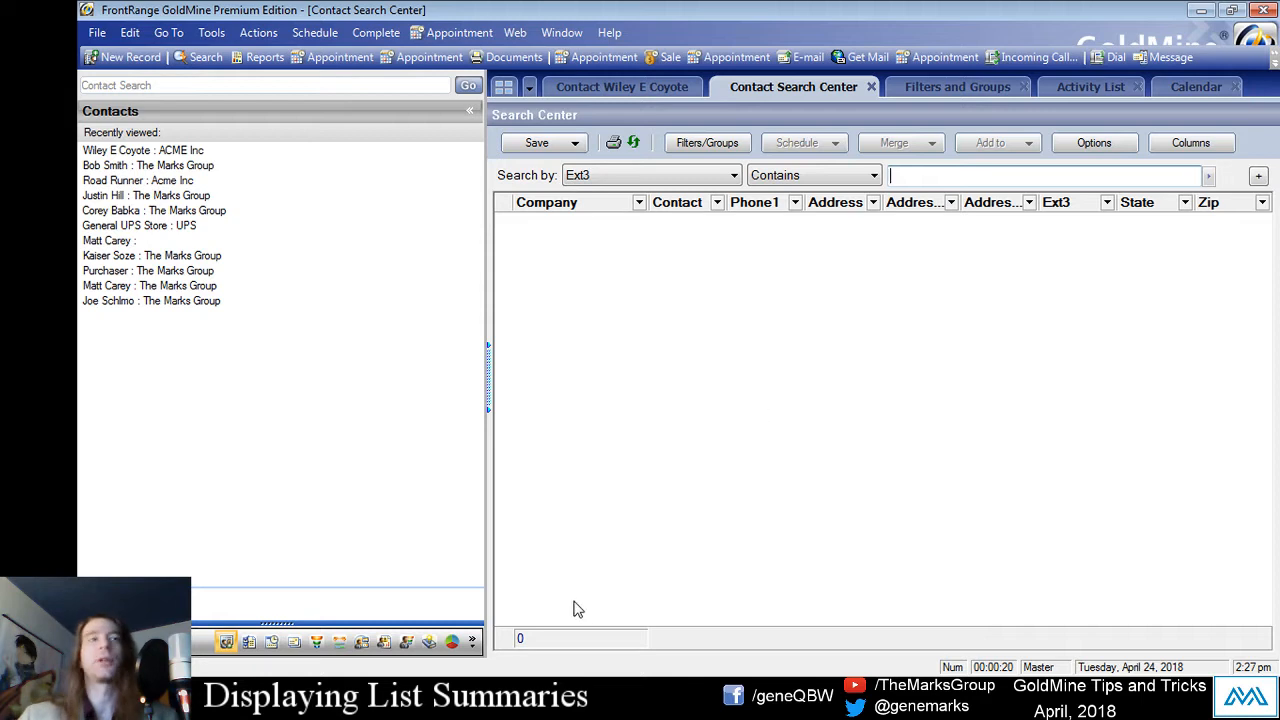
right_click(600, 459)
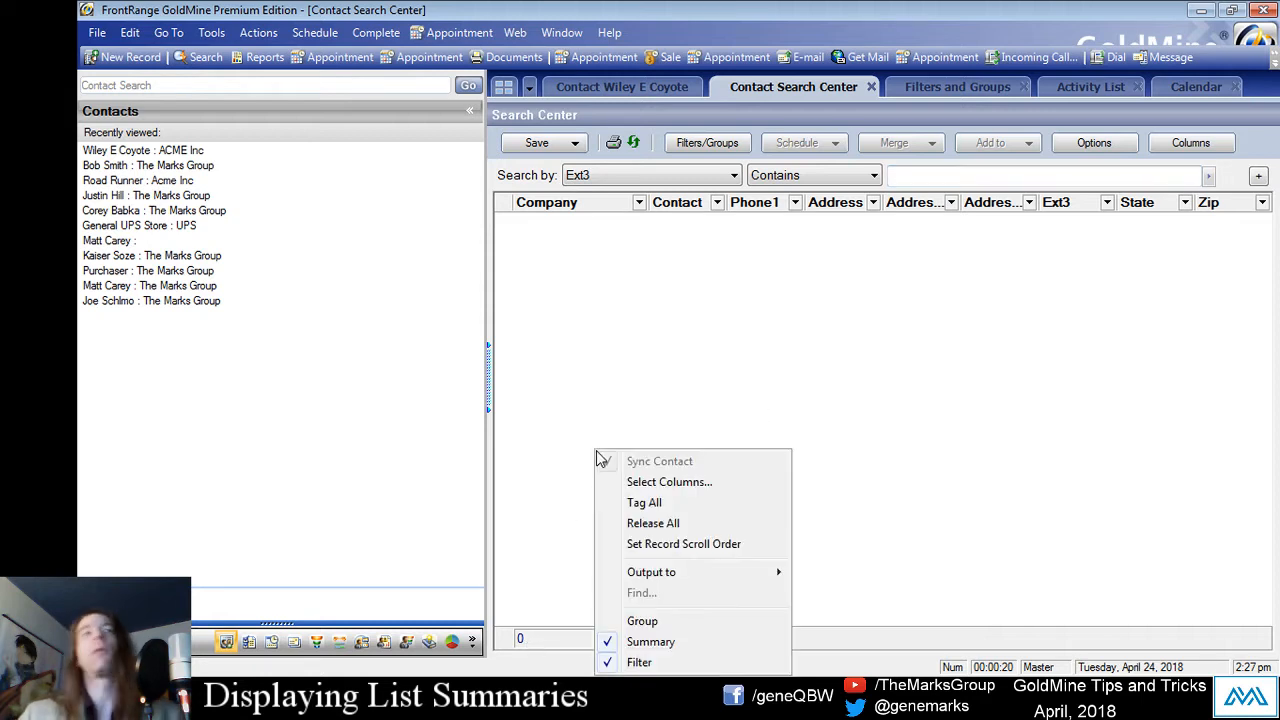
right_click(604, 300)
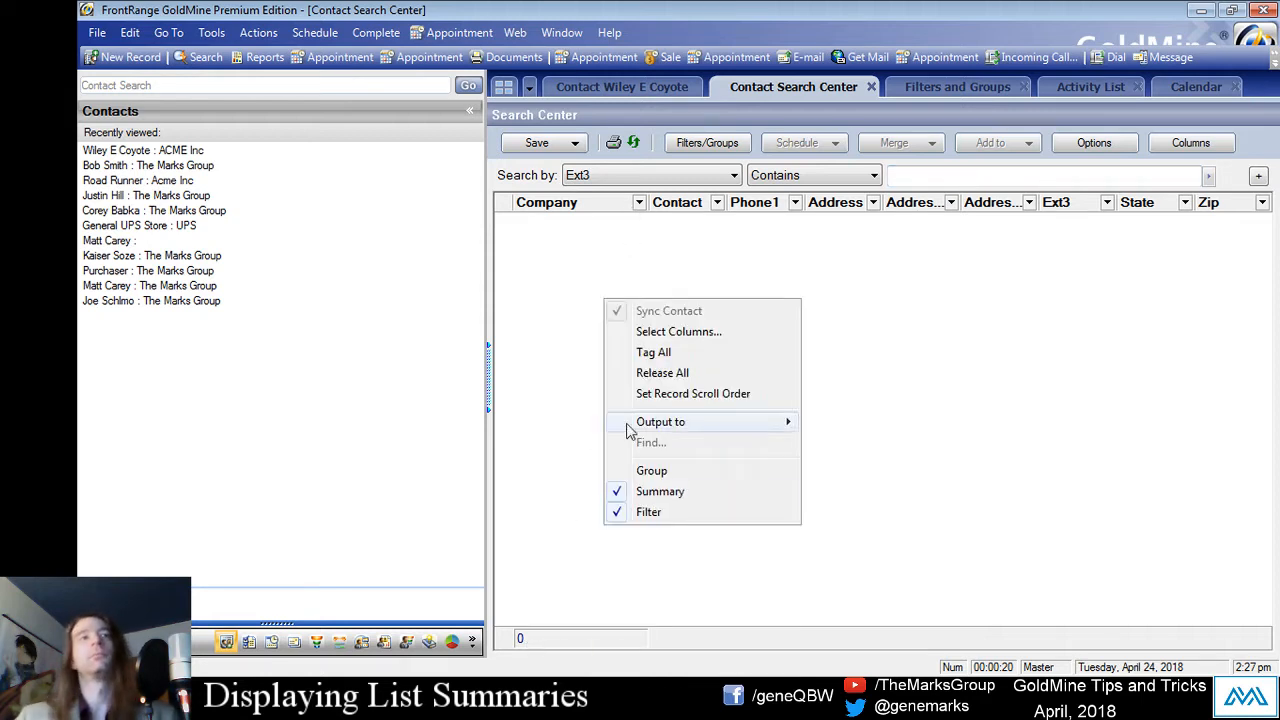
left_click(641, 493)
right_click(614, 437)
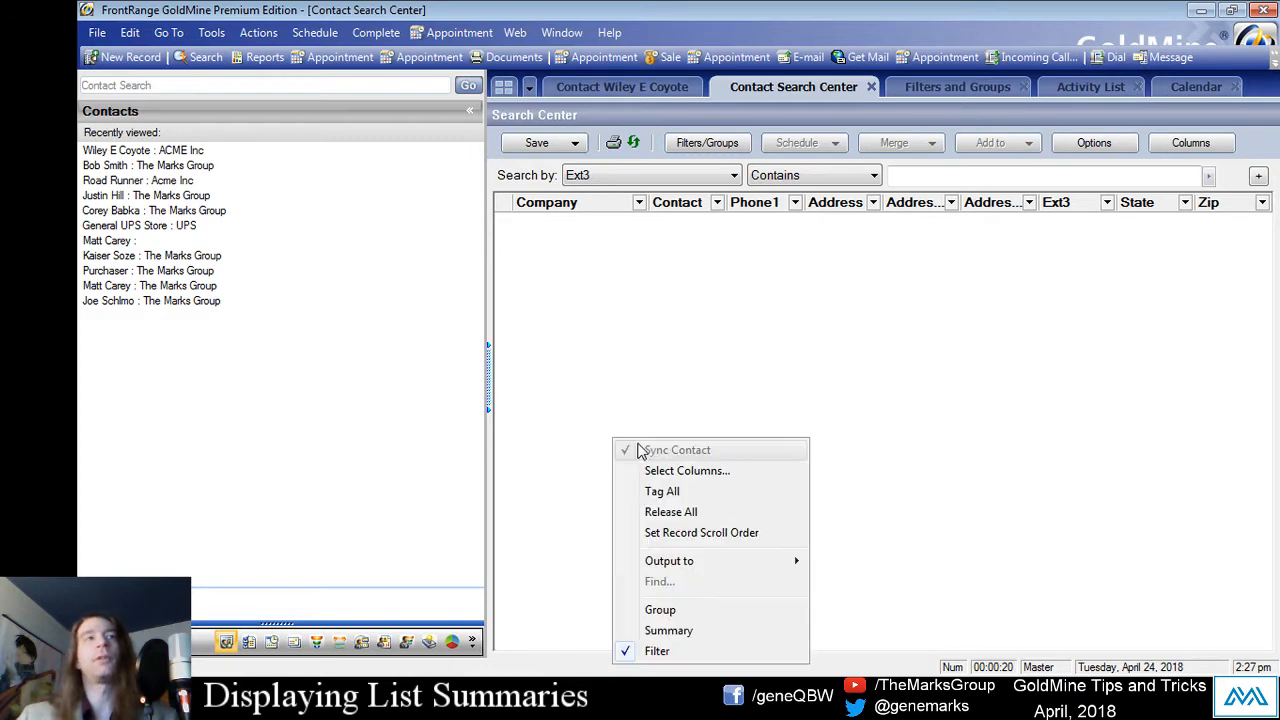
left_click(641, 649)
- Switch the Contact Search Center's Summary option on, off and back on
right_click(644, 349)
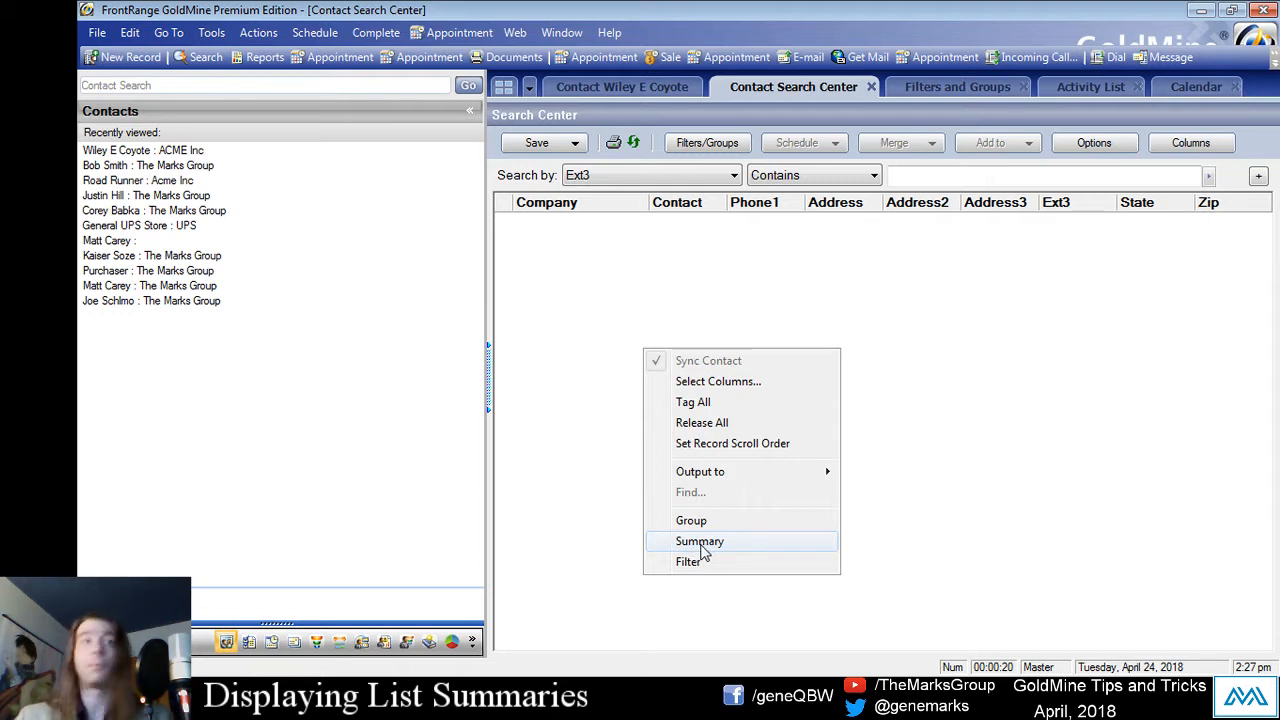
left_click(700, 545)
right_click(651, 419)
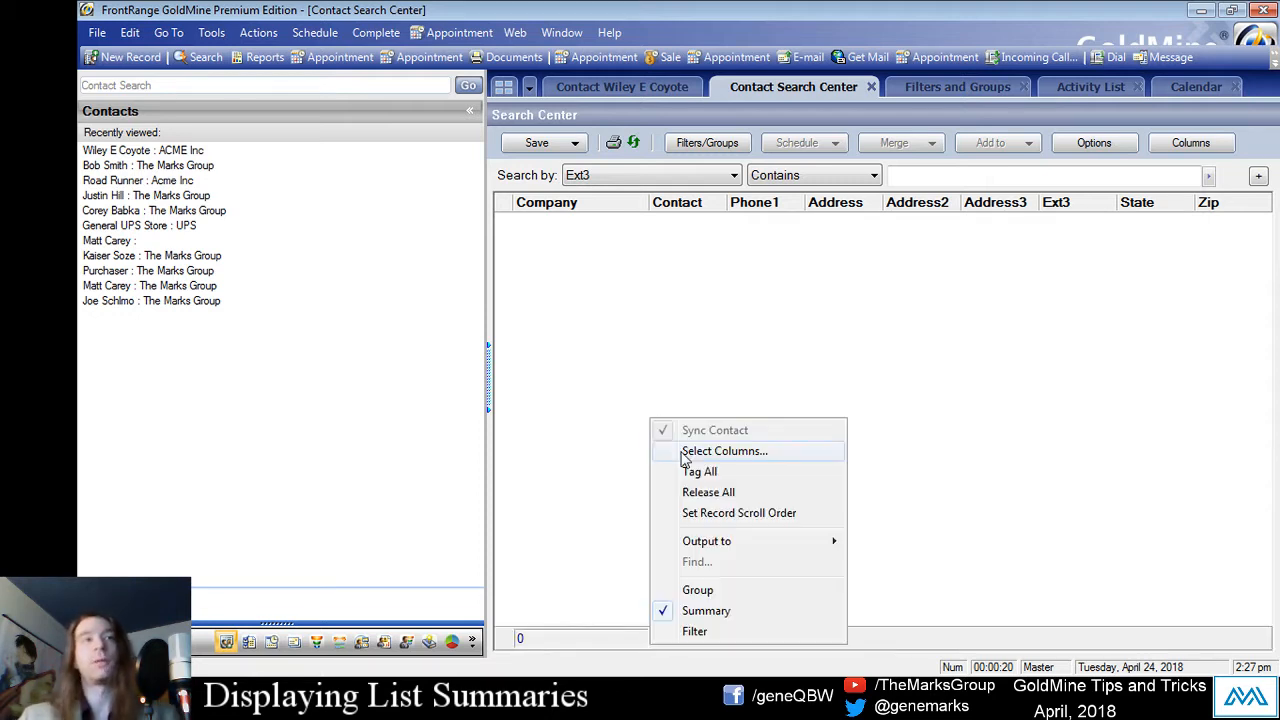
left_click(731, 611)
right_click(662, 489)
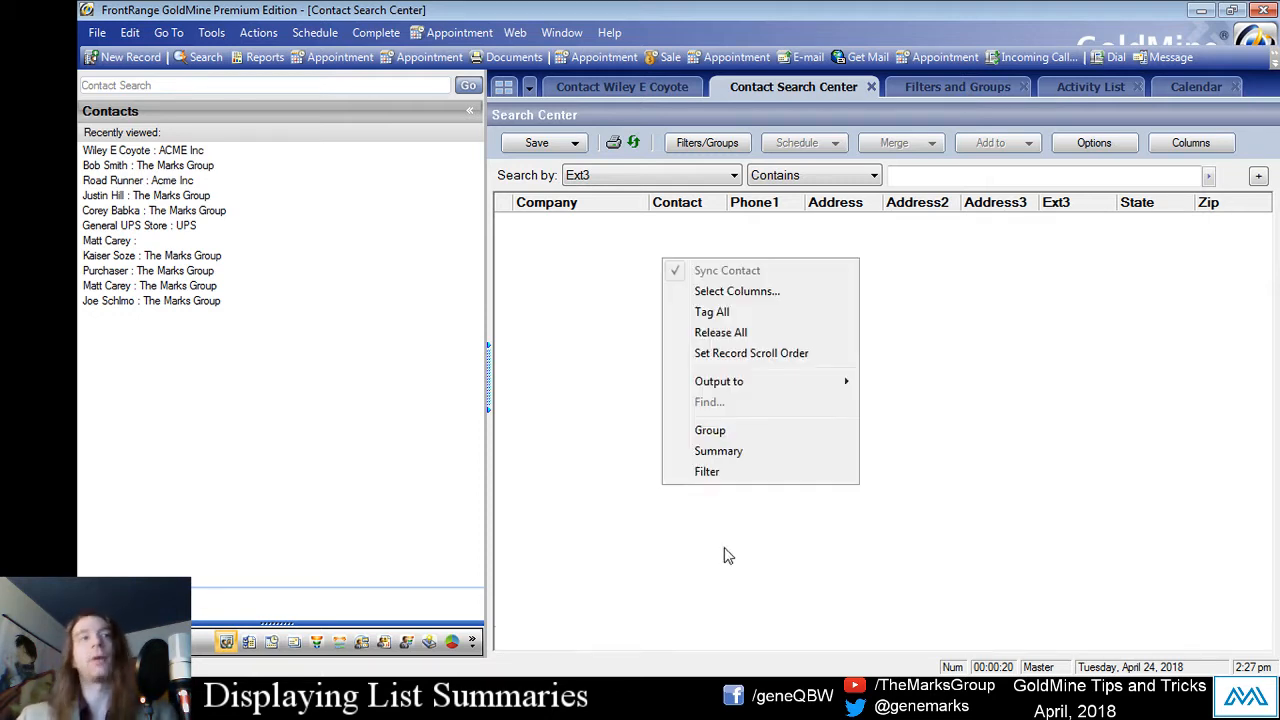
left_click(712, 452)
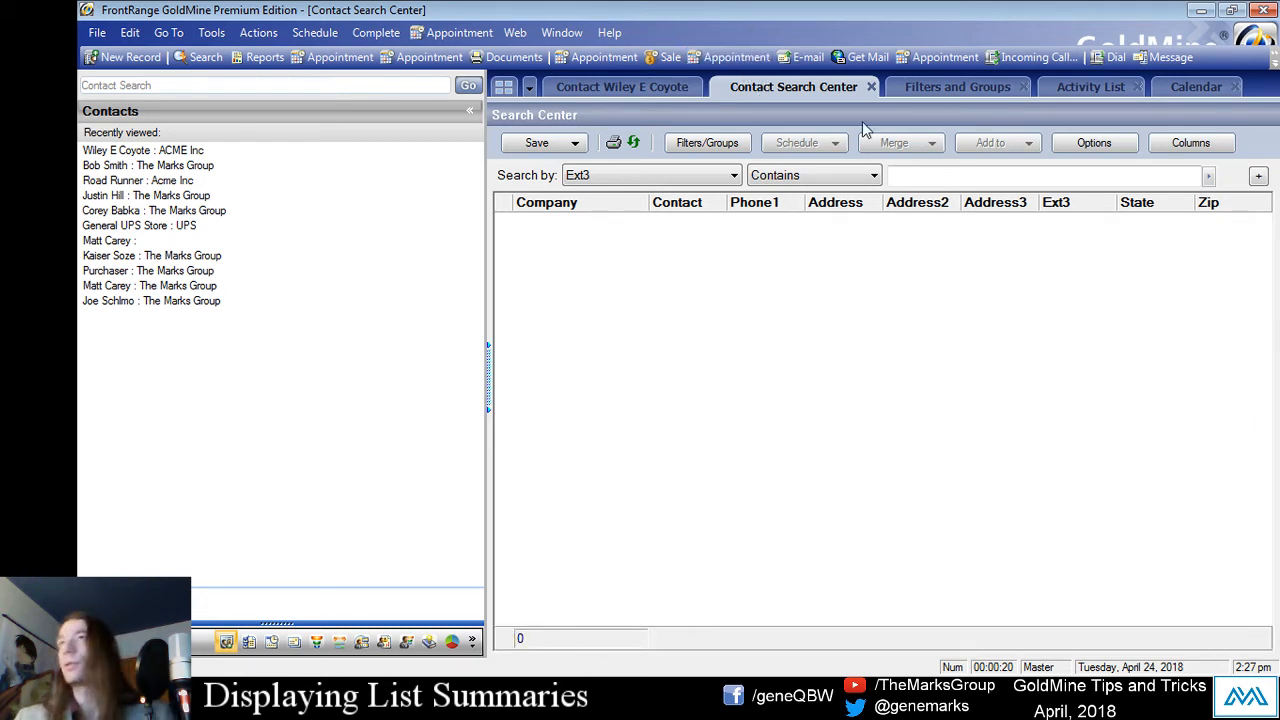
- Search for all contacts whose Company contains the wildcard %
left_click(598, 86)
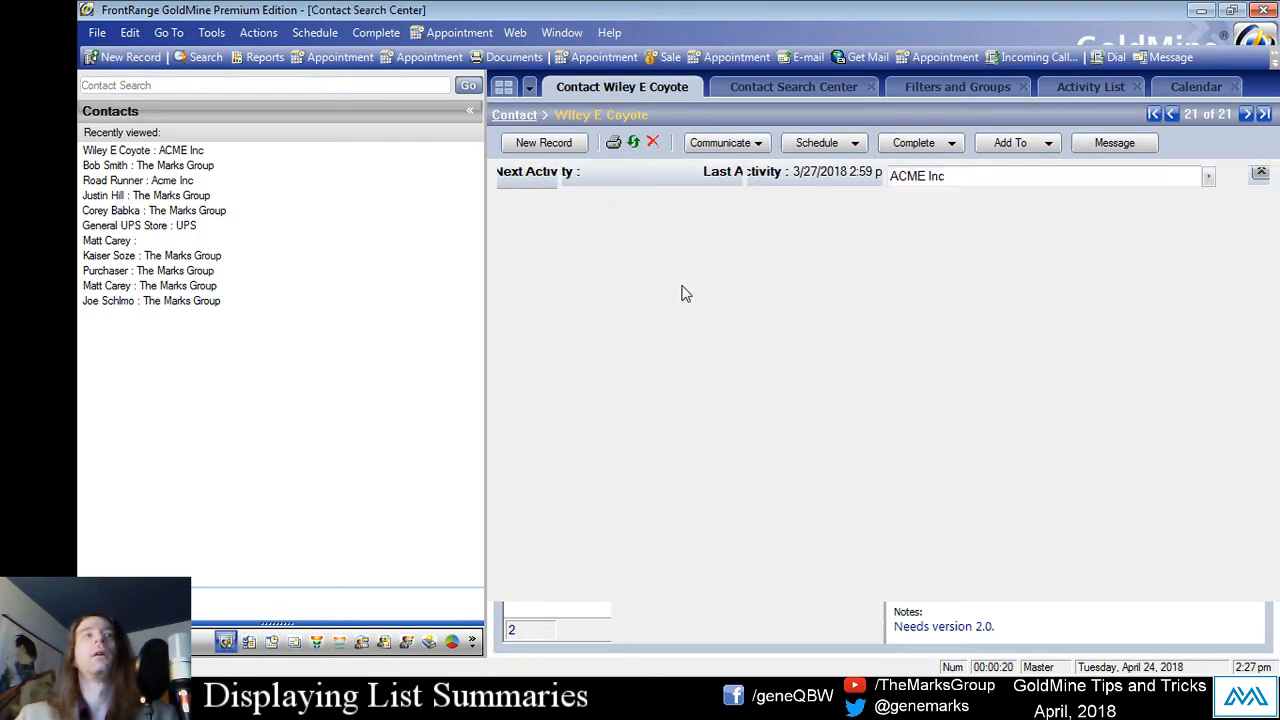
type("%")
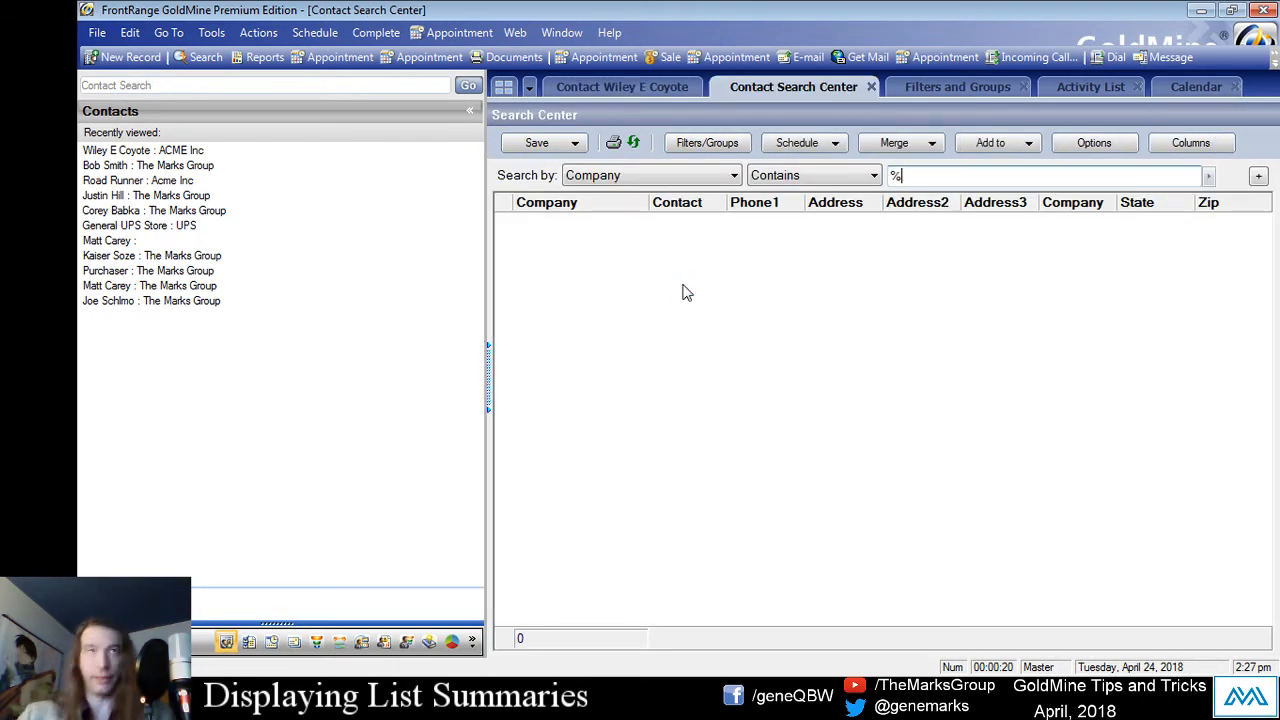
key("Return")
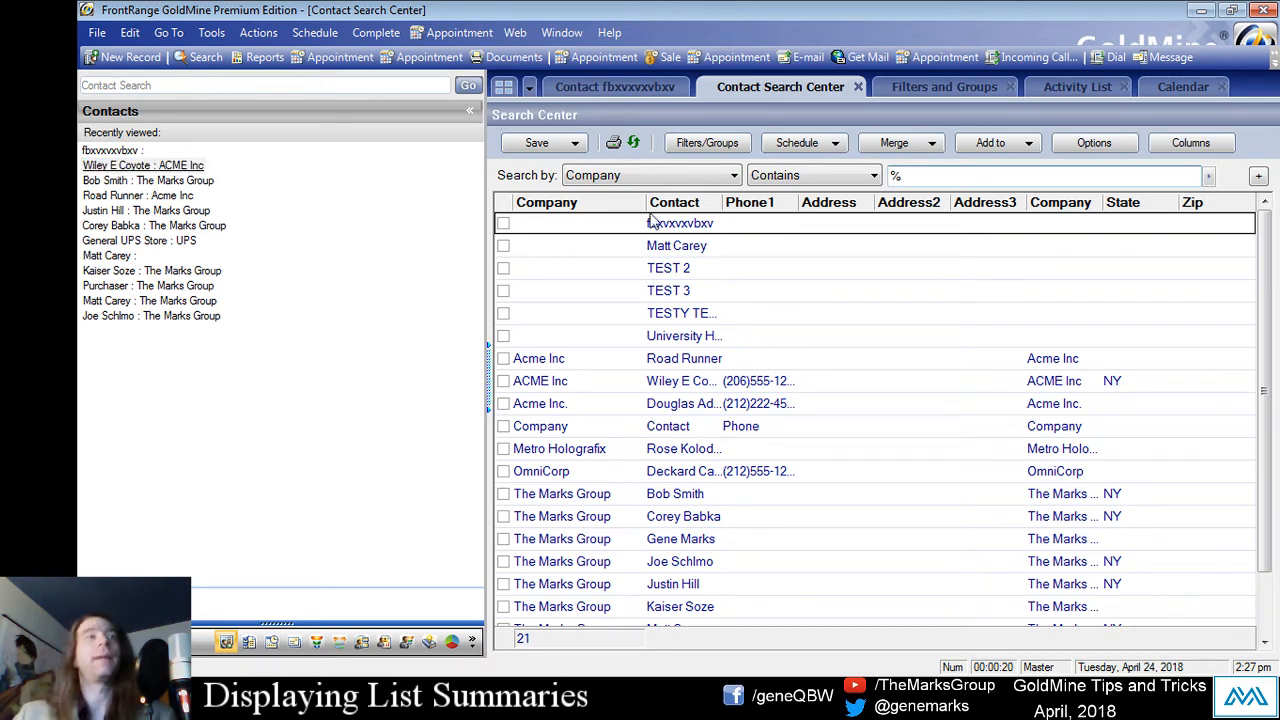
- Return to the ACME Inc contact record and examine the display options of its pending activities list
left_click(609, 86)
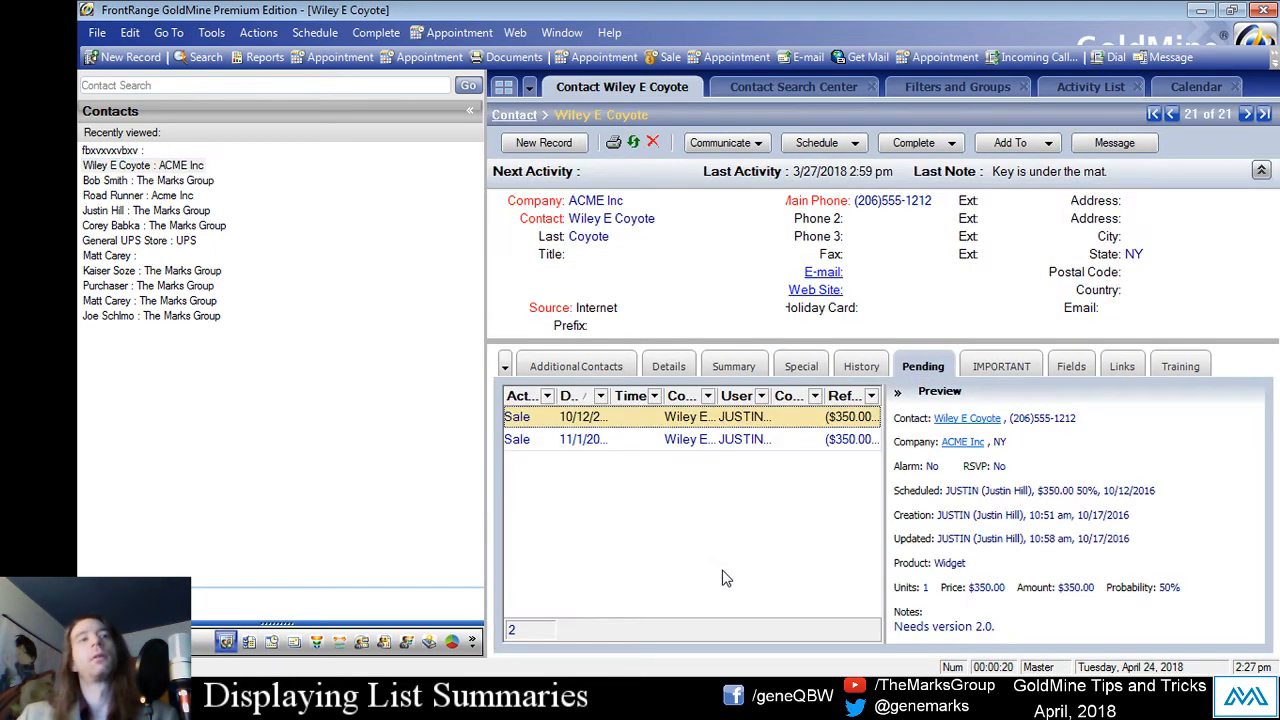
right_click(609, 482)
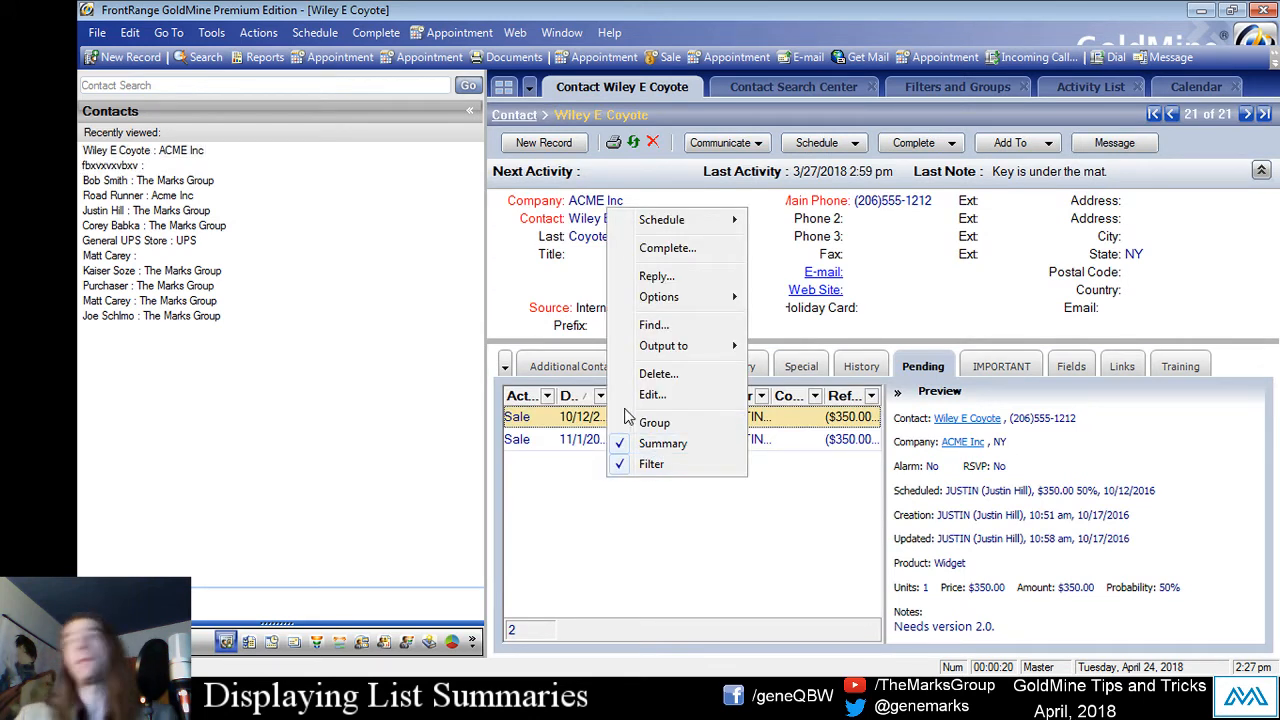
left_click(650, 556)
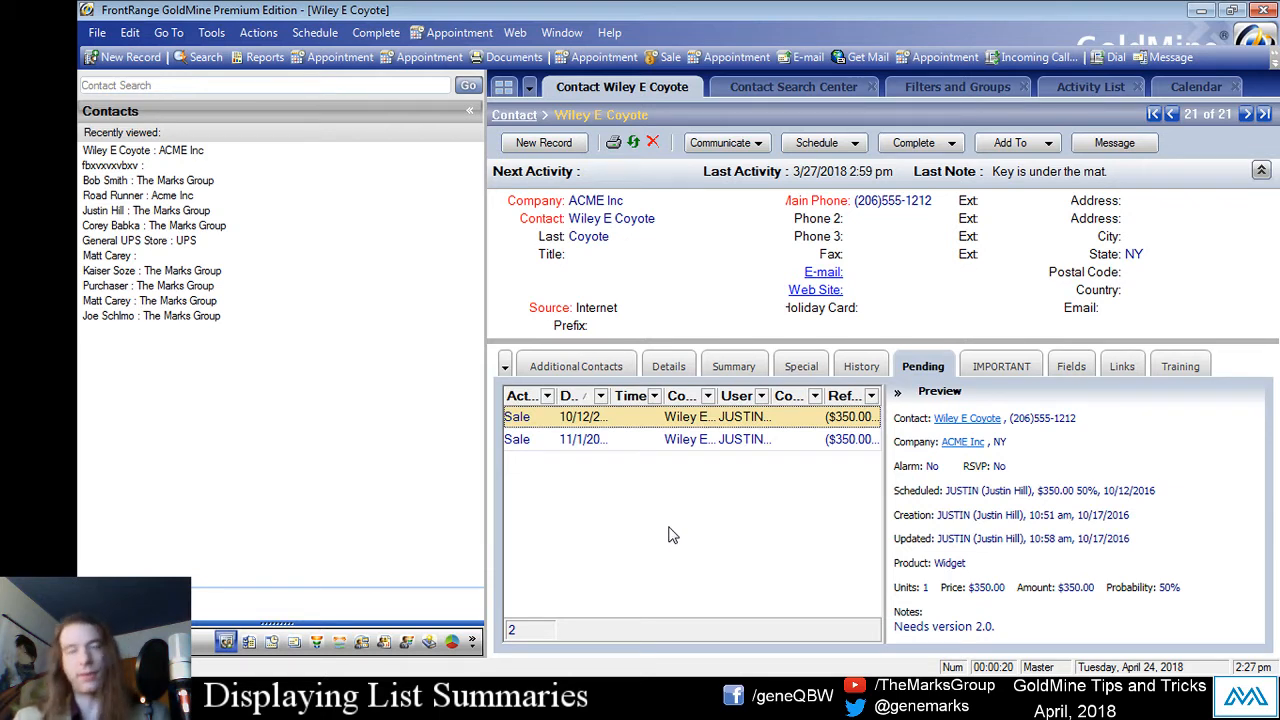
- Switch the Summary option of the pending activities list off and back on
right_click(624, 482)
left_click(672, 445)
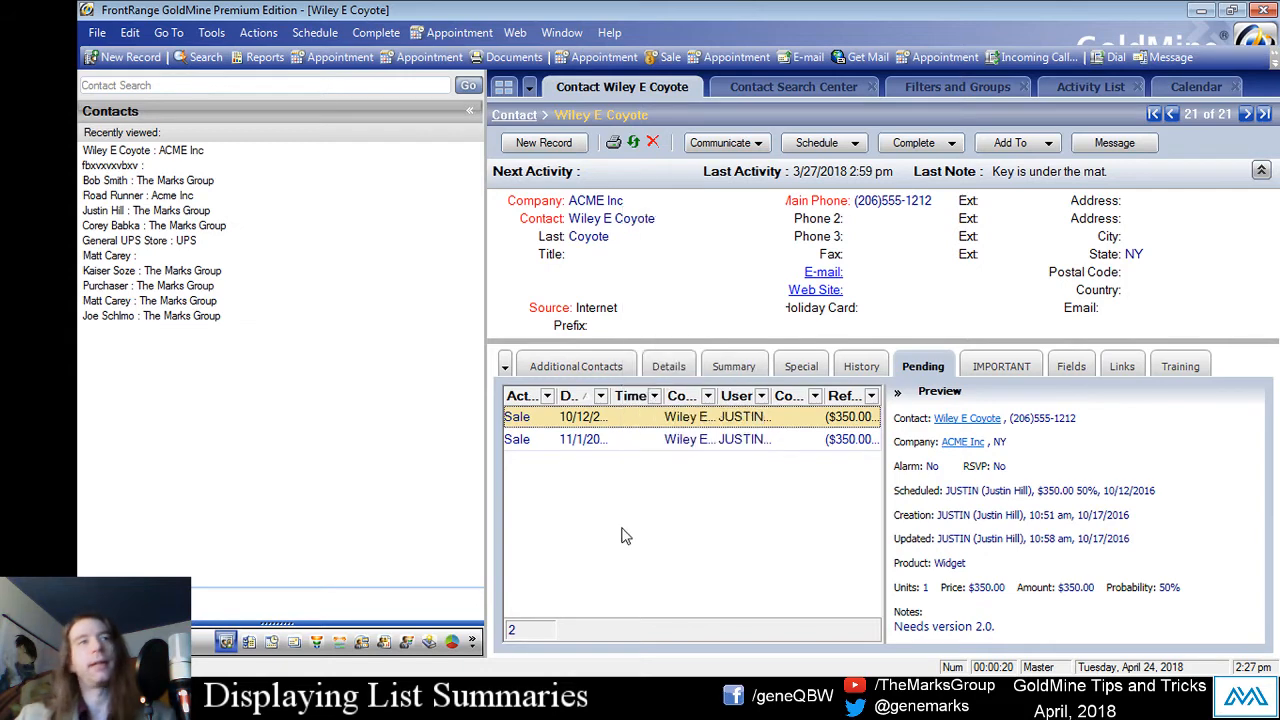
right_click(618, 526)
left_click(667, 494)
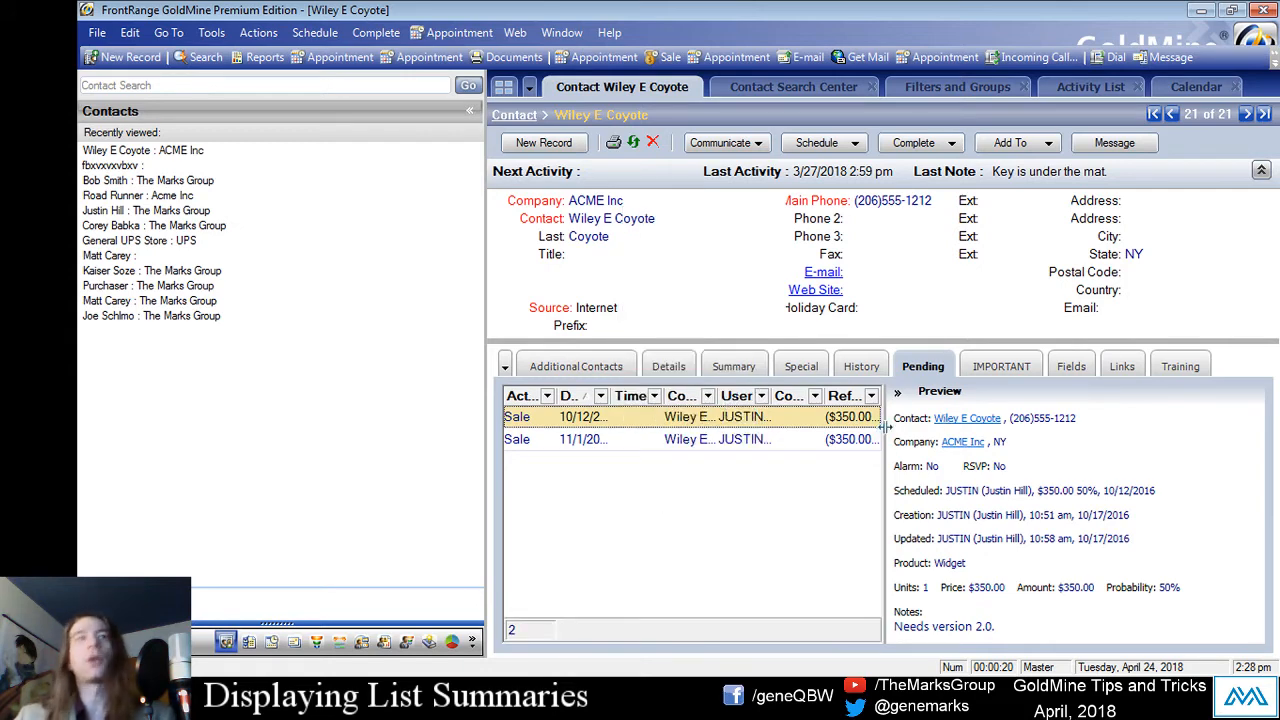
- Show the contact's History list and switch its Filter option off and back on twice
left_click(861, 366)
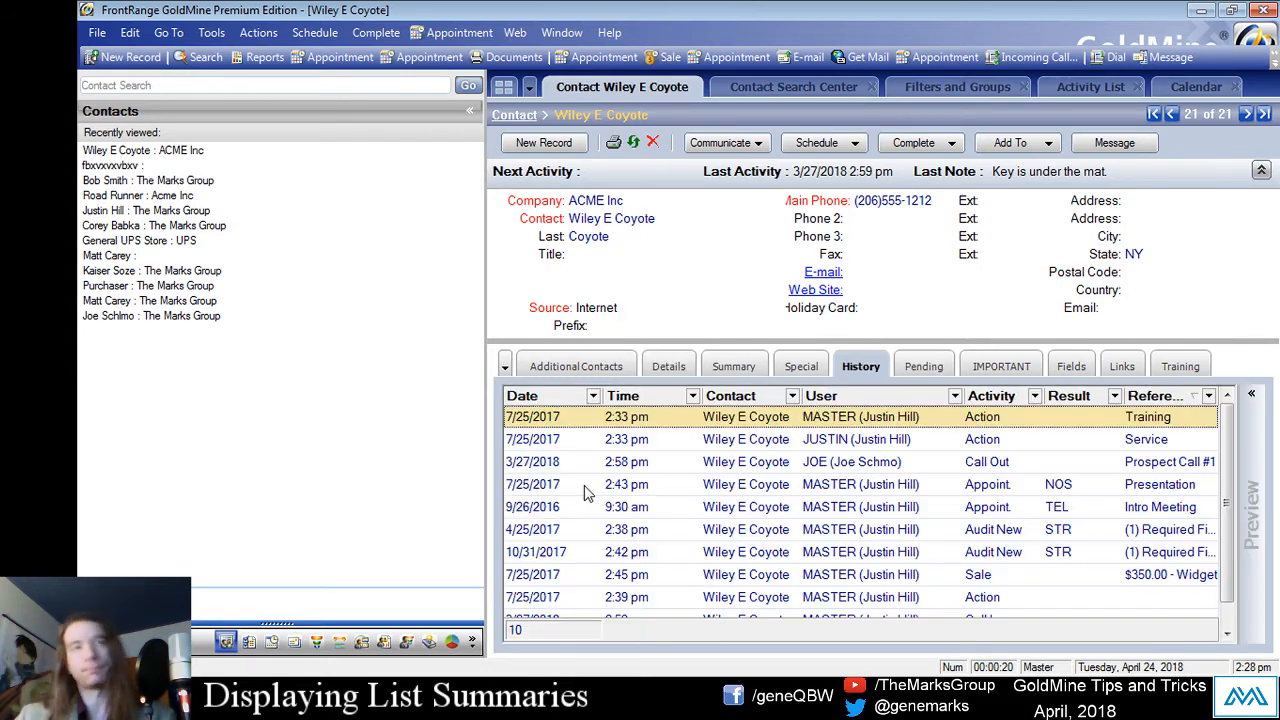
right_click(663, 512)
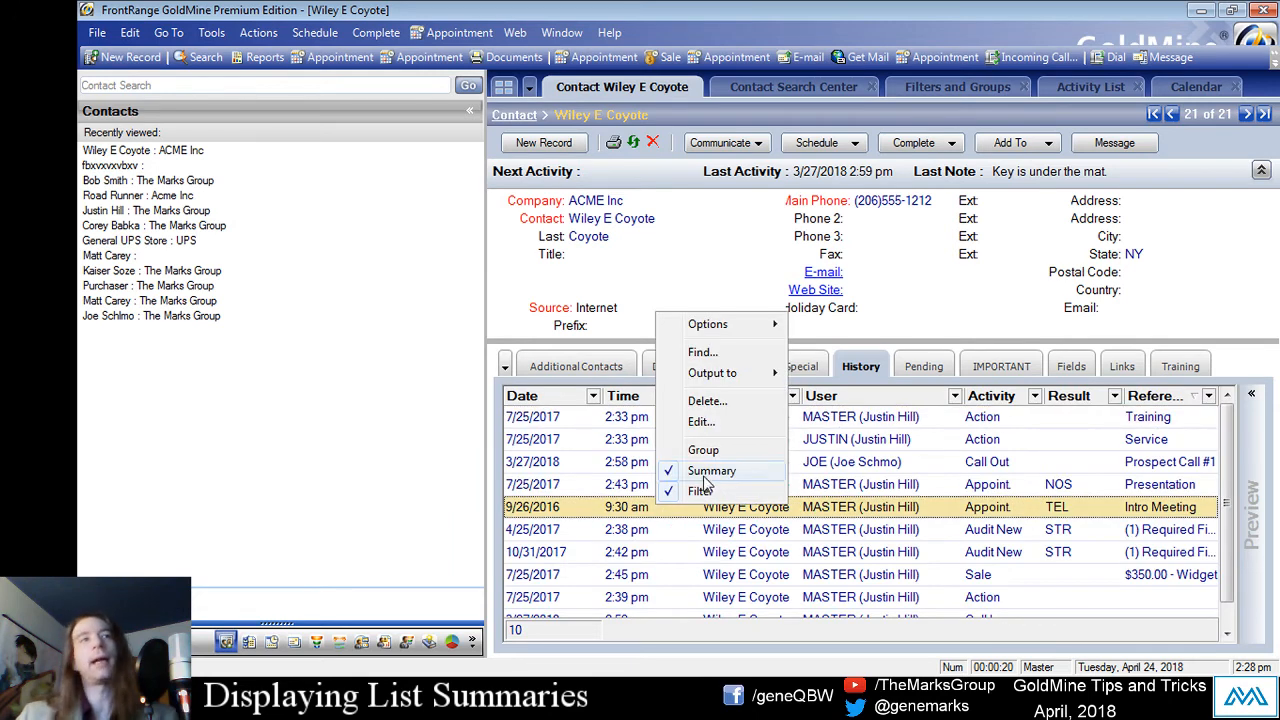
left_click(700, 491)
right_click(700, 445)
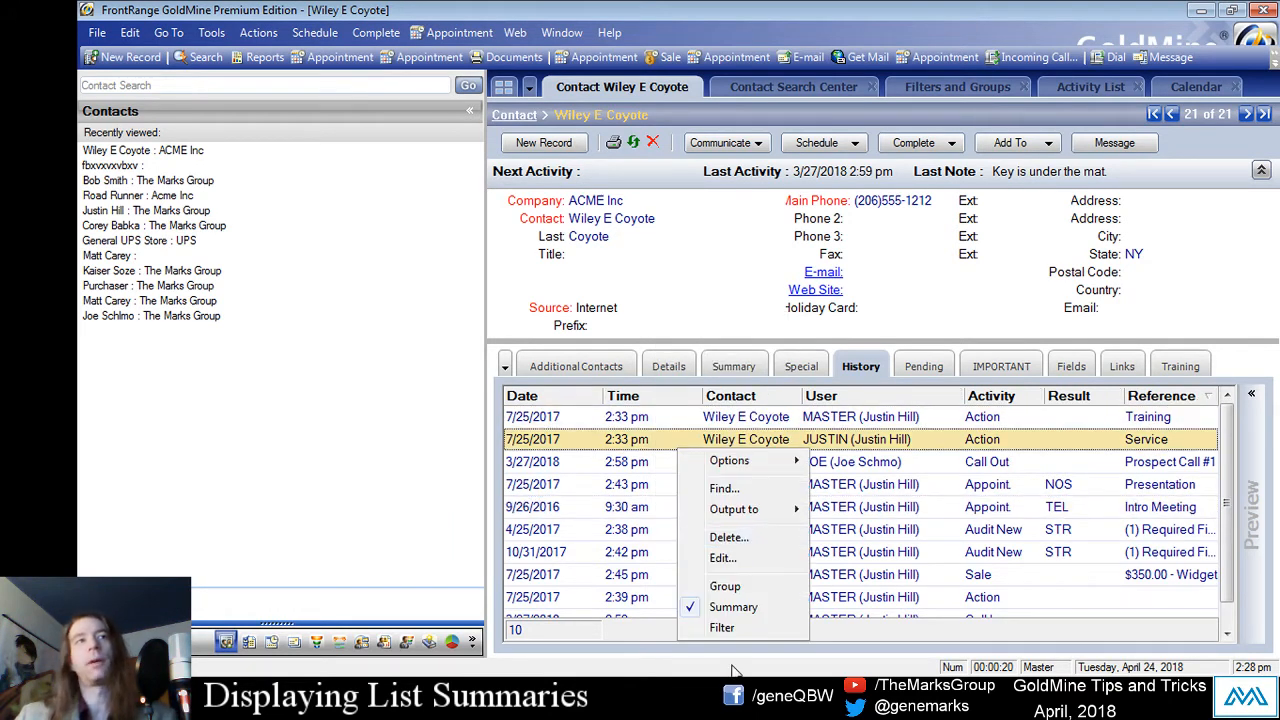
left_click(745, 625)
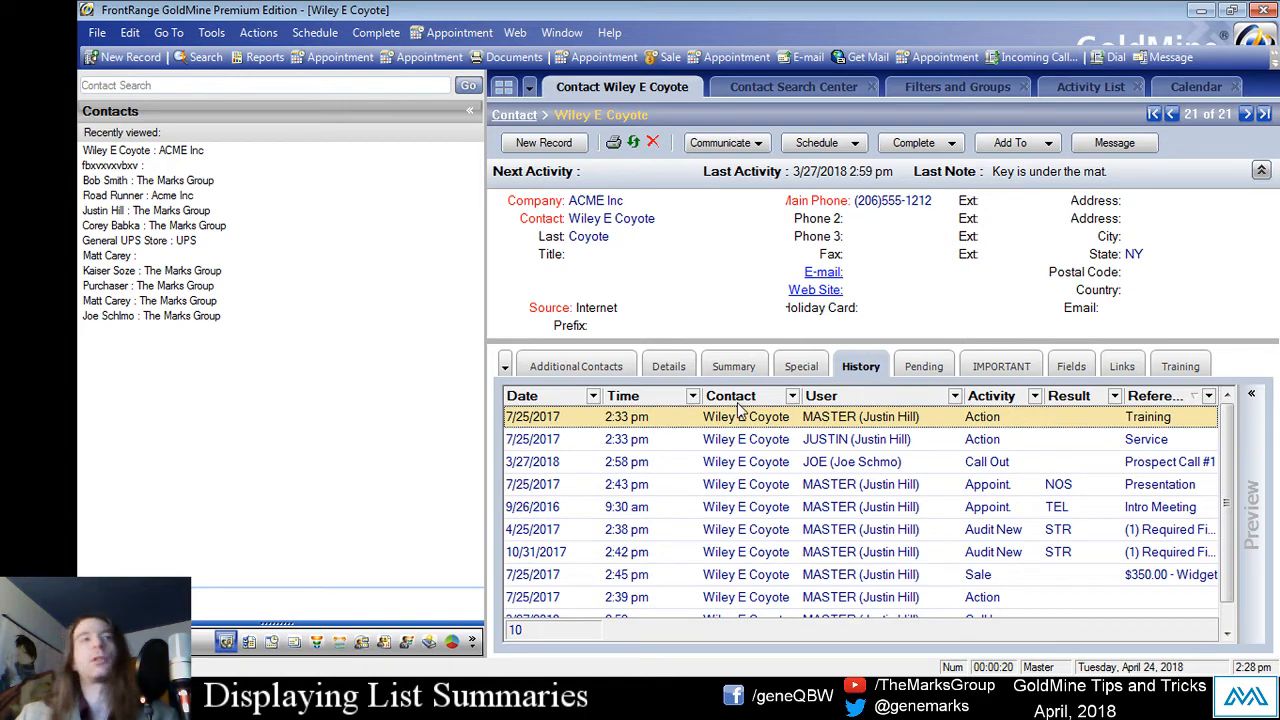
right_click(726, 483)
left_click(774, 656)
right_click(734, 498)
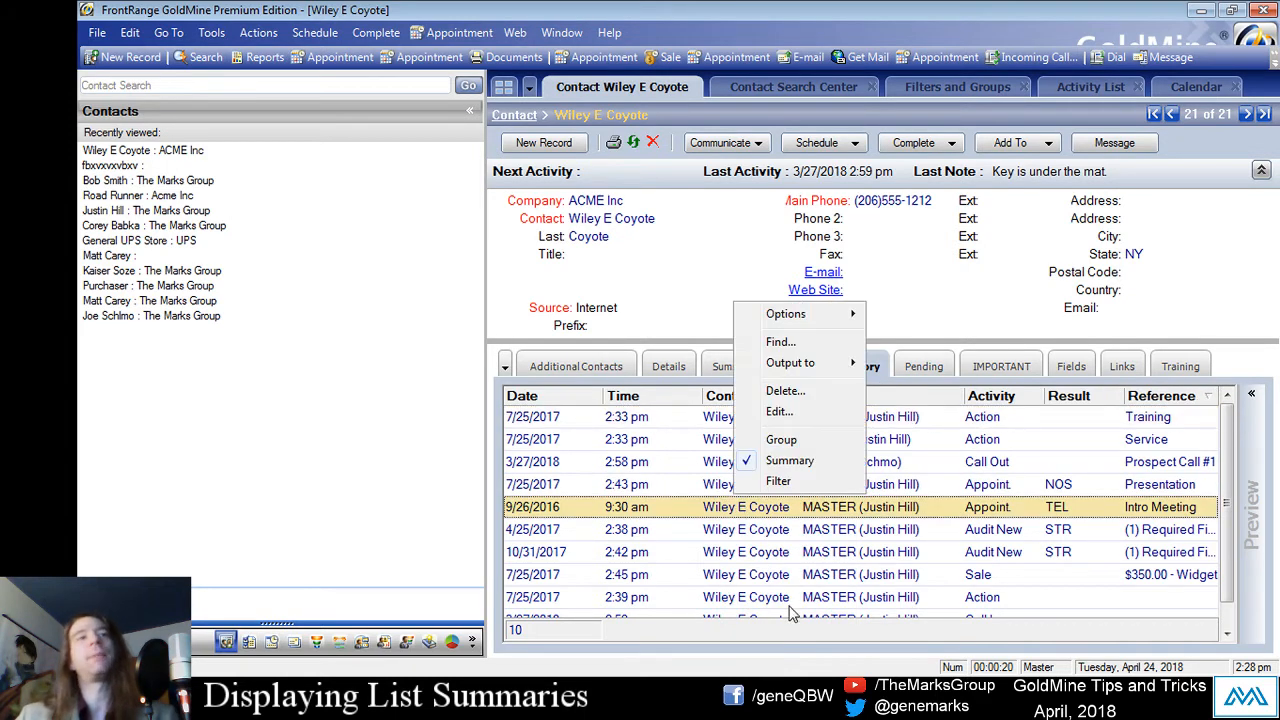
left_click(778, 481)
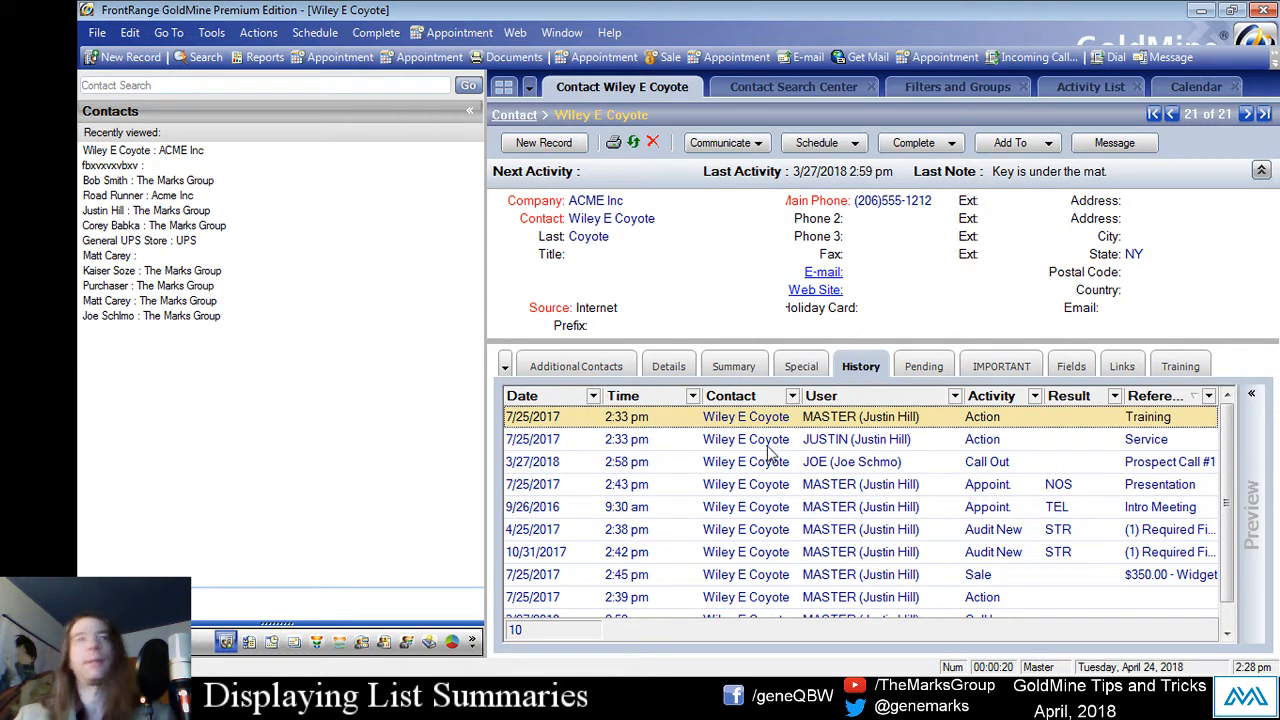
- Filter the History list to the user of the Service entry and check the filter on The Marks Group manager and Acme Inc contacts
left_click(699, 446)
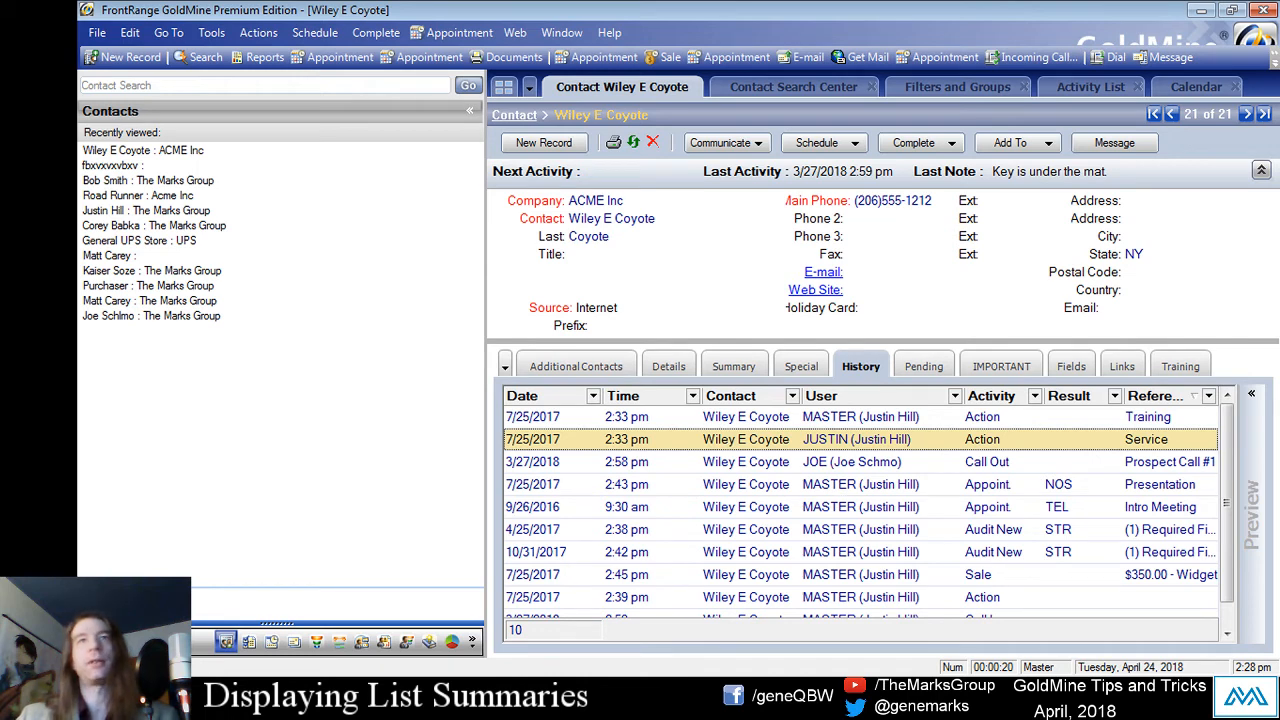
left_click(922, 678)
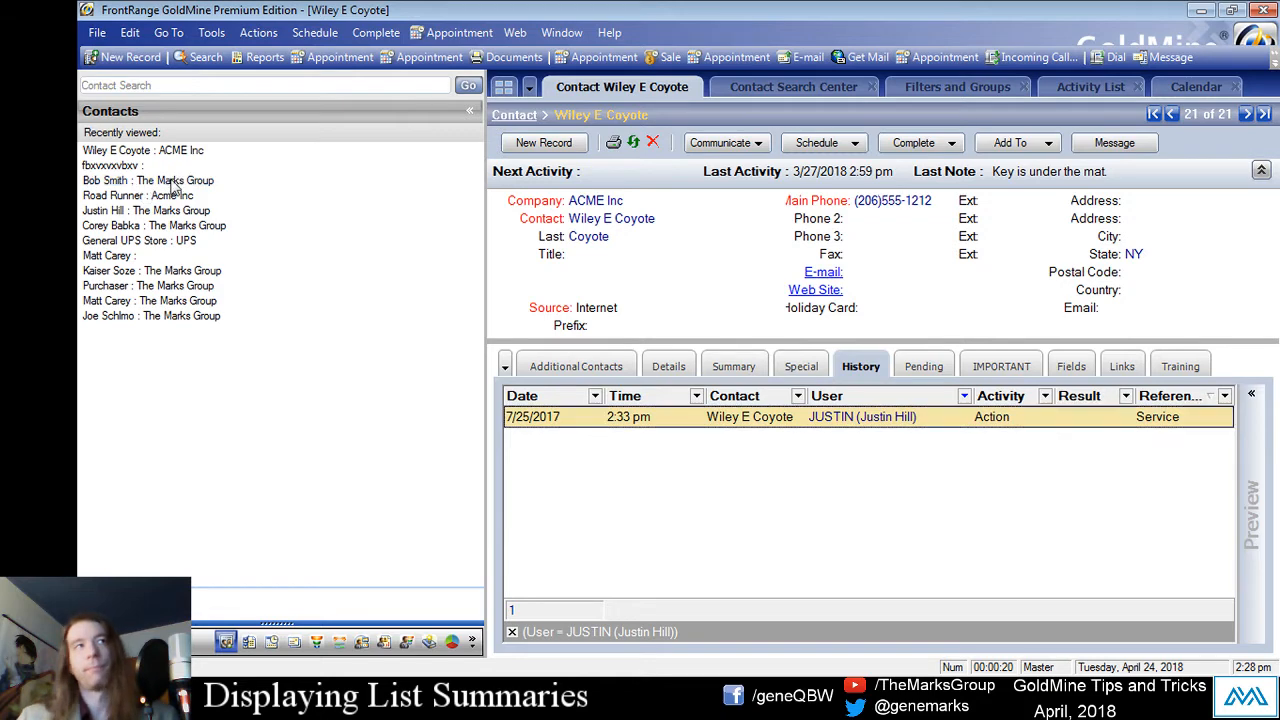
left_click(136, 181)
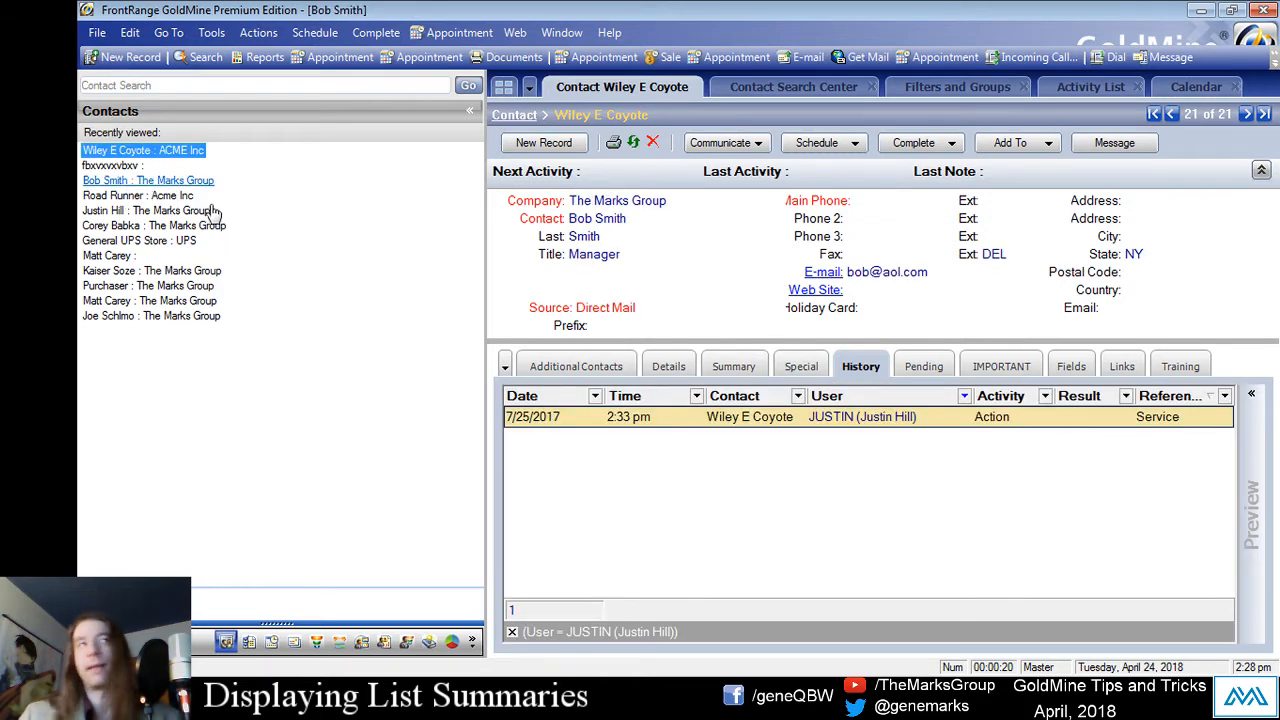
left_click(112, 195)
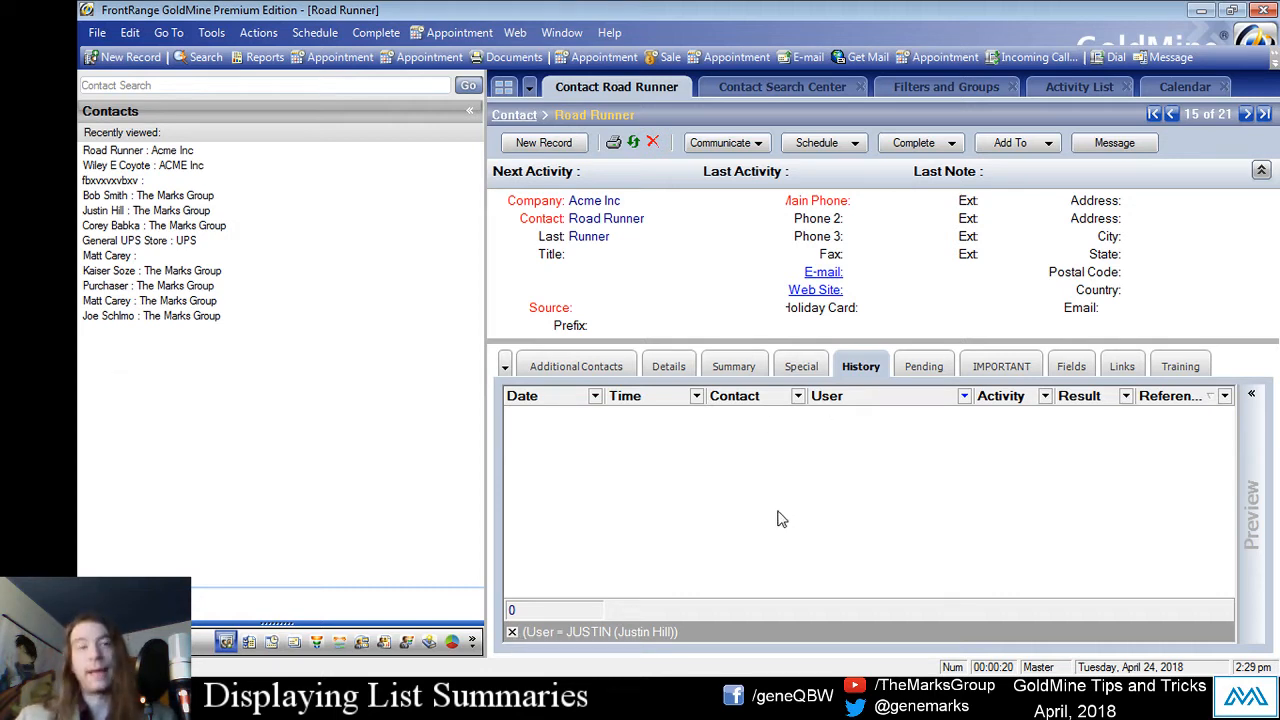
- Clear the History list's user filter and reopen the ACME Inc contact in NY
left_click(512, 634)
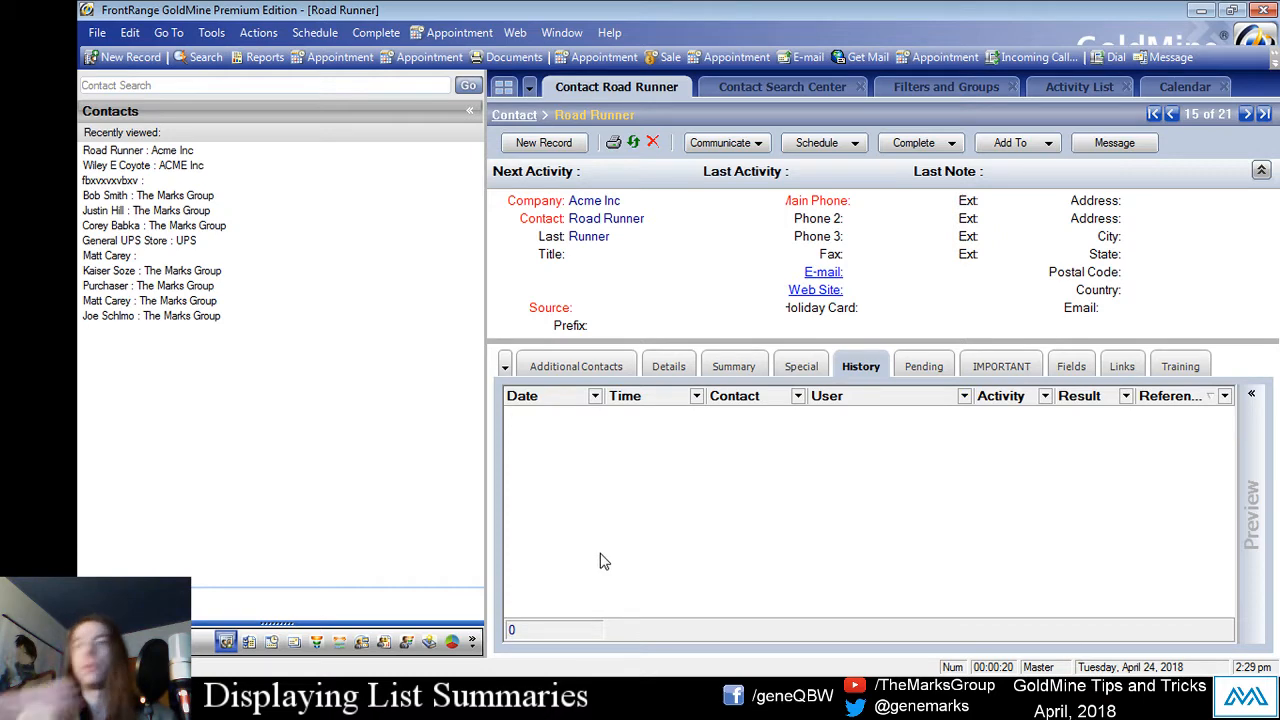
left_click(140, 165)
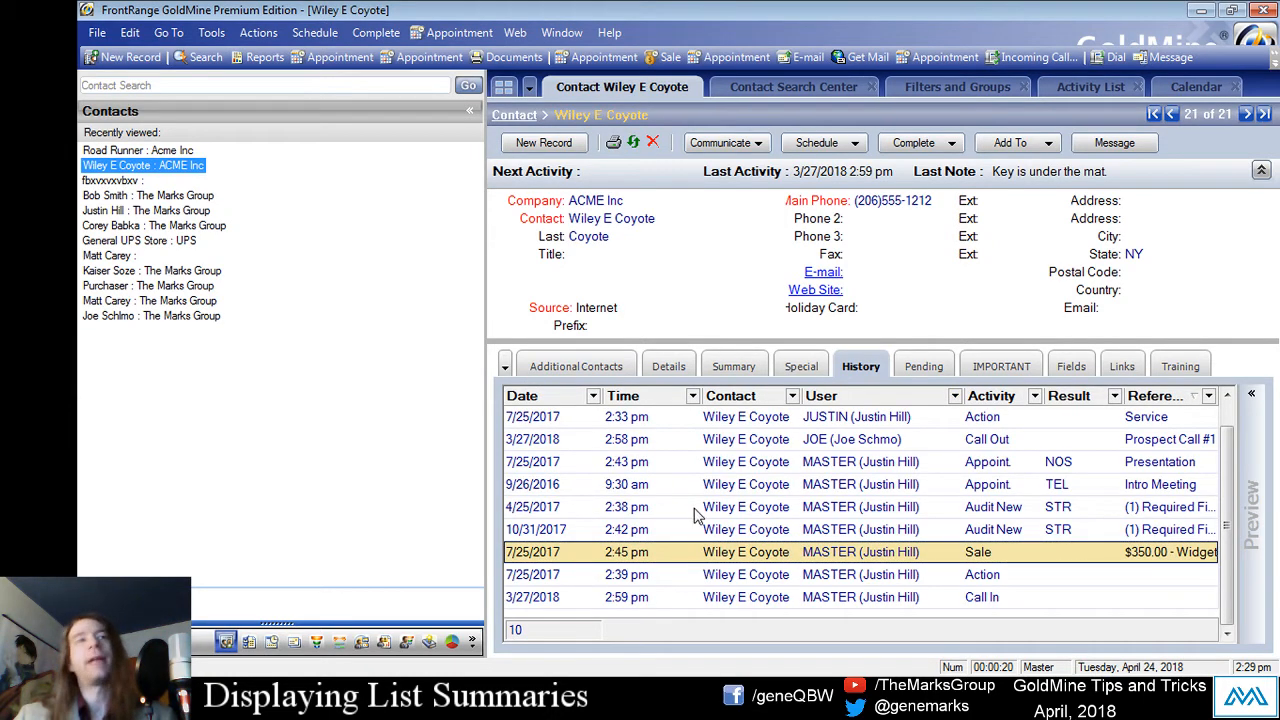
- Filter the History list to entries by the MASTER user, and clear that filter
left_click(658, 488)
right_click(658, 492)
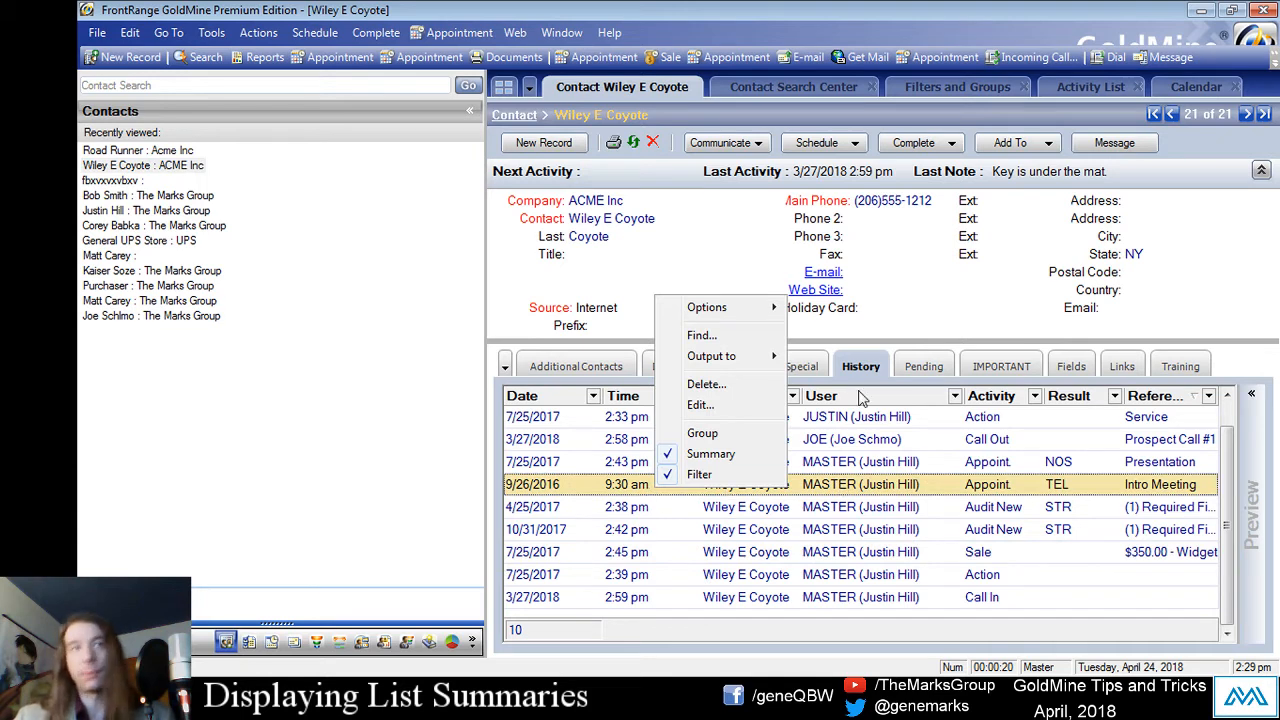
left_click(964, 409)
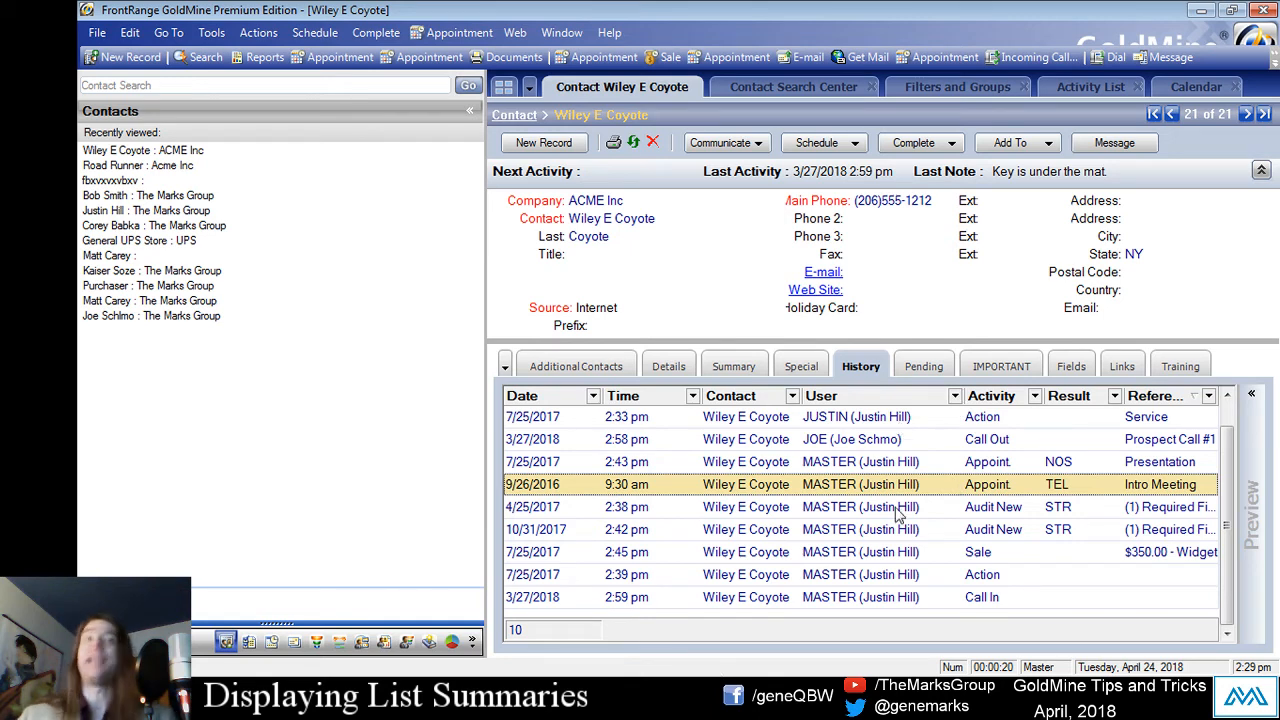
right_click(798, 446)
left_click(952, 404)
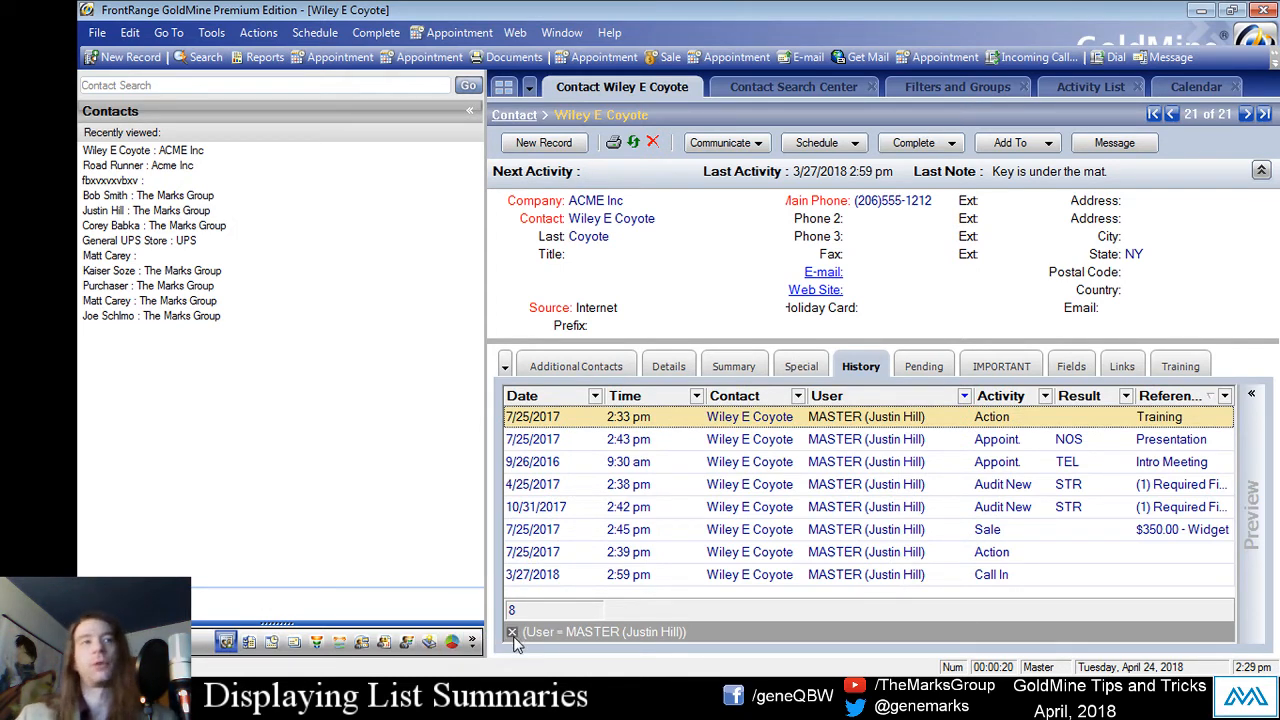
left_click(515, 641)
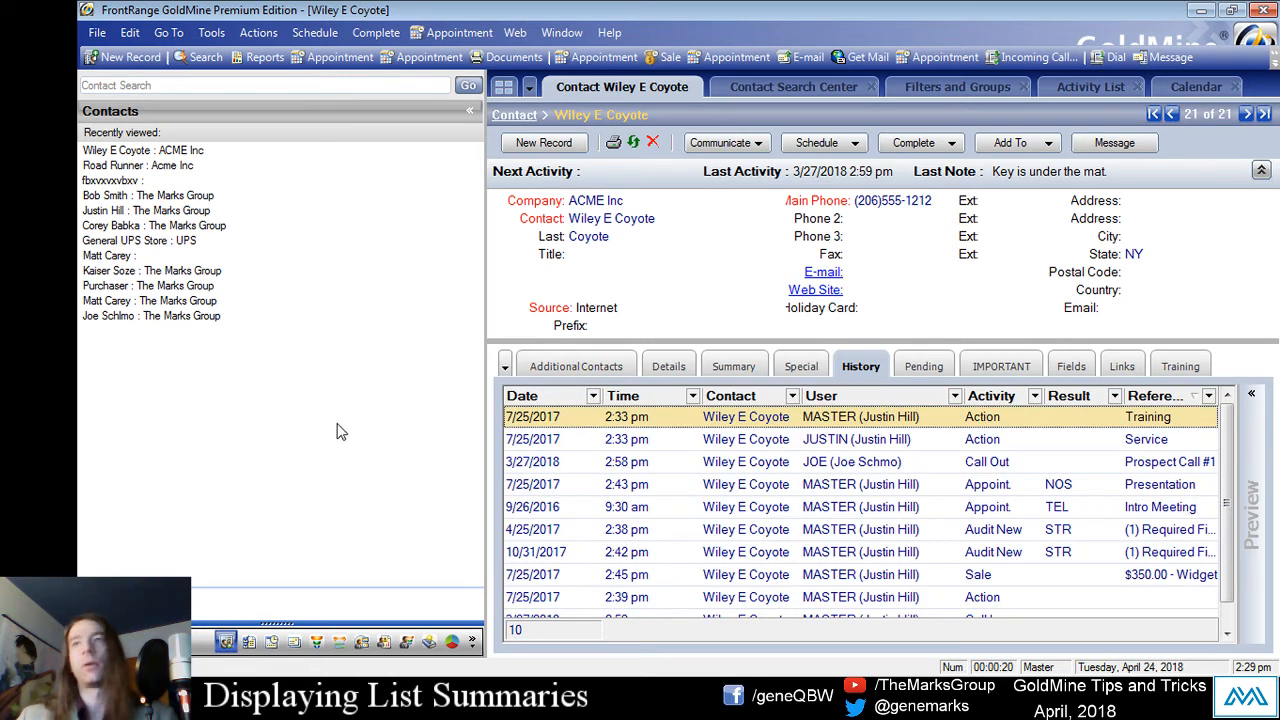
- Turn on the Group option for the contact's History list
right_click(532, 488)
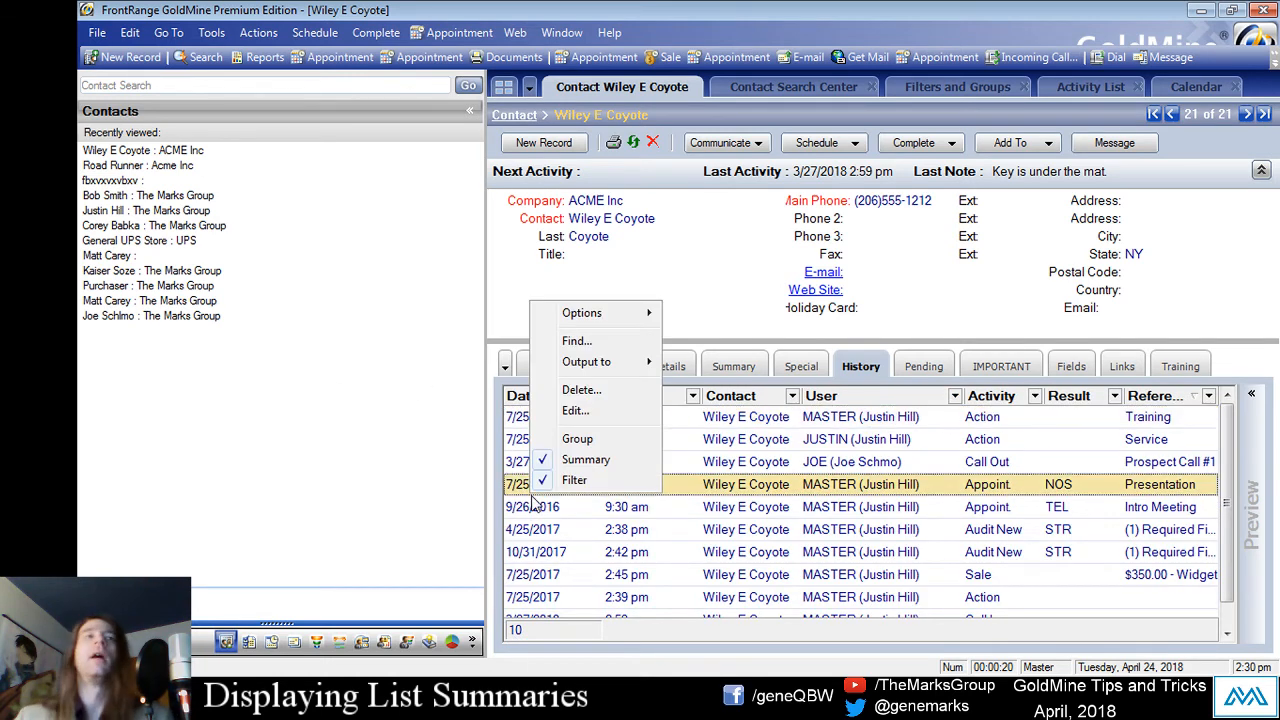
left_click(560, 444)
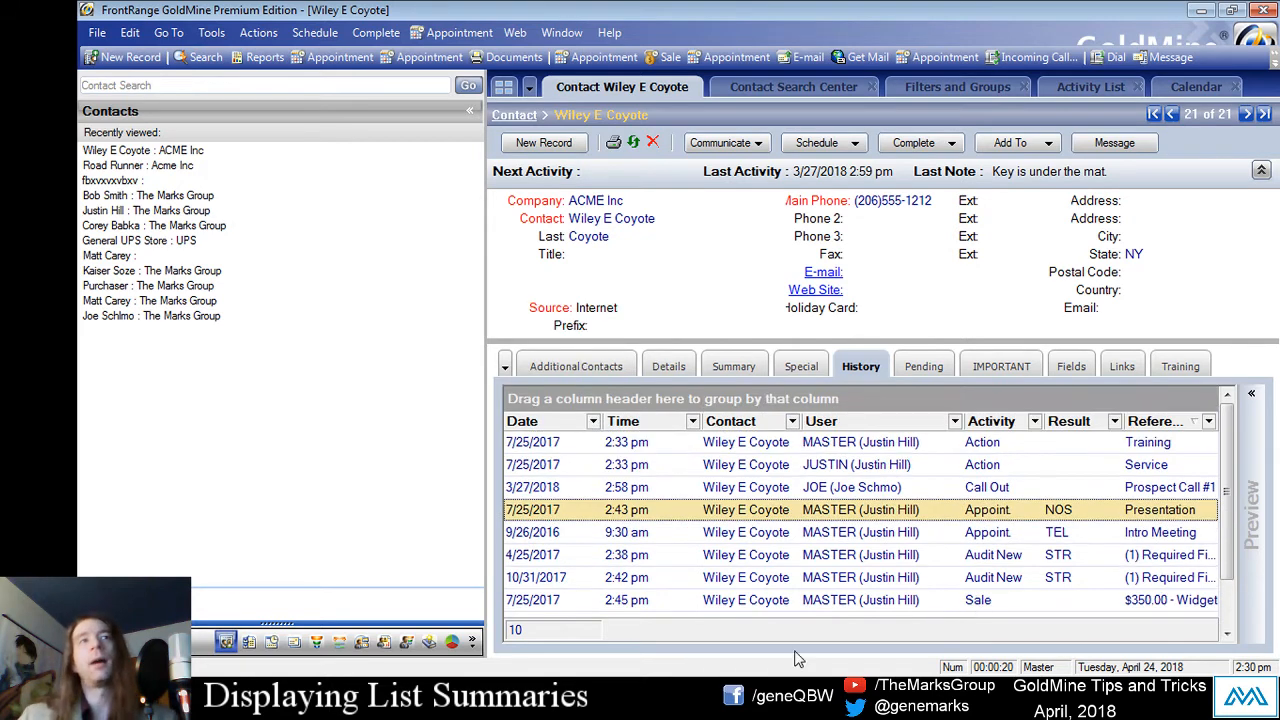
- Turn the Group option off and back on for the contact's History list
right_click(684, 524)
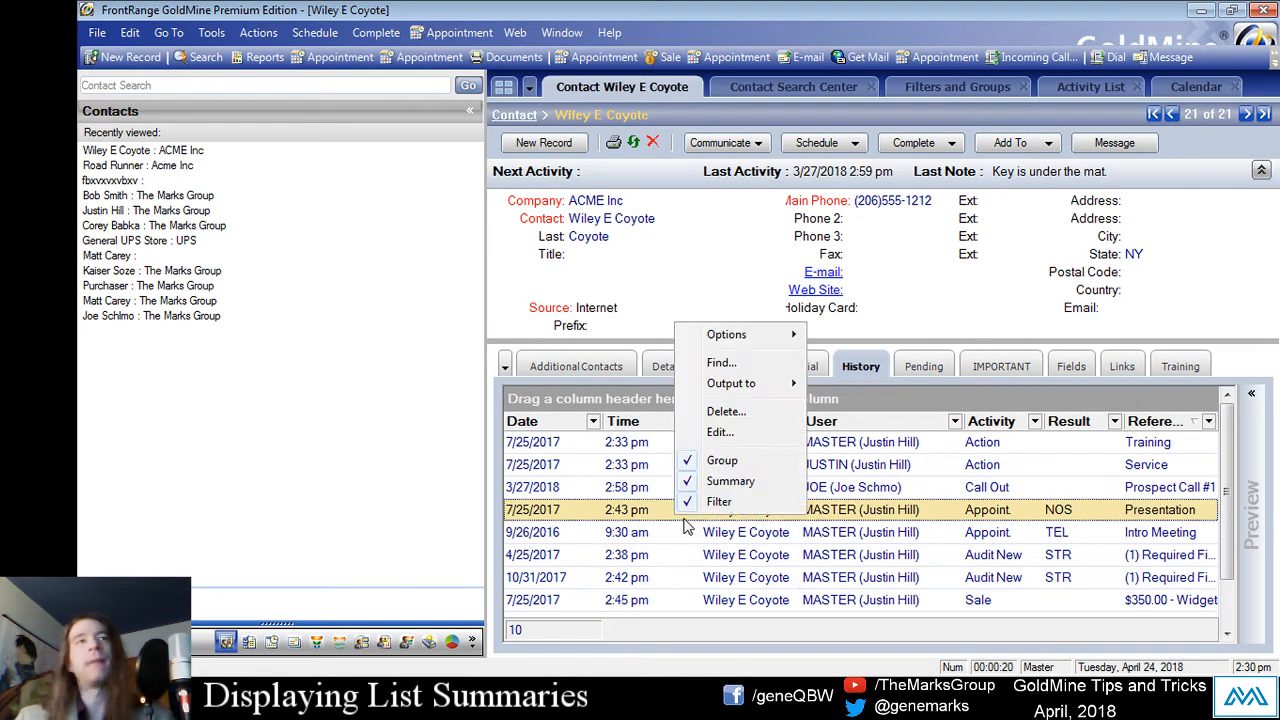
left_click(724, 462)
left_click(708, 446)
right_click(708, 446)
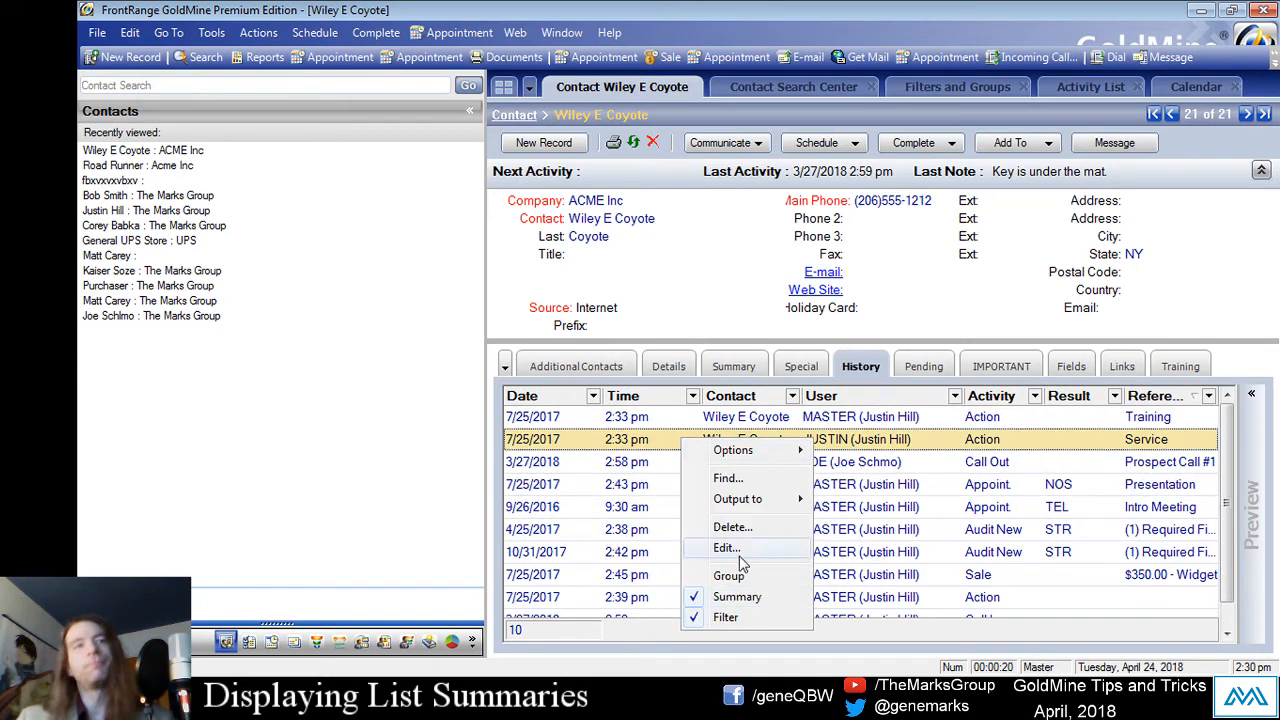
left_click(712, 575)
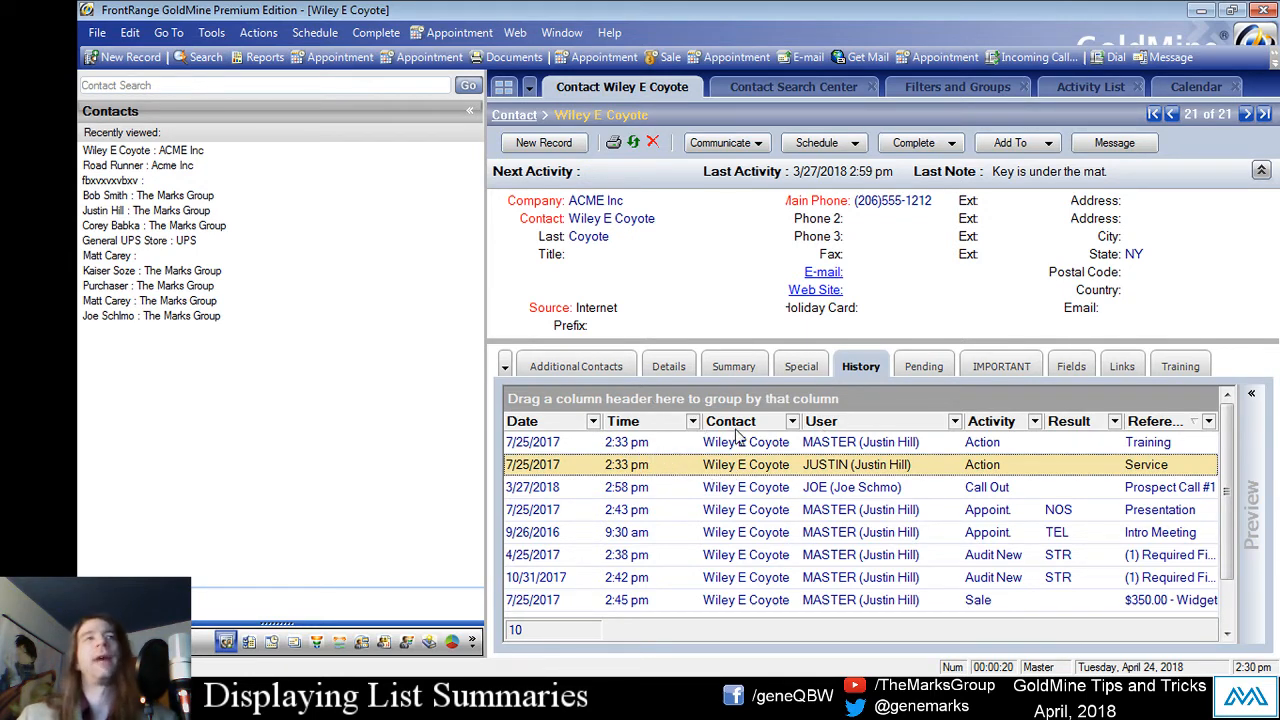
- Group the History list by User, and expand and collapse each of the three user groups
left_click_drag(878, 427, 738, 400)
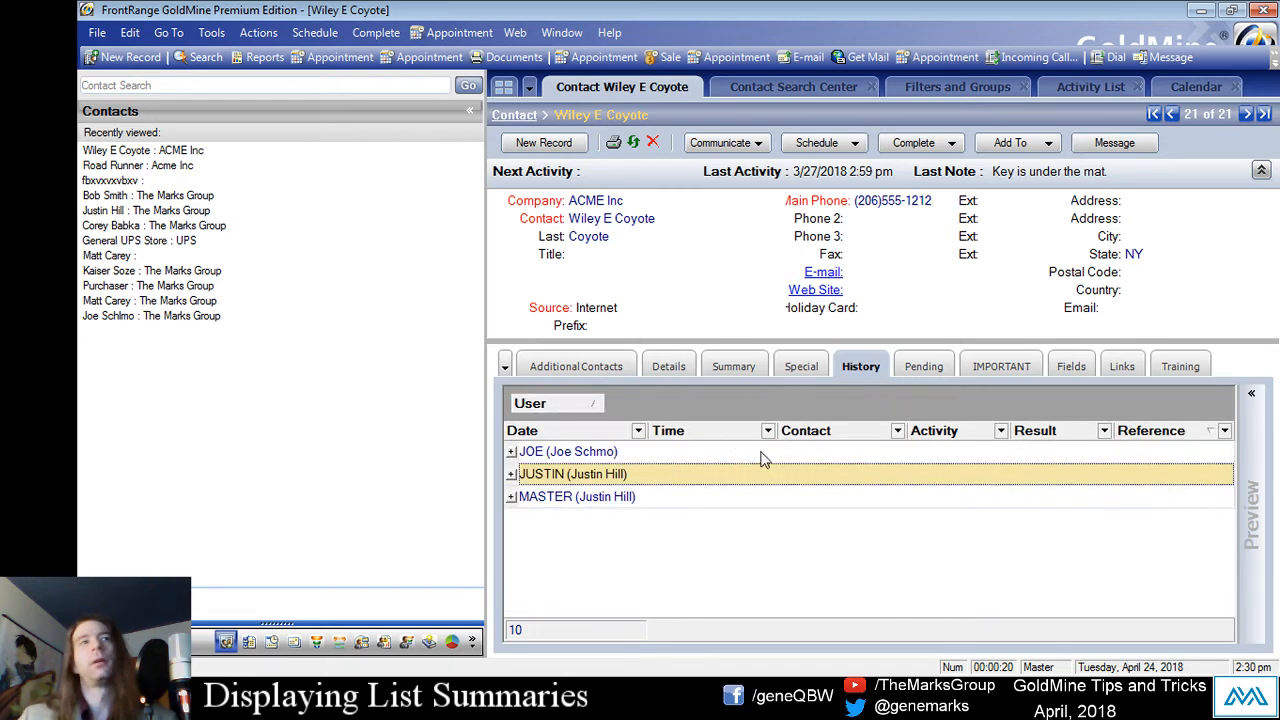
left_click(511, 452)
left_click(511, 497)
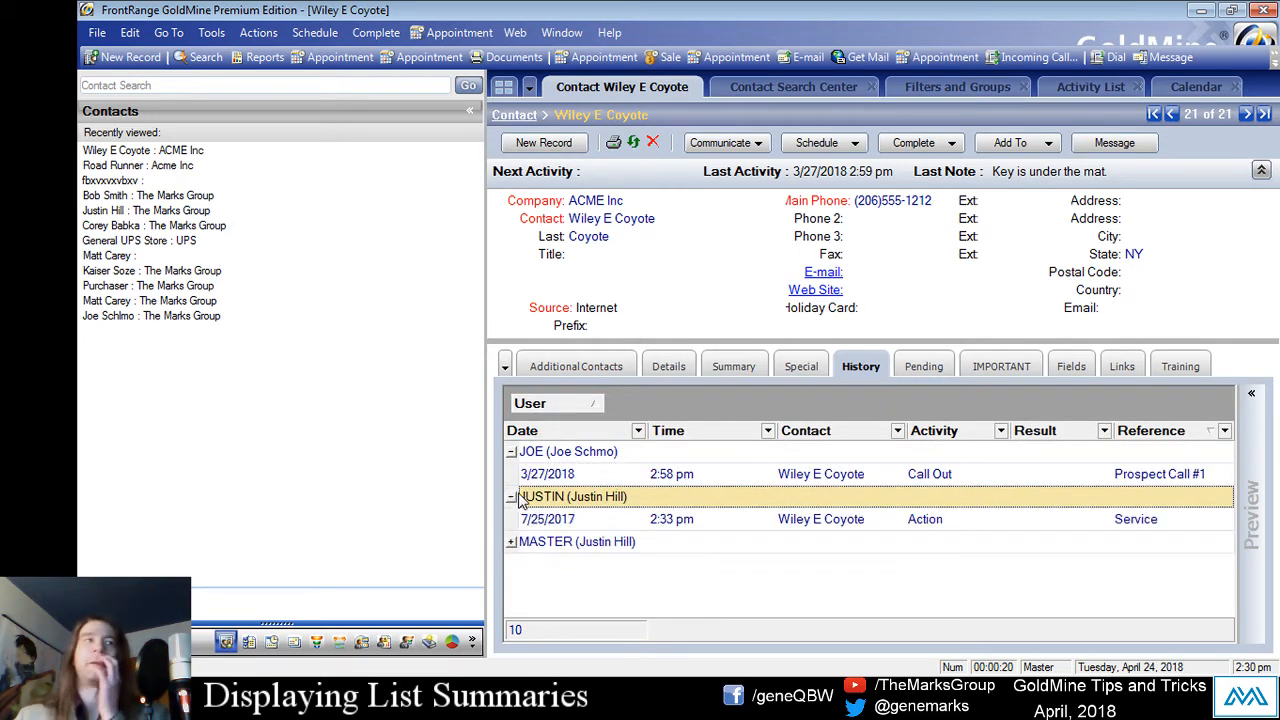
left_click(511, 542)
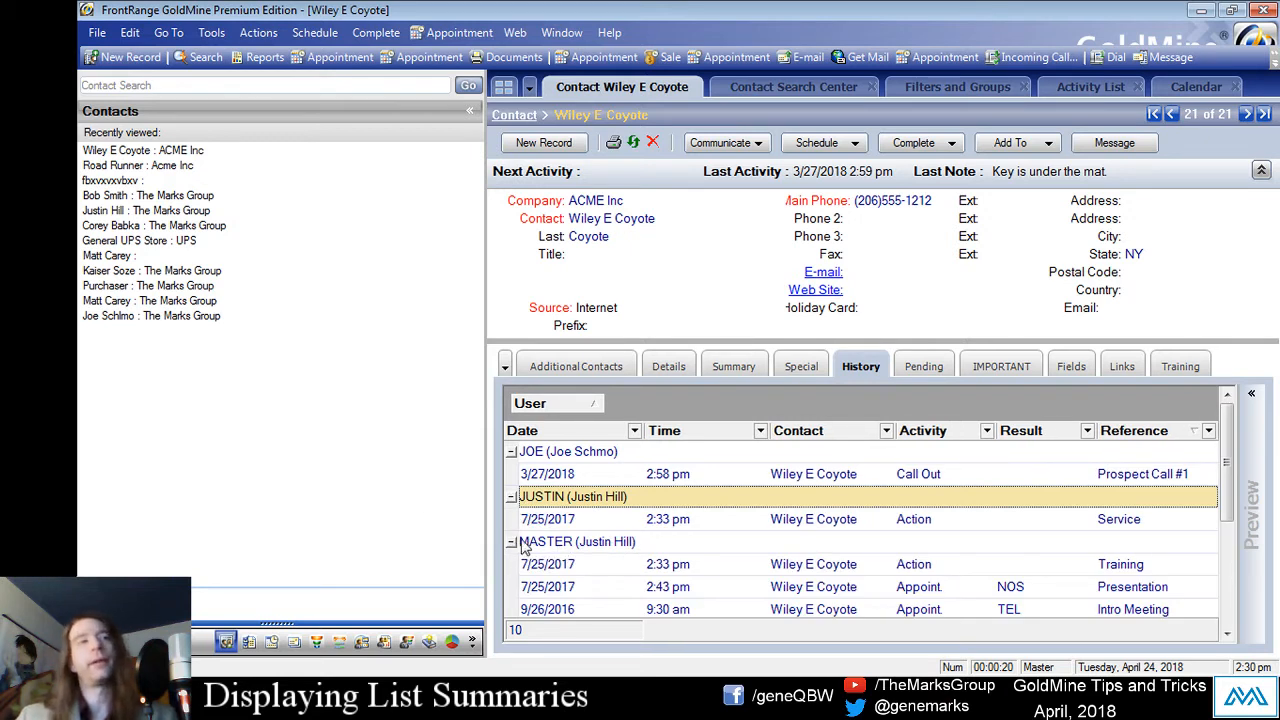
left_click(511, 542)
left_click(511, 497)
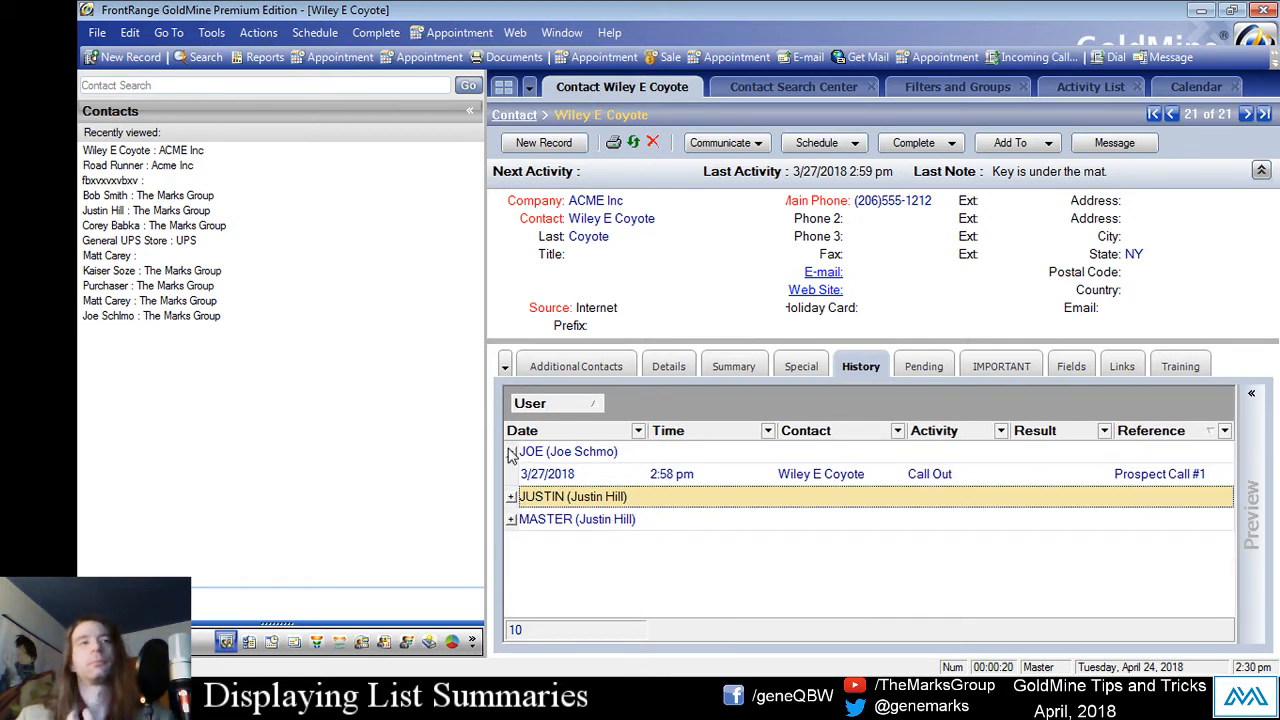
left_click(511, 452)
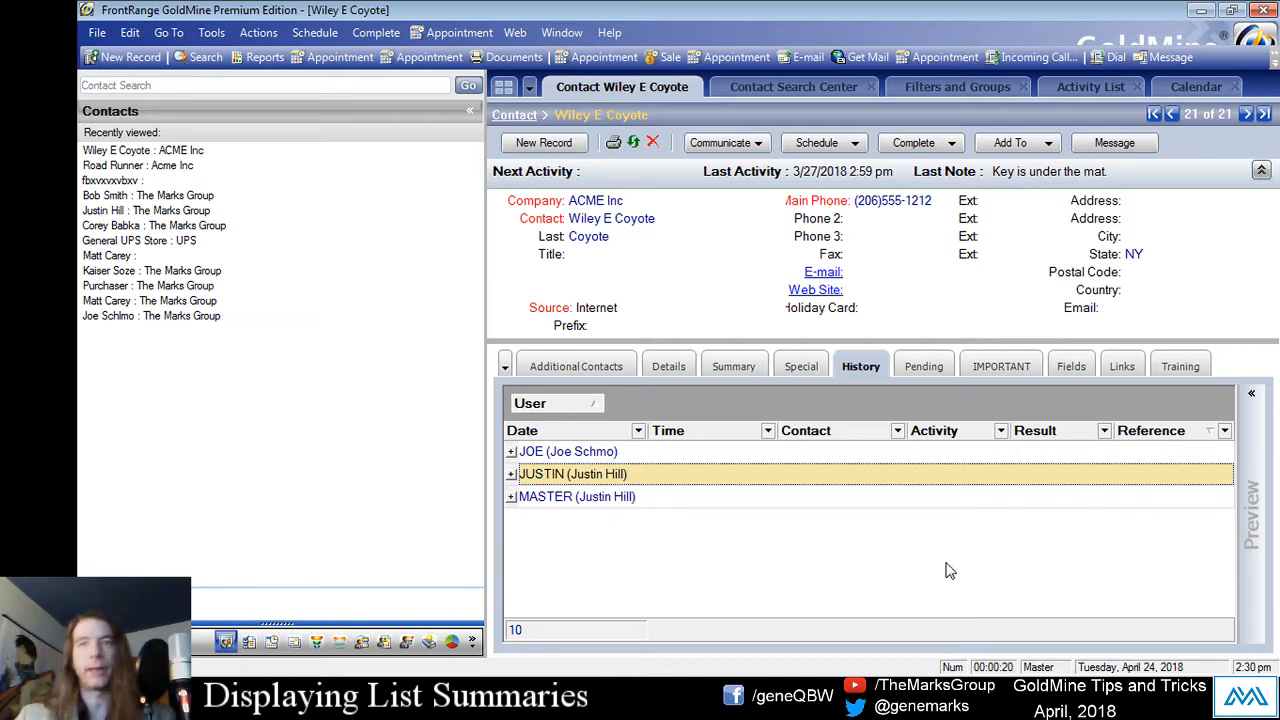
- Review the grouped history entries one user at a time, leaving only the first user group expanded
left_click(511, 452)
left_click(511, 452)
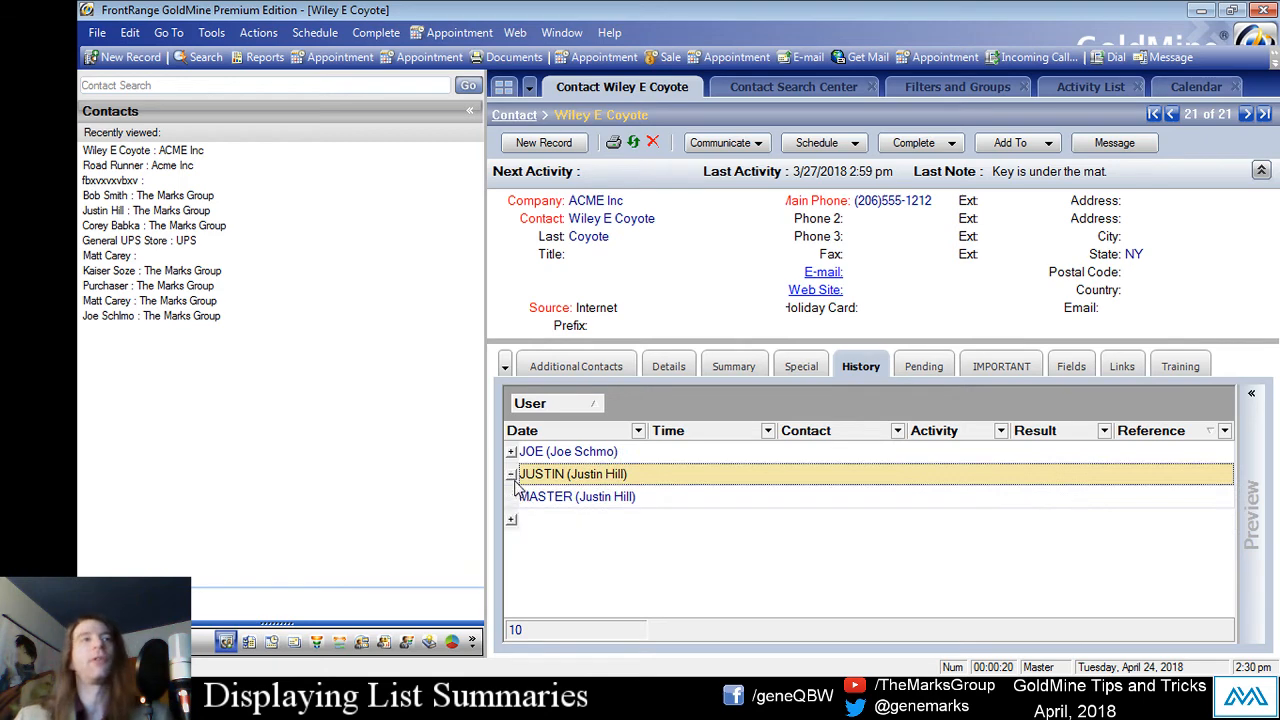
left_click(511, 474)
left_click(511, 519)
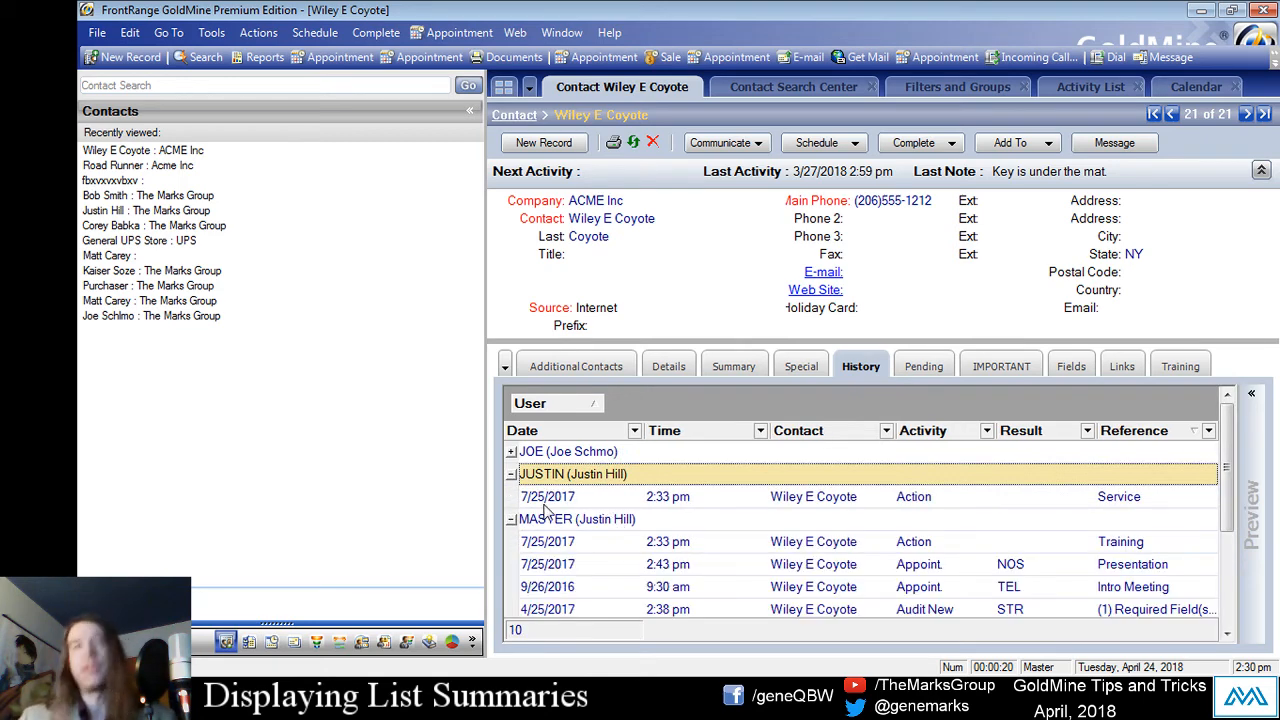
left_click(511, 474)
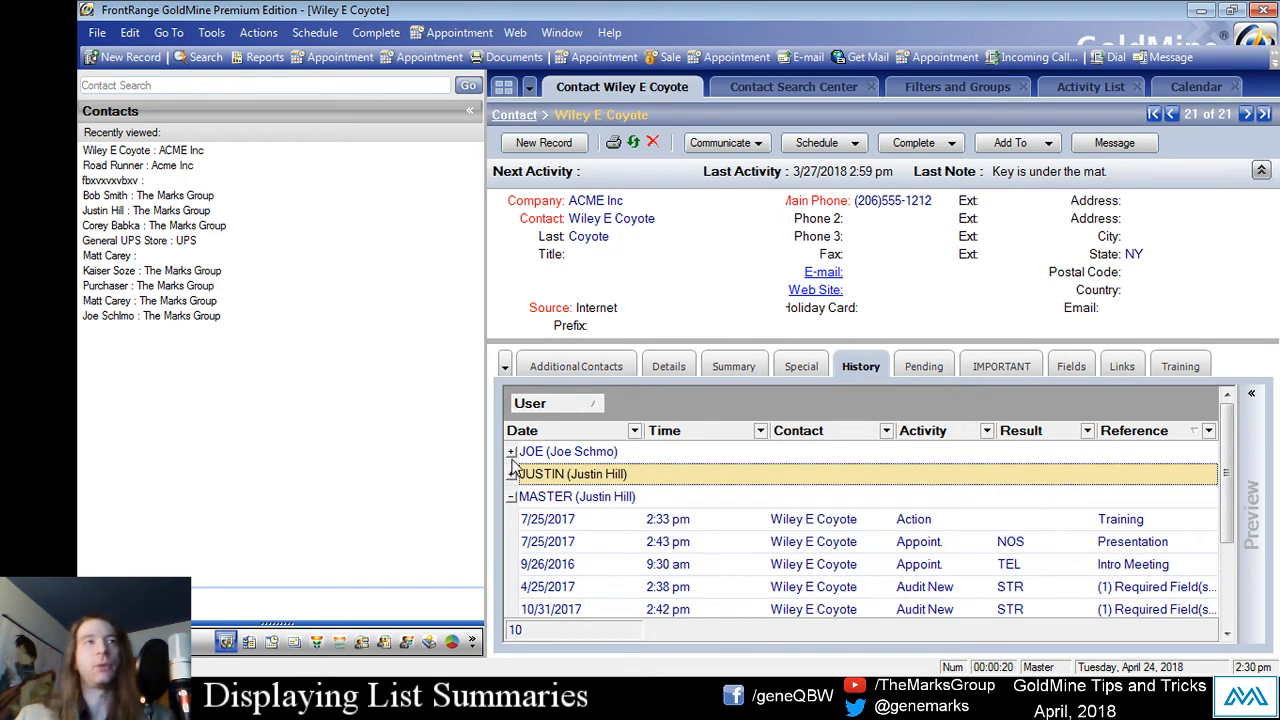
left_click(511, 452)
left_click(511, 519)
- Turn off the Group option to return the History list to a flat, ungrouped view
right_click(691, 406)
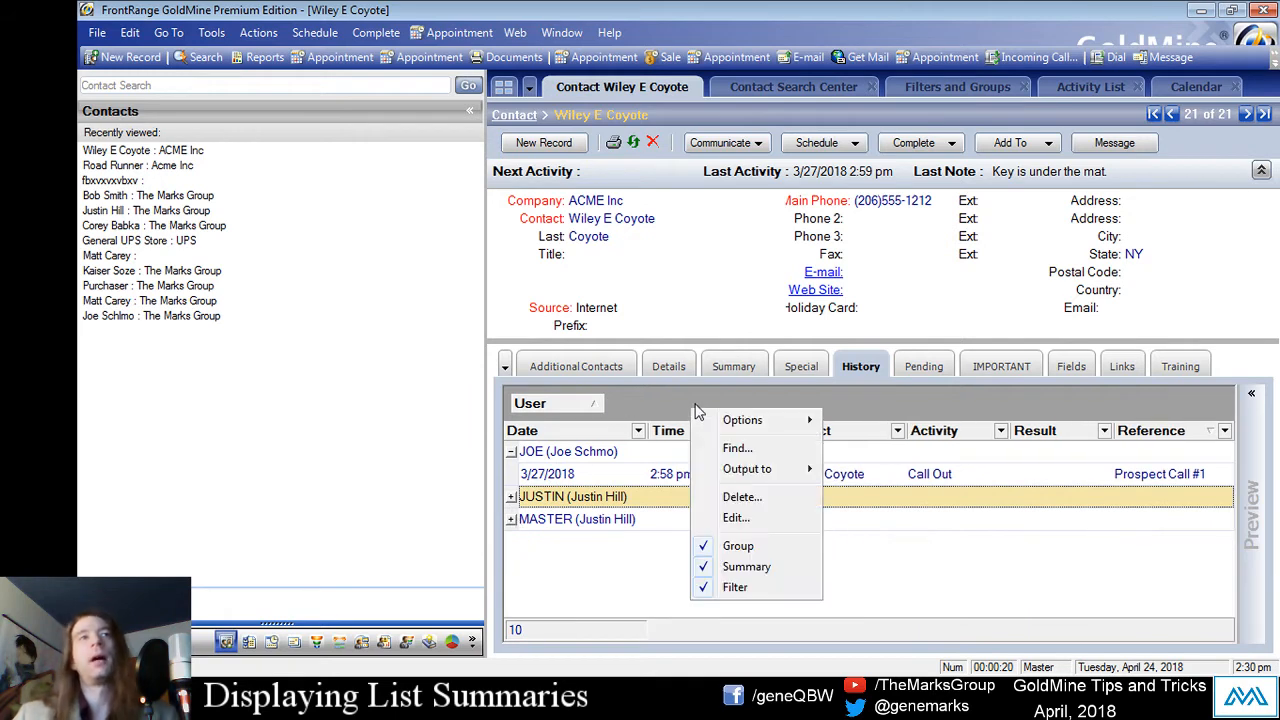
left_click(551, 595)
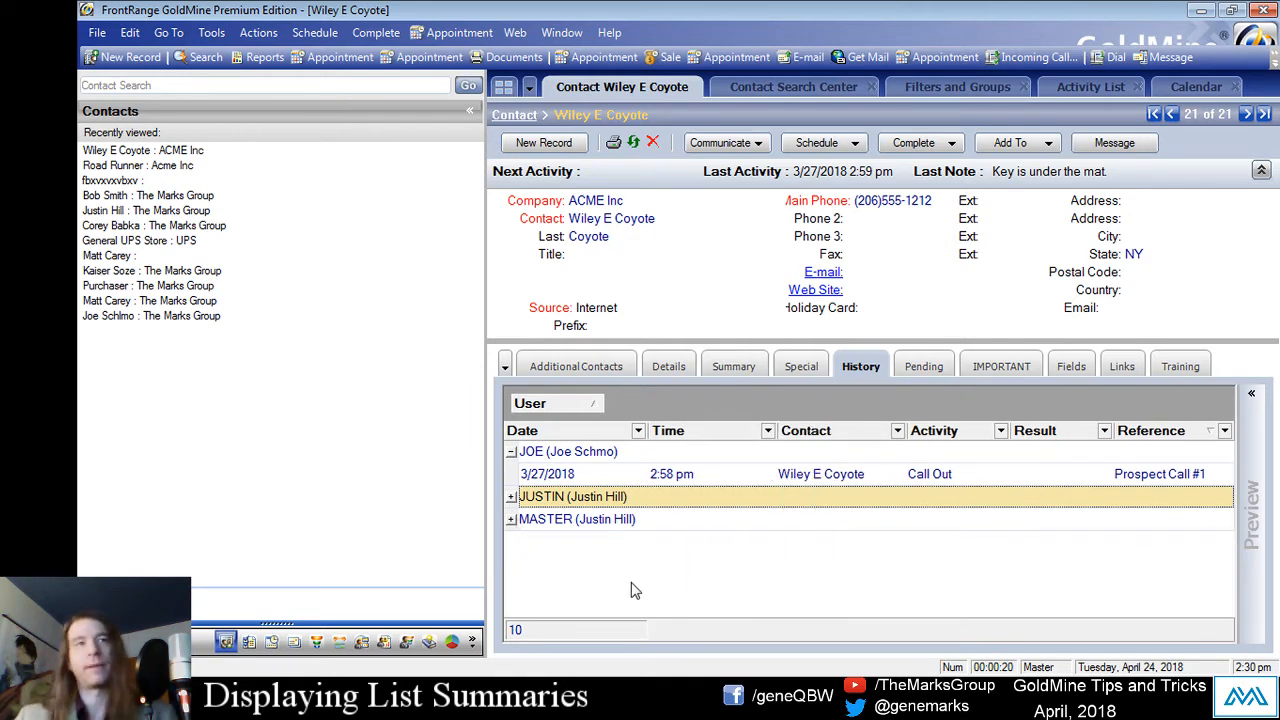
right_click(666, 404)
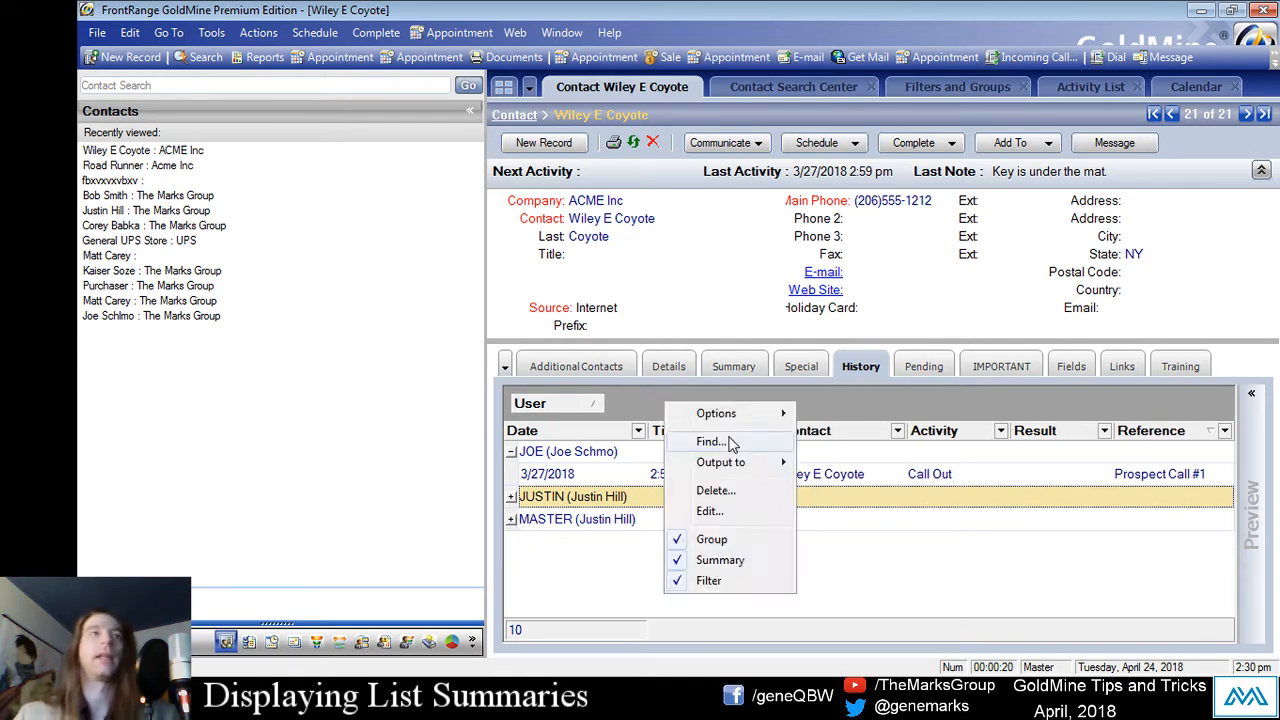
left_click(750, 541)
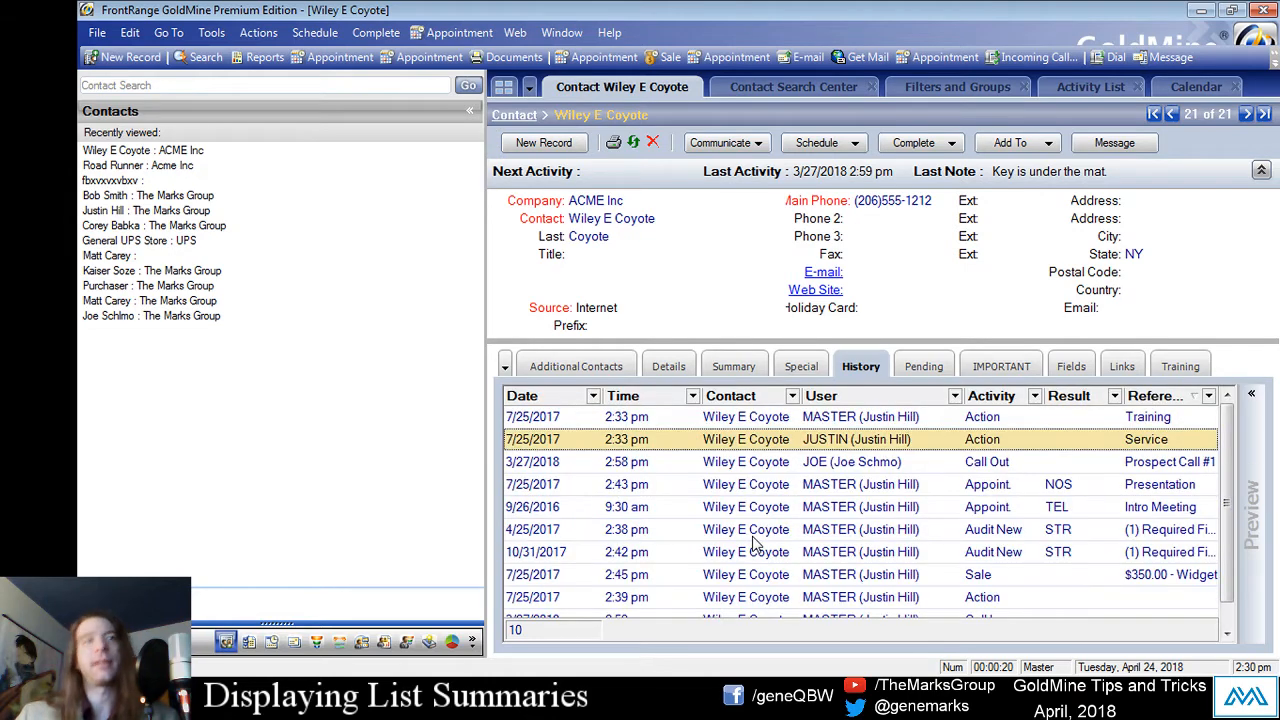
- Turn the Group option back on for the History list and group the entries by Date
right_click(707, 465)
left_click(758, 596)
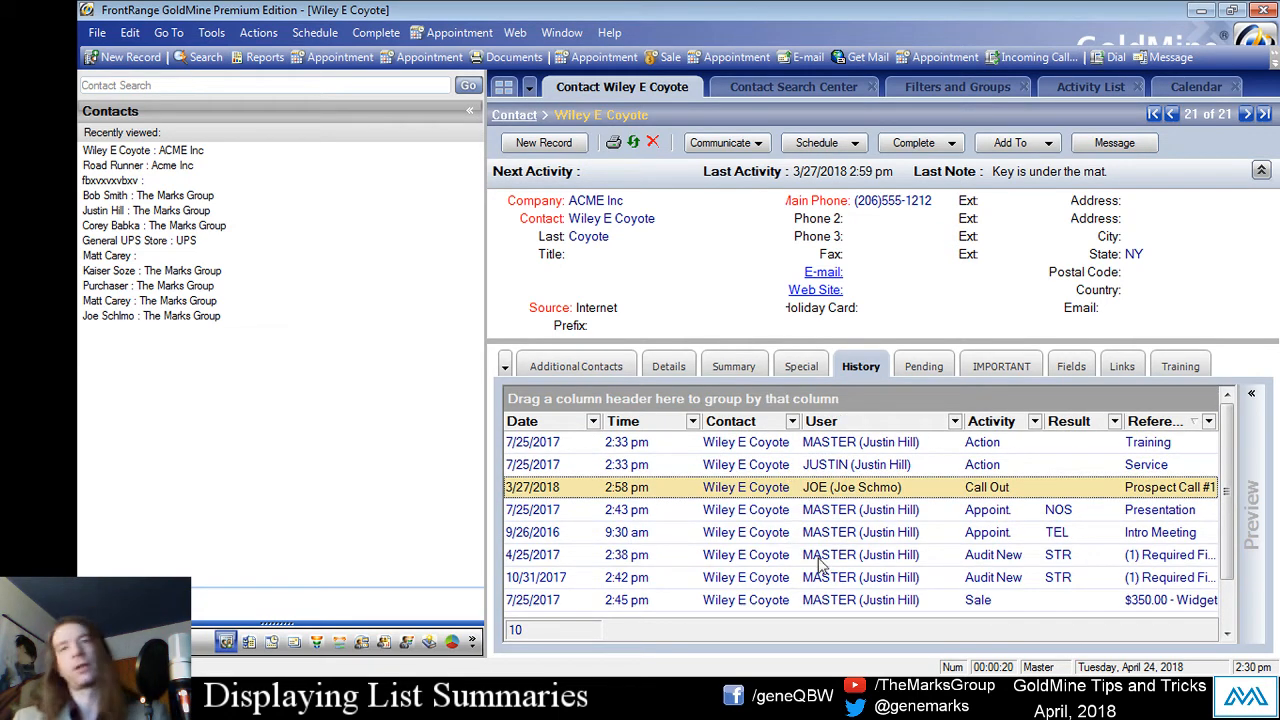
left_click(571, 449)
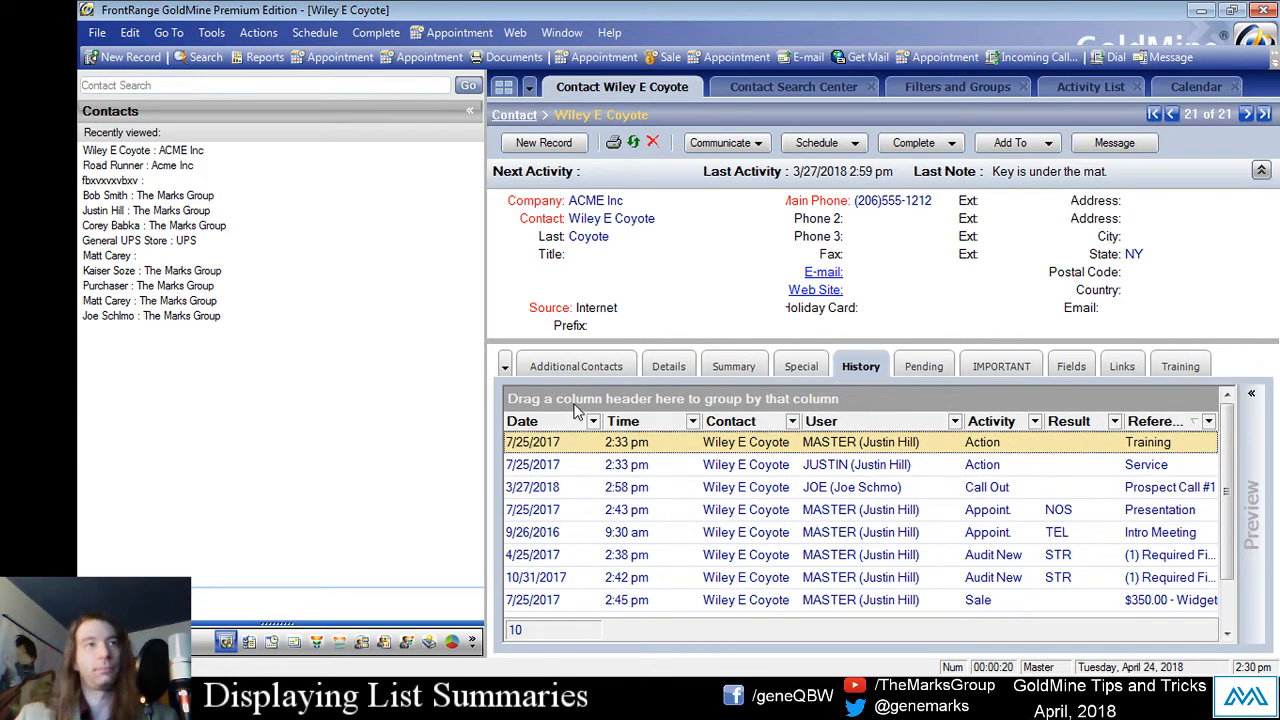
left_click_drag(577, 405, 577, 400)
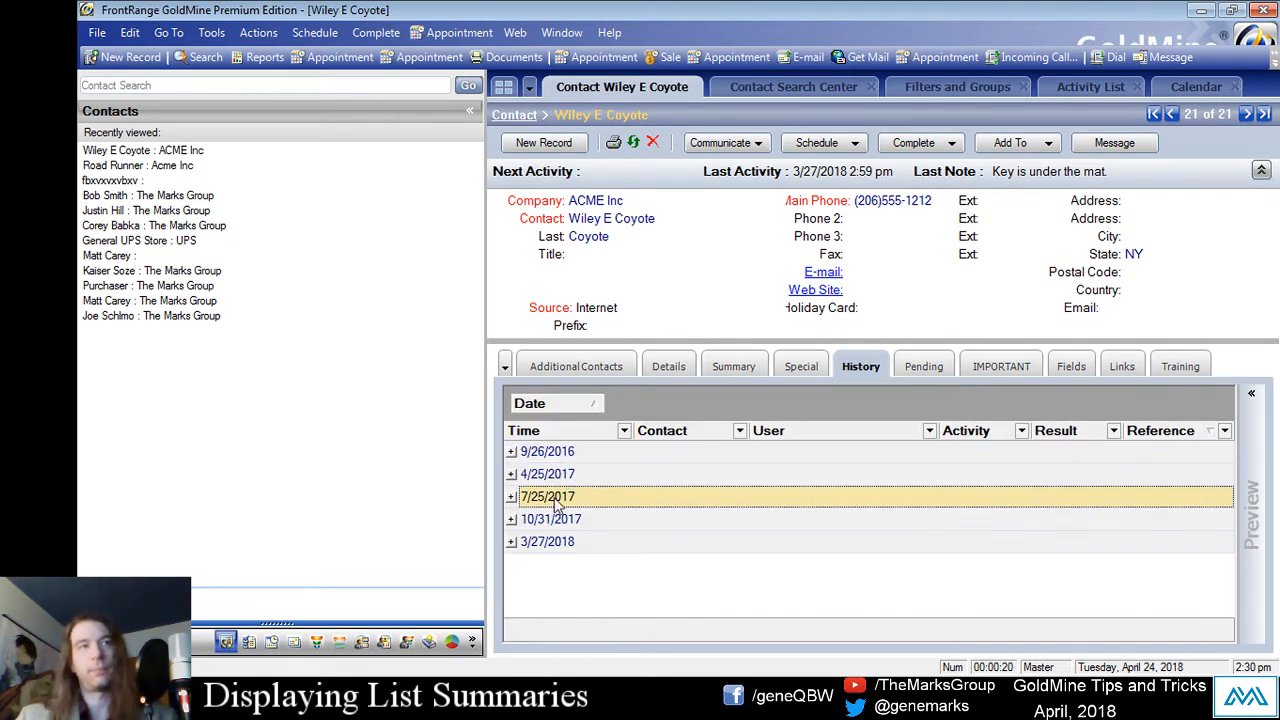
- Expand and collapse the 3/27/2018 and 10/31/2017 date groups, and turn off grouping on the History list
left_click(511, 541)
left_click(511, 519)
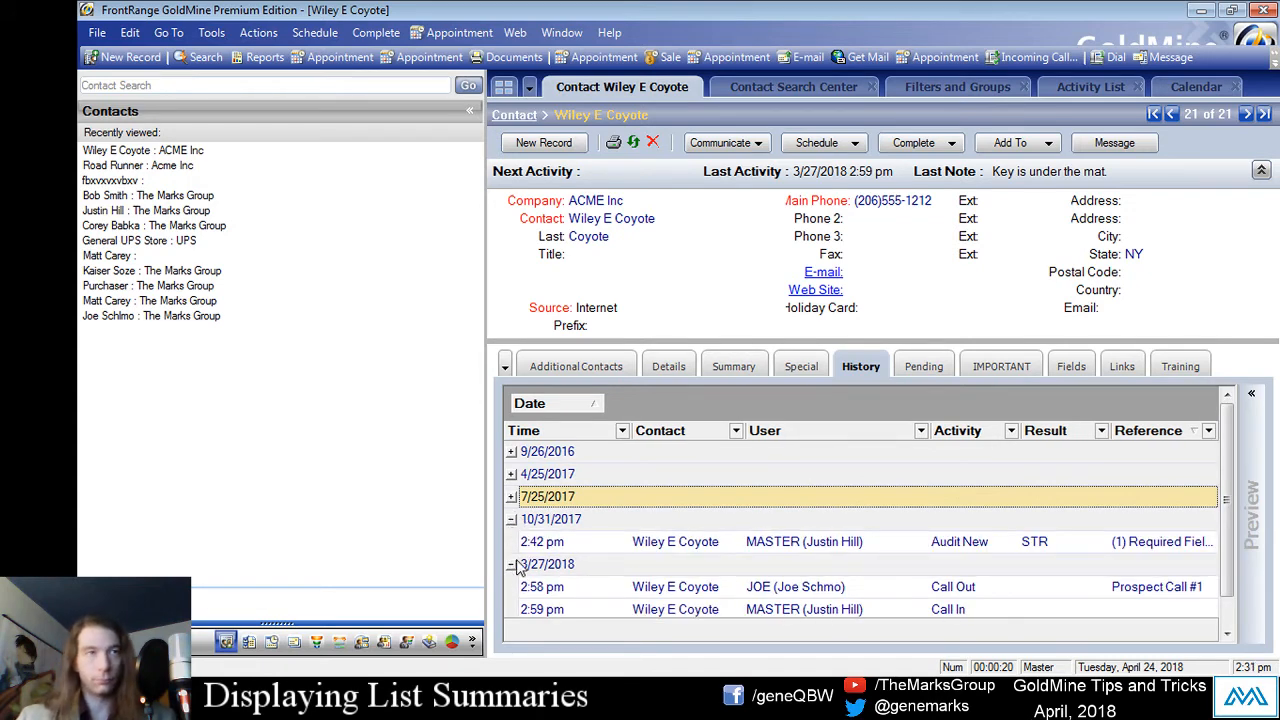
left_click(511, 563)
left_click(511, 519)
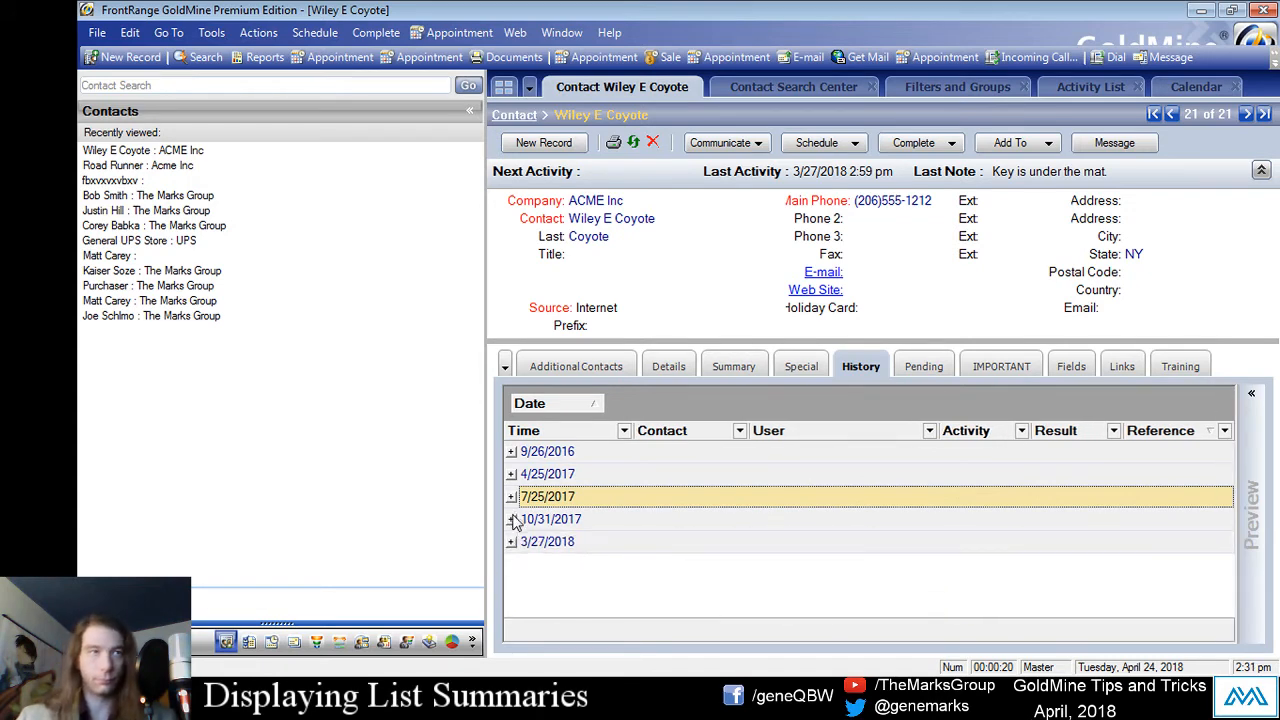
right_click(676, 404)
left_click(700, 560)
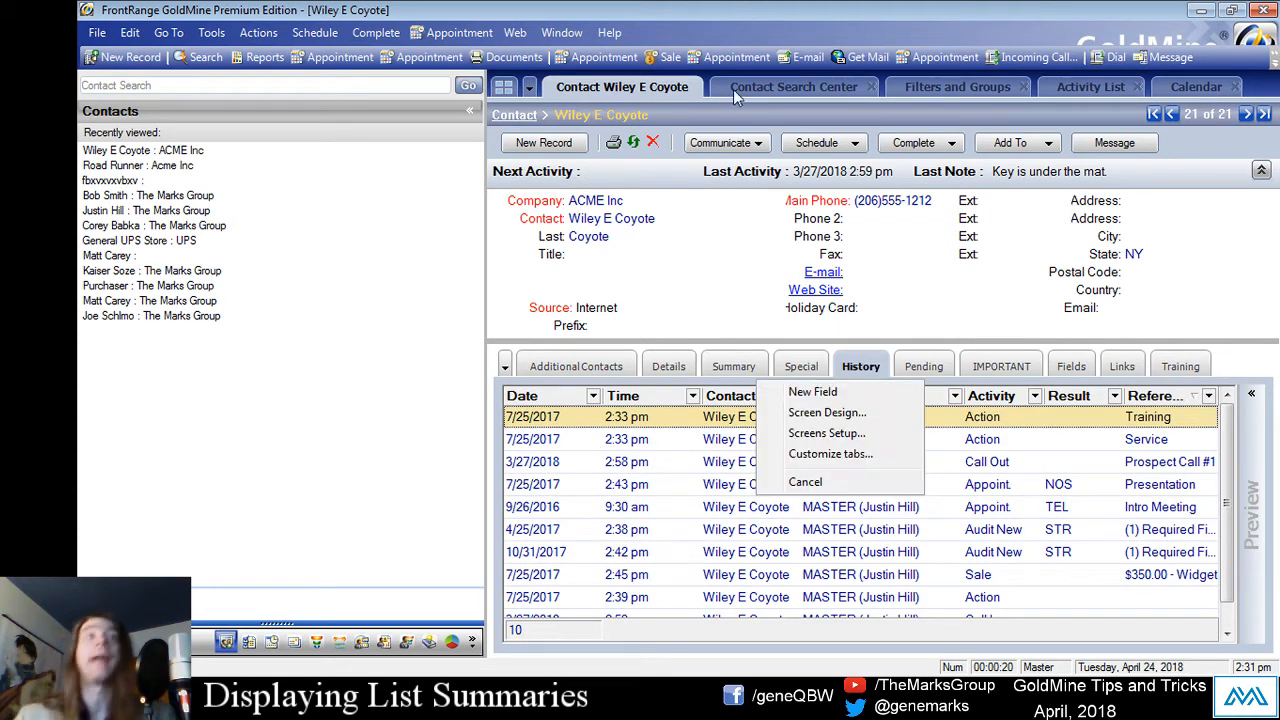
- Go back to the Contact Search Center and open the first Acme Inc contact
left_click(795, 87)
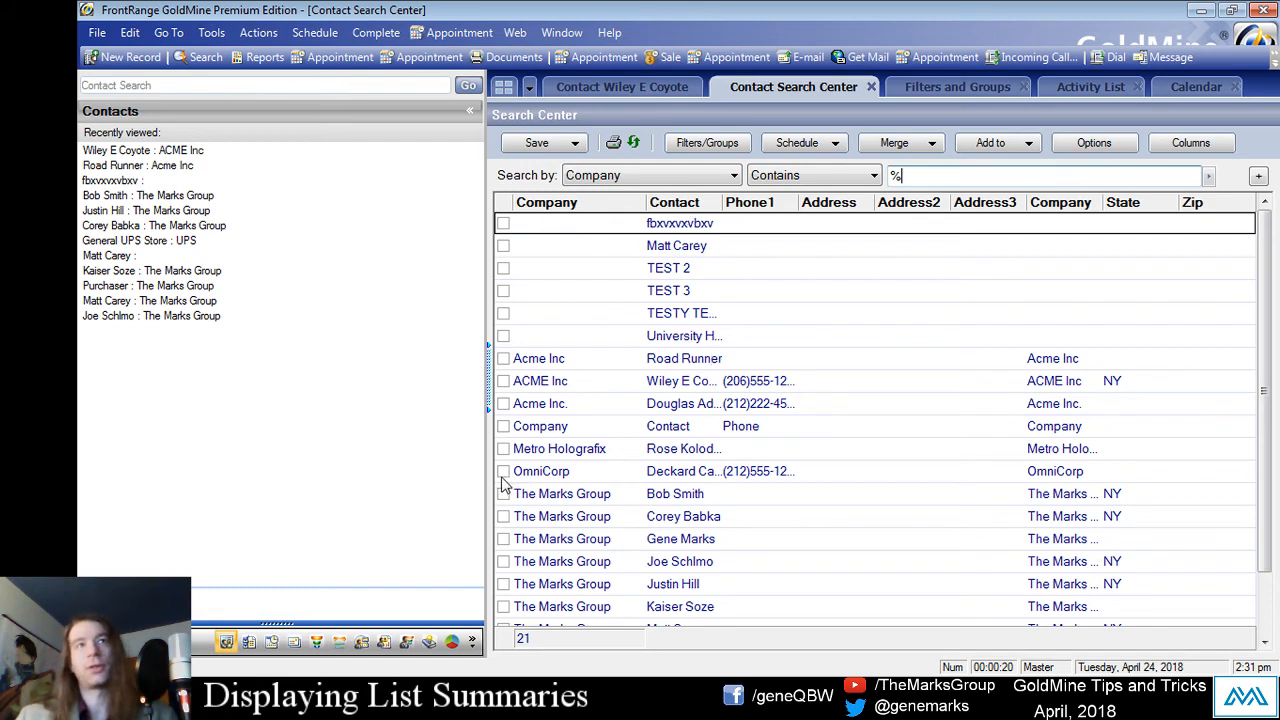
left_click(668, 354)
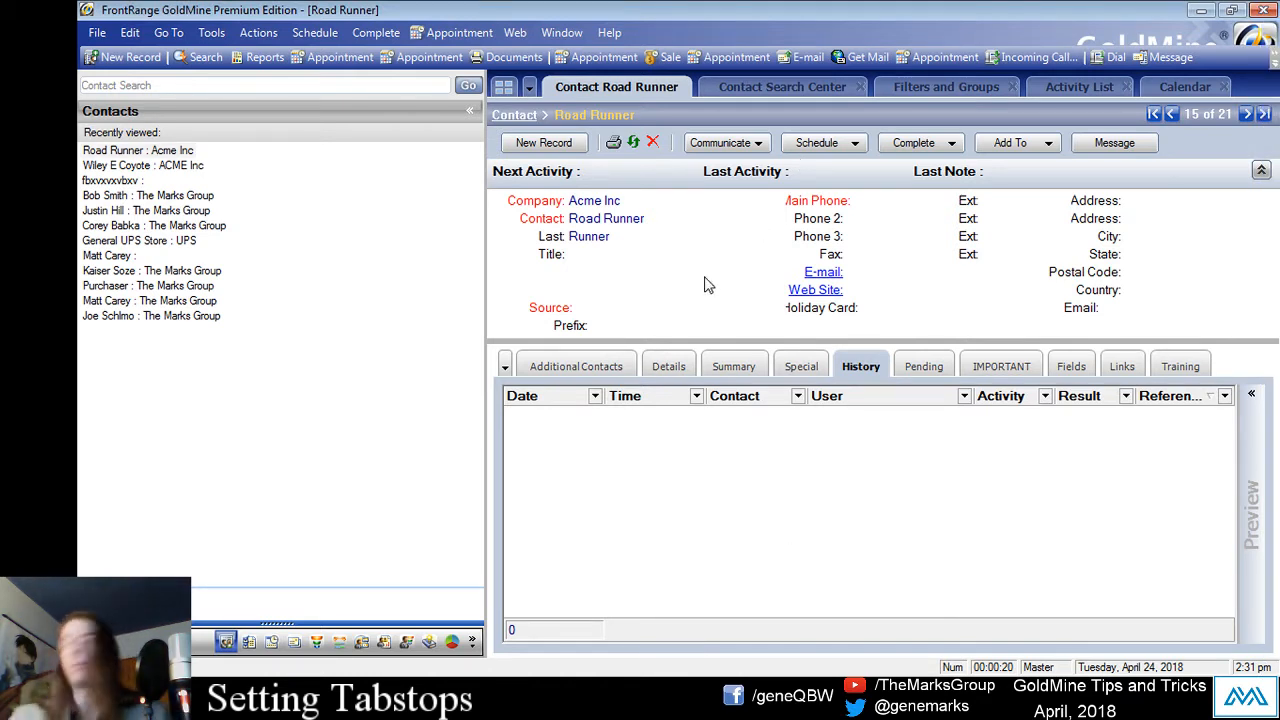
- Check the contact's tab order from the Company field to Source, and dismiss the Source lookup without a selection
left_click(612, 202)
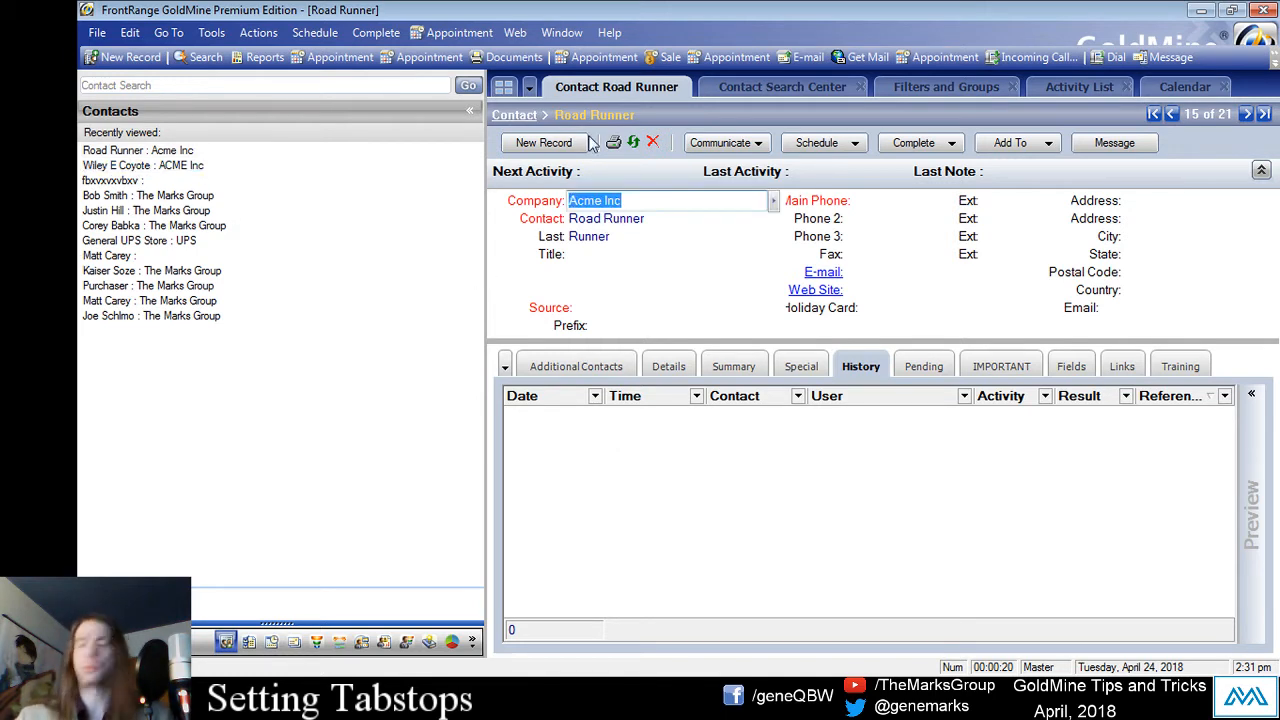
key("Tab")
key("Tab")
key("Tab")
key("Tab")
key("Tab")
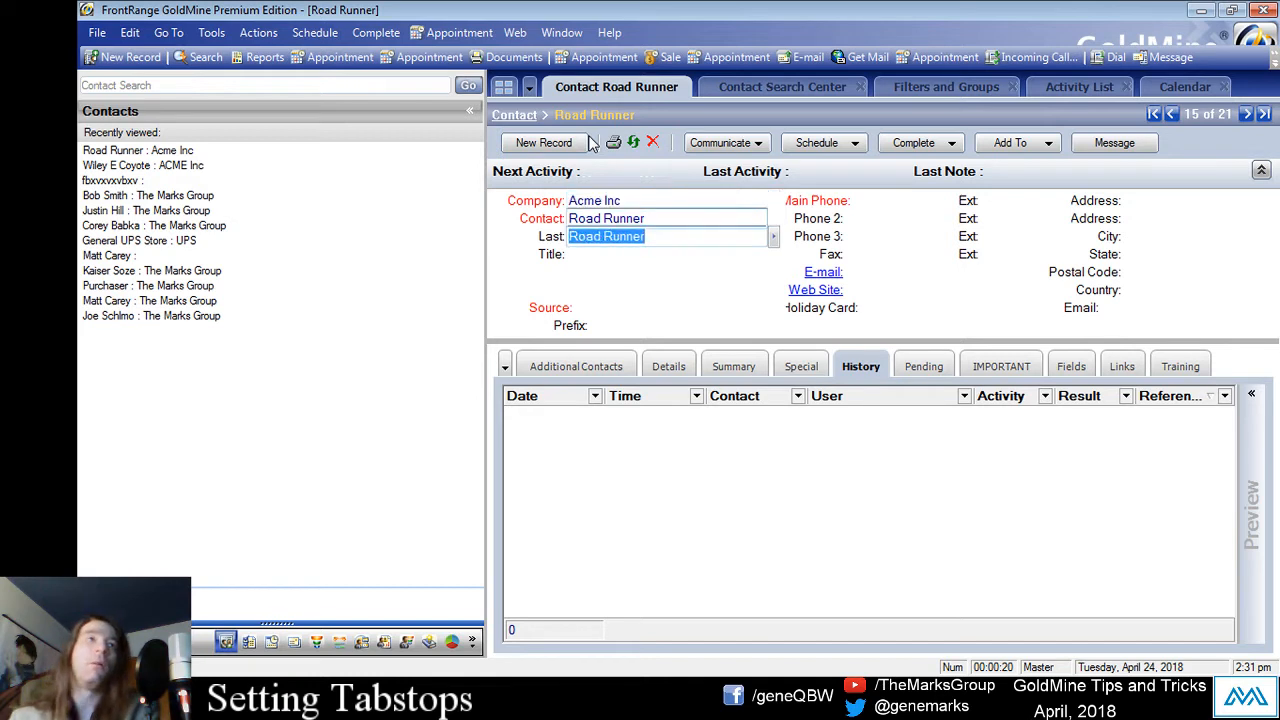
key("F2")
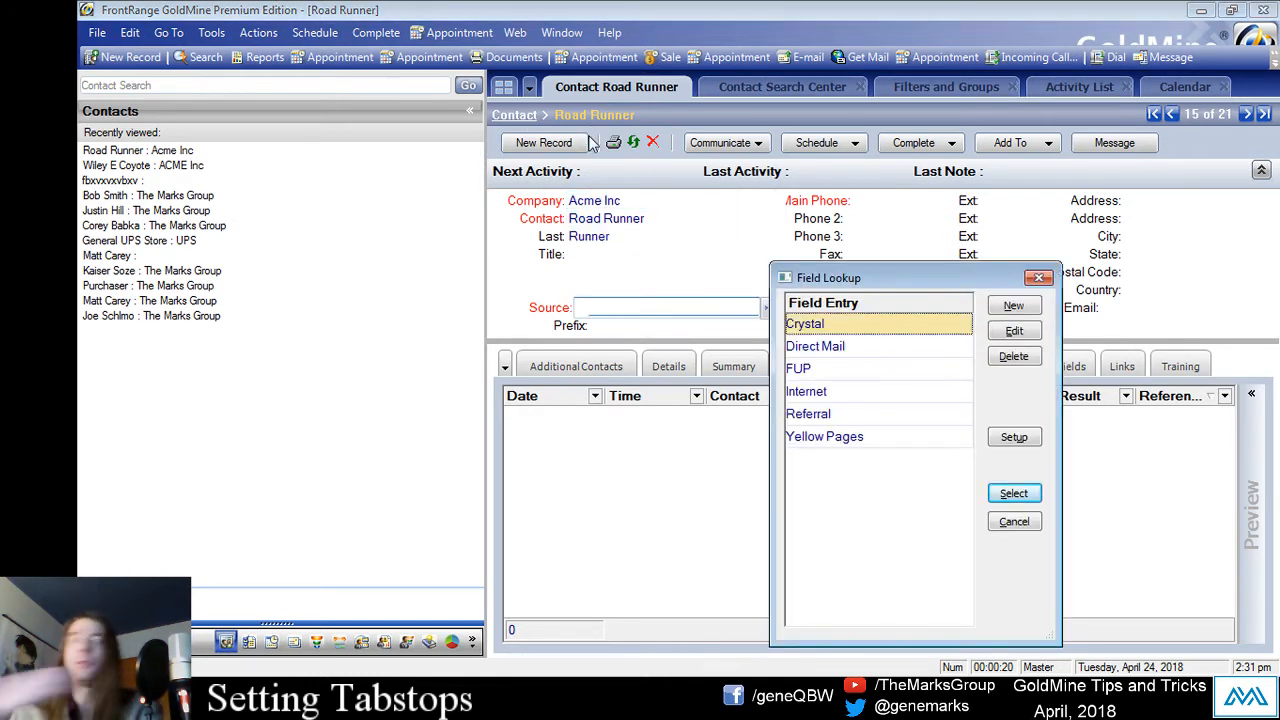
left_click(1014, 521)
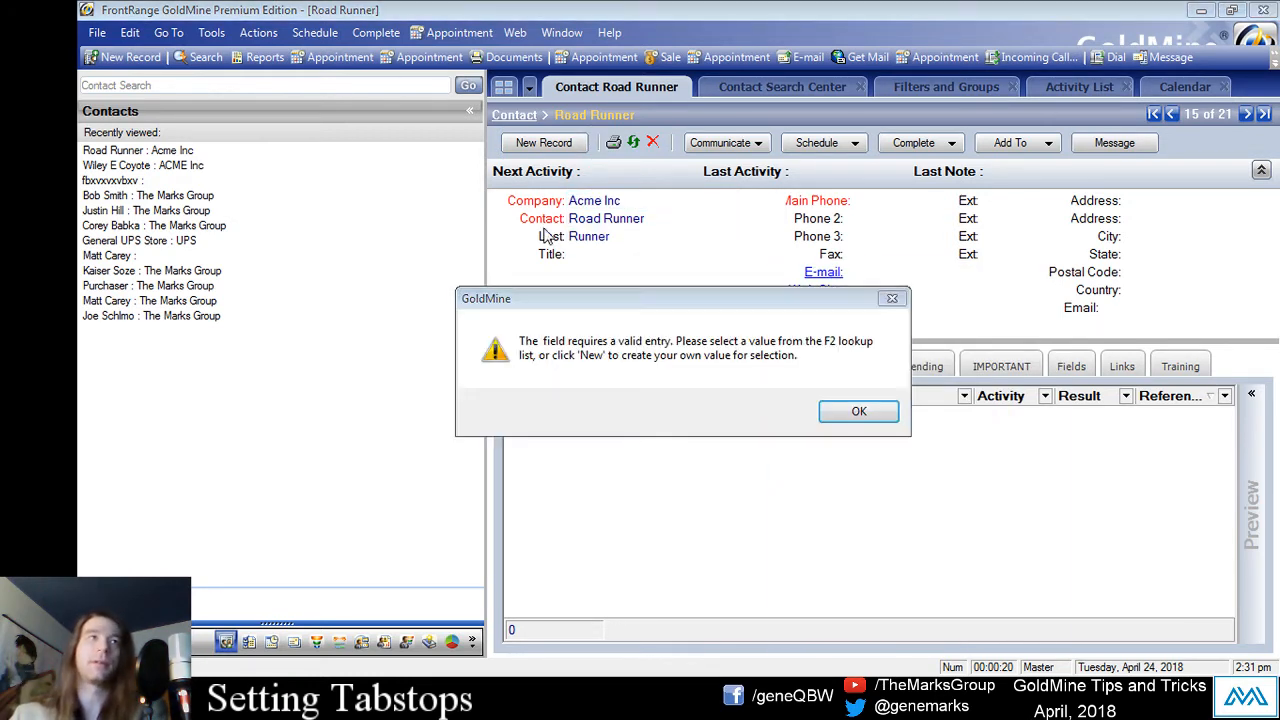
left_click(845, 427)
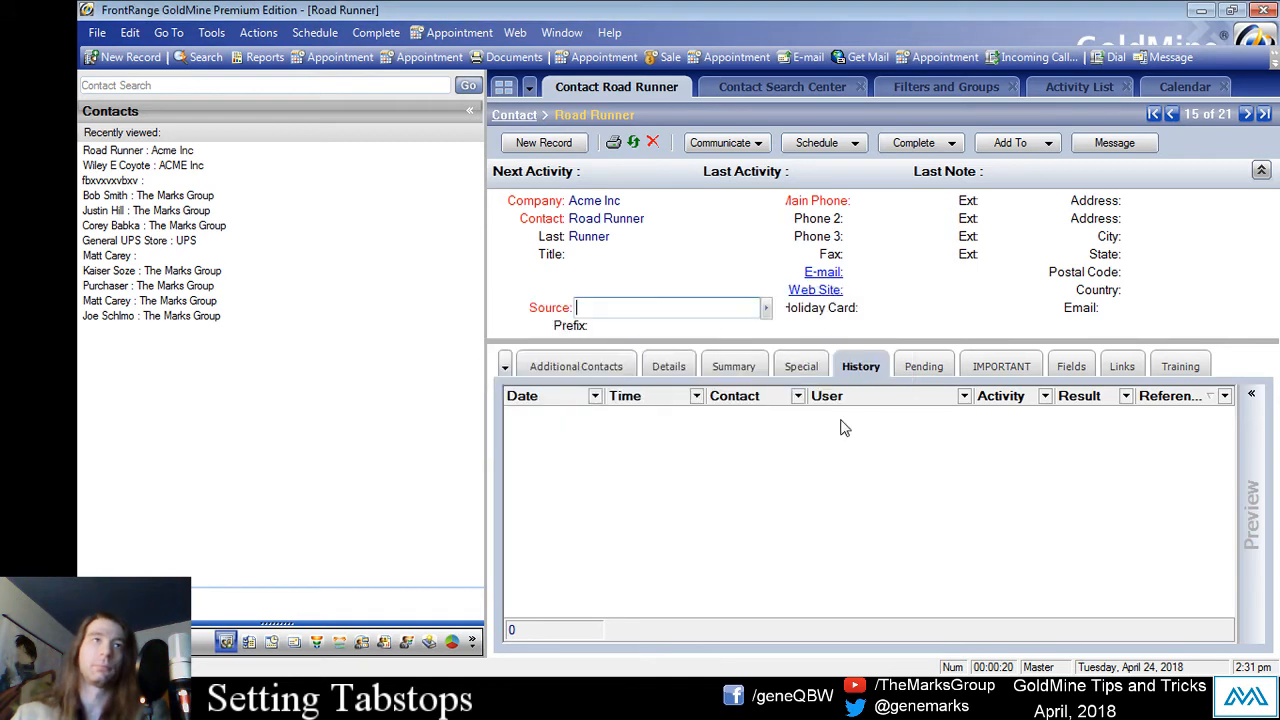
- Set the contact's Source field to Direct Mail from its lookup list
left_click(778, 308)
double_click(823, 338)
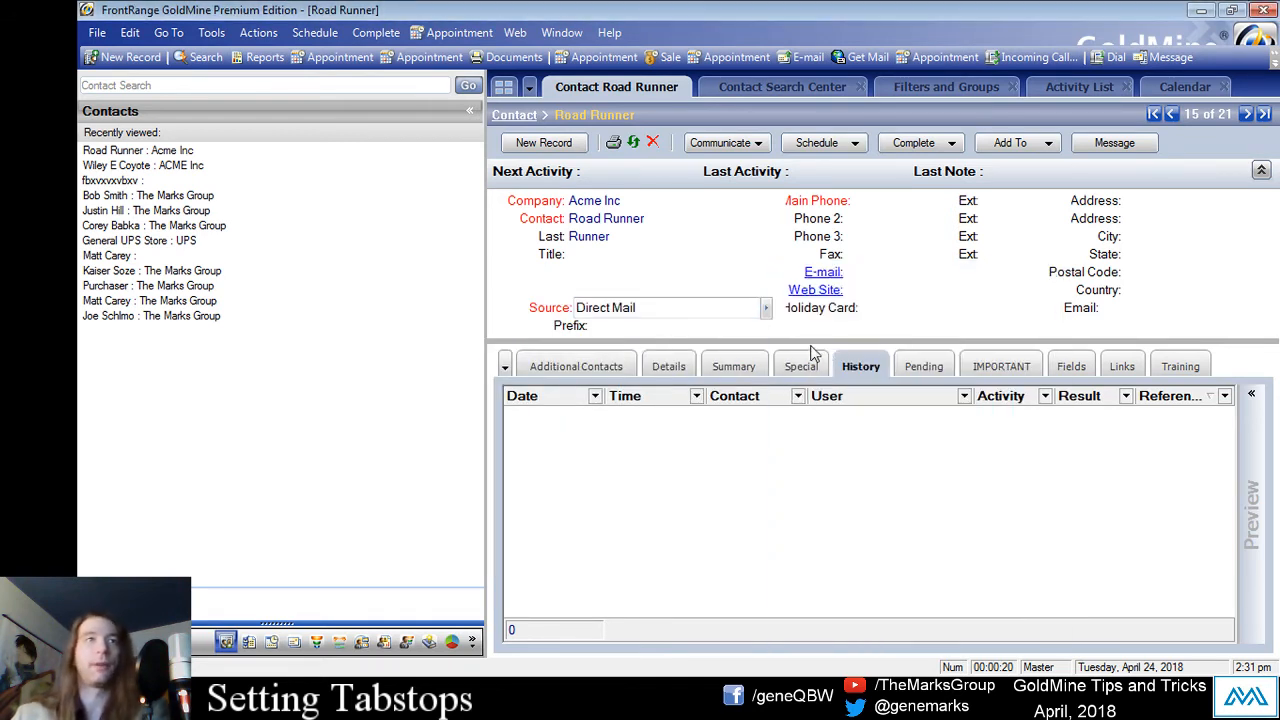
left_click(541, 312)
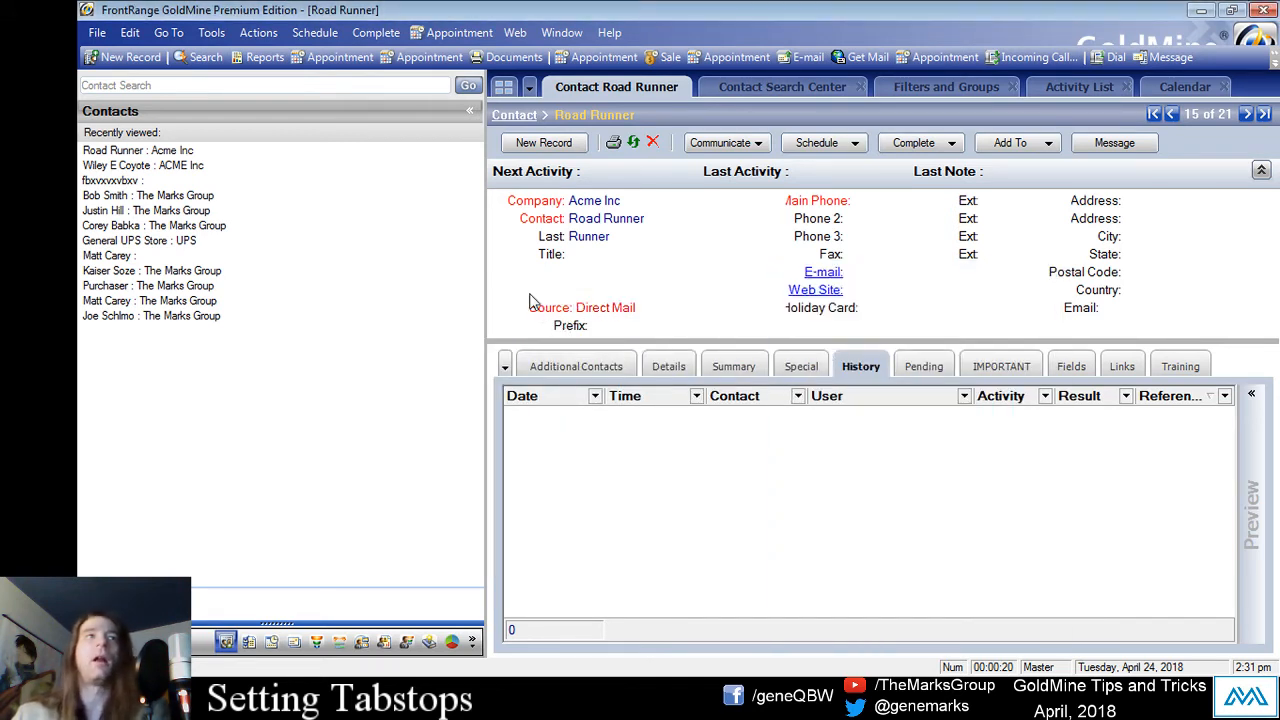
- Check the tab order of the contact's fields, starting from Last and continuing through Contact, Source and the phone fields
left_click(610, 236)
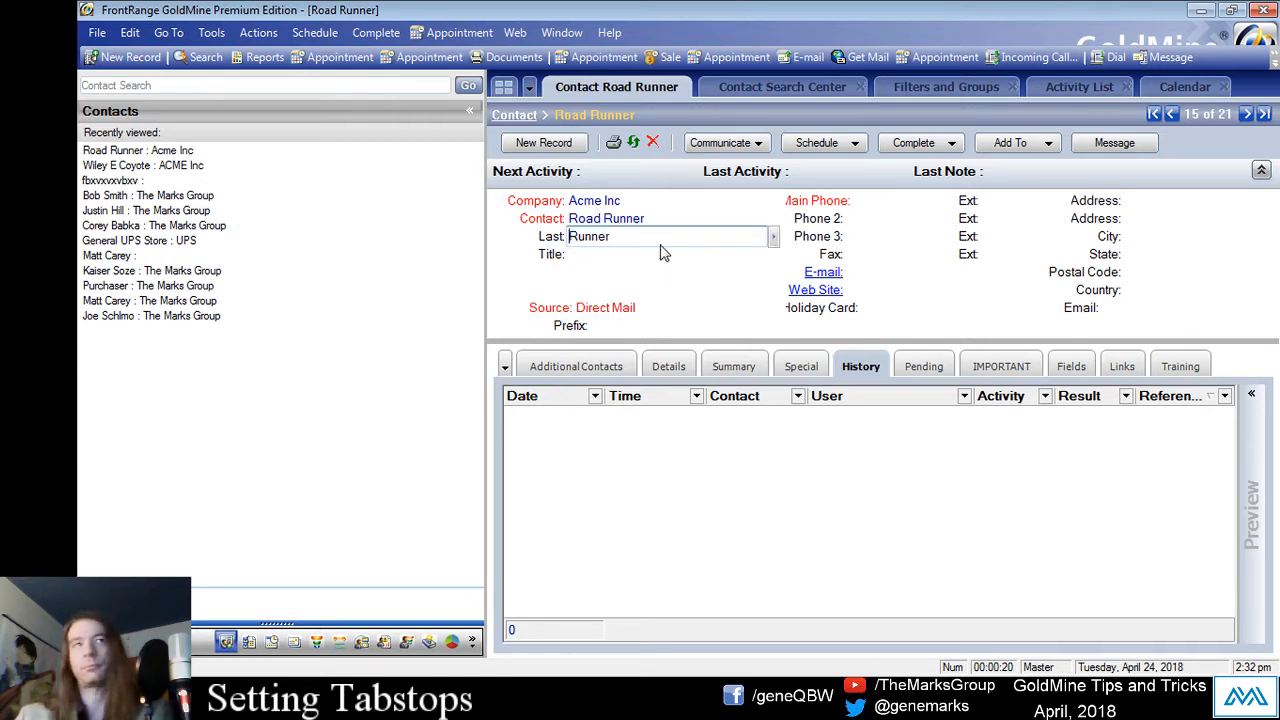
key("Tab")
key("Tab")
key("Tab")
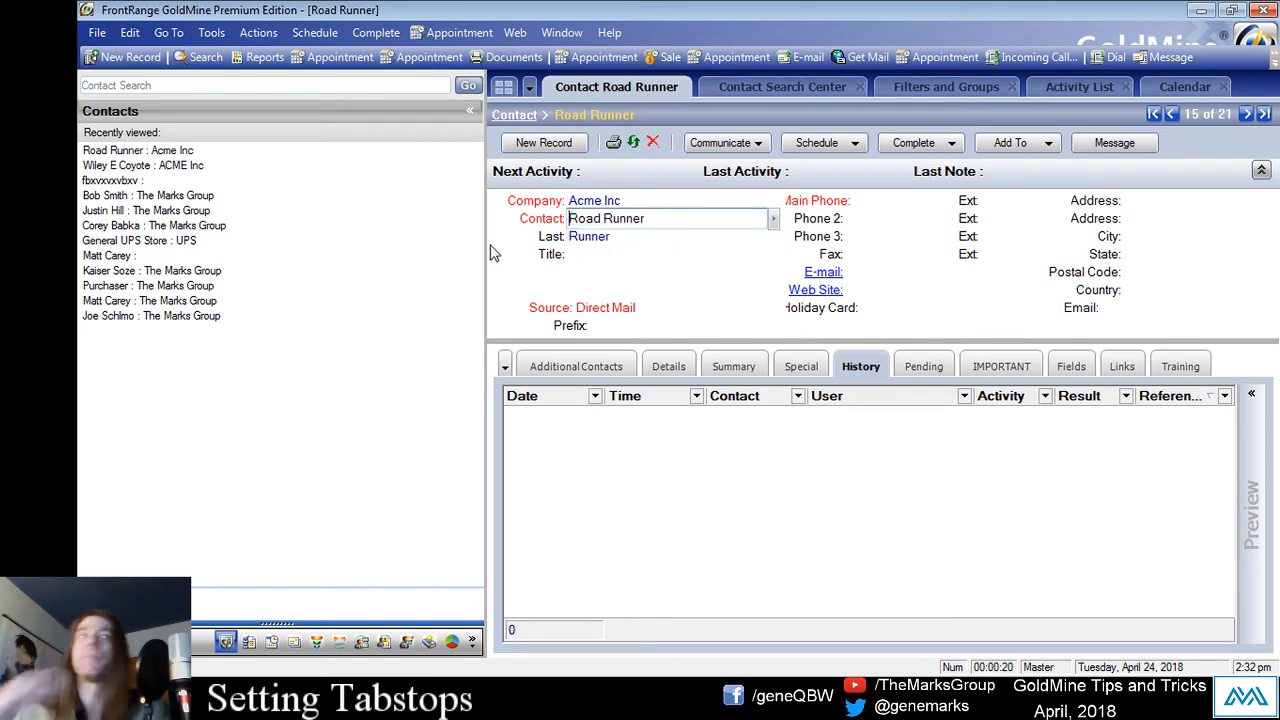
key("Tab")
key("Tab")
key("Tab")
key("Tab")
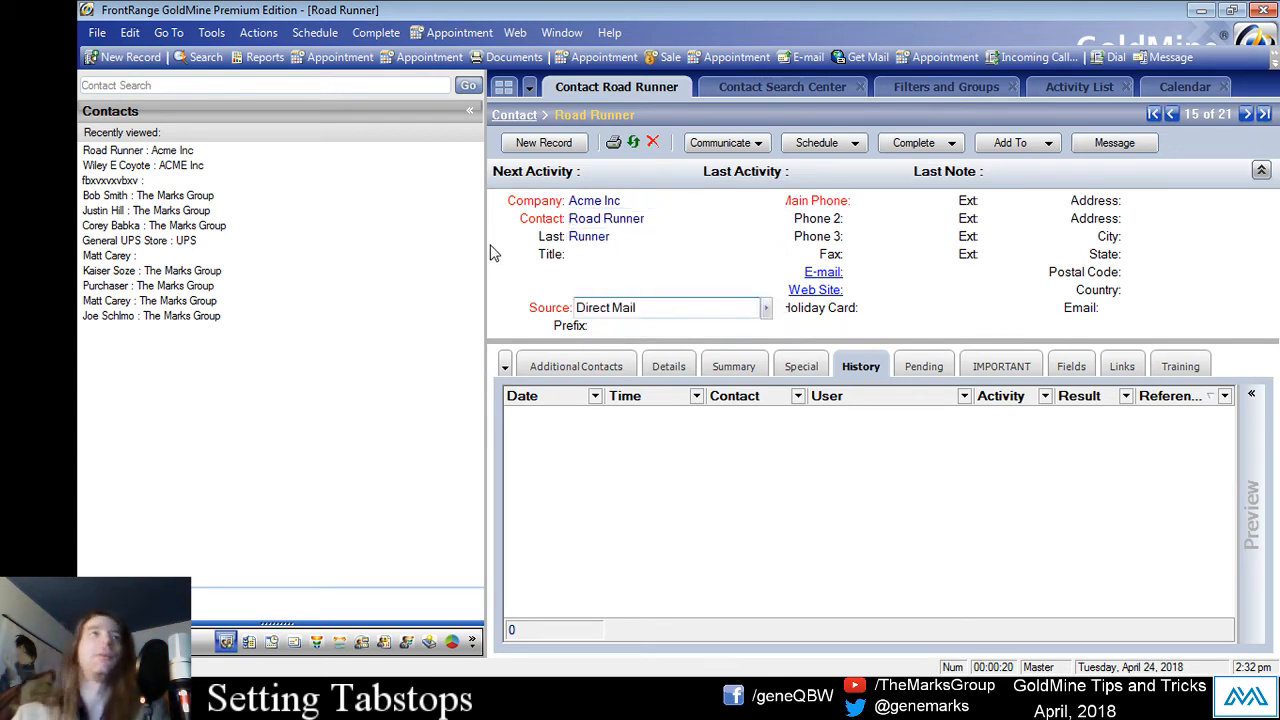
key("Tab")
key("Tab")
key("Tab")
key("Tab")
key("Tab")
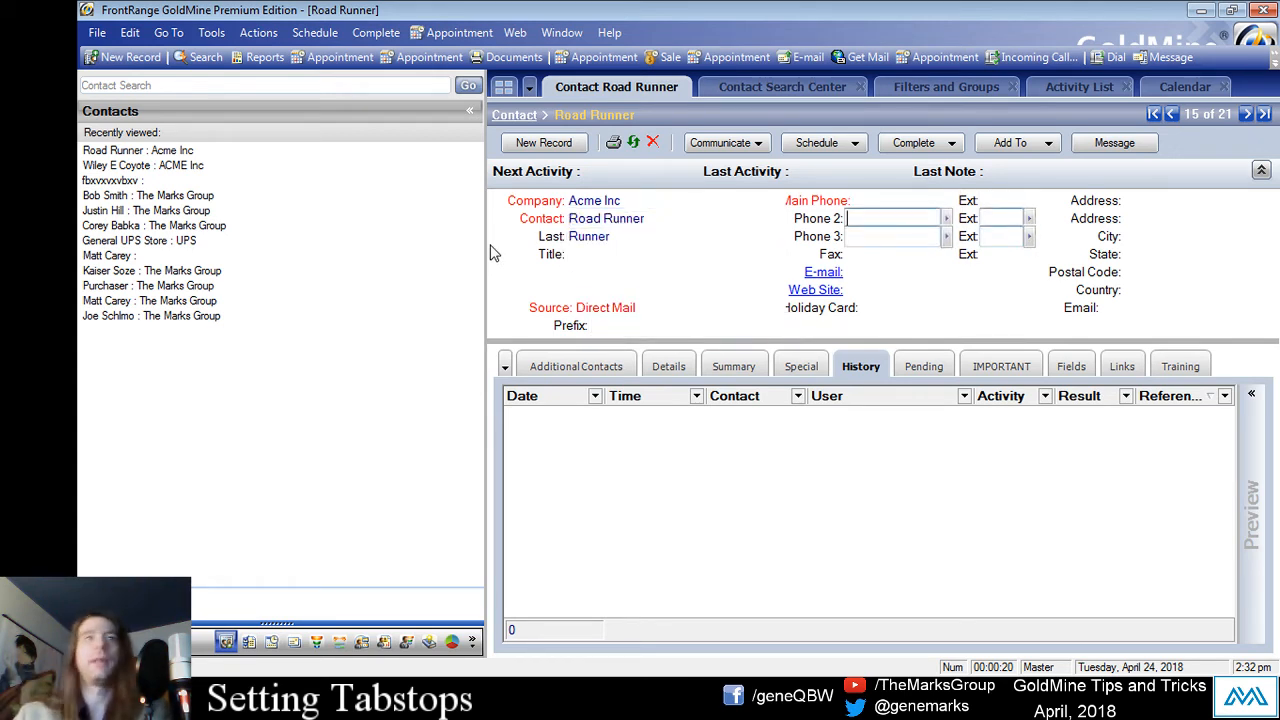
key("Tab")
key("Tab")
key("Tab")
key("Tab")
key("Tab")
key("Tab")
key("Tab")
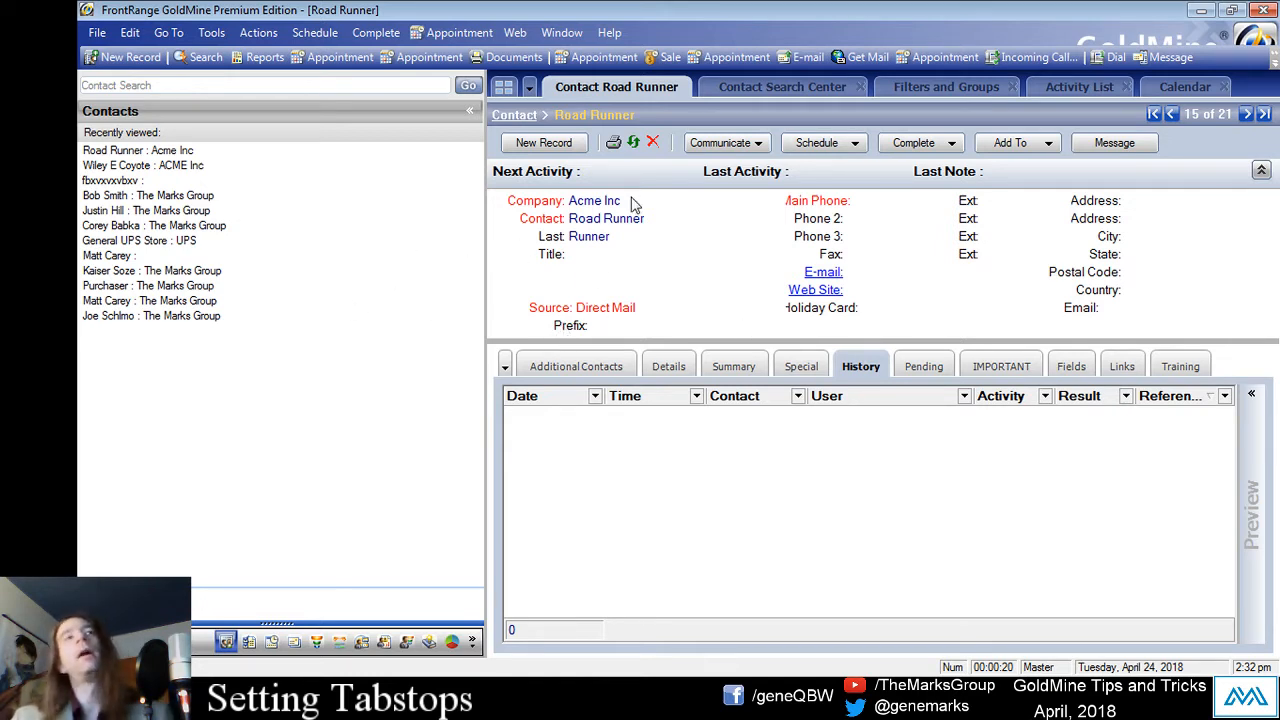
- Check the tab order of the contact's fields from Title through the phone extension fields
left_click(596, 246)
key("Tab")
key("Tab")
key("Tab")
key("Tab")
key("Tab")
key("Tab")
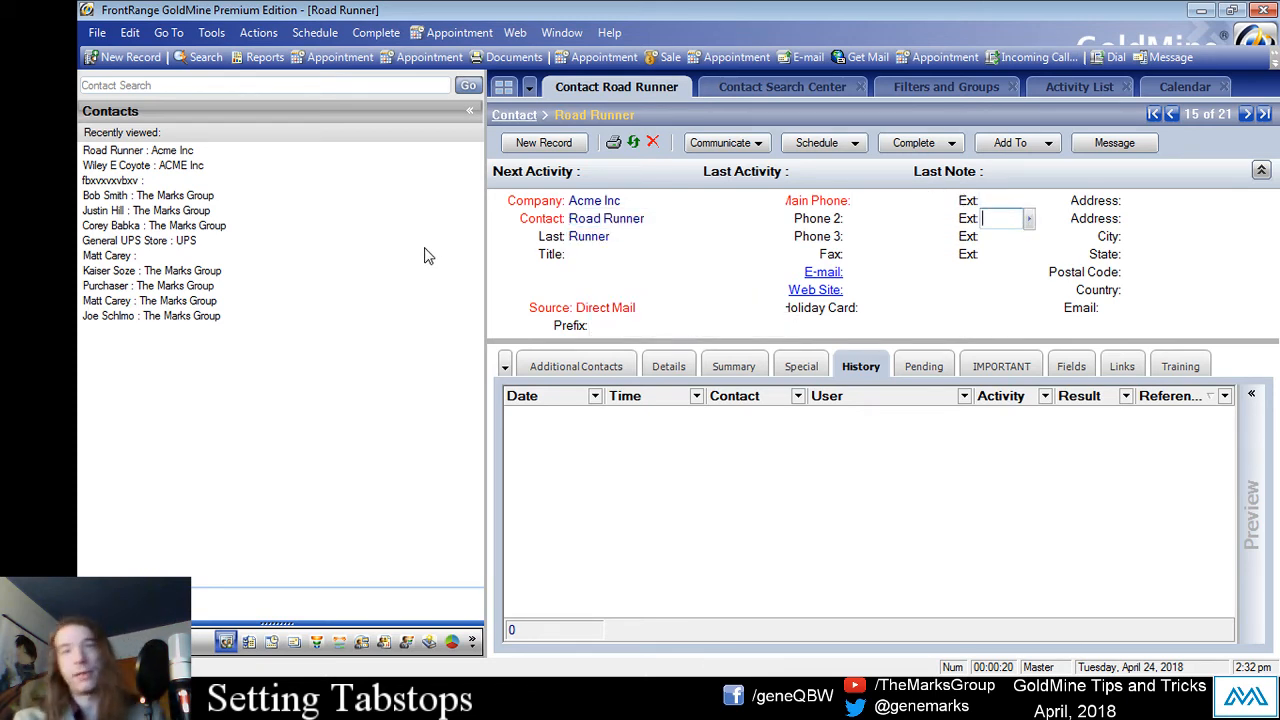
key("Tab")
key("Tab")
key("Tab")
key("Tab")
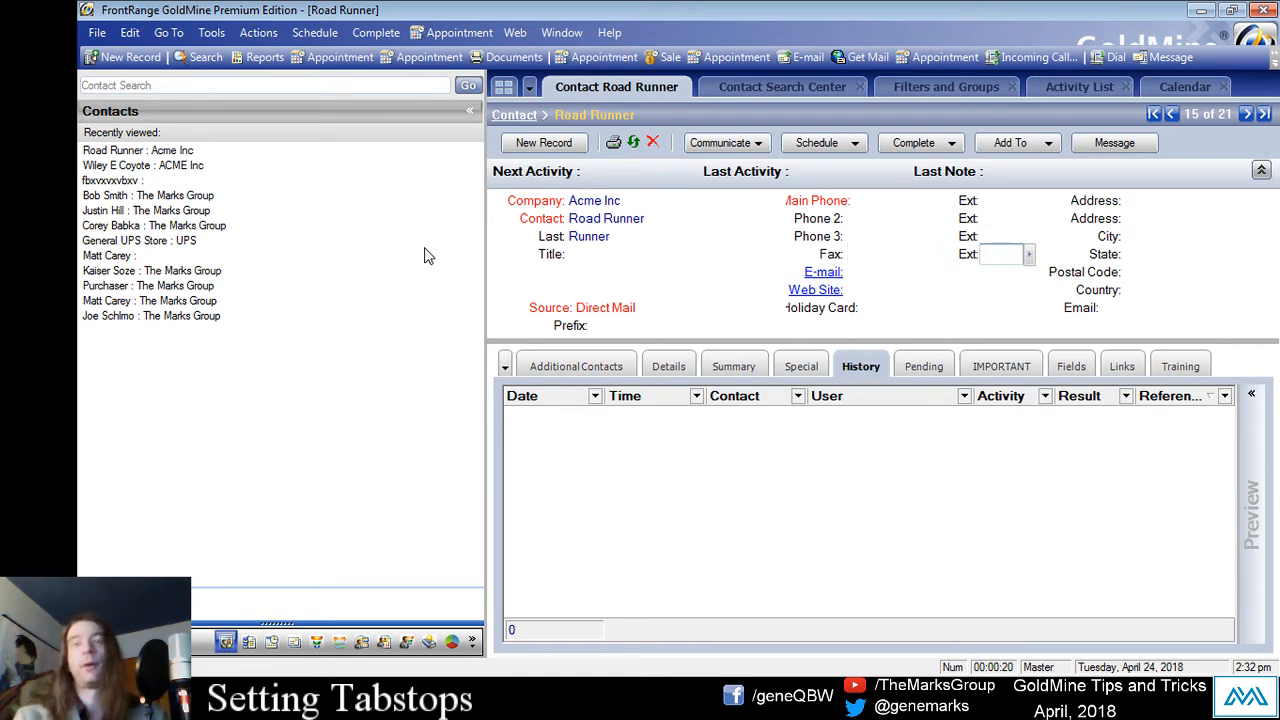
- Continue checking the tab order through the contact's address fields, past Postal Code
key("Tab")
key("Tab")
key("Tab")
key("Tab")
key("Tab")
key("Tab")
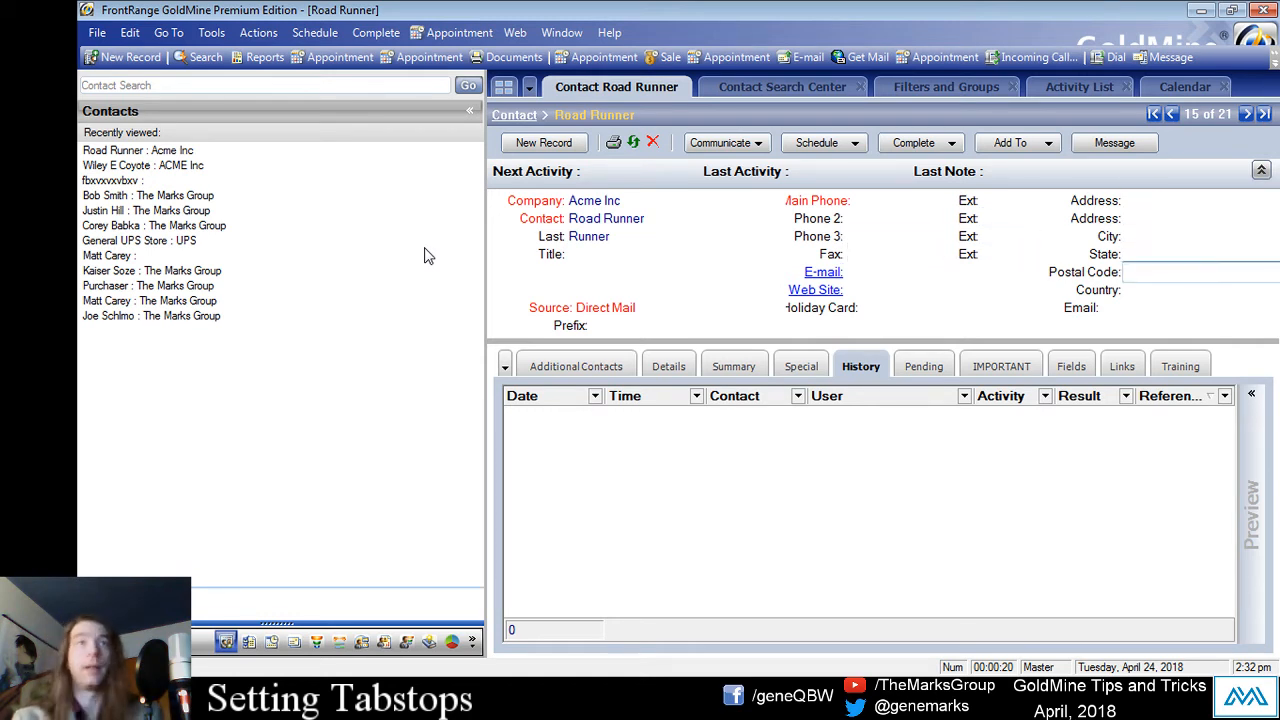
key("Tab")
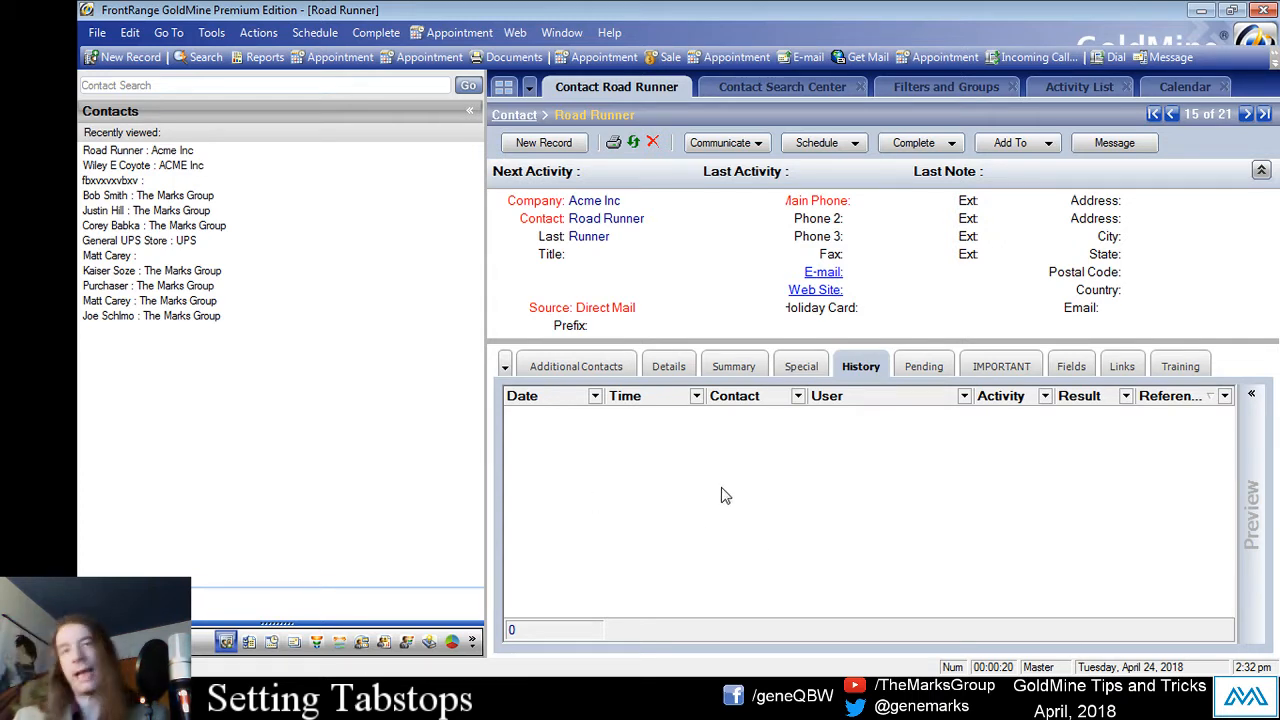
- Examine the Title field's Field Order position in its layout properties, and close them without saving
right_click(559, 315)
left_click(504, 282)
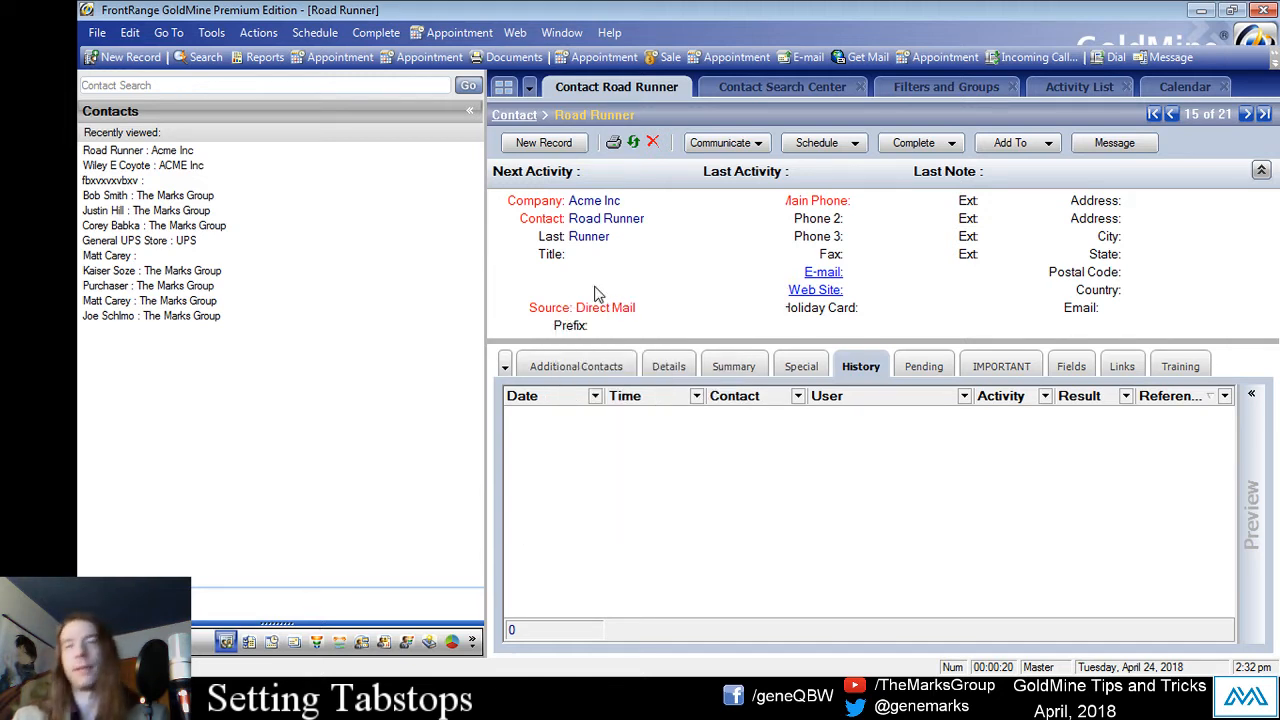
right_click(548, 257)
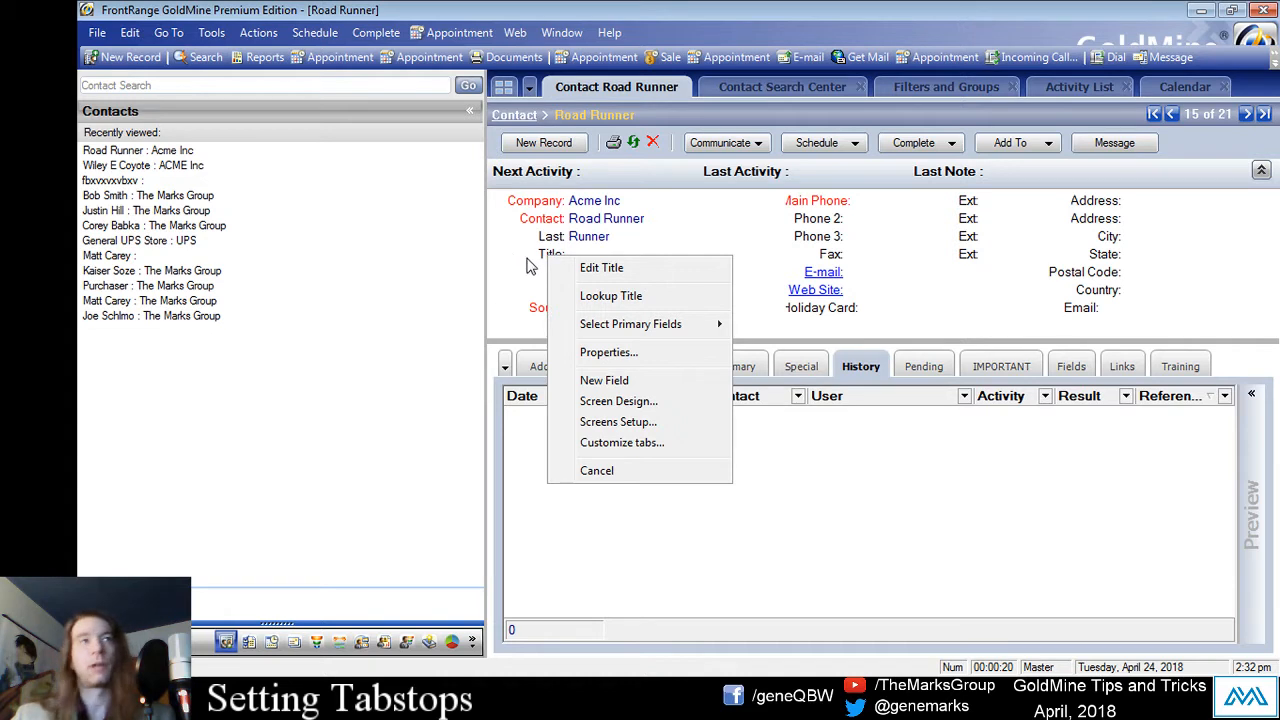
left_click(630, 352)
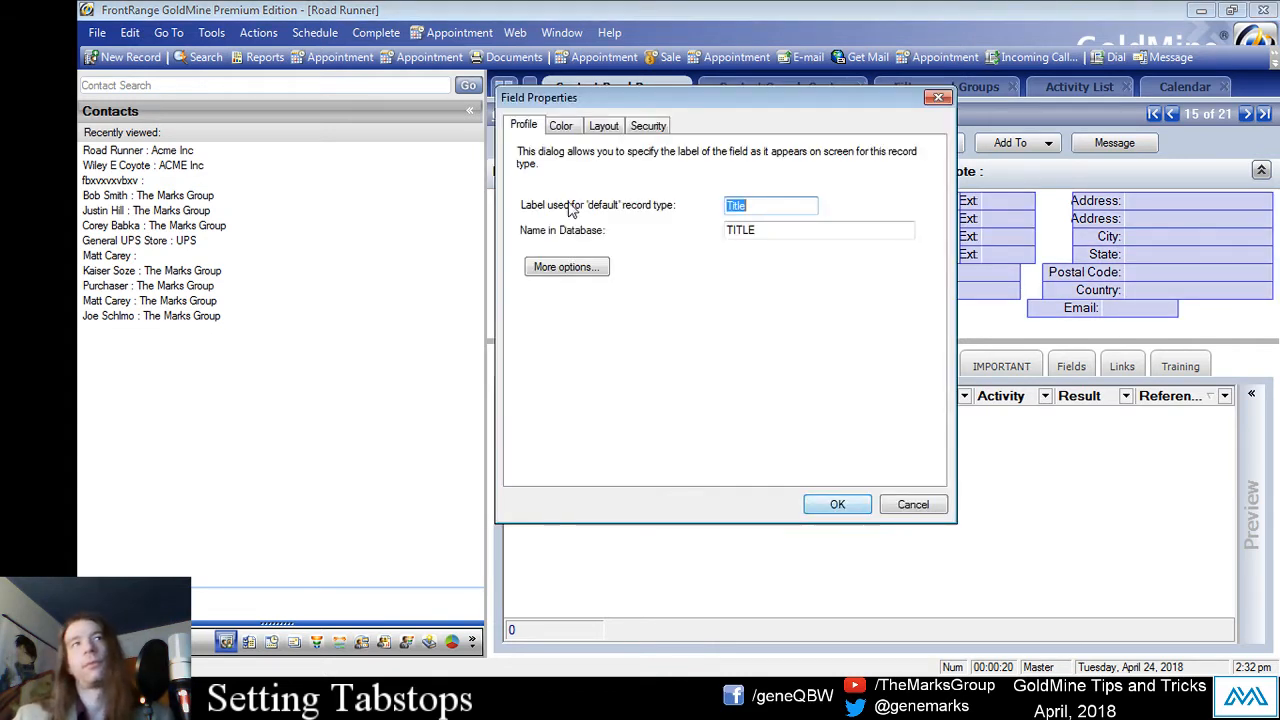
left_click(604, 126)
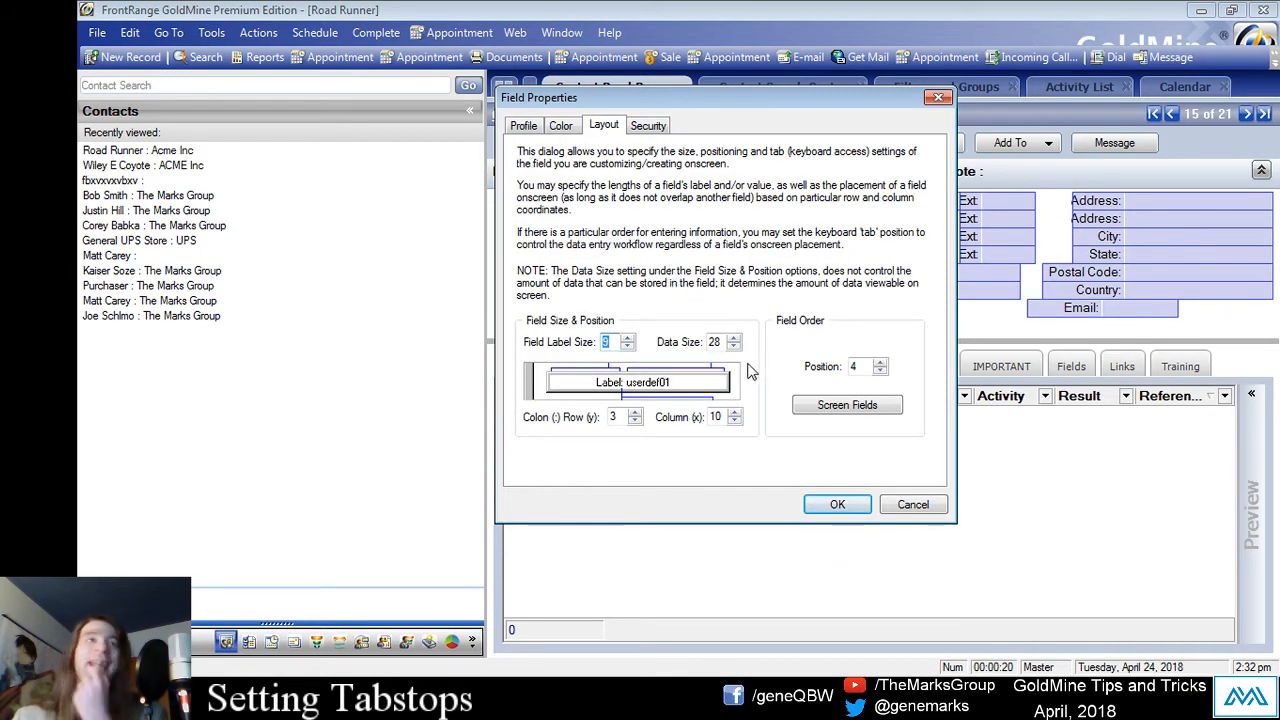
double_click(863, 366)
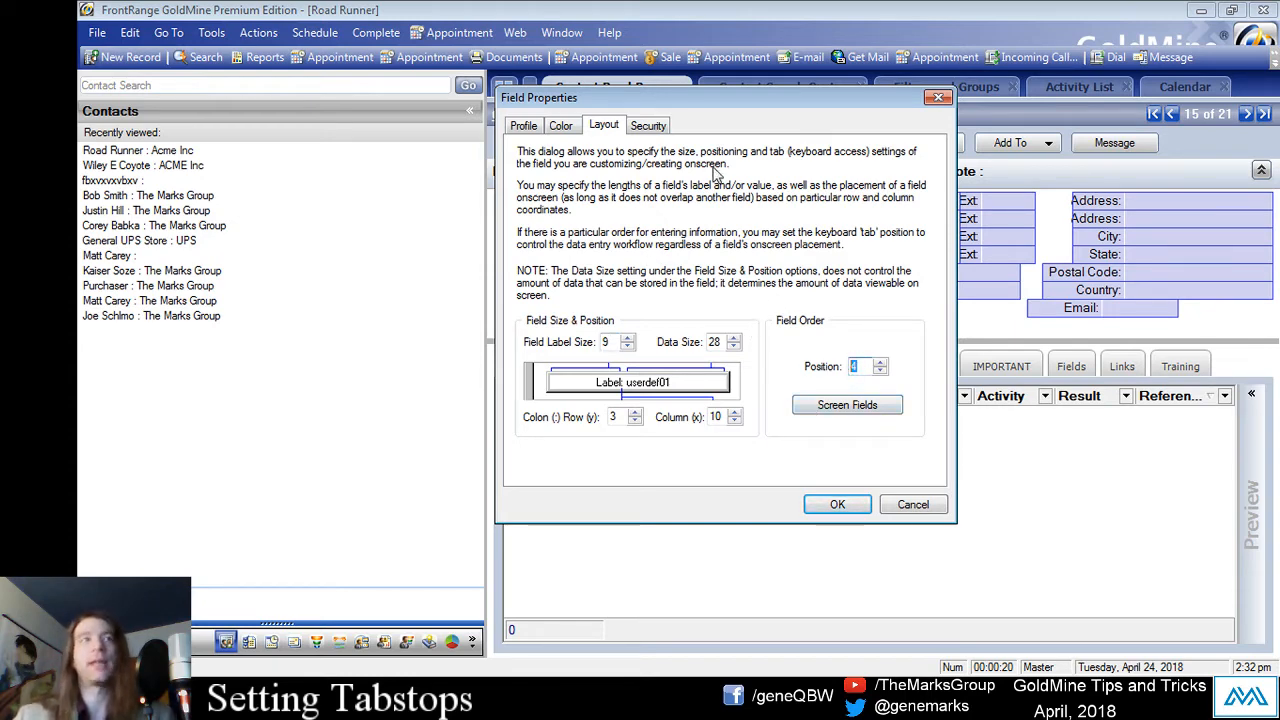
left_click_drag(697, 97, 863, 101)
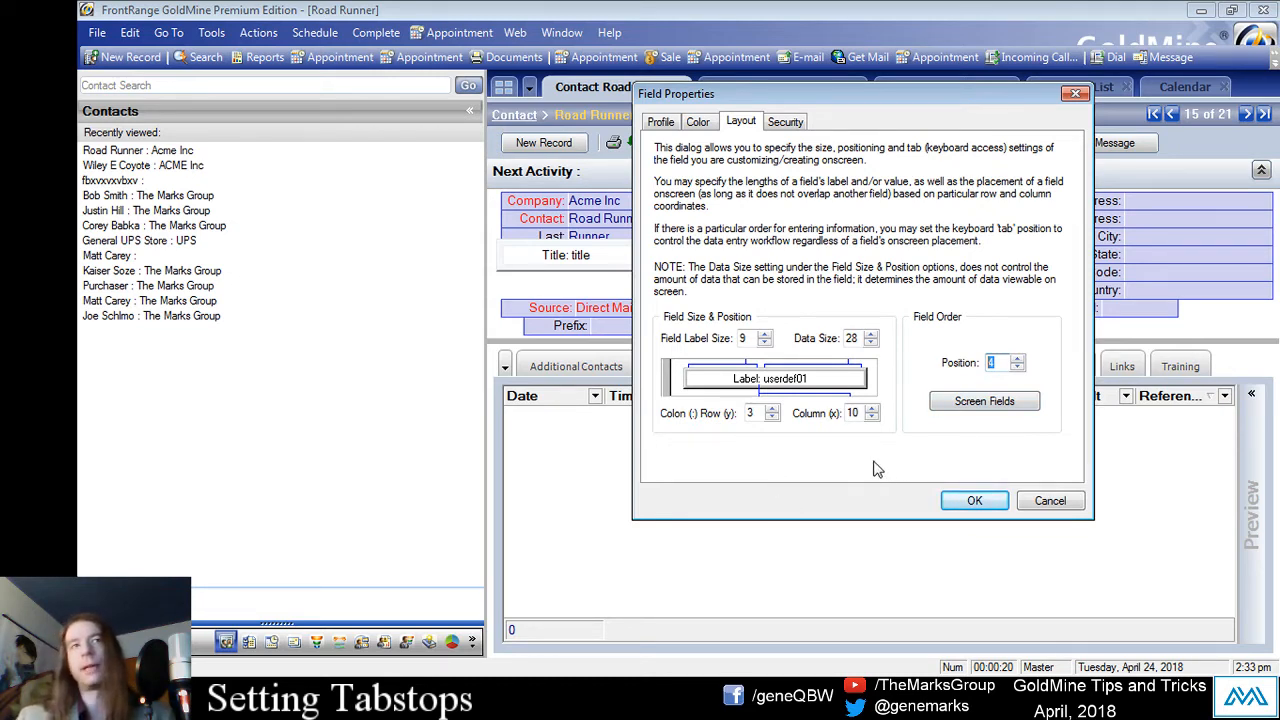
left_click(1041, 510)
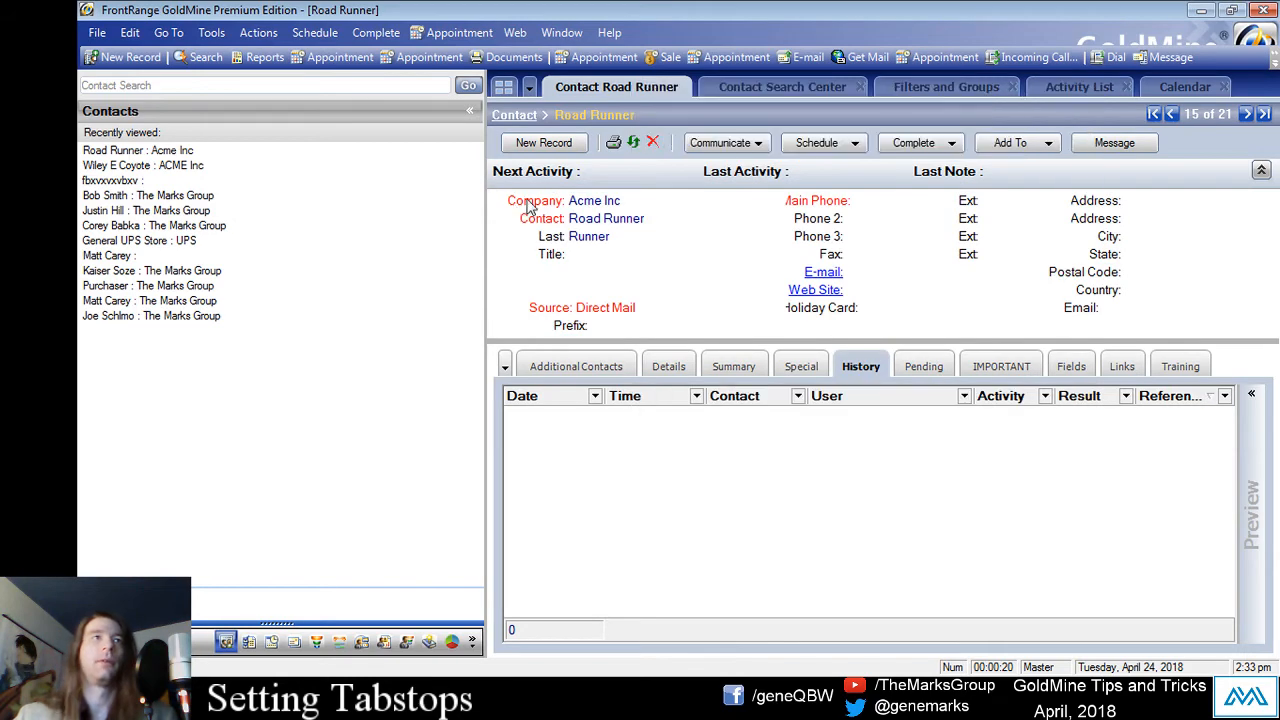
- Examine the Company field's Field Order position in its layout properties, and close them without saving
right_click(526, 204)
left_click(600, 317)
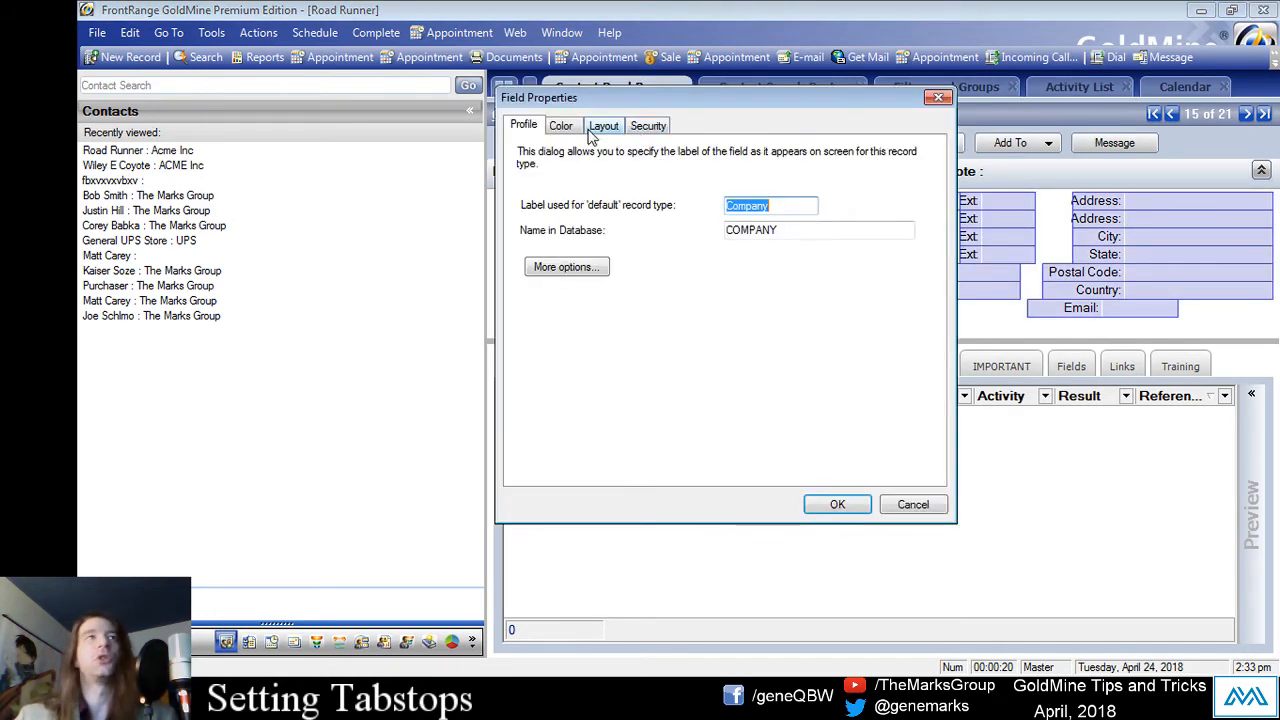
left_click(600, 127)
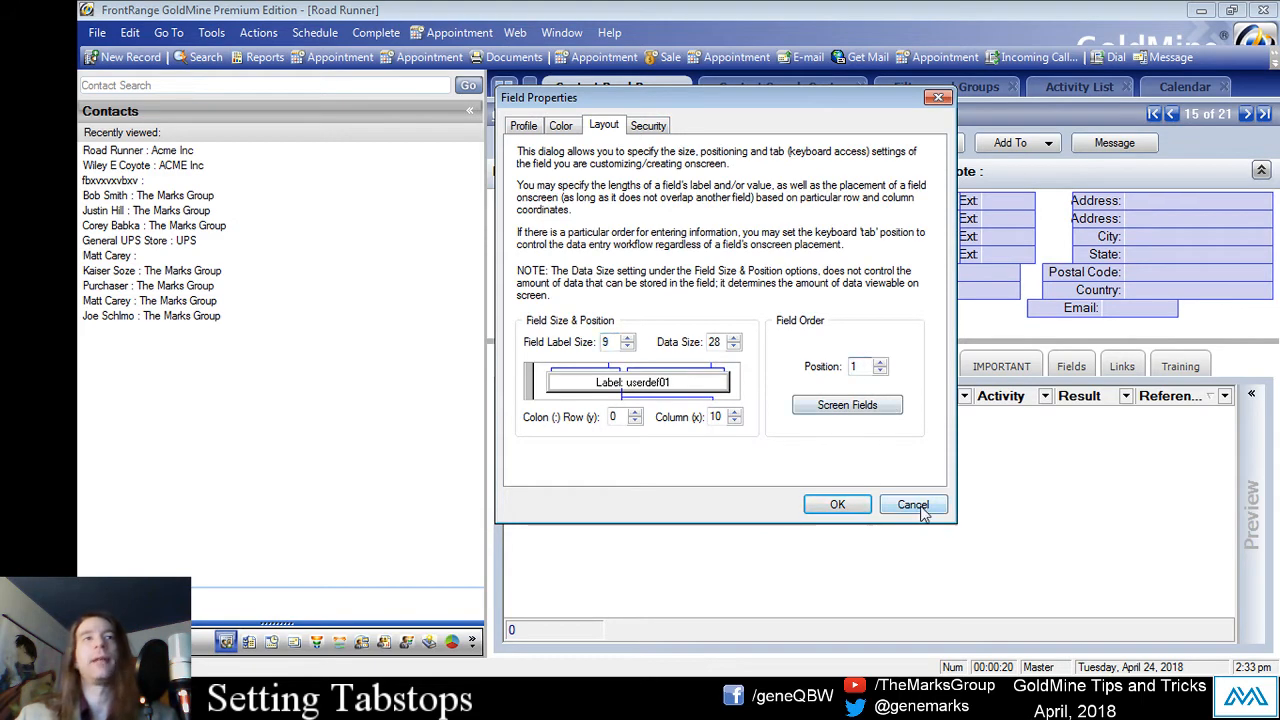
left_click(913, 505)
- Examine the Contact field's Field Order position in its layout properties
right_click(541, 212)
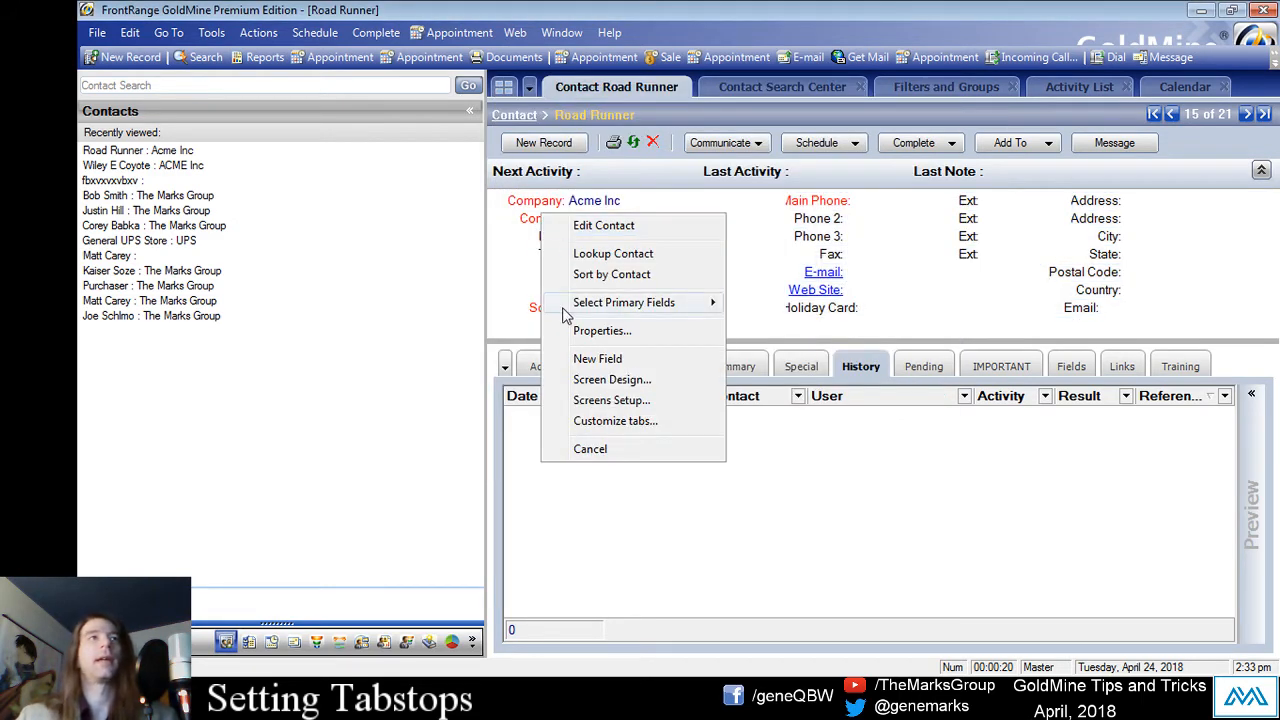
left_click(598, 331)
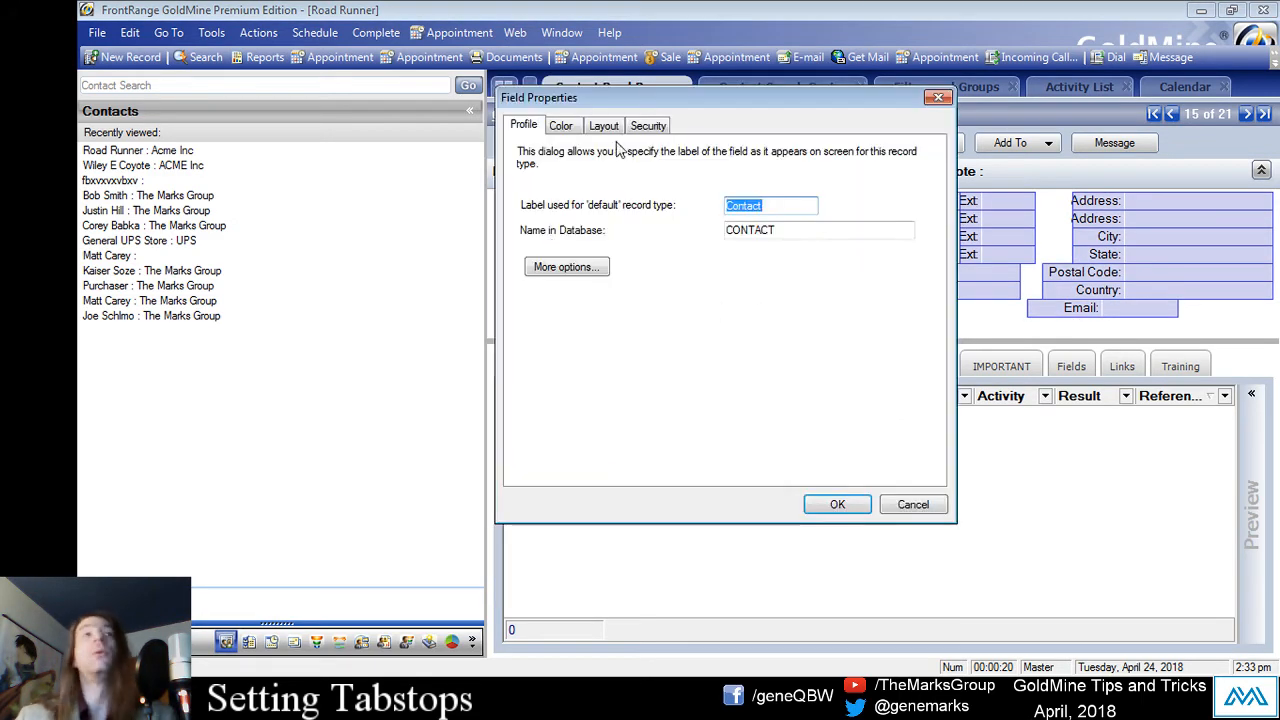
left_click(604, 126)
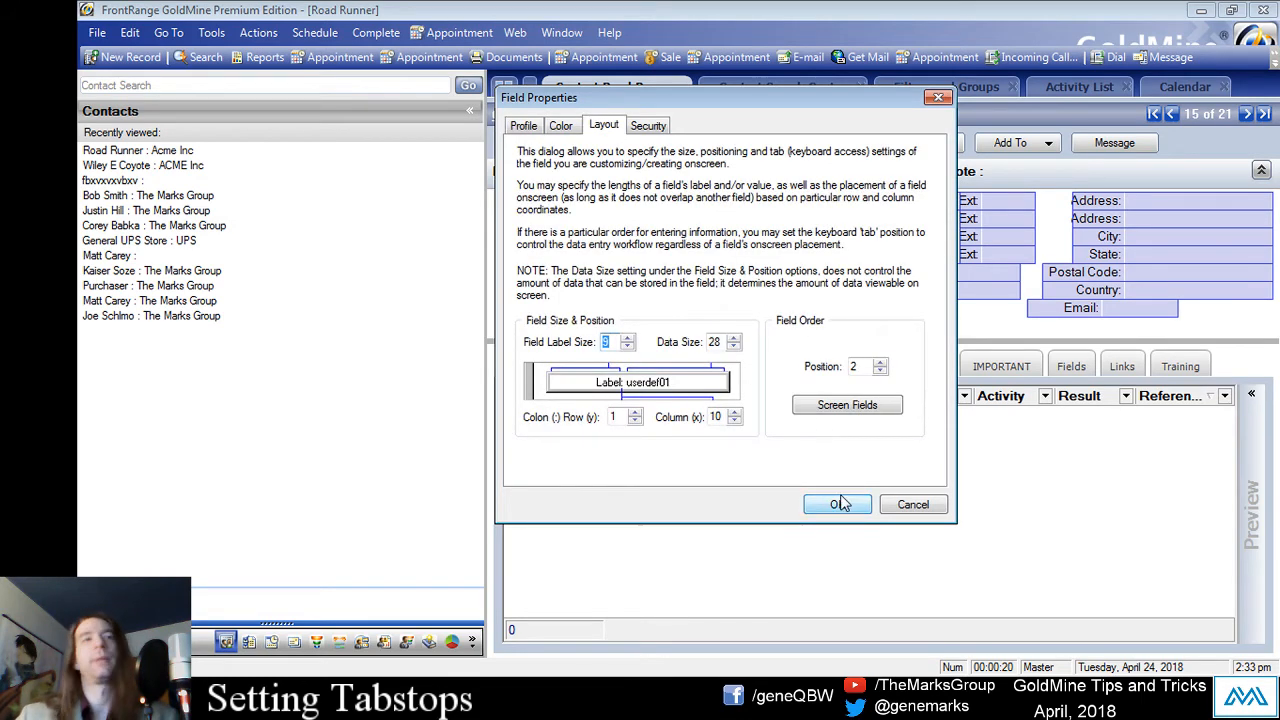
left_click(838, 504)
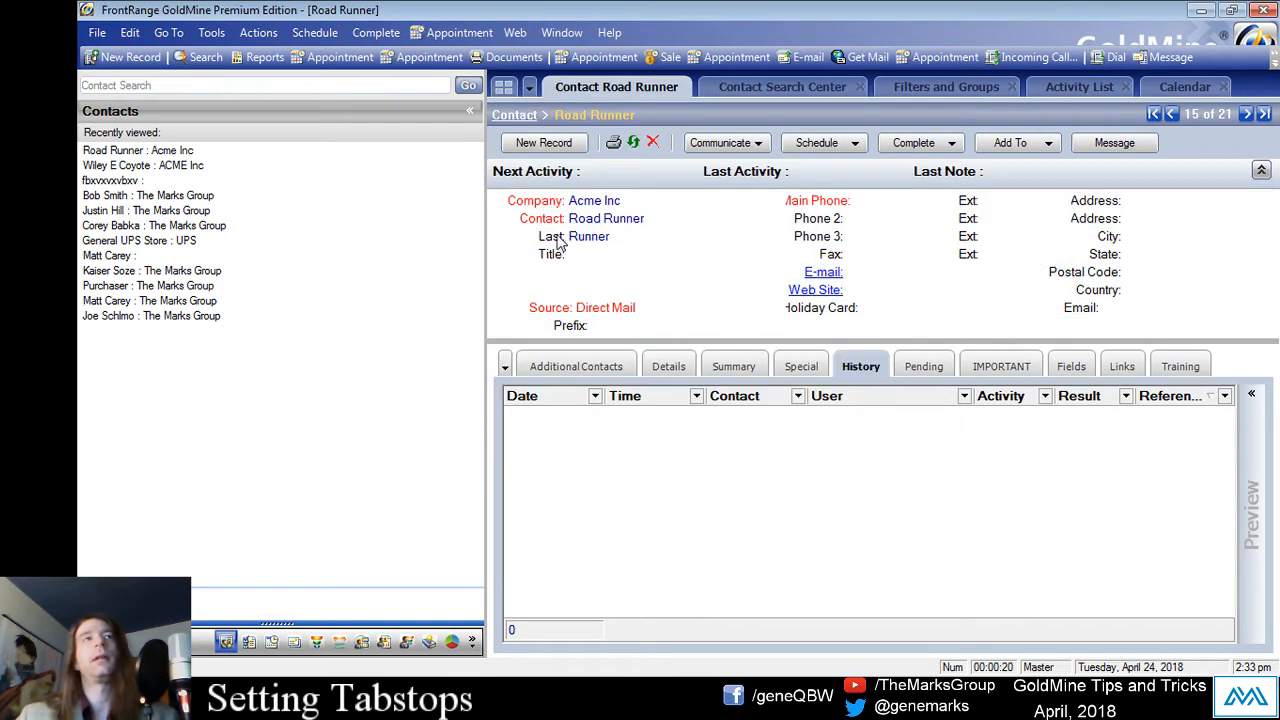
- Examine the Last field's Field Order position in its layout properties, and close them without saving
right_click(560, 240)
left_click(600, 331)
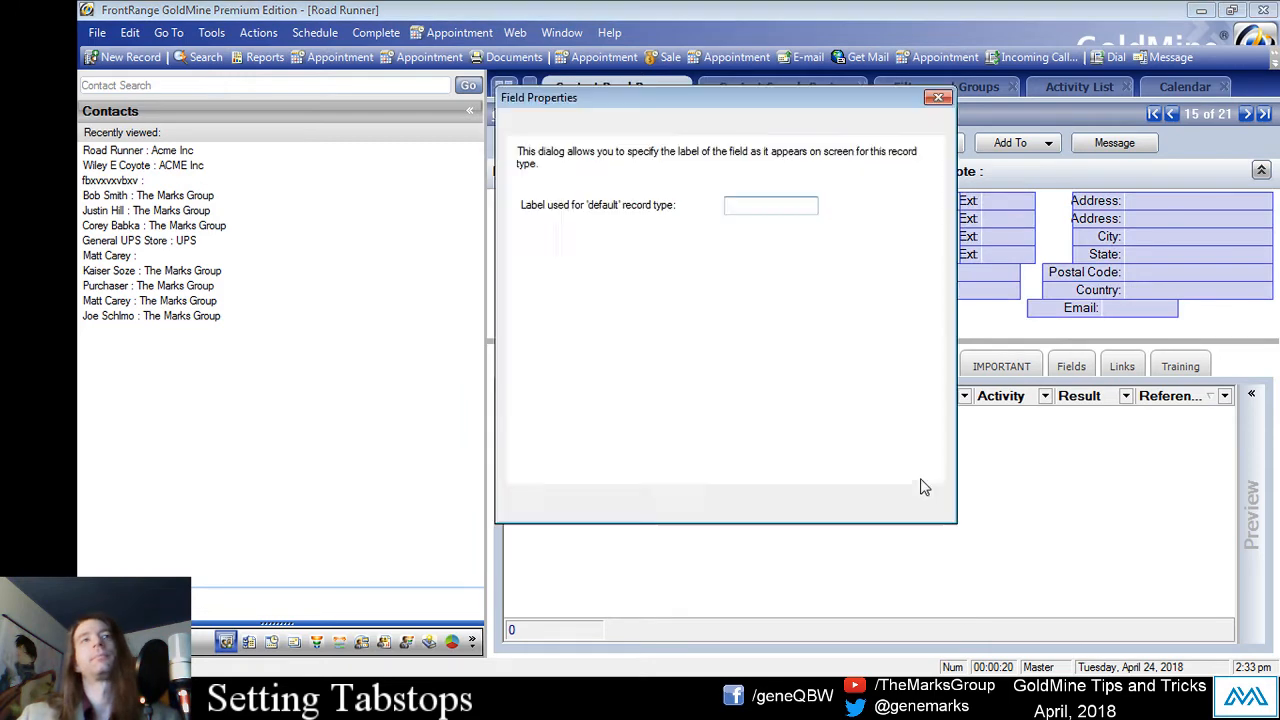
left_click(604, 126)
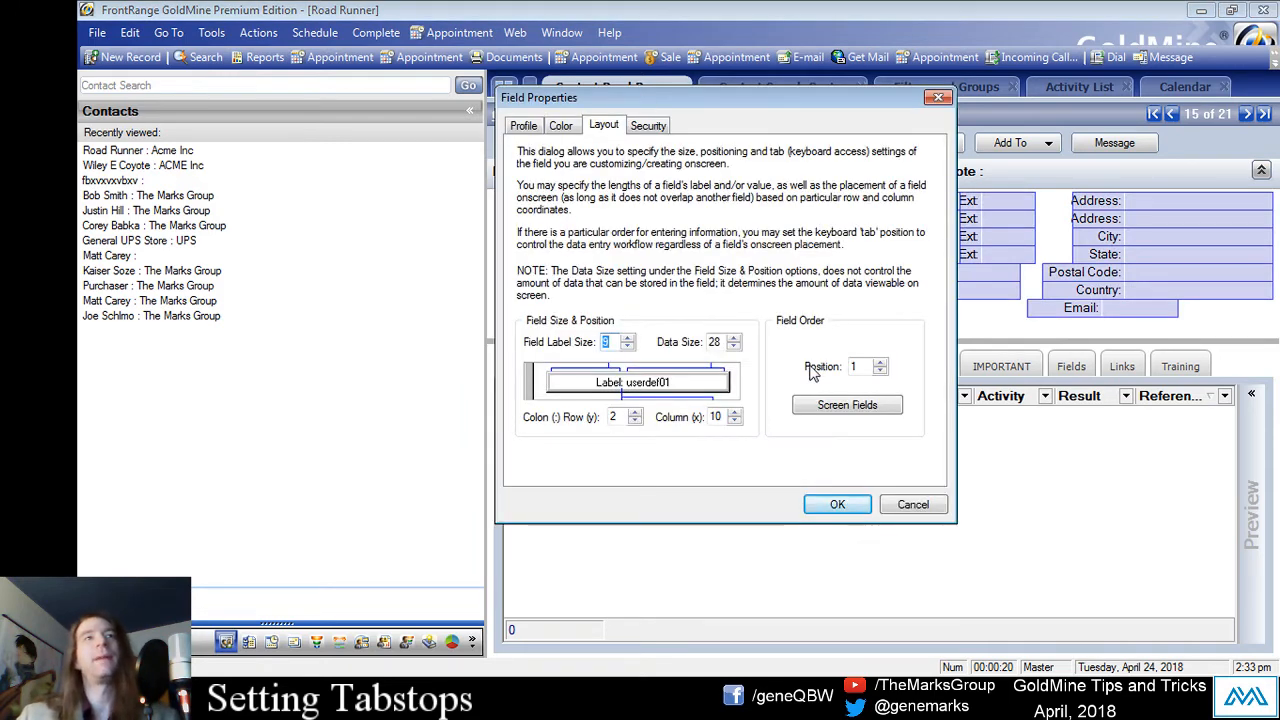
double_click(859, 369)
left_click_drag(727, 98, 962, 112)
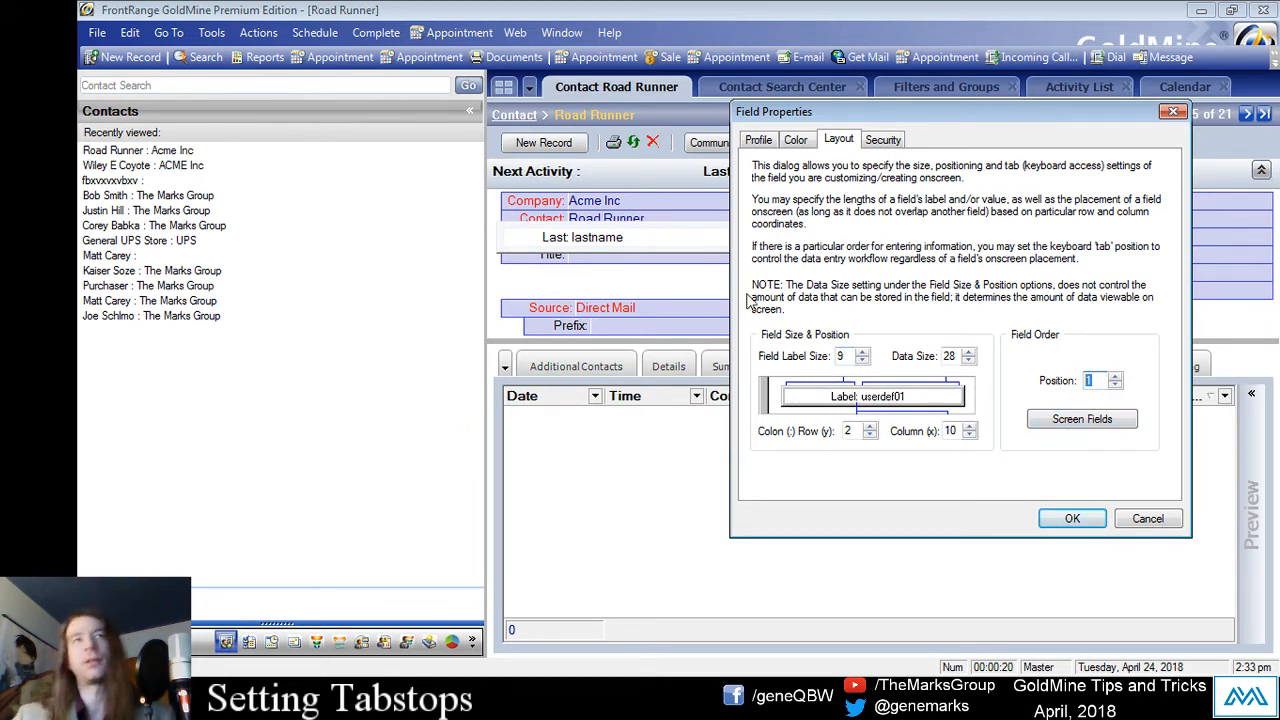
left_click_drag(1106, 377, 1036, 374)
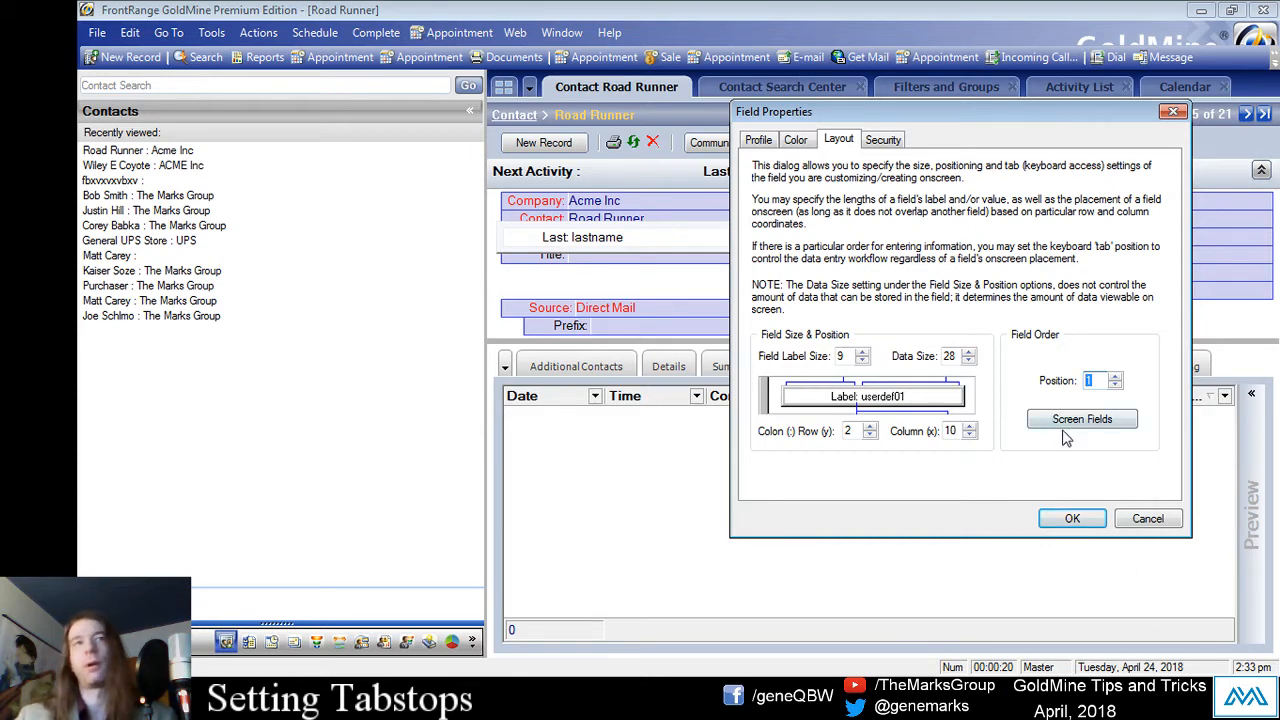
left_click(1148, 520)
- Check which fields the tab order visits after Company, up to Prefix
left_click(585, 201)
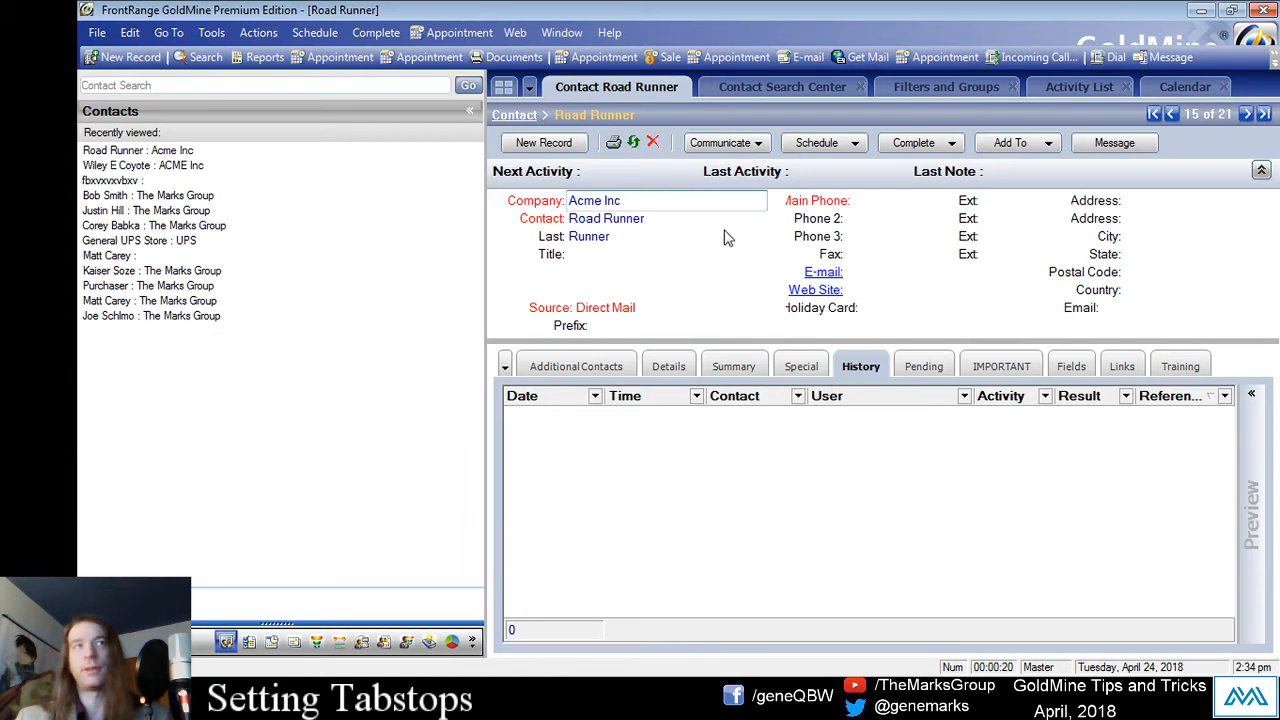
key("Tab")
key("Tab")
key("Tab")
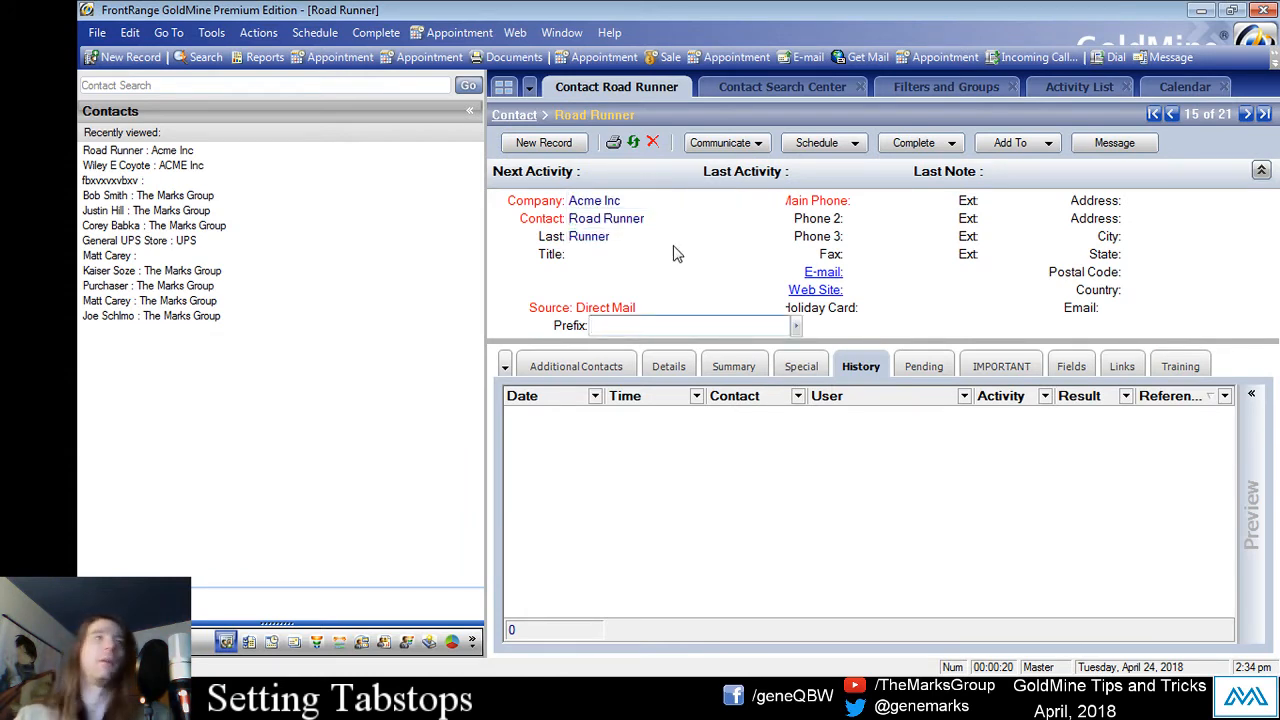
left_click(517, 217)
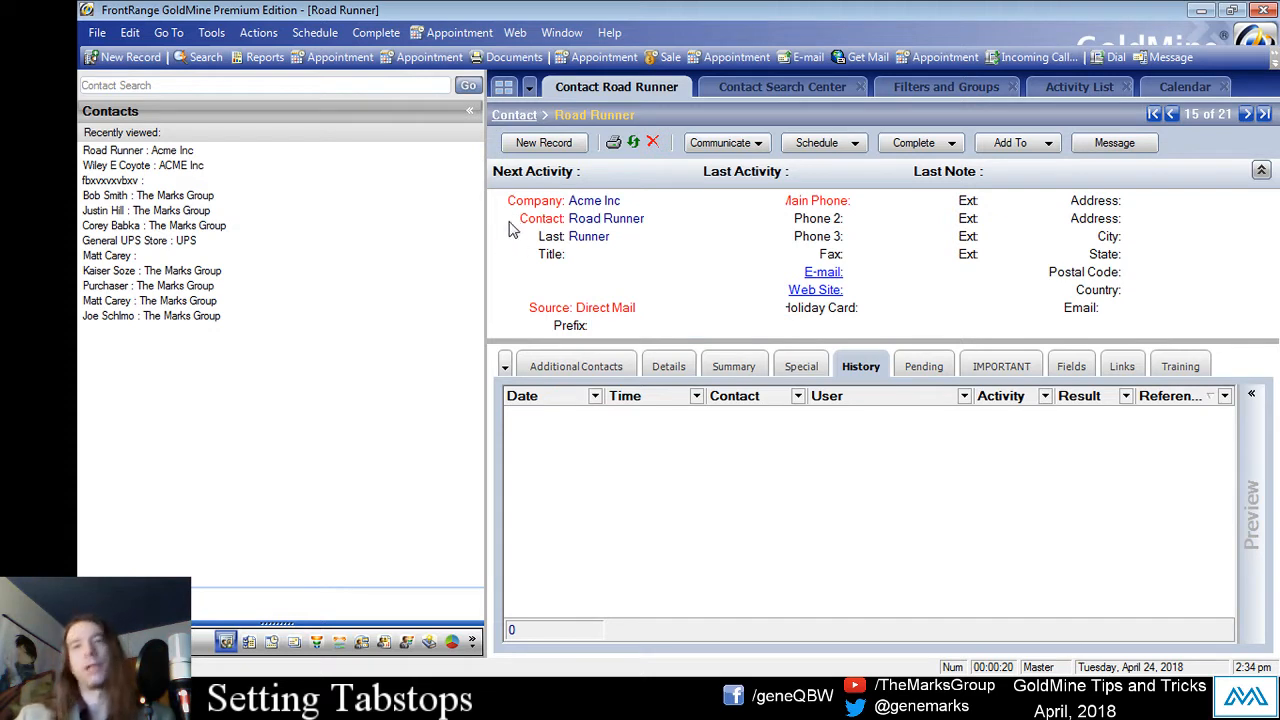
- Compare the tab sequence between the Company, Contact and Last fields, moving both forward and backward
left_click(626, 204)
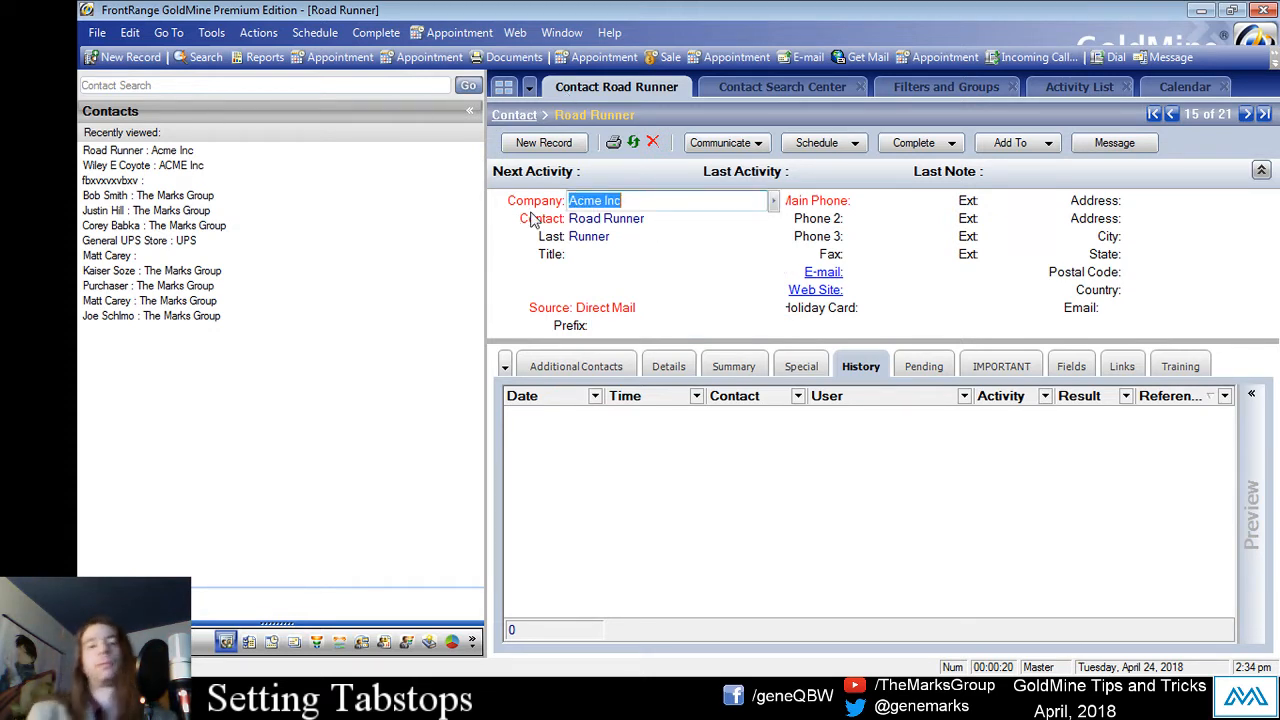
key("Tab")
key("shift+Tab")
key("Tab")
left_click(578, 218)
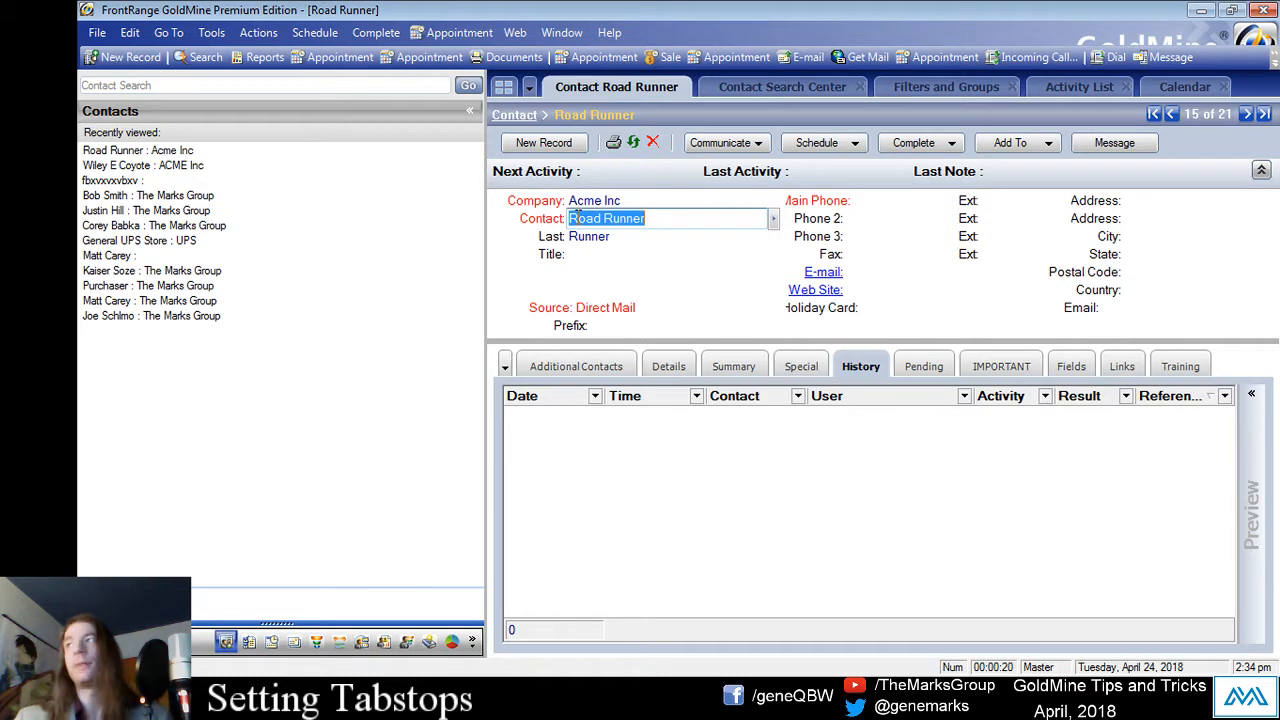
left_click(547, 222)
left_click(592, 241)
left_click(551, 238)
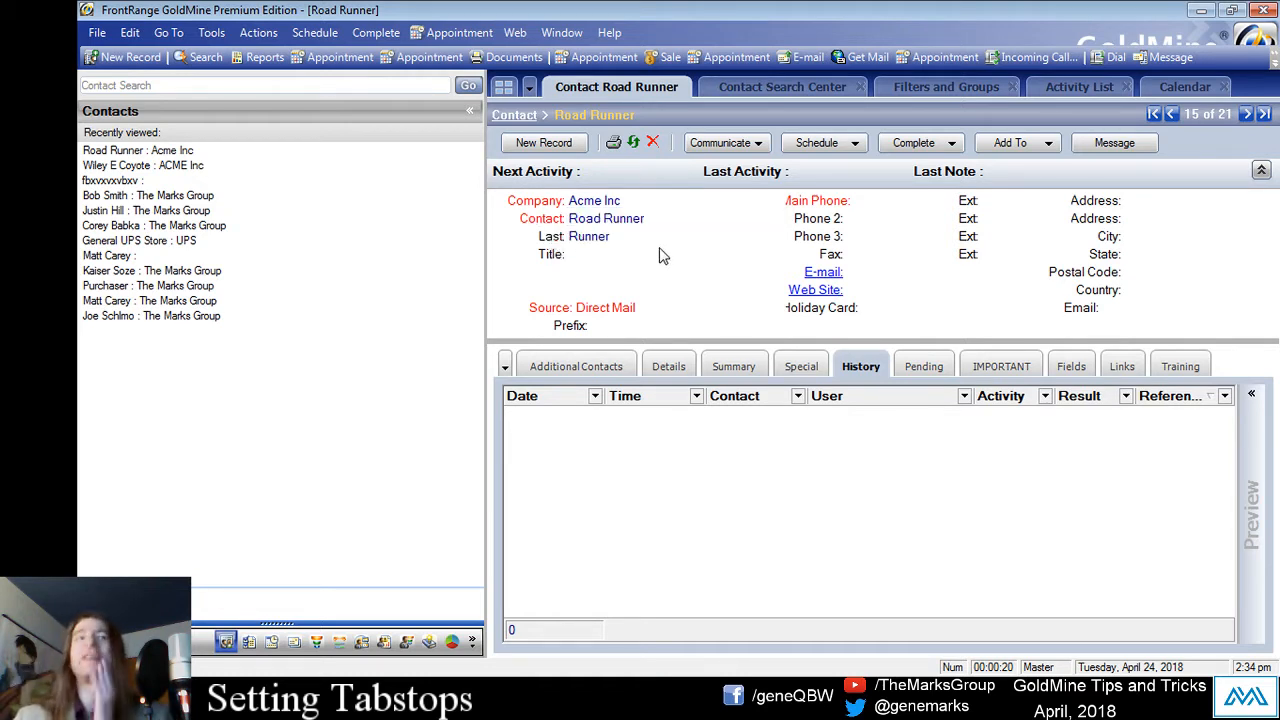
- Recheck the Contact field's Field Order position in its layout properties
right_click(544, 217)
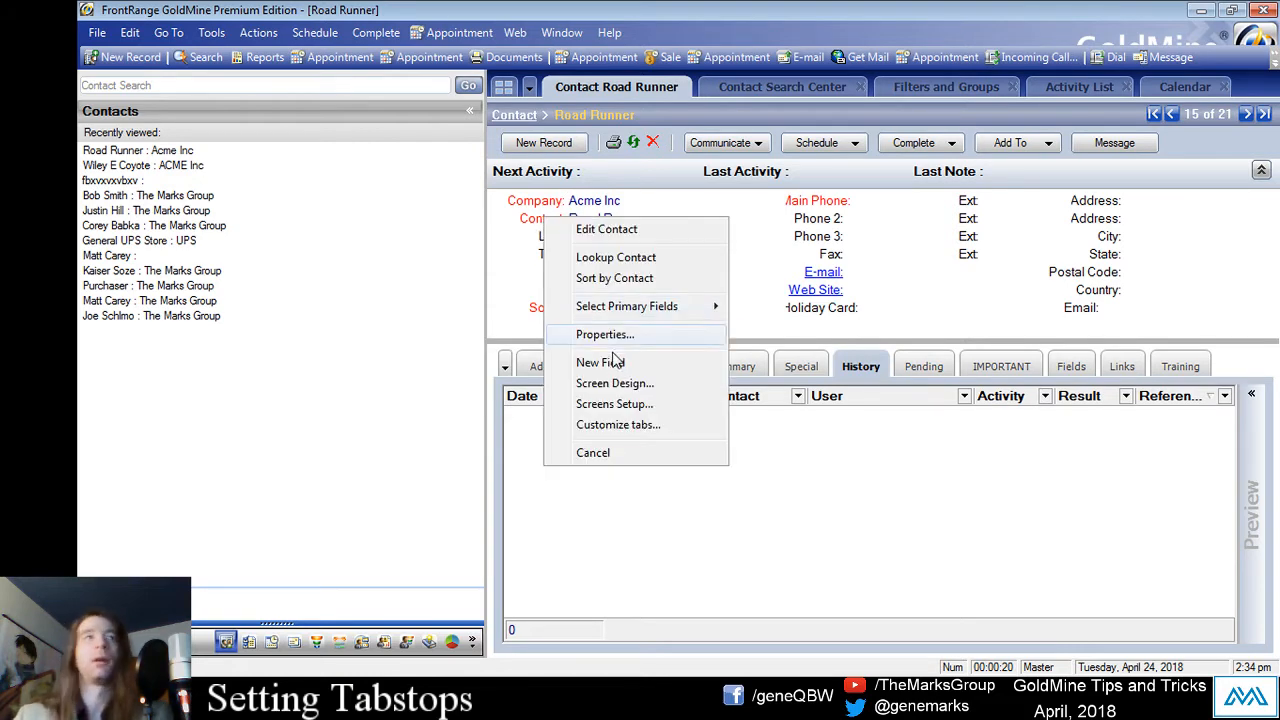
left_click(600, 335)
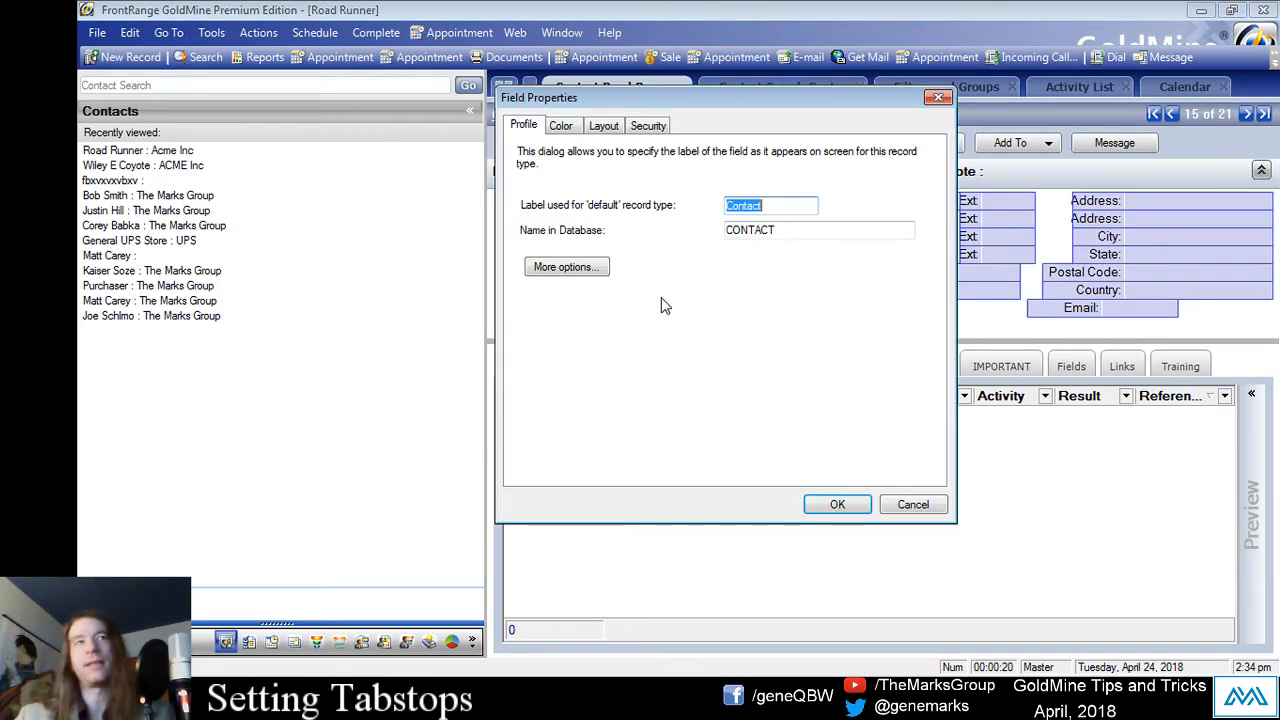
left_click(592, 128)
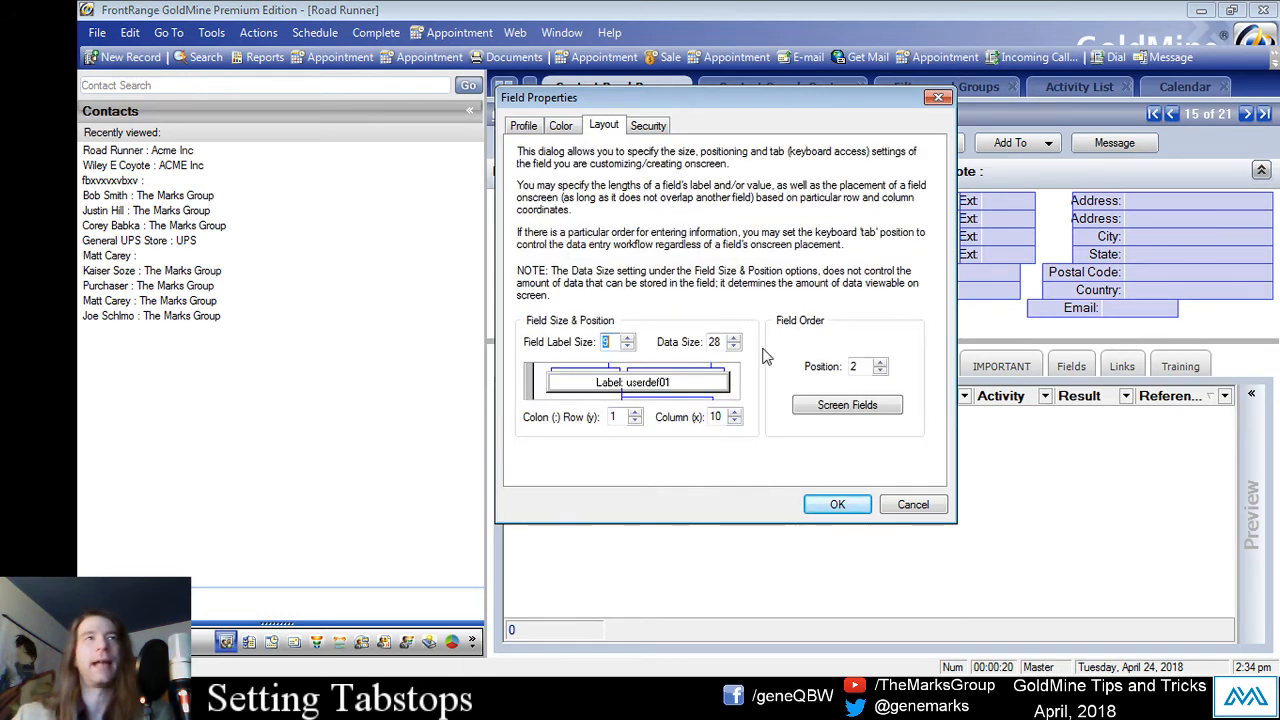
left_click(840, 505)
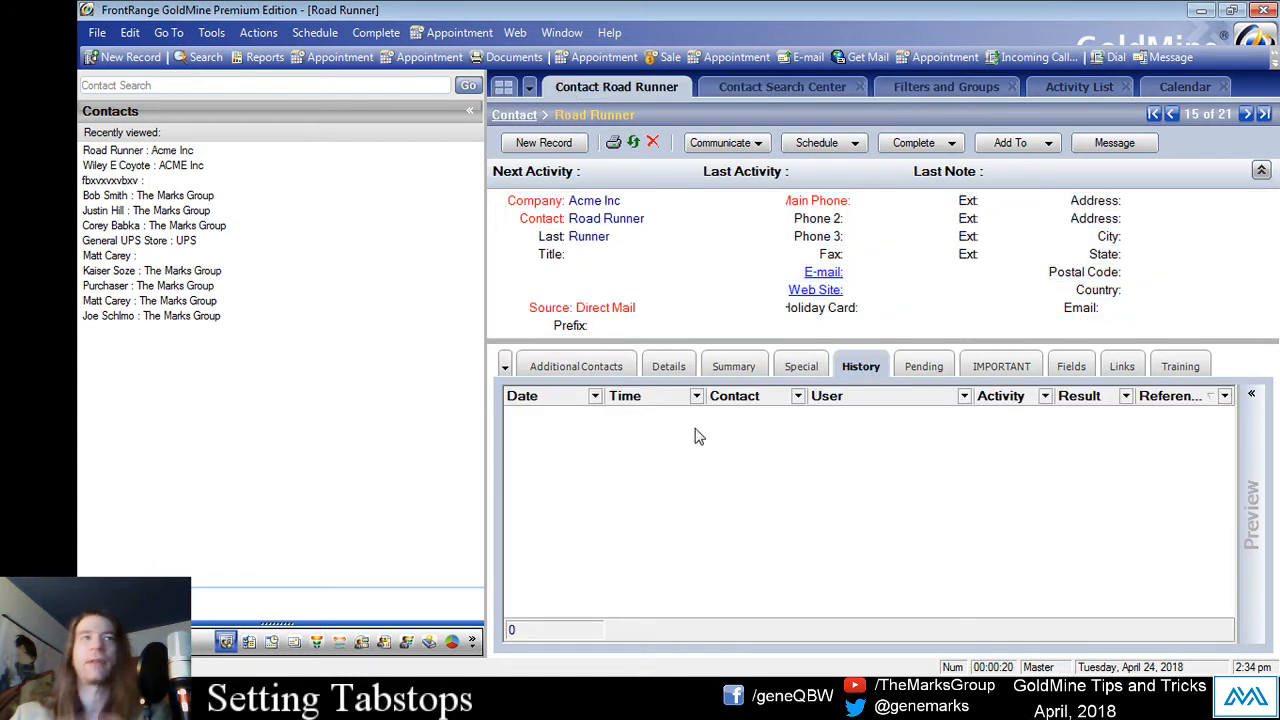
- Check the tab order again from Company through Contact, Last and the following fields, and leave field editing
key("Tab")
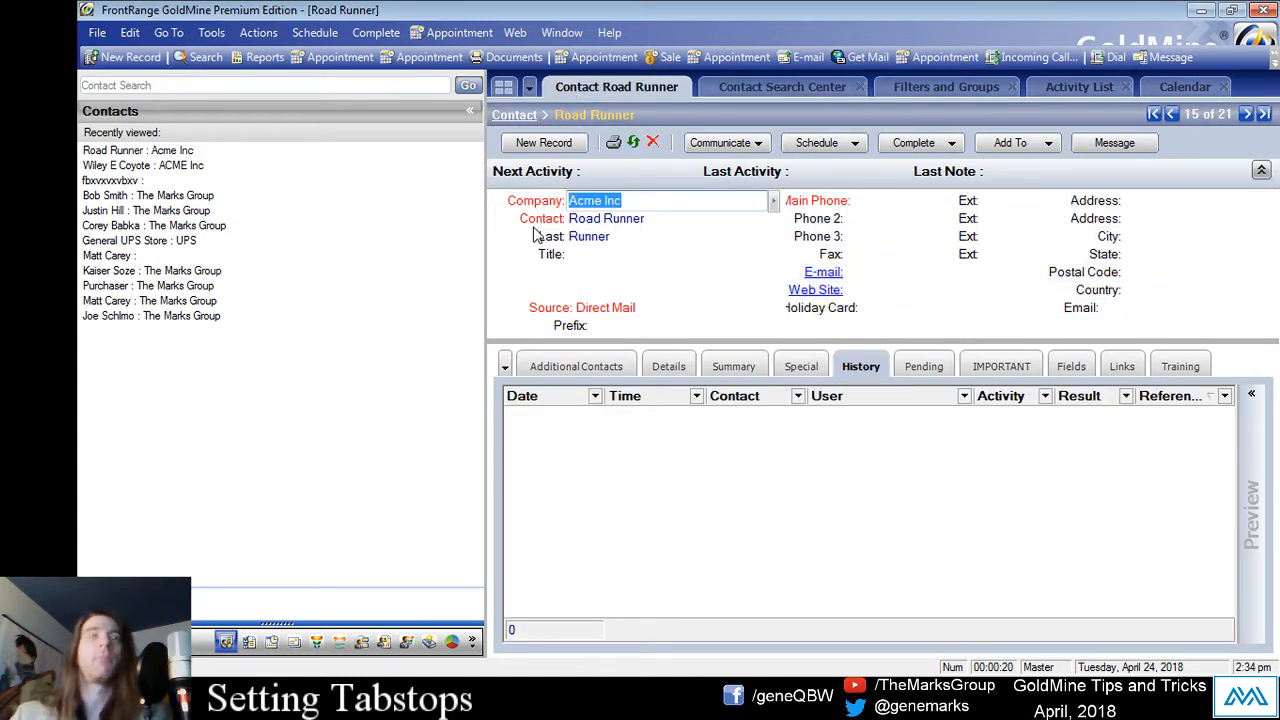
key("Tab")
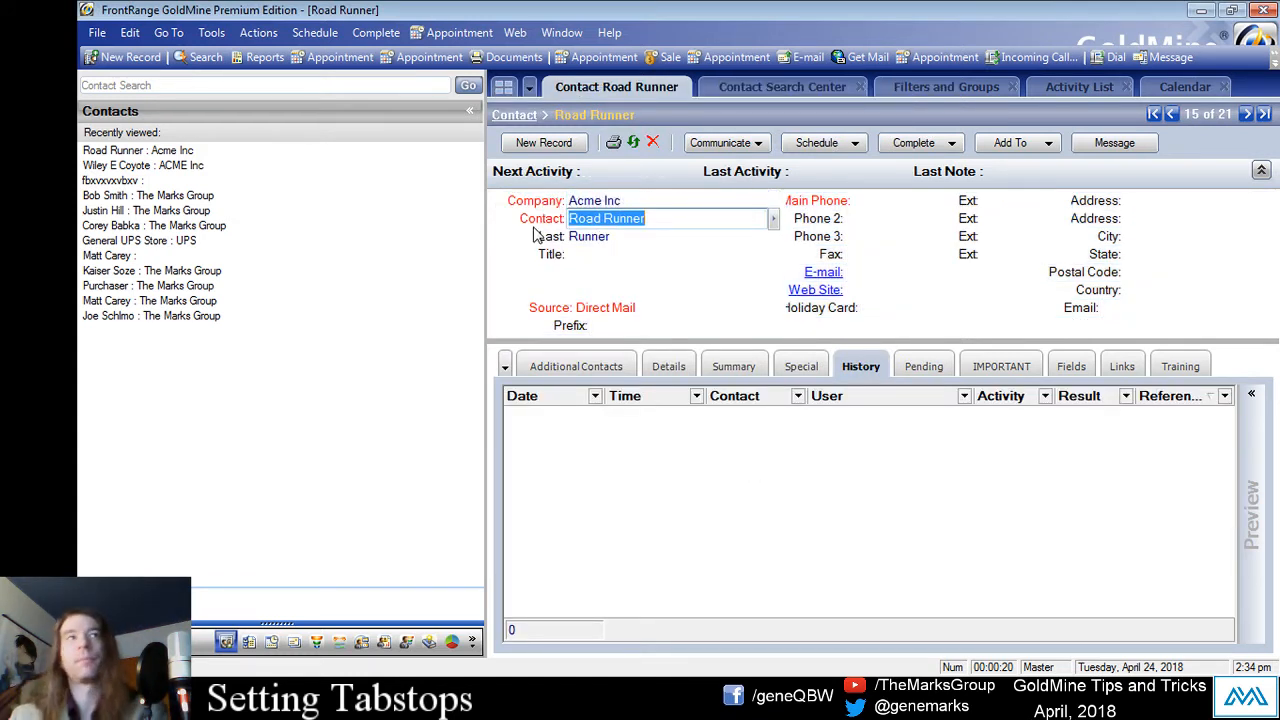
key("Tab")
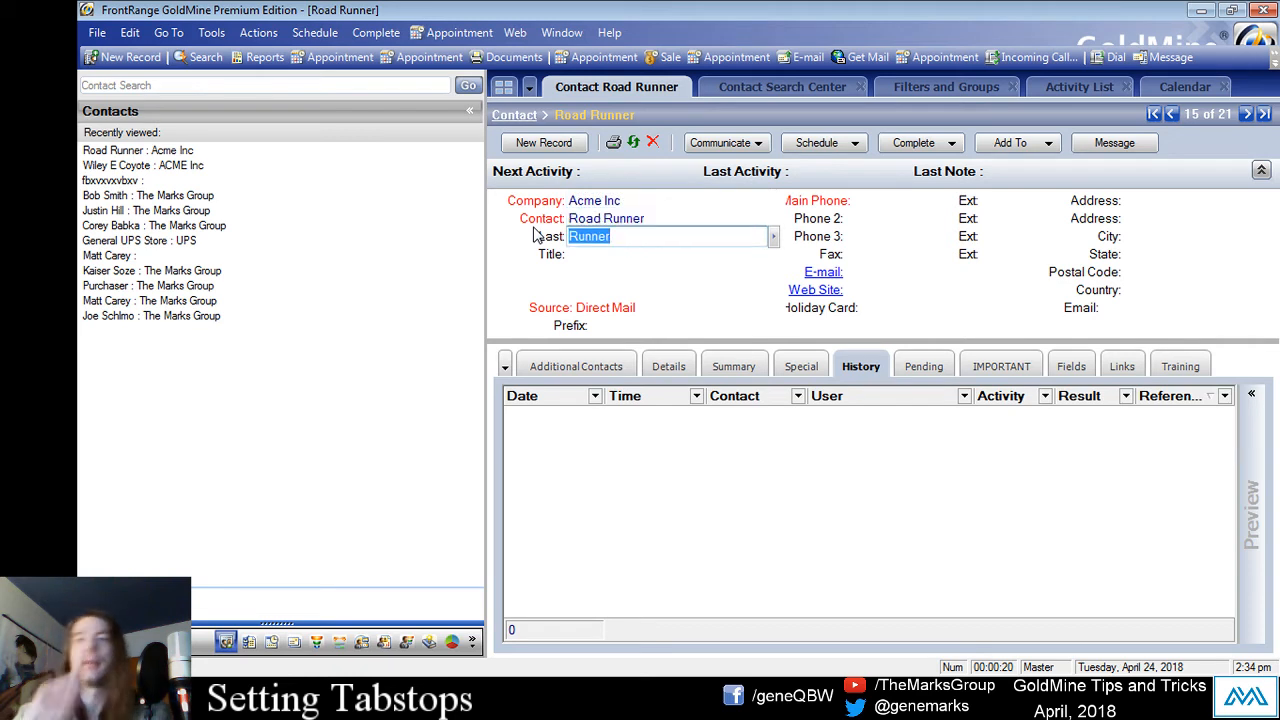
key("Tab")
key("Tab")
key("Escape")
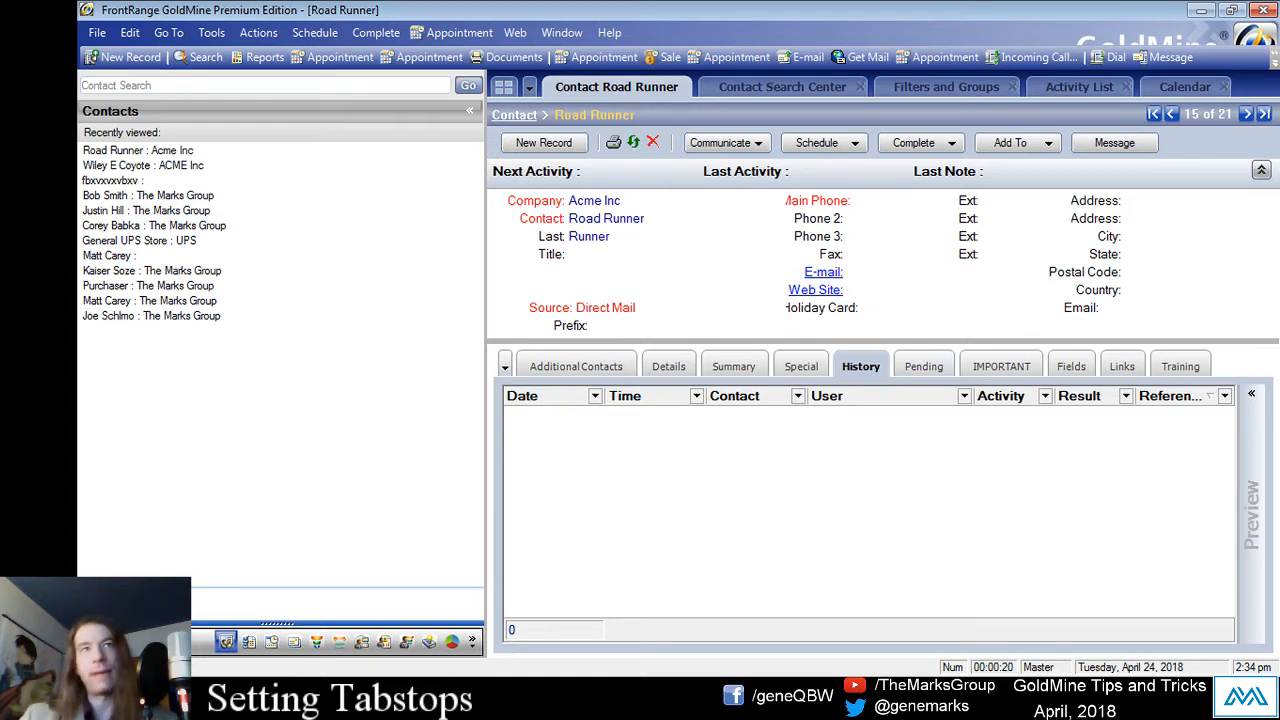
- Set the Field Order position of the Contact Type field to 12 in its layout properties
left_click(1071, 367)
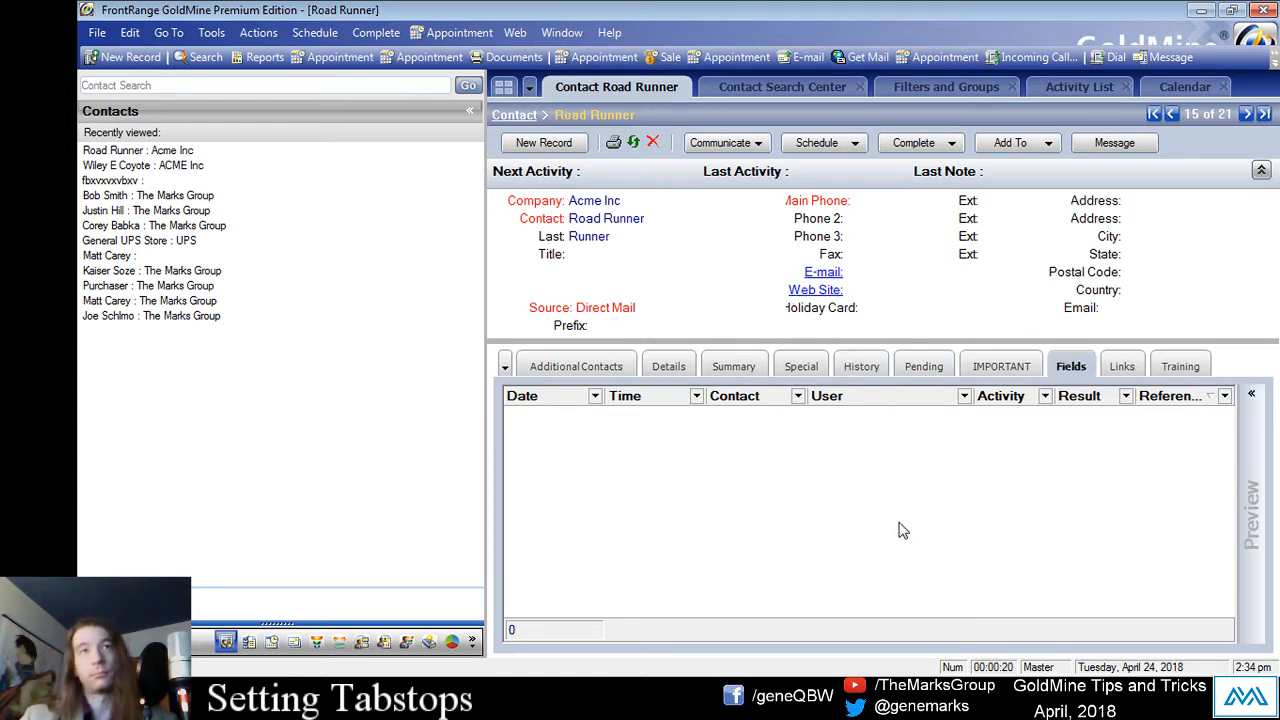
right_click(531, 402)
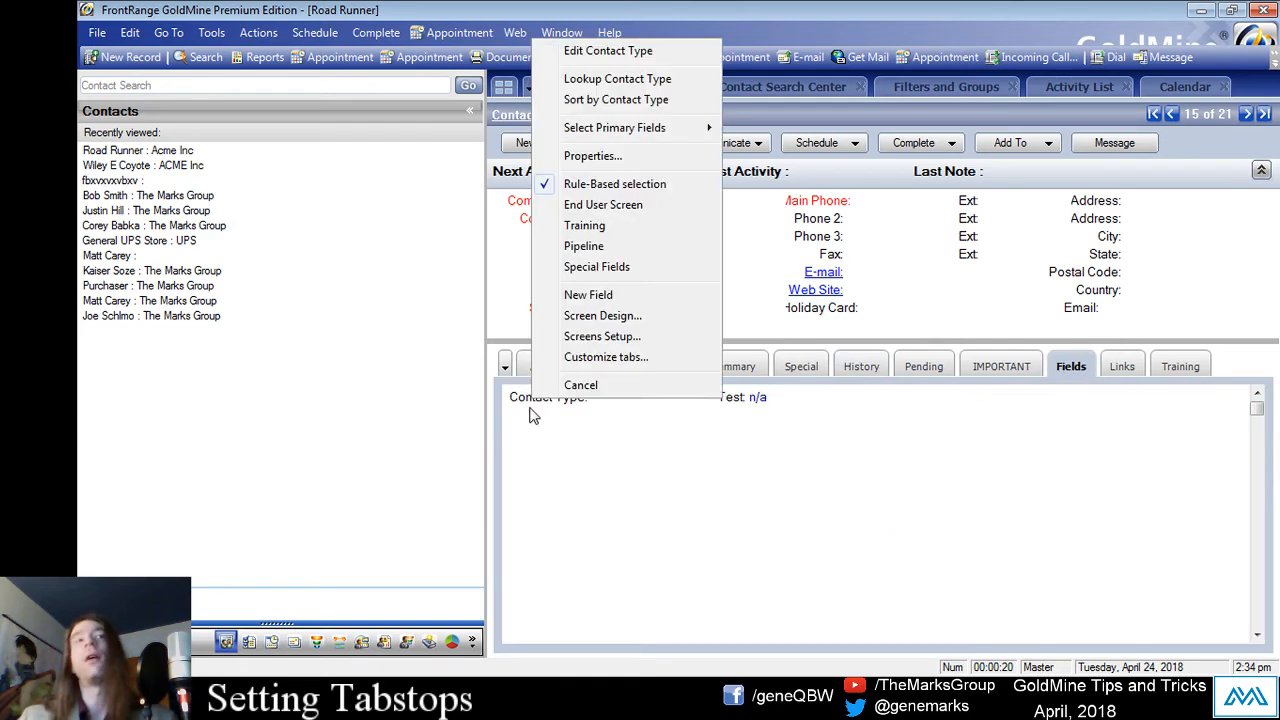
left_click(592, 156)
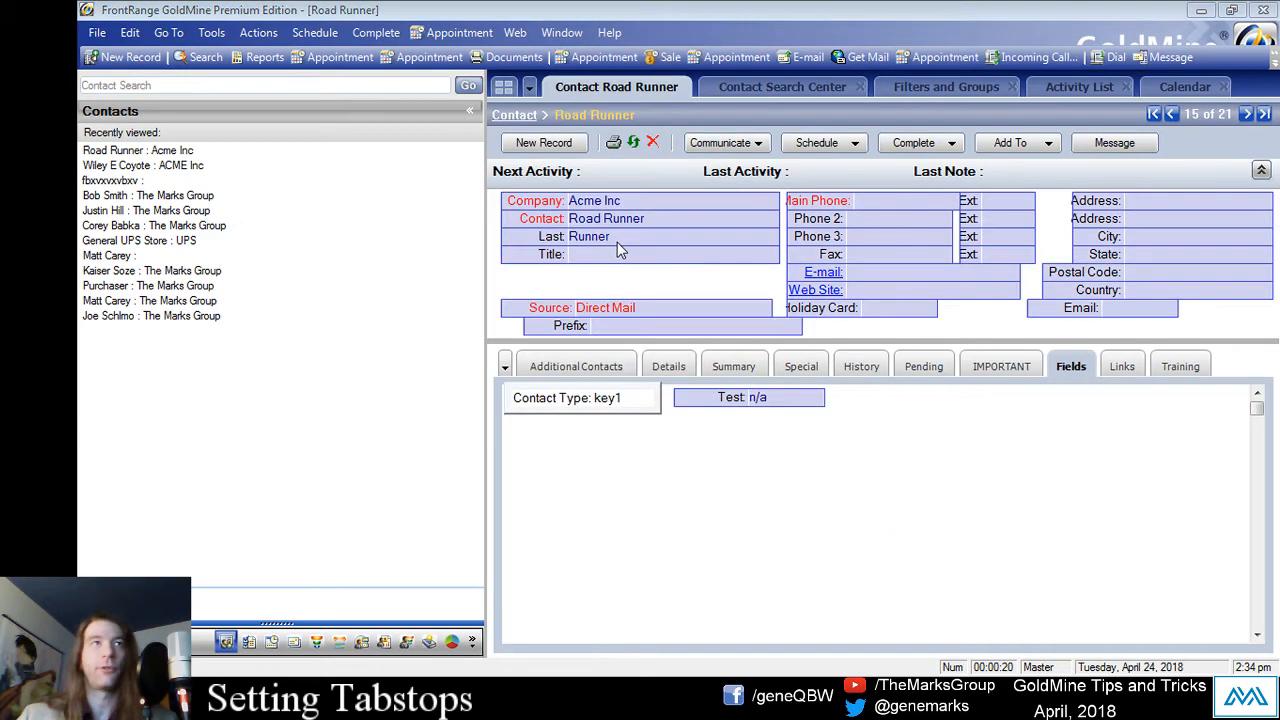
left_click(604, 127)
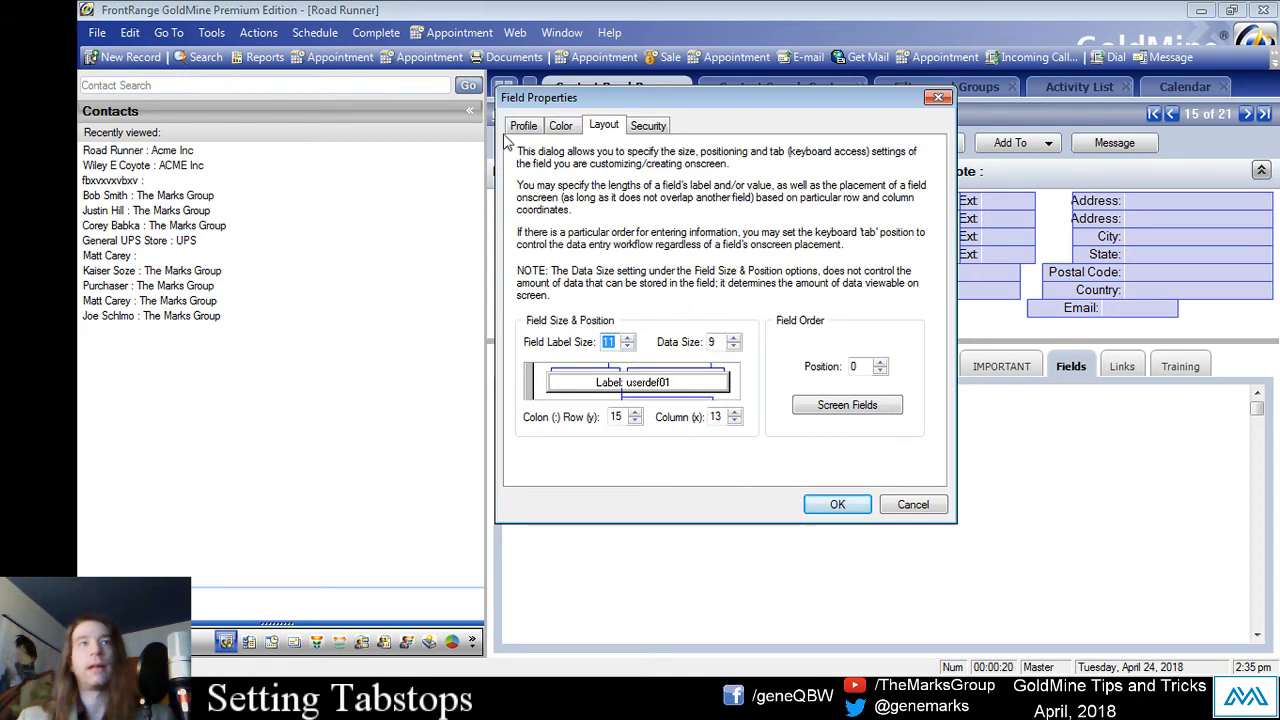
left_click_drag(650, 97, 981, 139)
double_click(1203, 407)
type("12")
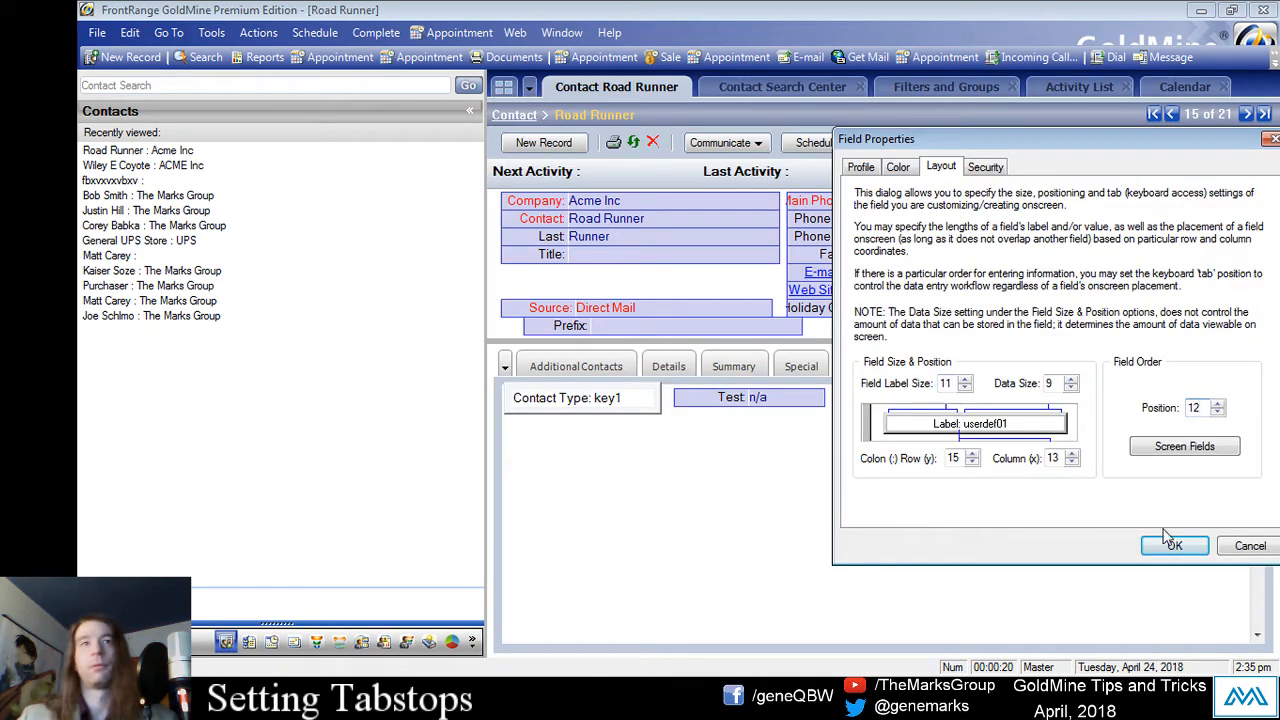
left_click(1175, 545)
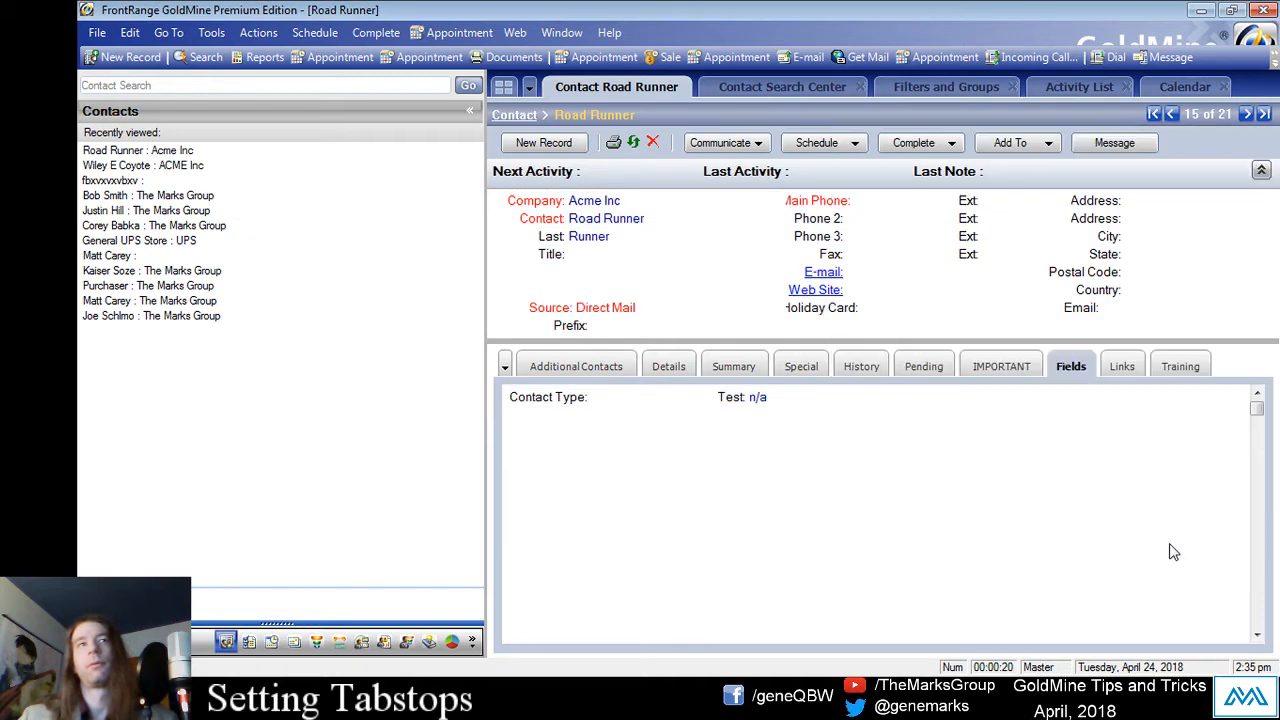
- Check the tab order from Company through the phone, extension and address fields up to Contact Type
left_click(608, 202)
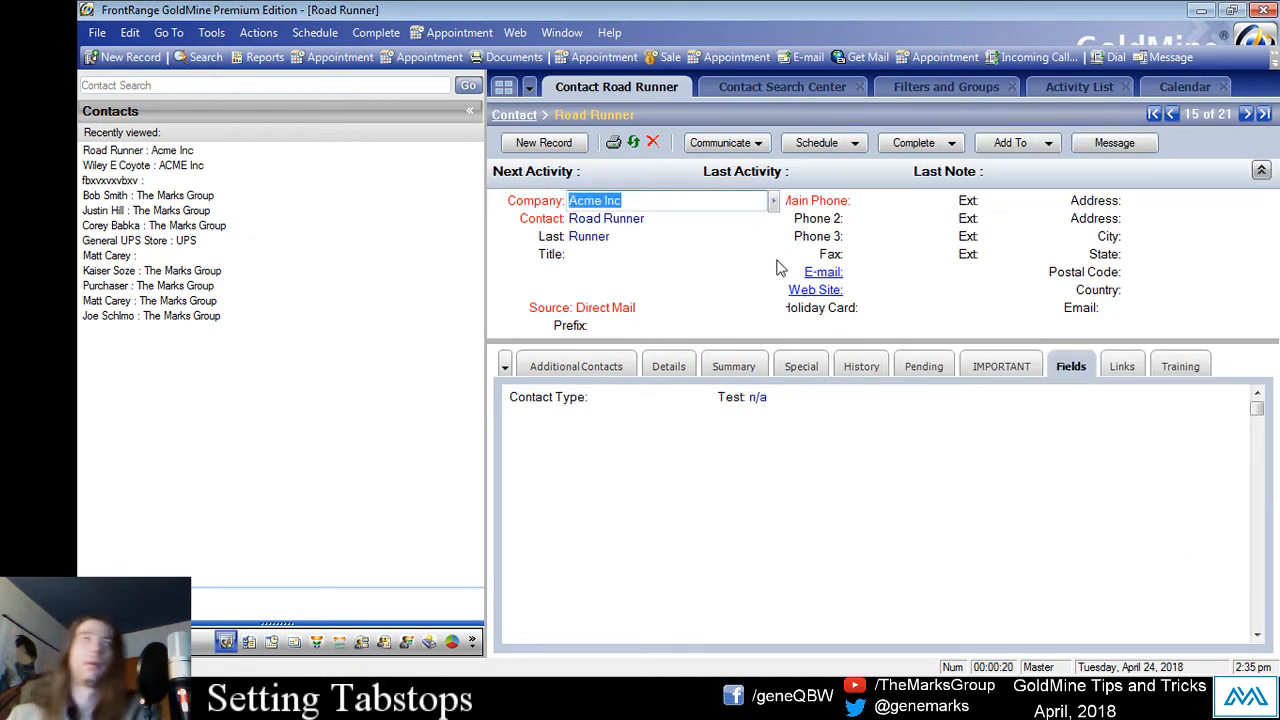
key("Tab")
key("Tab")
key("Tab")
key("Tab")
key("Tab")
key("Tab")
key("Tab")
key("Tab")
key("Tab")
key("Tab")
key("Tab")
key("Tab")
key("Tab")
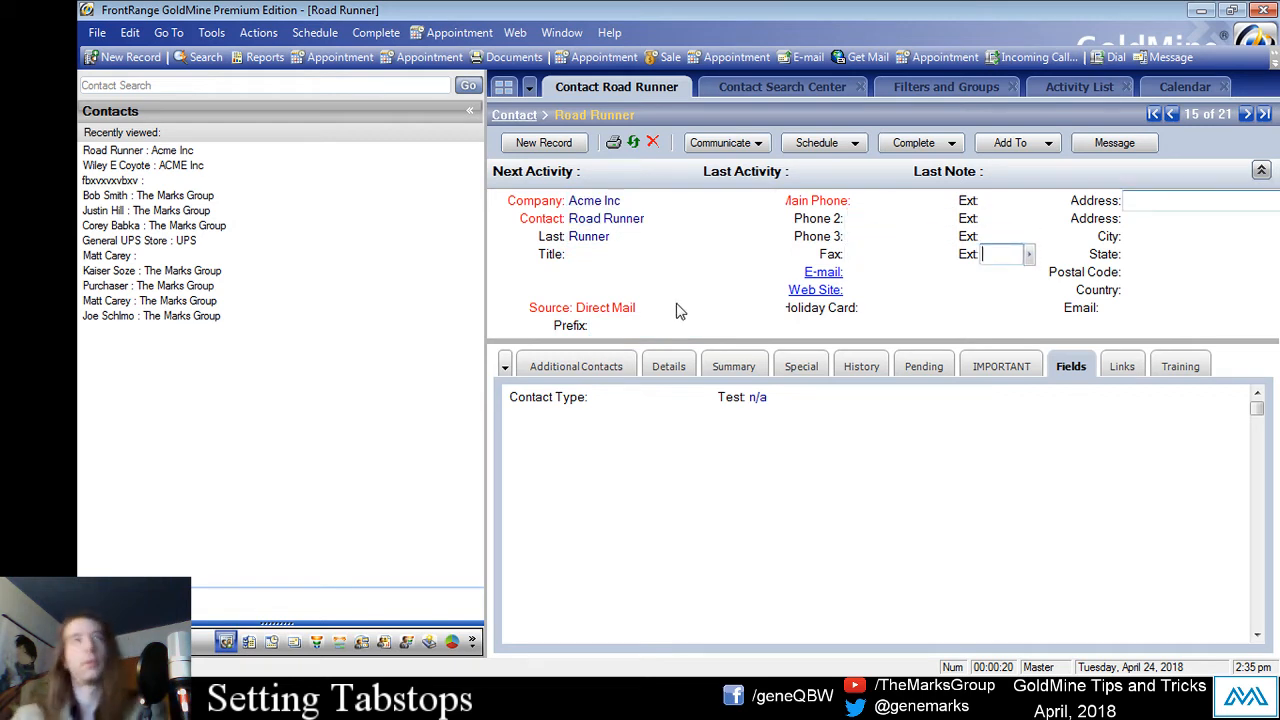
key("Tab")
key("Tab")
key("Tab")
key("Tab")
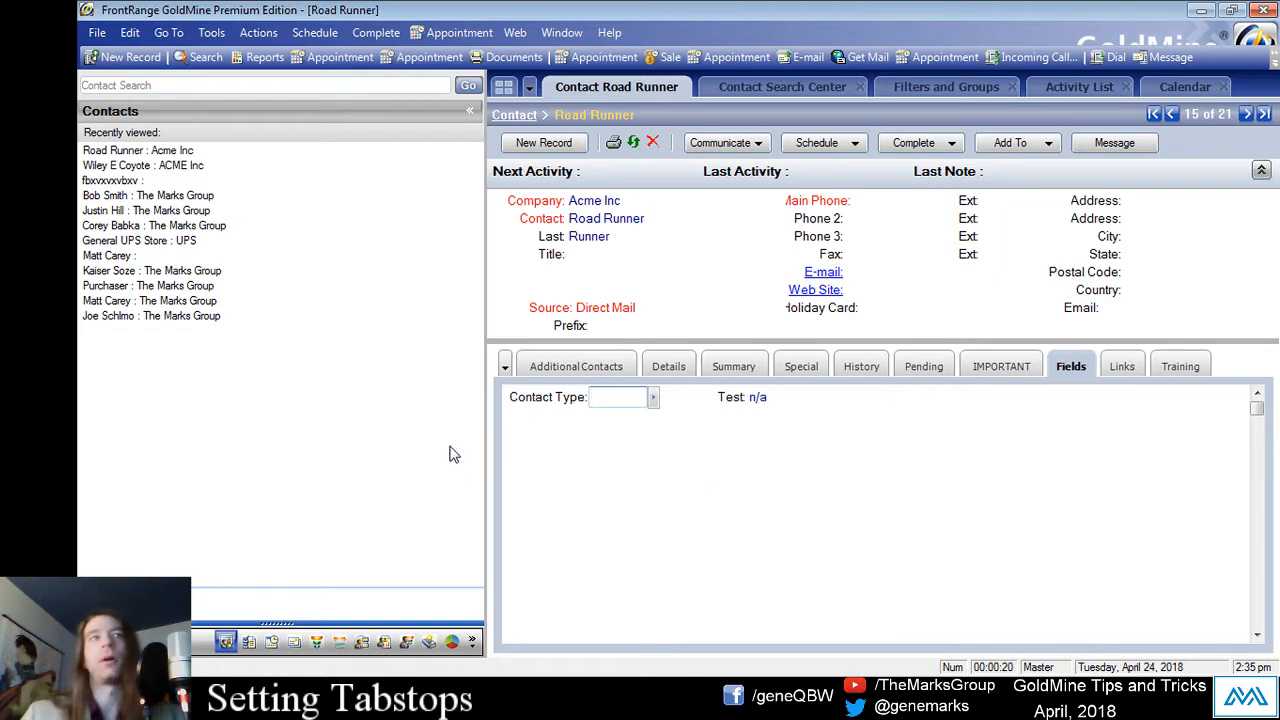
- Set the contact's Contact Type to Prospect from its lookup list
key("F2")
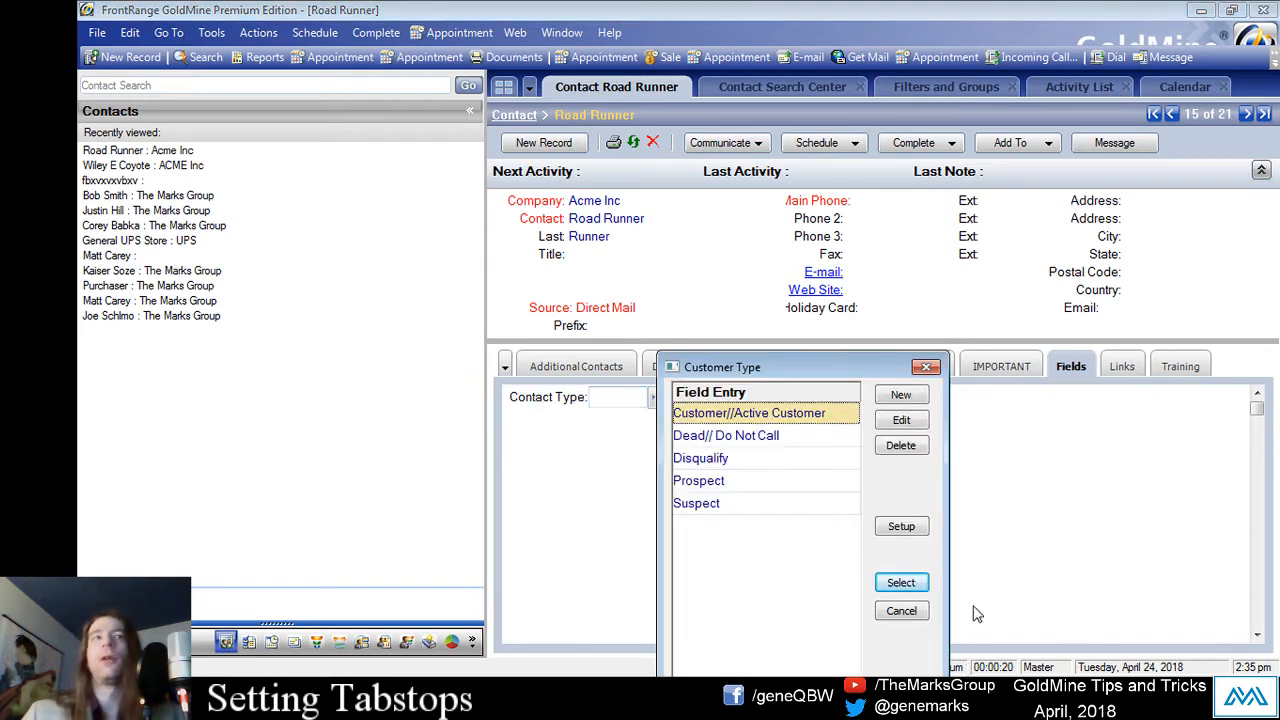
left_click(900, 611)
key("F2")
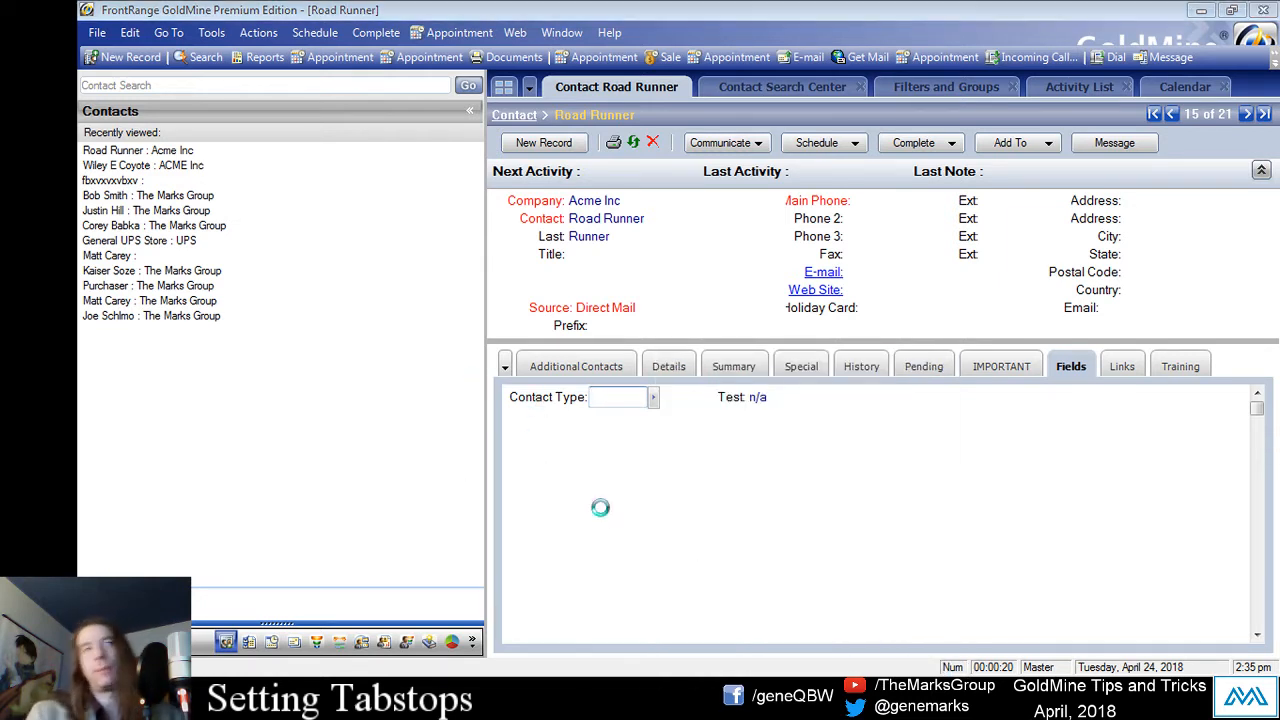
double_click(700, 480)
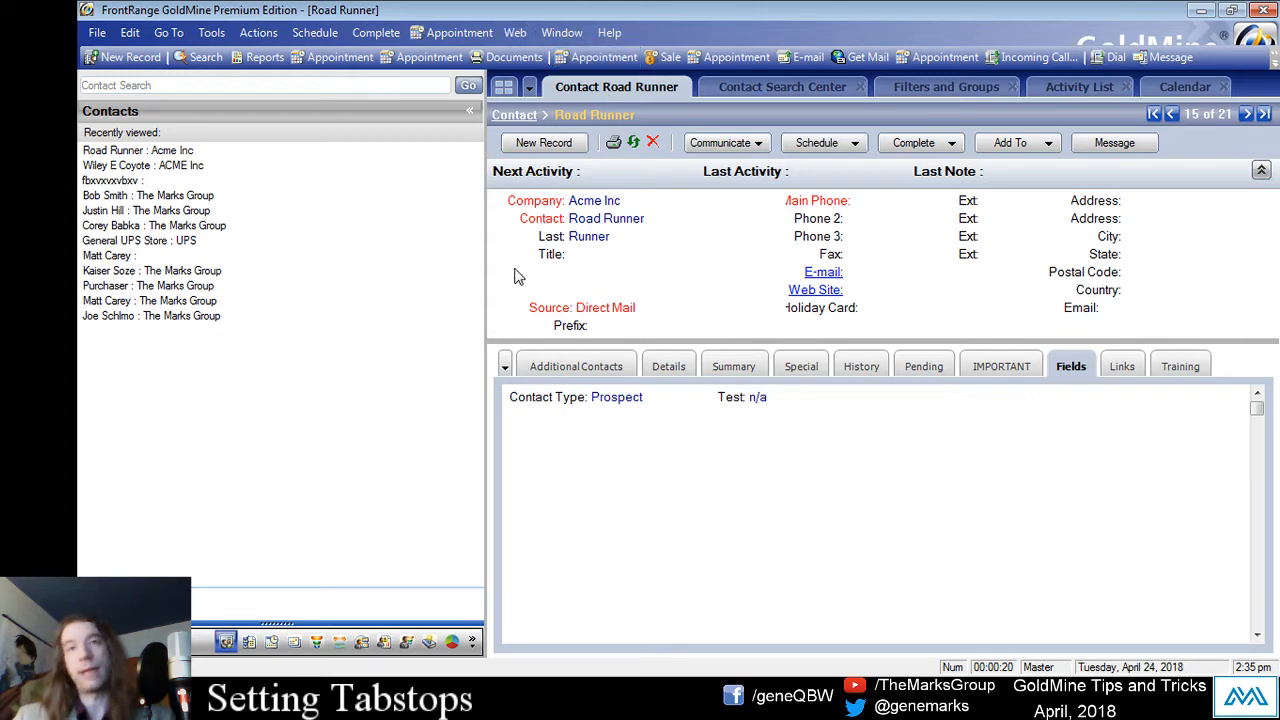
- Check the Company field's Field Order position in its layout properties, and close them without changes
right_click(518, 202)
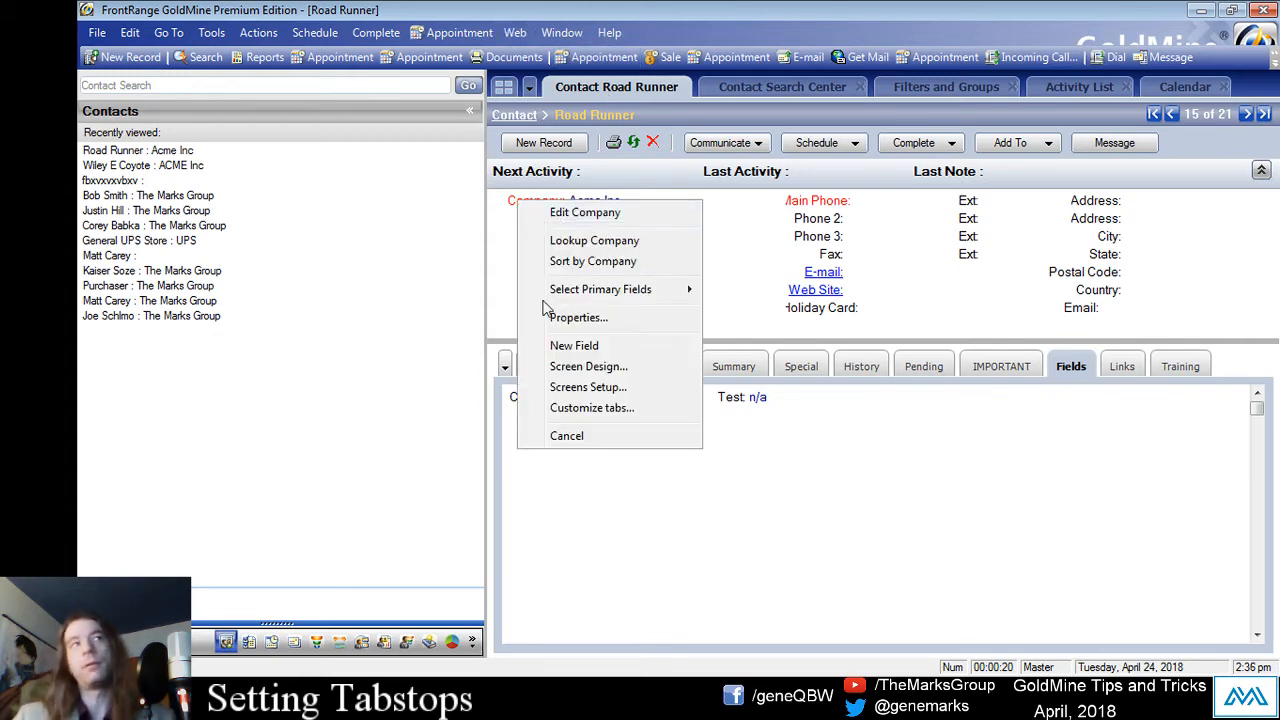
left_click(632, 340)
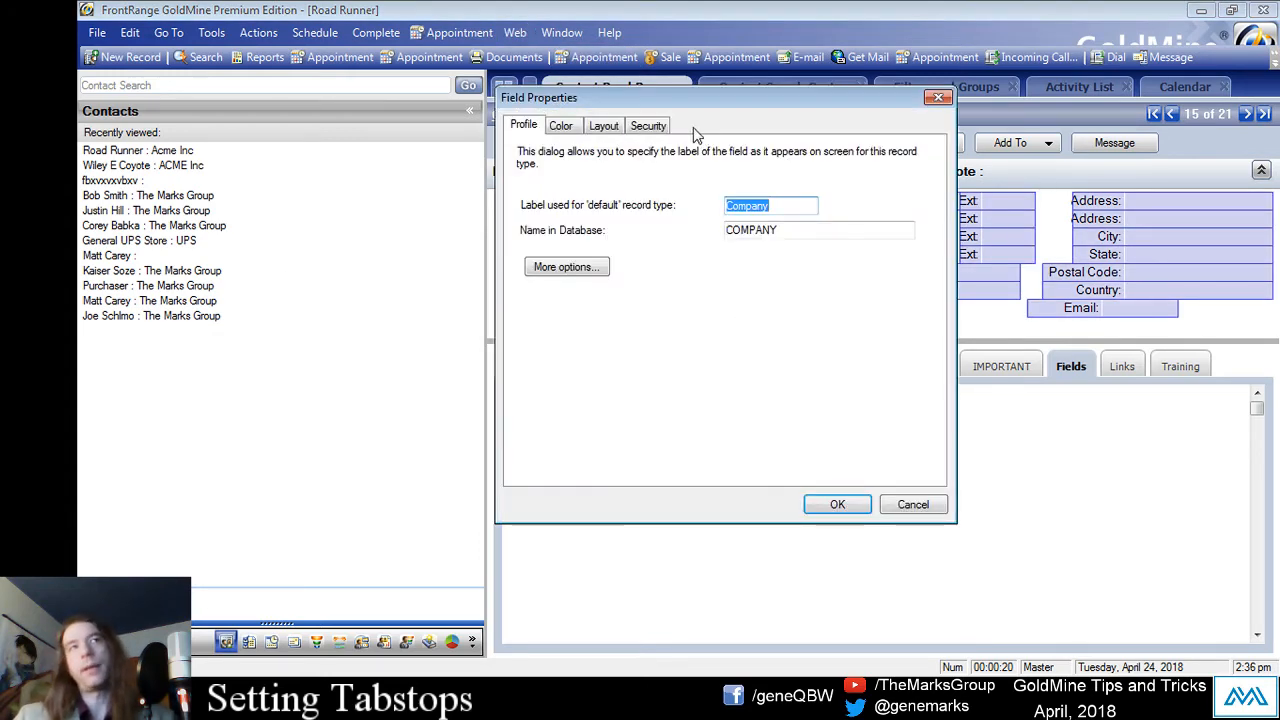
left_click(603, 125)
double_click(857, 366)
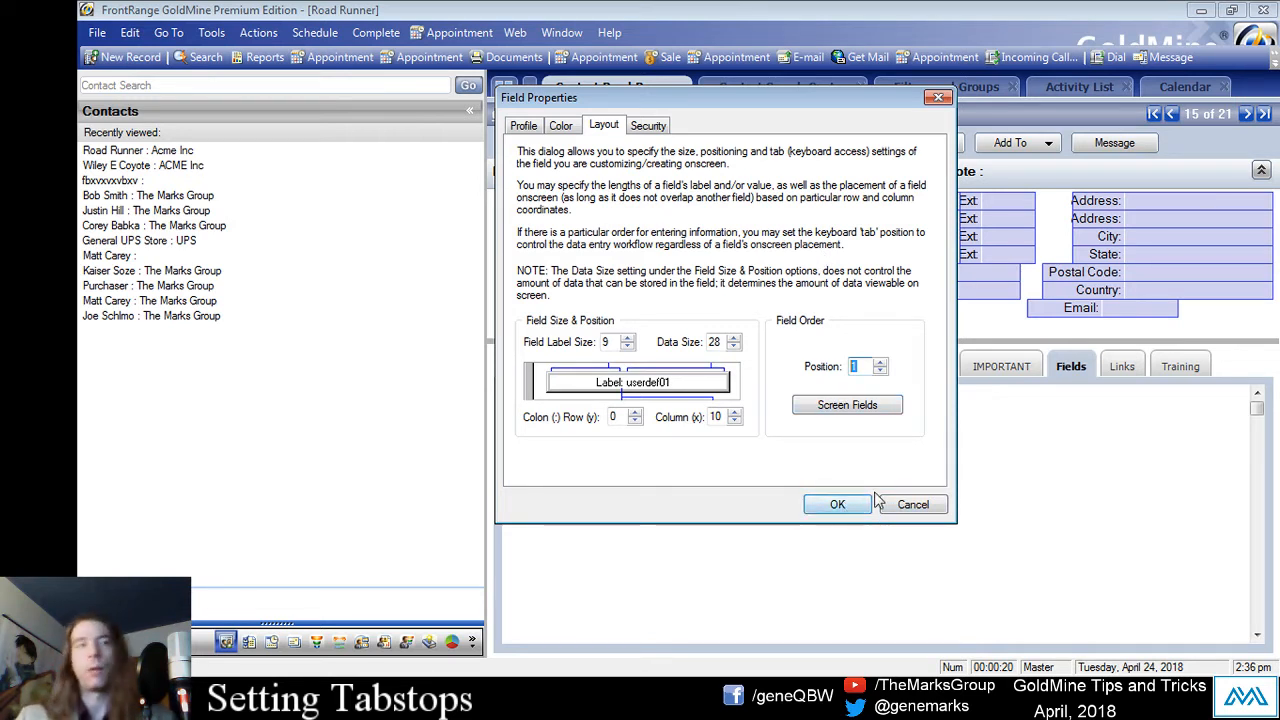
left_click(913, 505)
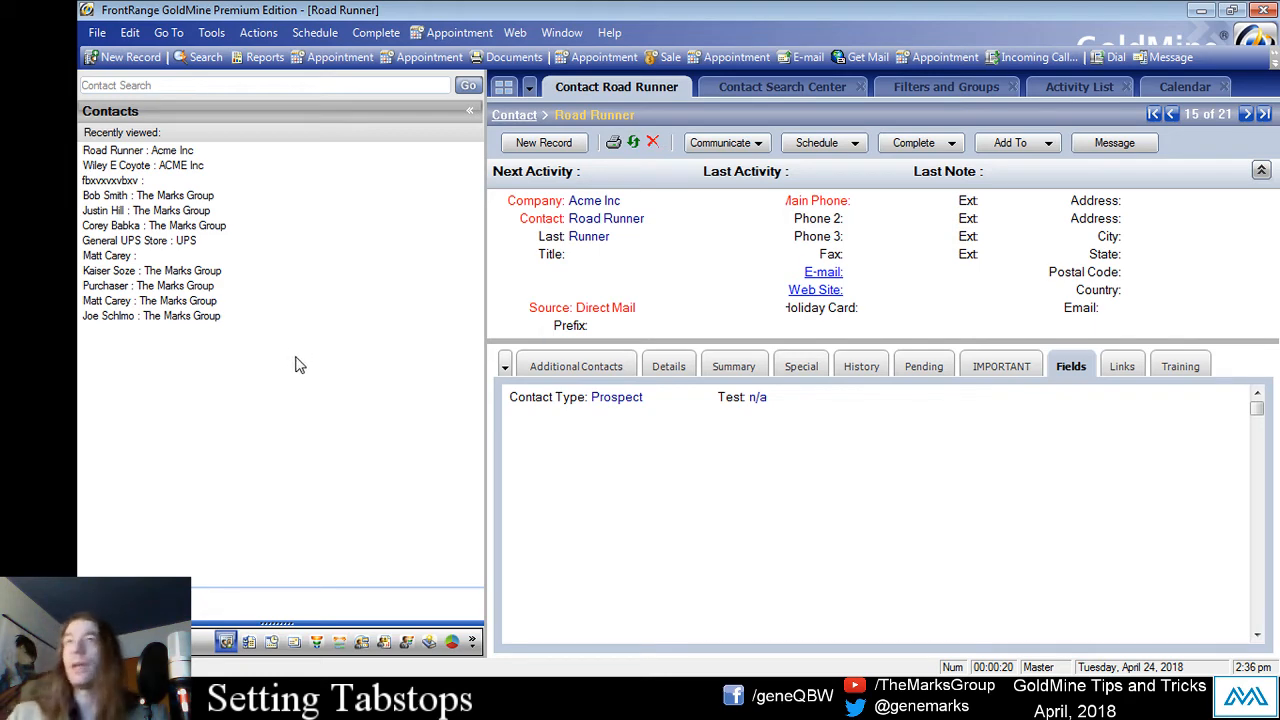
- Start a new contact record and check its tab order from Company through Contact up to Contact Type
left_click(603, 98)
left_click(544, 144)
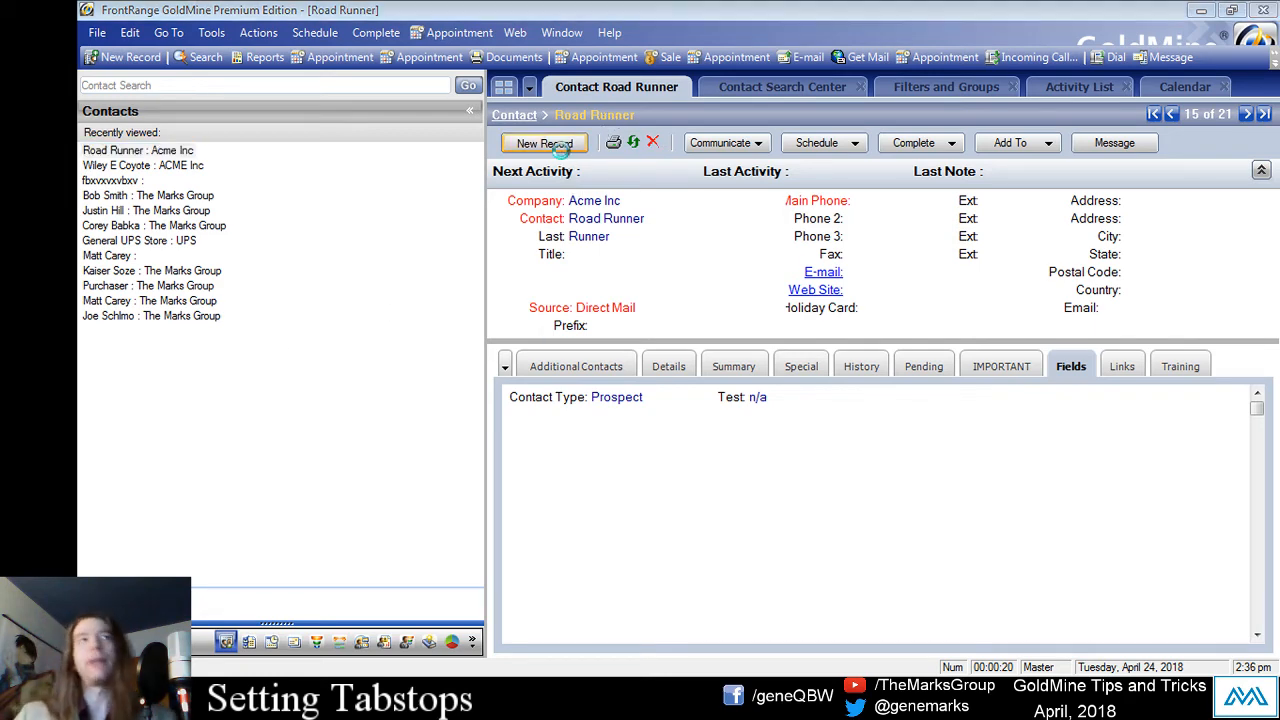
left_click(257, 148)
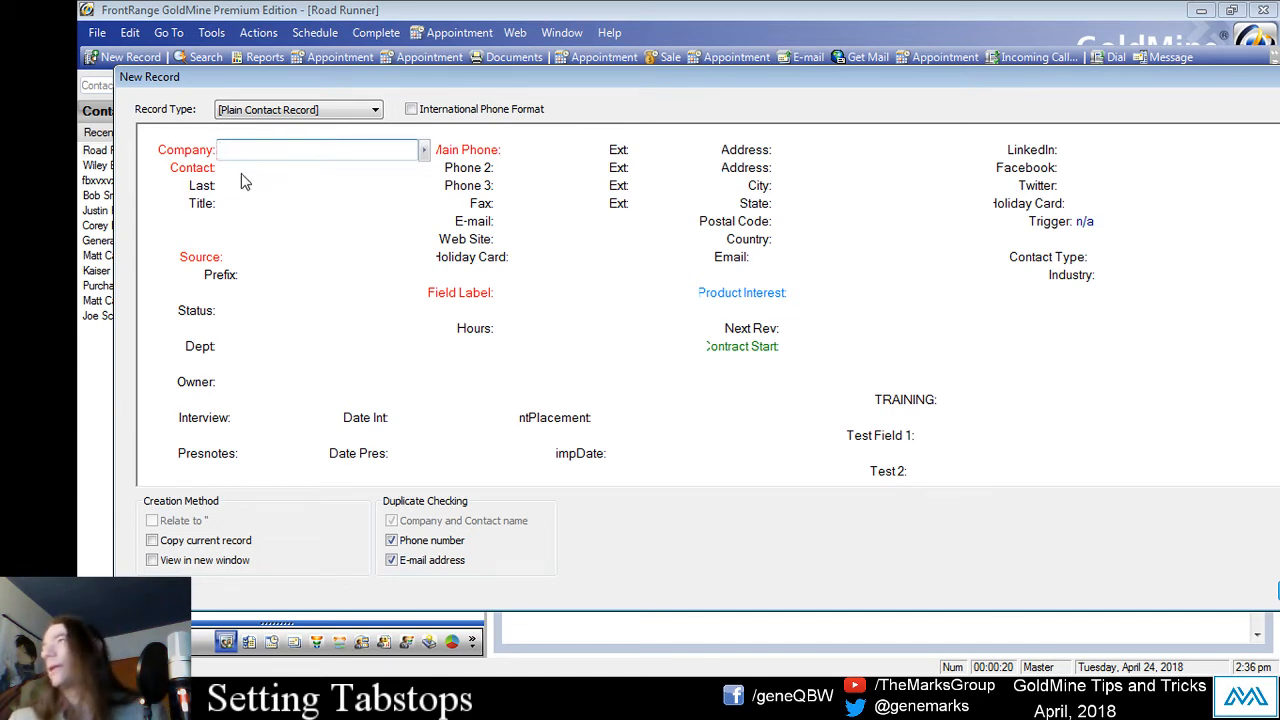
key("Tab")
key("Tab")
key("Tab")
key("Tab")
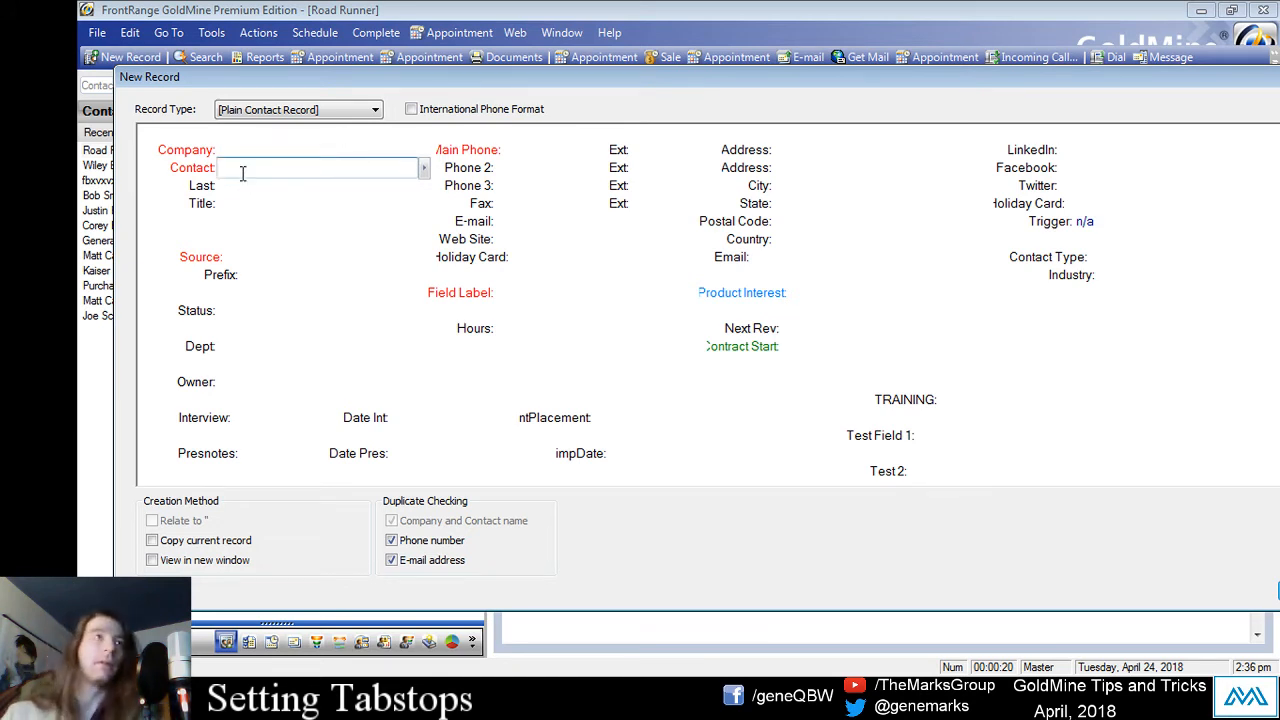
key("Tab")
key("Tab")
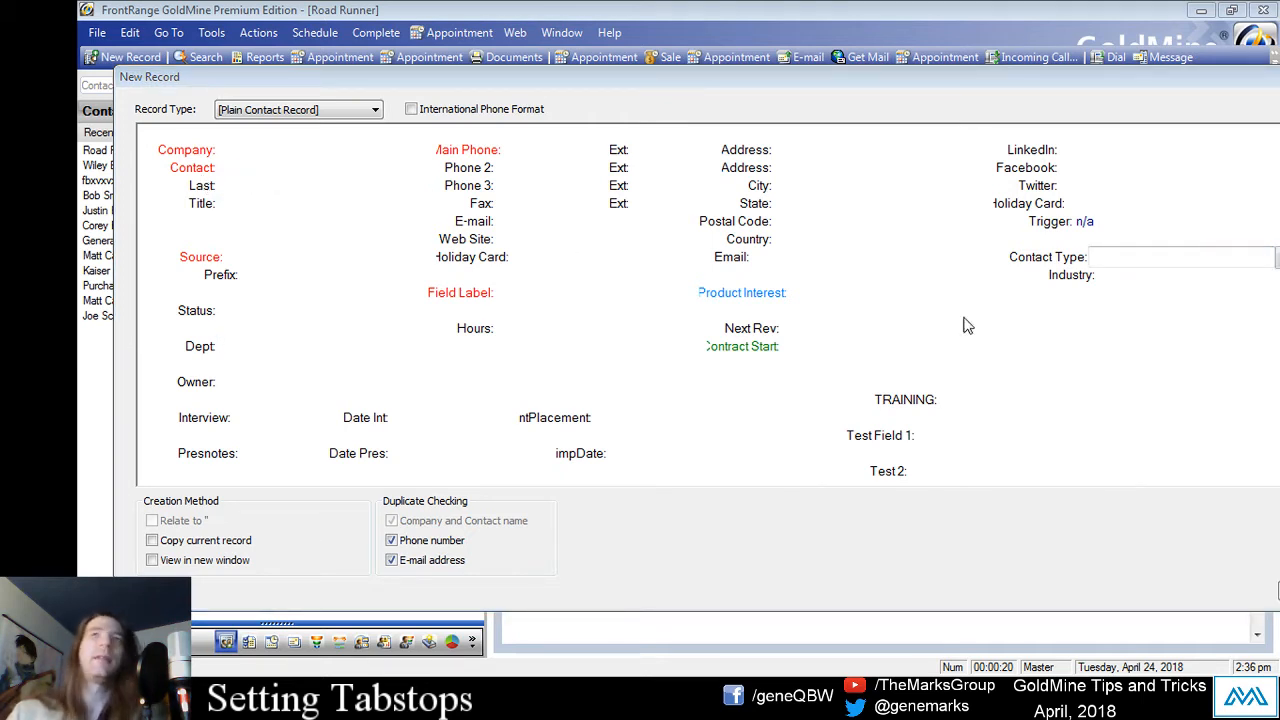
- Set the new record's Contact Type to Disqualify, check the tab stops that follow, and discard the record
key("Return")
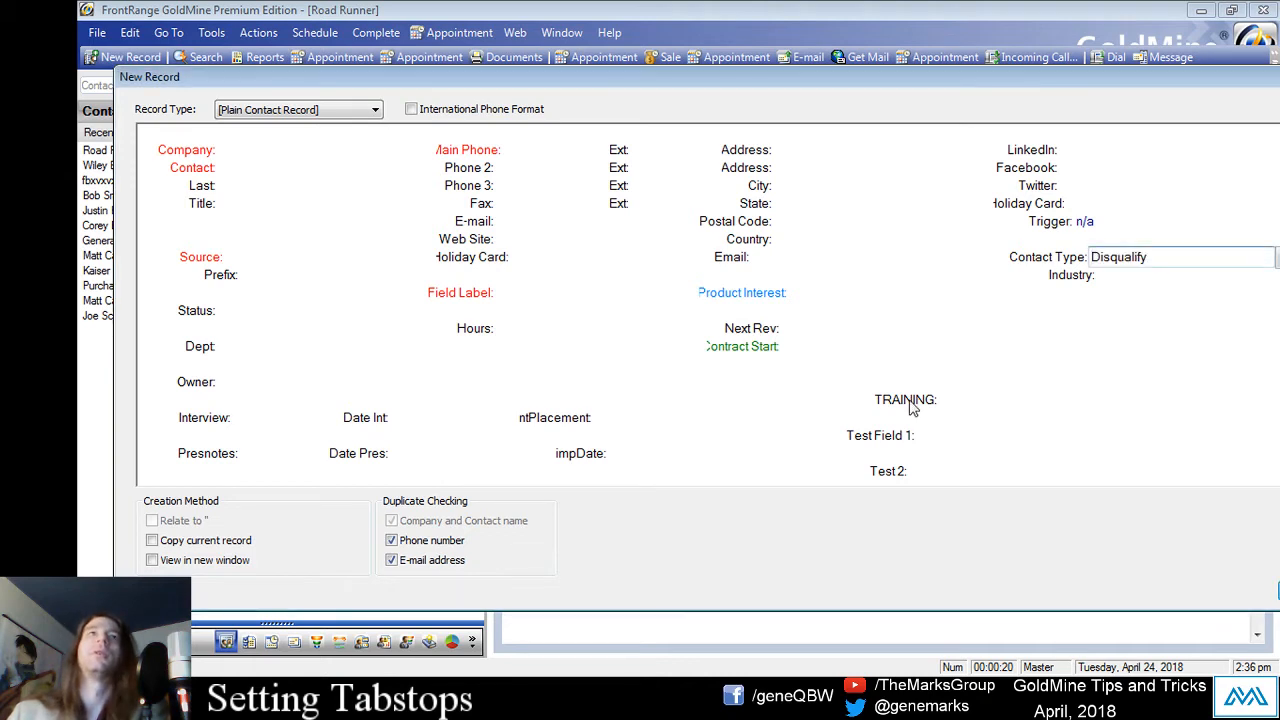
key("Tab")
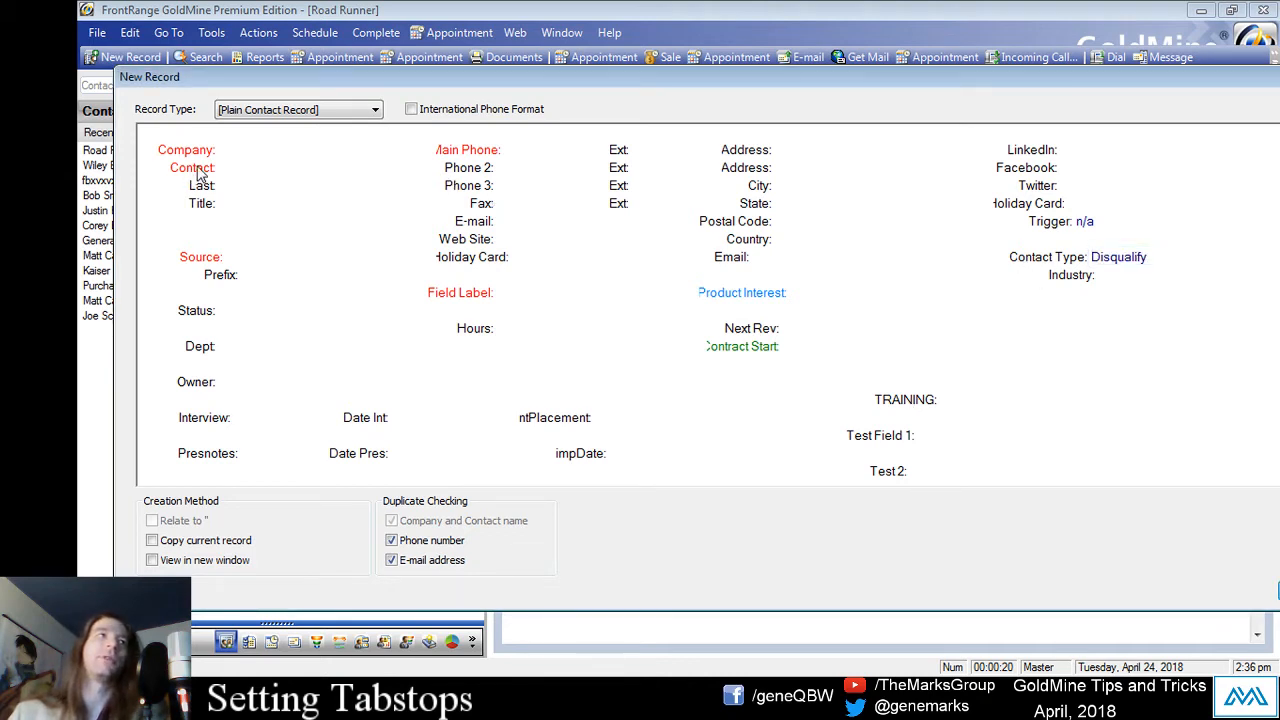
key("Tab")
key("Tab")
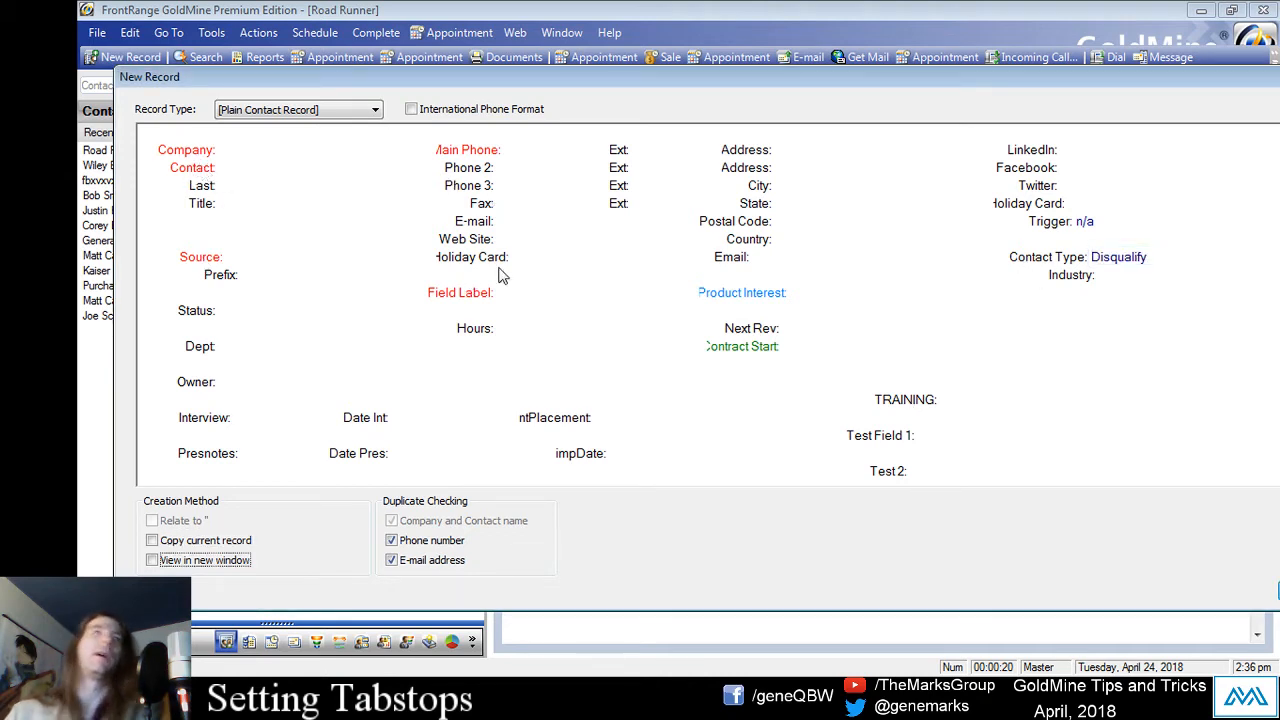
key("Escape")
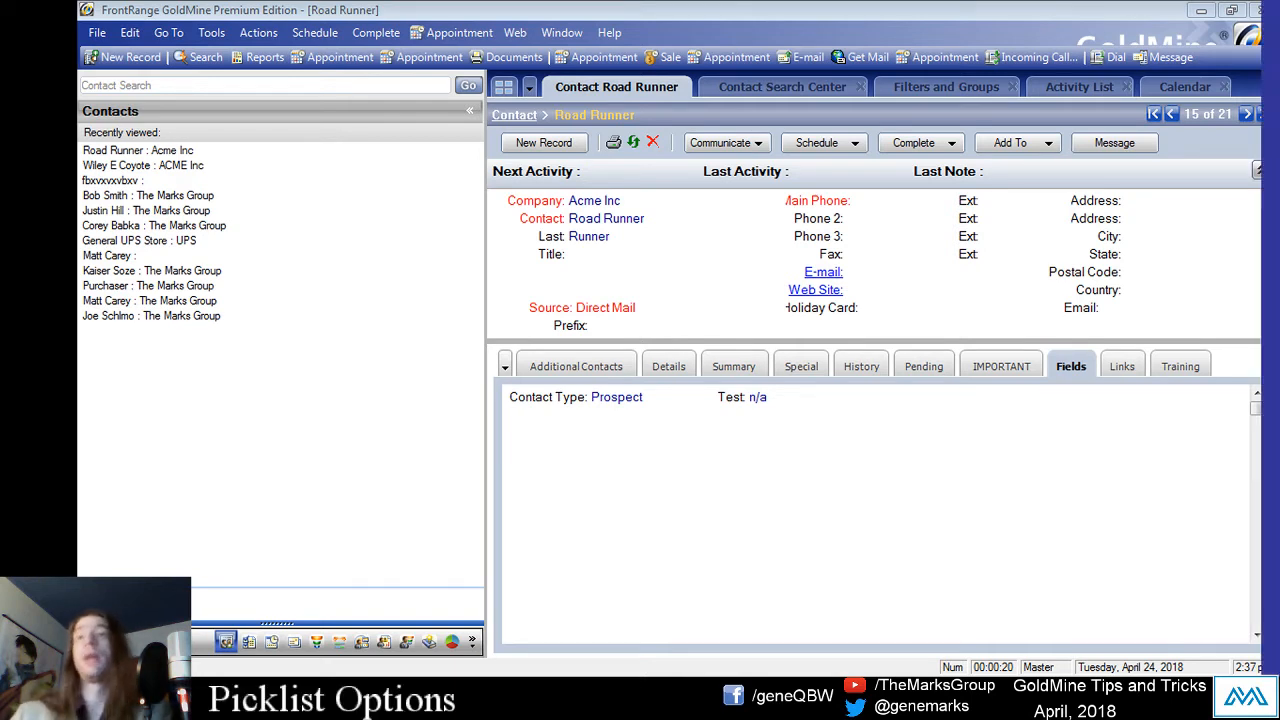
- Turn off Force valid input in the setup of the Source field's lookup list, and close the list
left_click(520, 494)
left_click(162, 410)
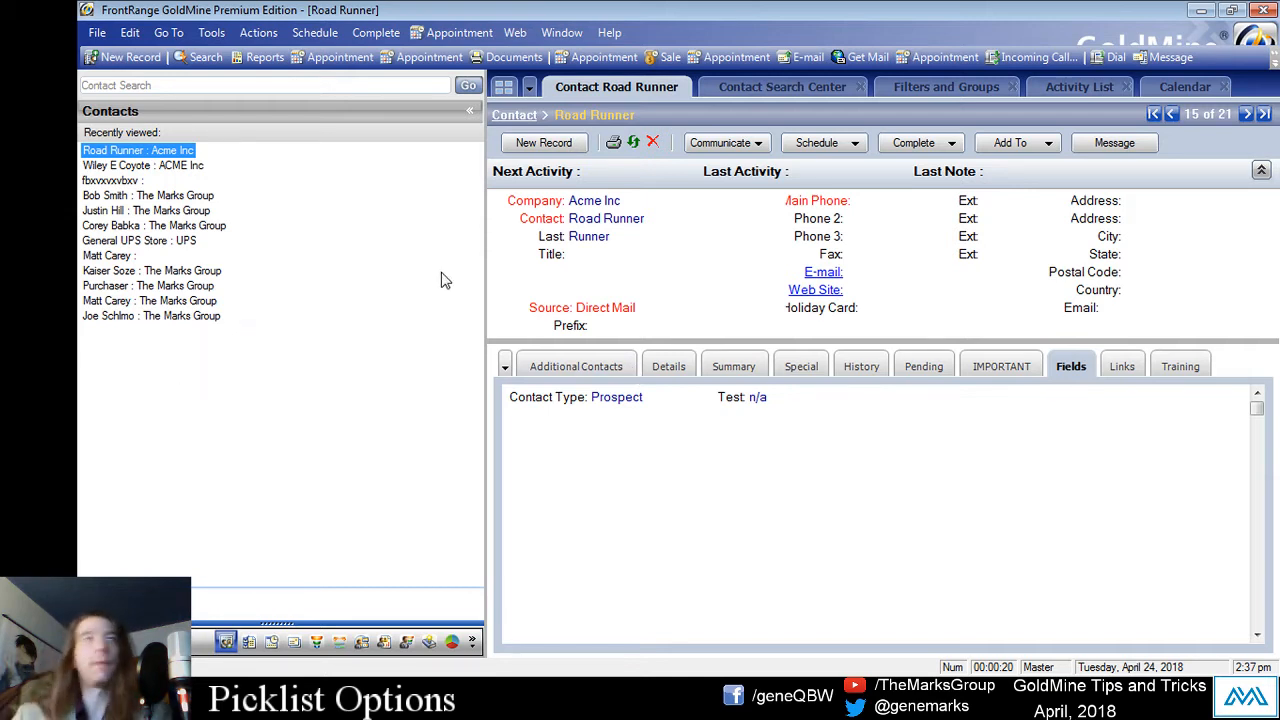
left_click(548, 303)
left_click(597, 312)
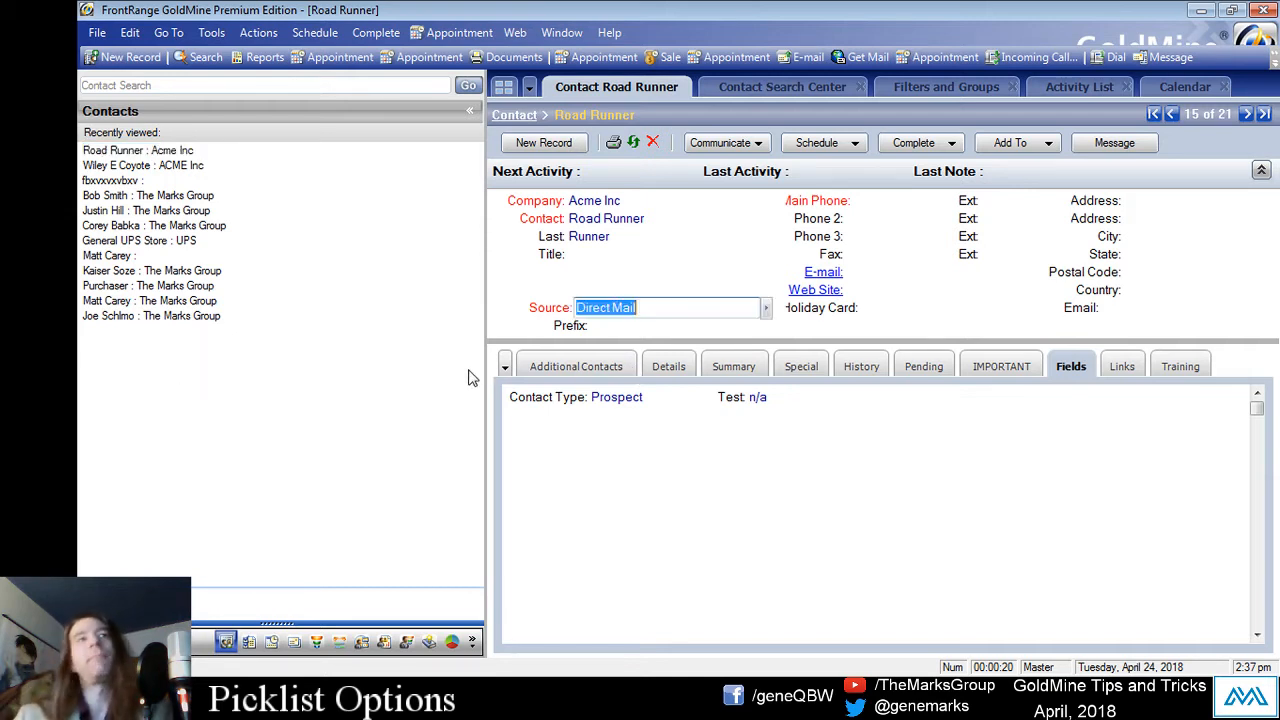
left_click(766, 311)
left_click_drag(880, 270, 892, 176)
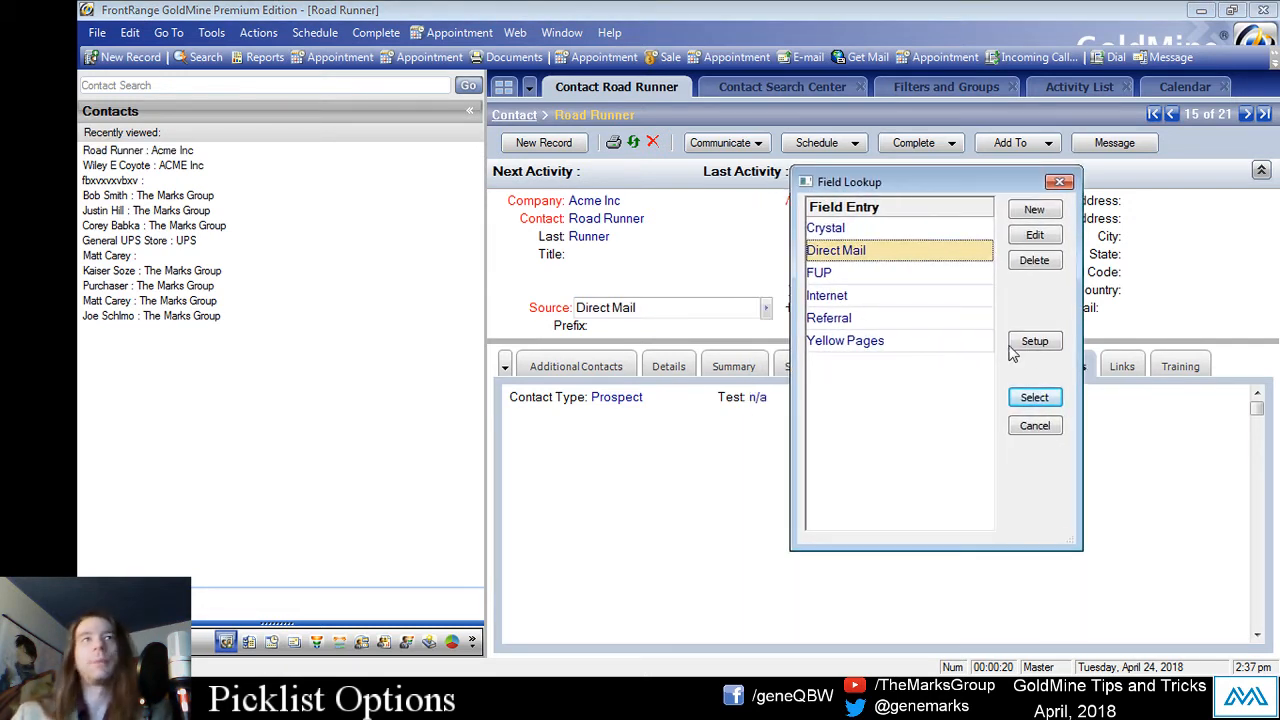
left_click(1036, 342)
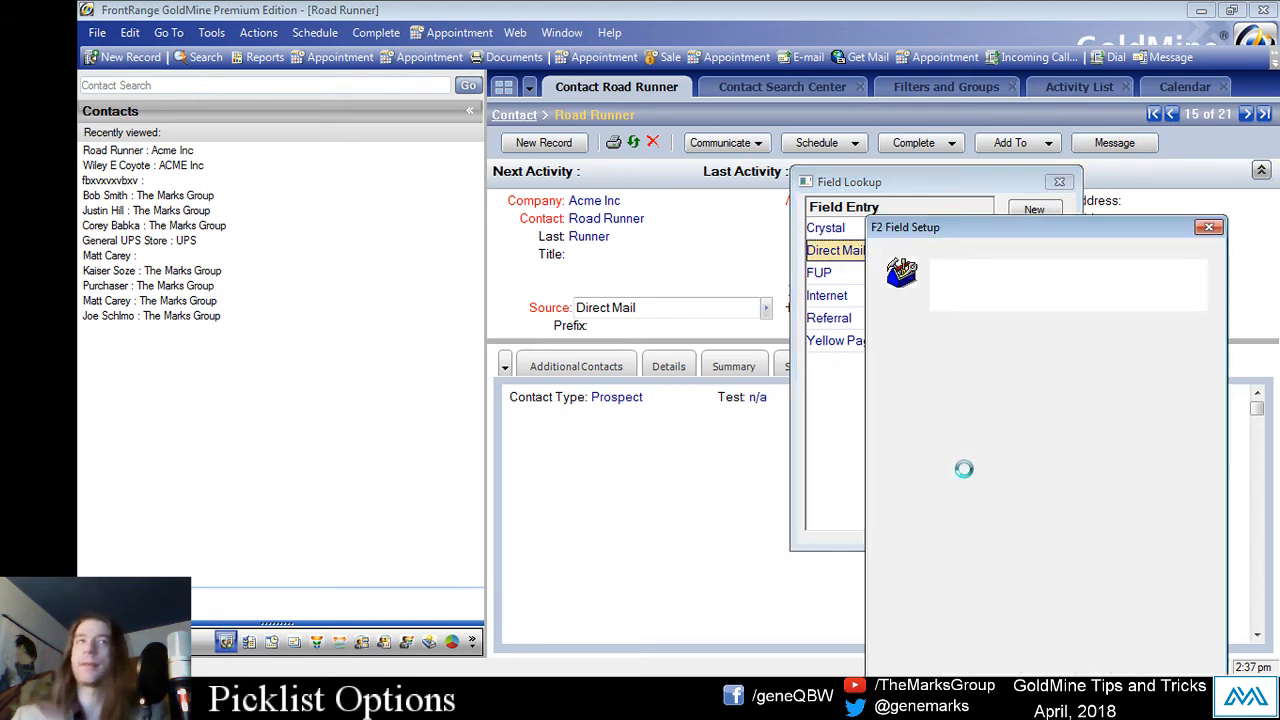
left_click_drag(992, 229, 655, 127)
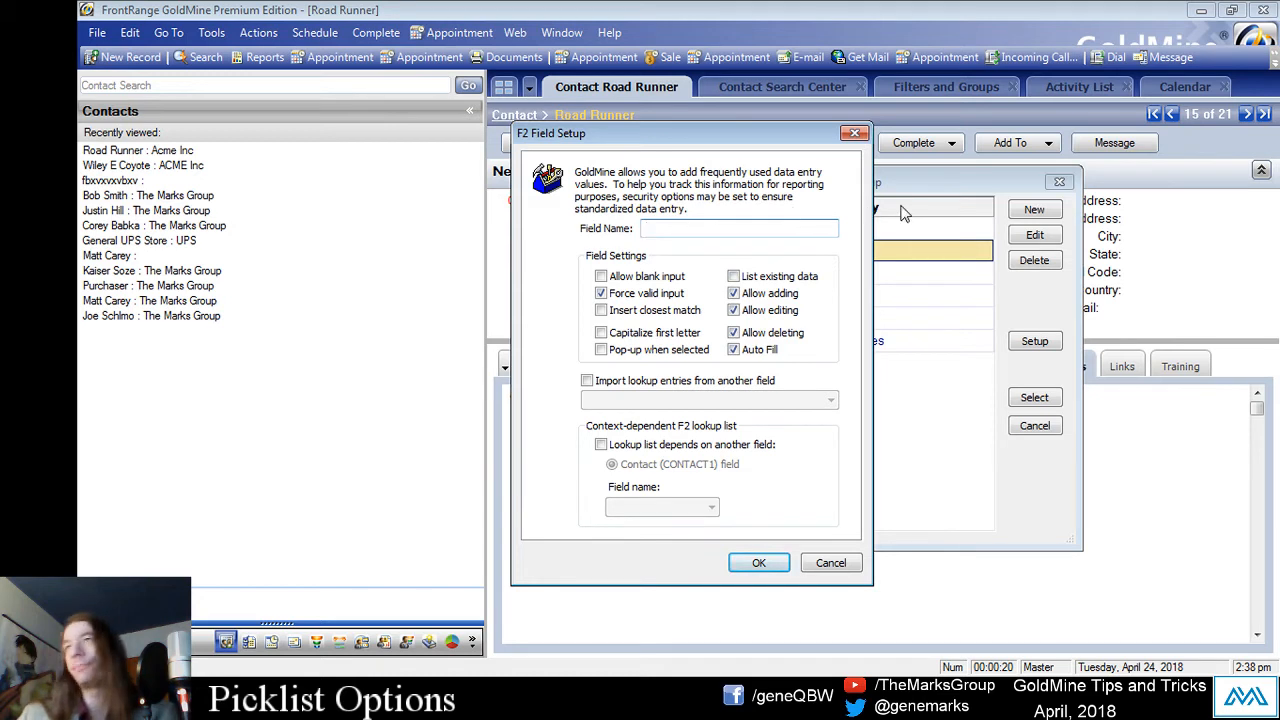
left_click(601, 293)
left_click(601, 276)
left_click(601, 276)
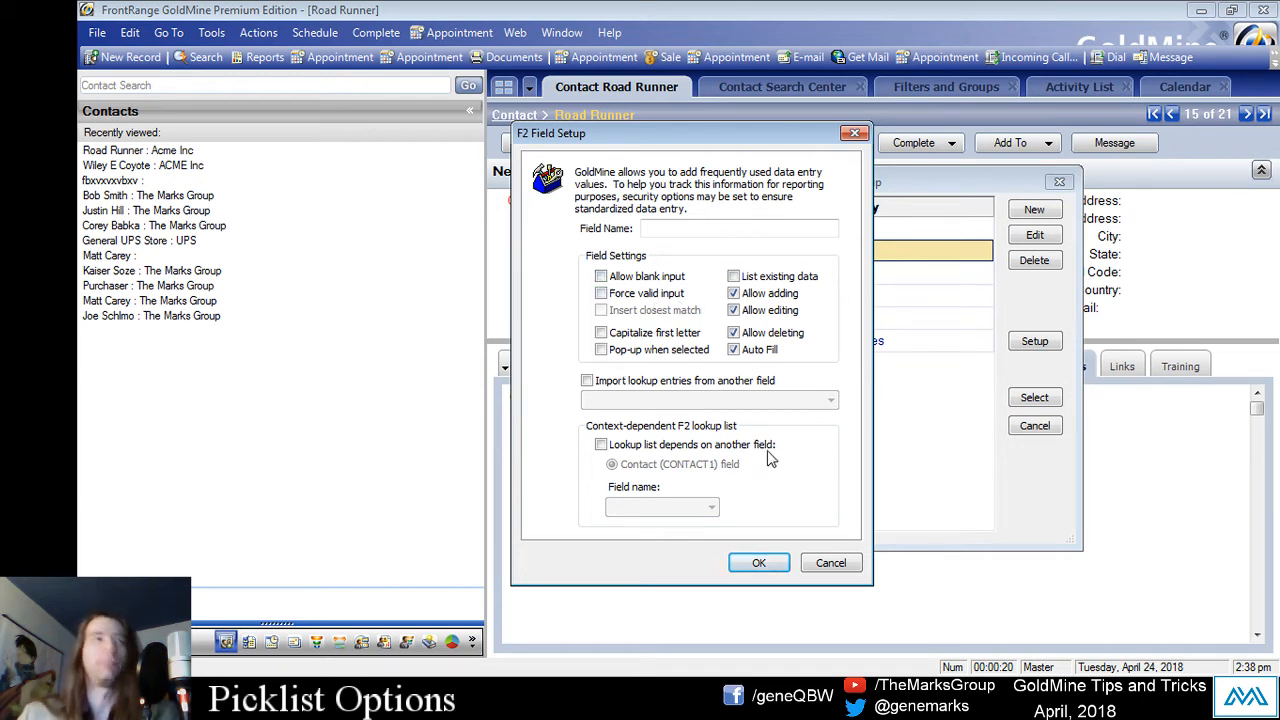
left_click(759, 563)
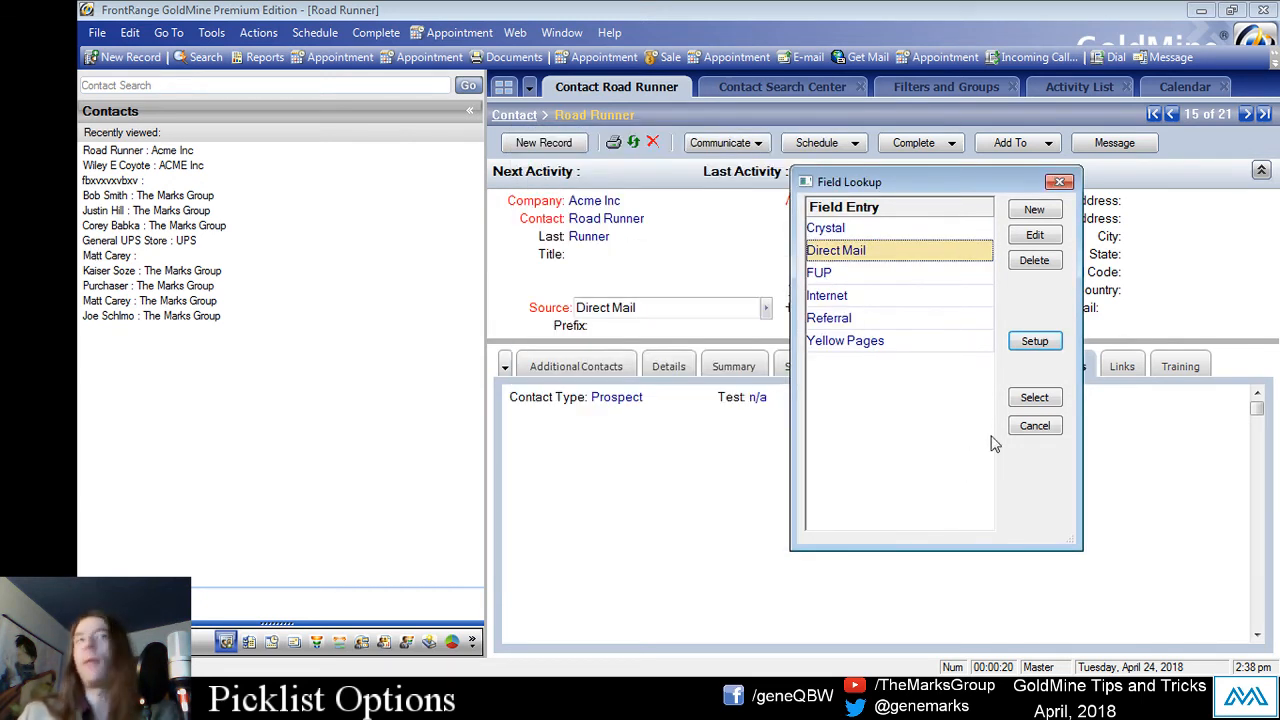
left_click(1034, 427)
- Try to leave the Source field blank, and refill it with Direct Mail from its lookup list
key("Delete")
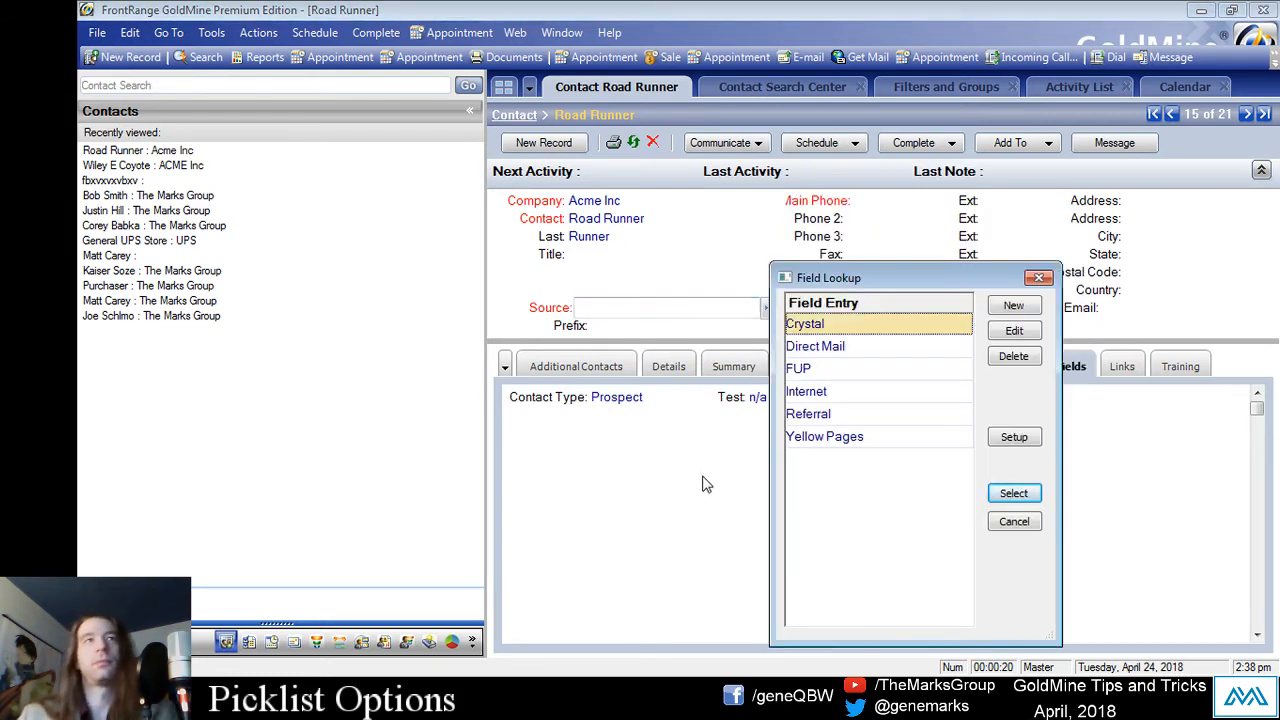
left_click(1003, 526)
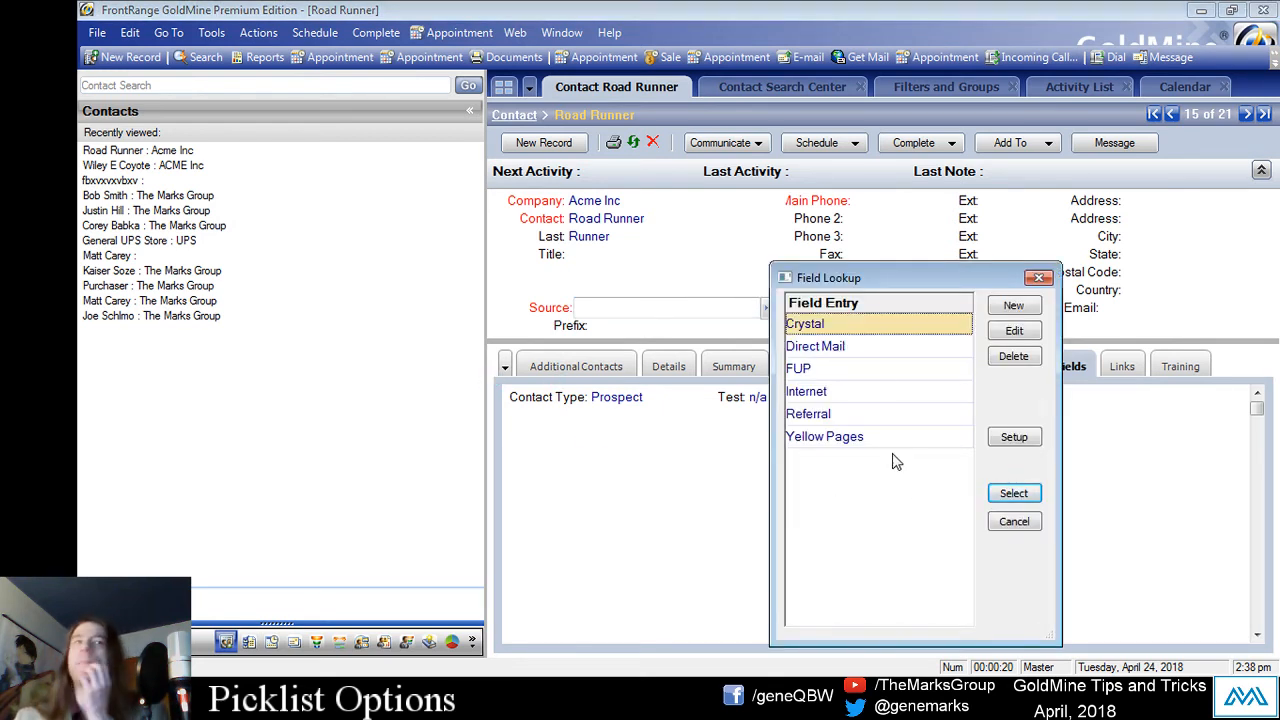
double_click(884, 352)
- Turn on Allow blank input in the setup of the Source field's lookup list, and set the record's Source to FUP
left_click(737, 306)
left_click(765, 307)
left_click(1014, 437)
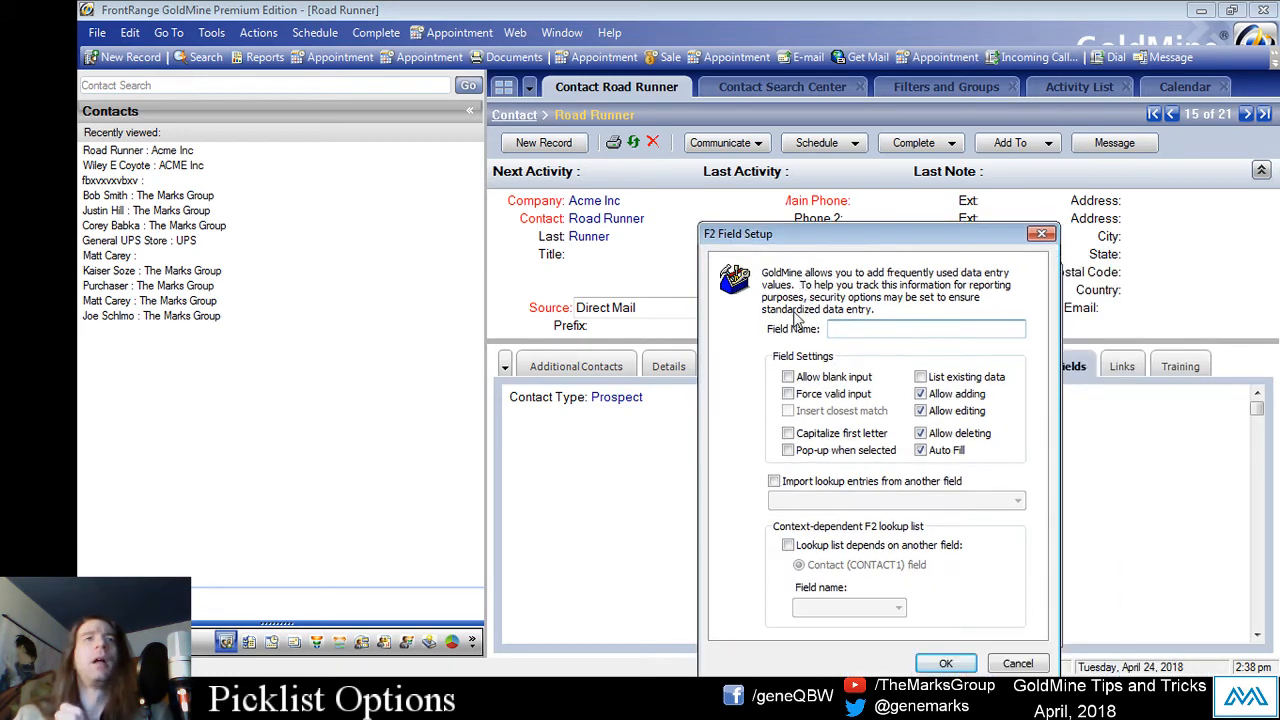
left_click(804, 376)
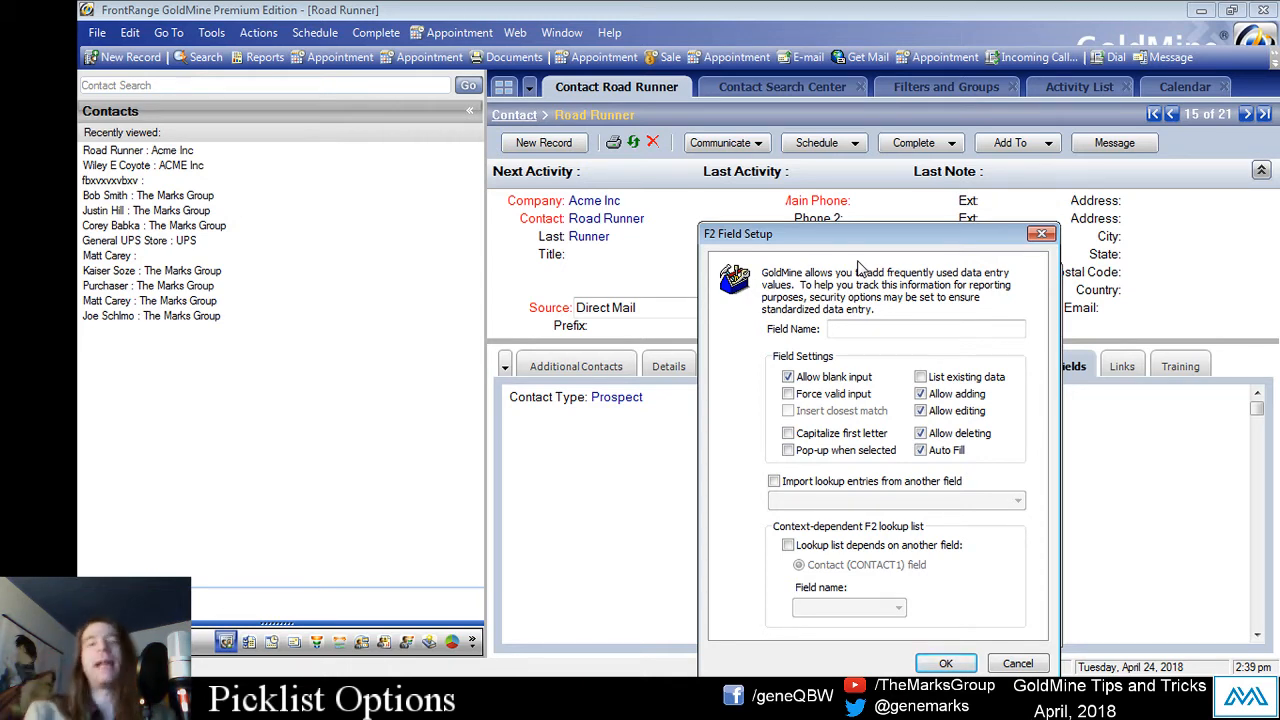
key("Return")
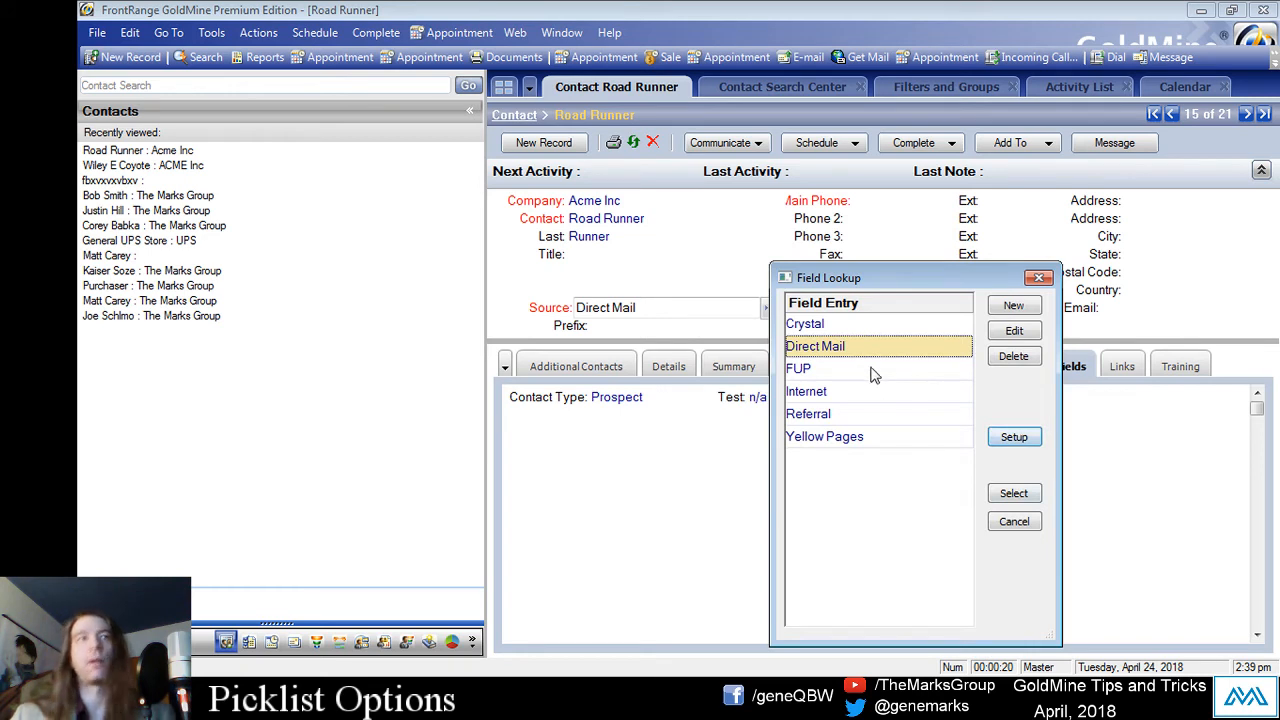
double_click(873, 371)
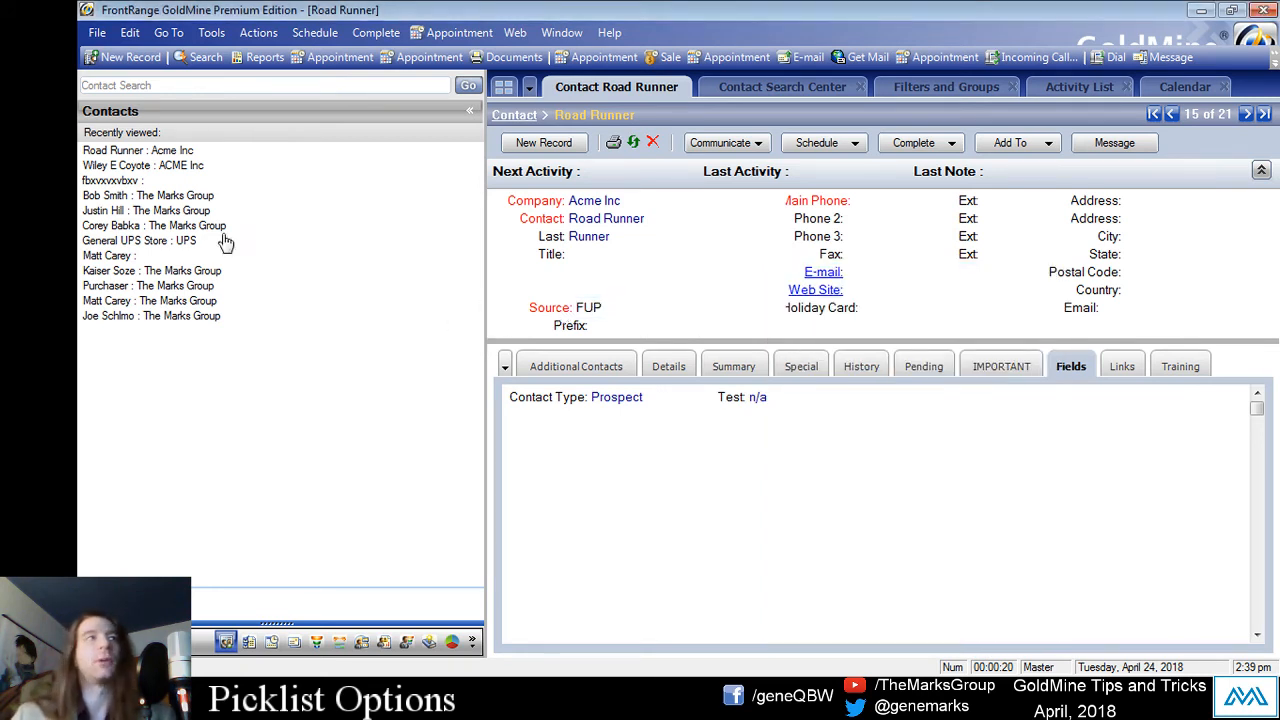
- Look through the recently viewed contacts for one from The Marks Group with a blank Source field
left_click(127, 198)
left_click(125, 211)
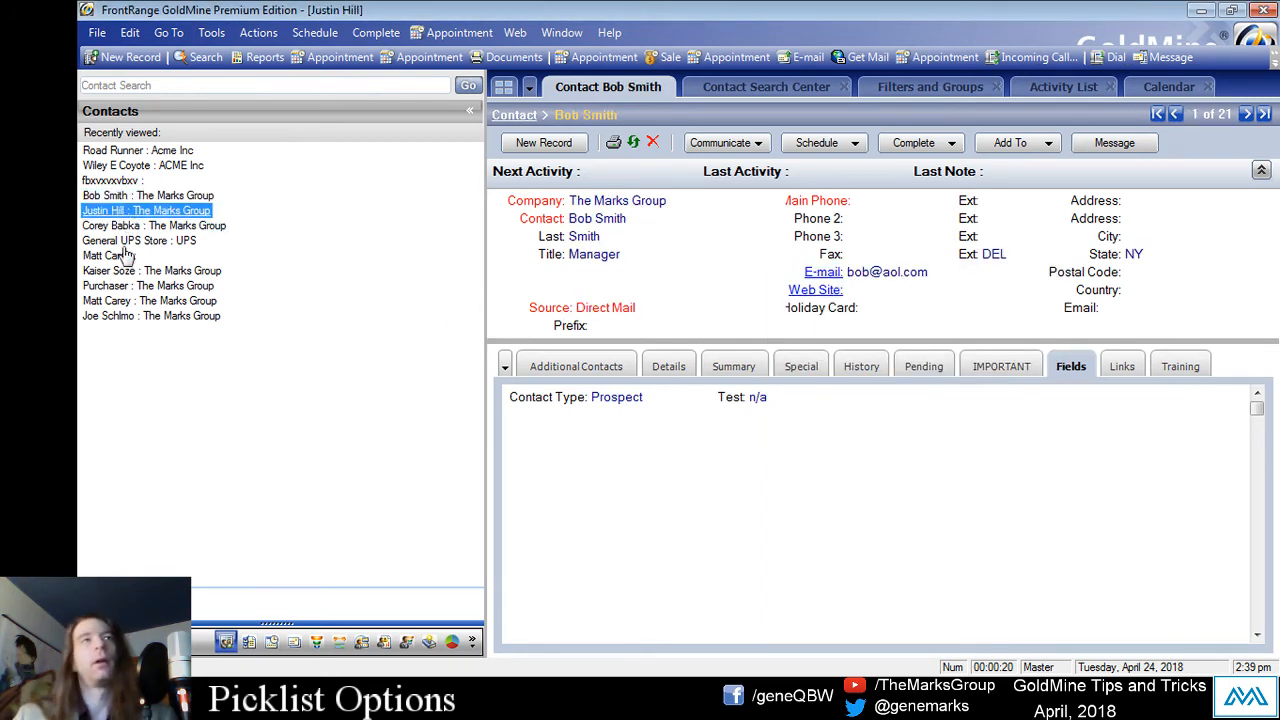
left_click(106, 256)
left_click(108, 286)
left_click(115, 301)
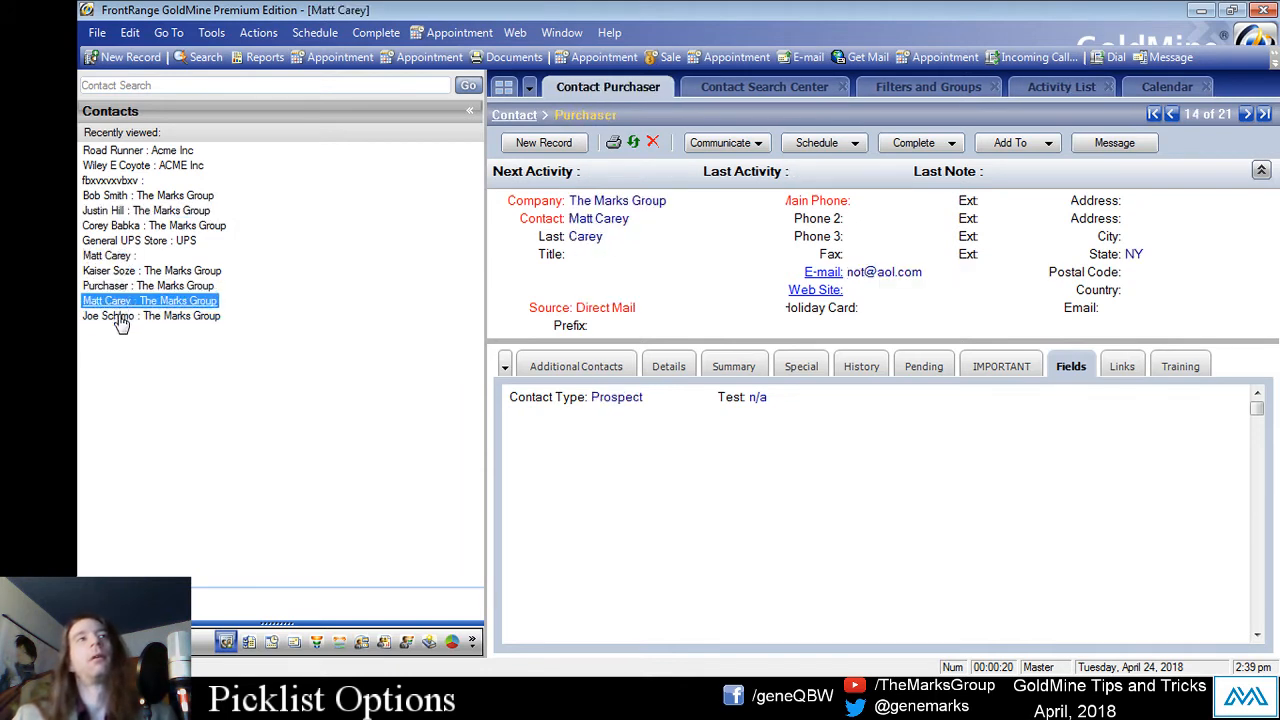
left_click(118, 317)
left_click(127, 258)
left_click(118, 226)
left_click(125, 182)
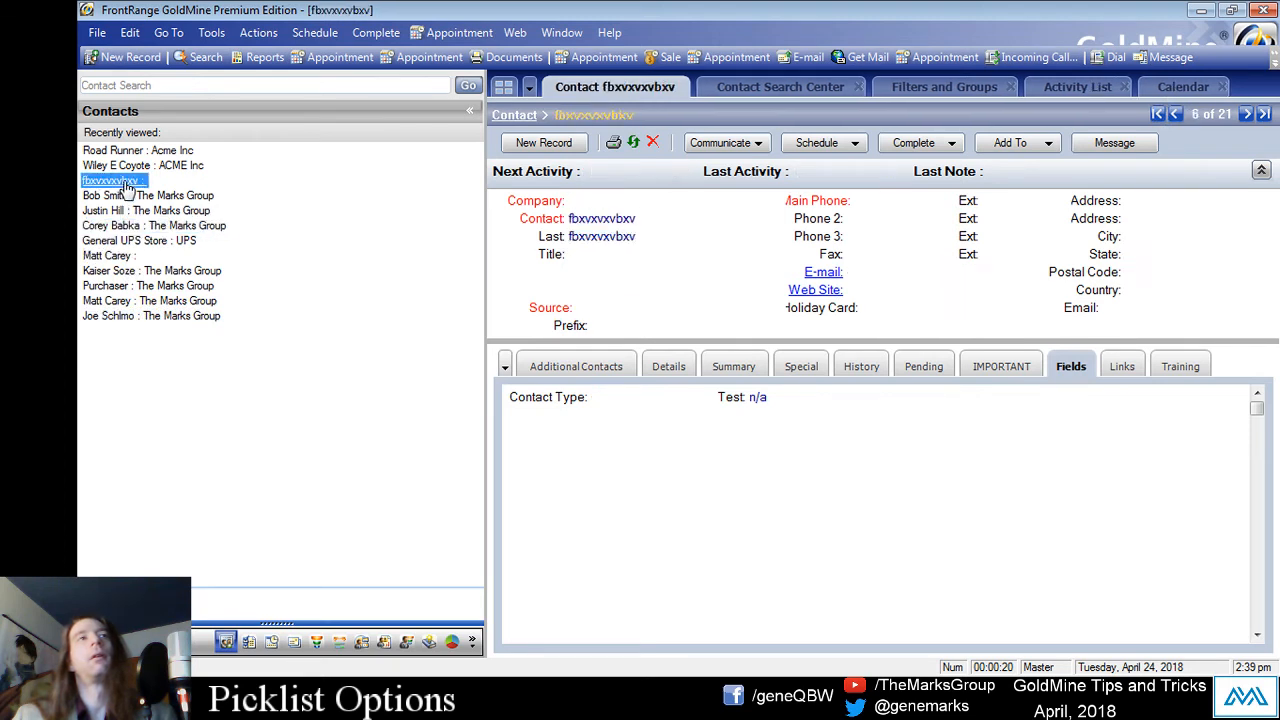
left_click(126, 196)
left_click(127, 211)
left_click(127, 226)
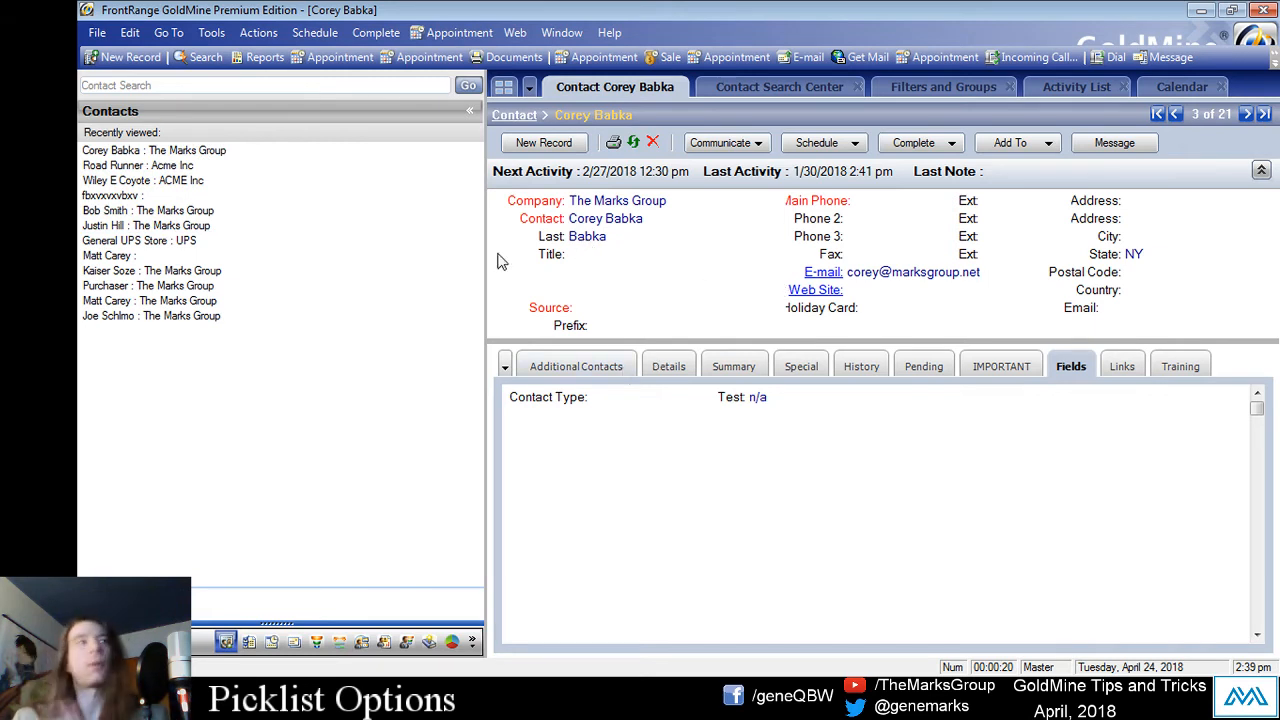
left_click(163, 165)
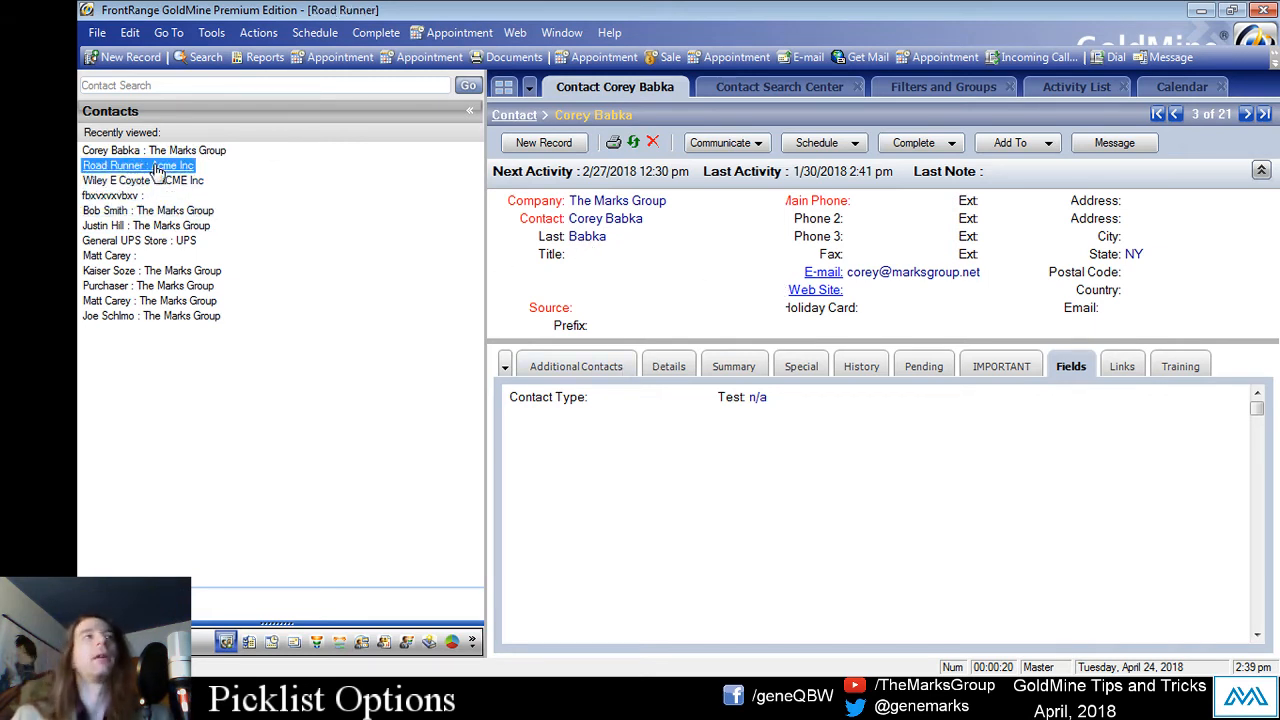
left_click(165, 151)
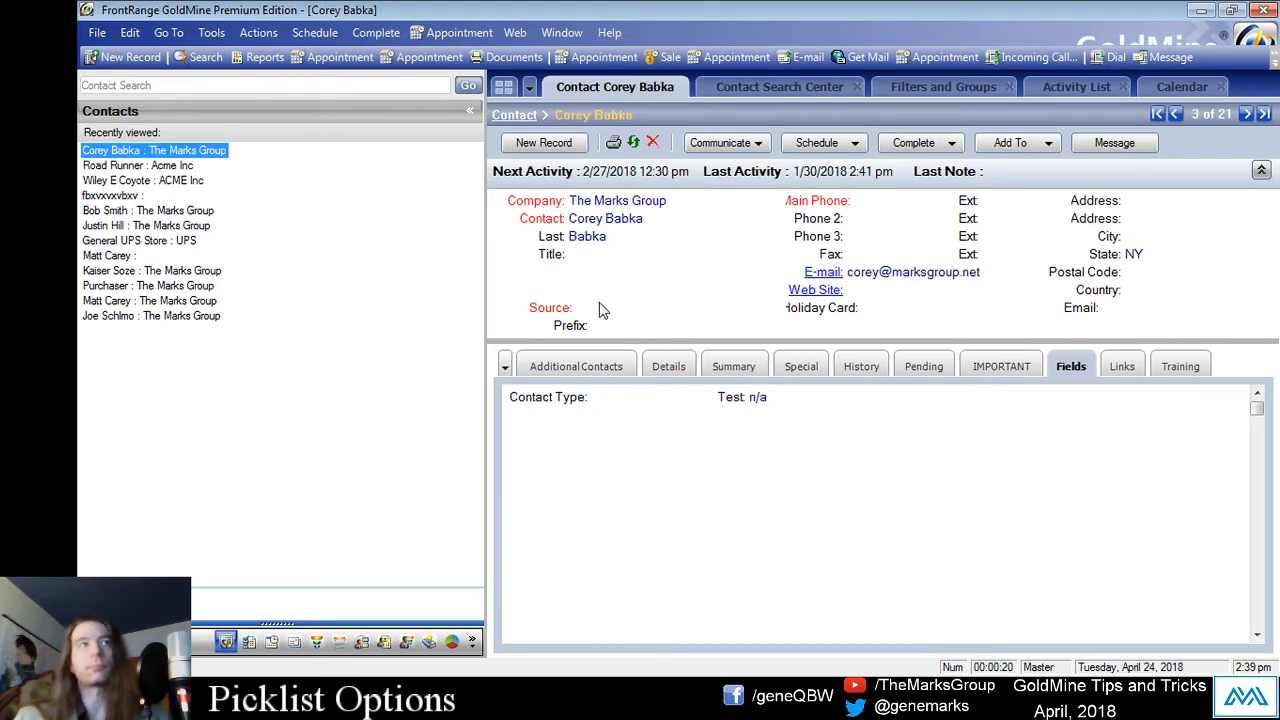
- Make data entry required for the Source field in its security properties
right_click(558, 313)
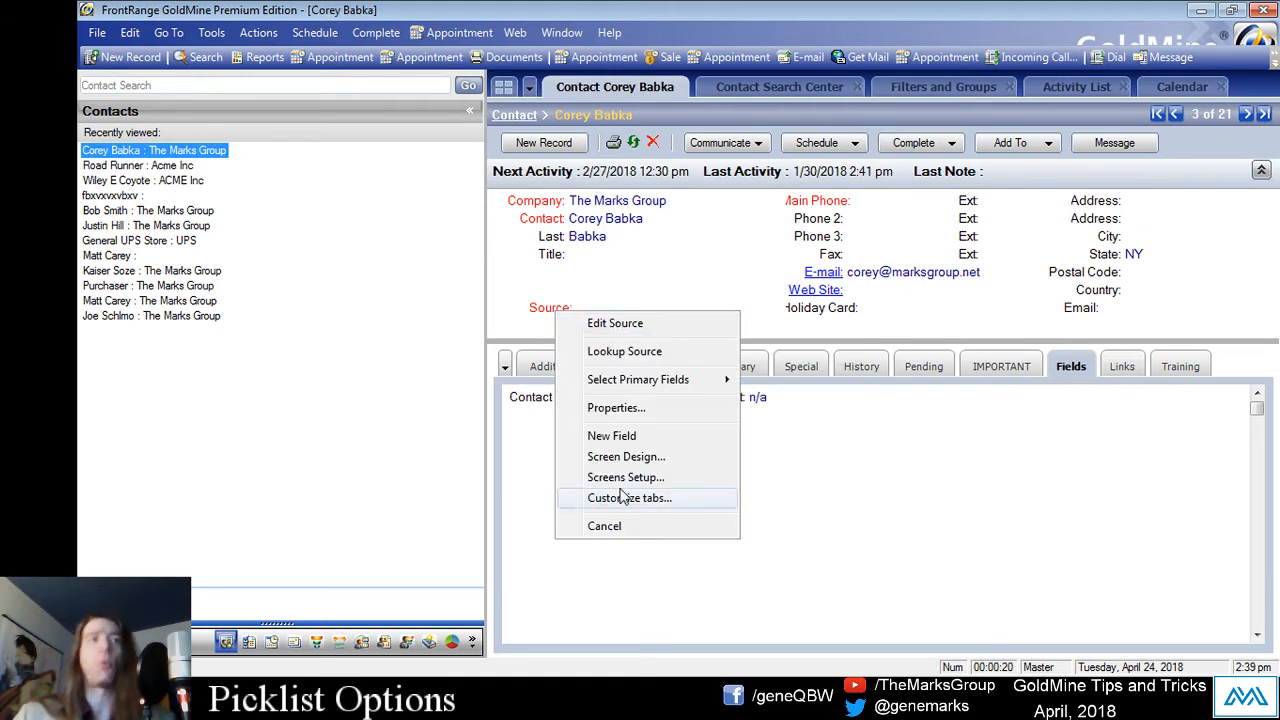
left_click(610, 410)
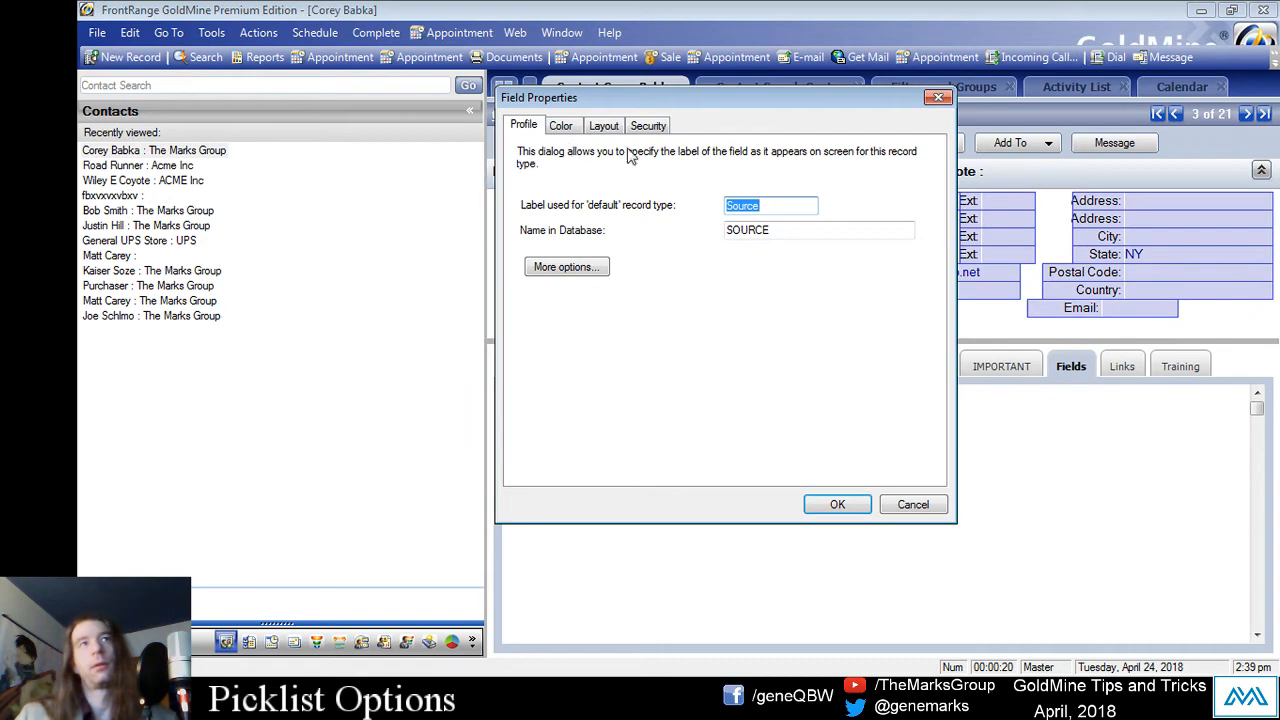
left_click(648, 126)
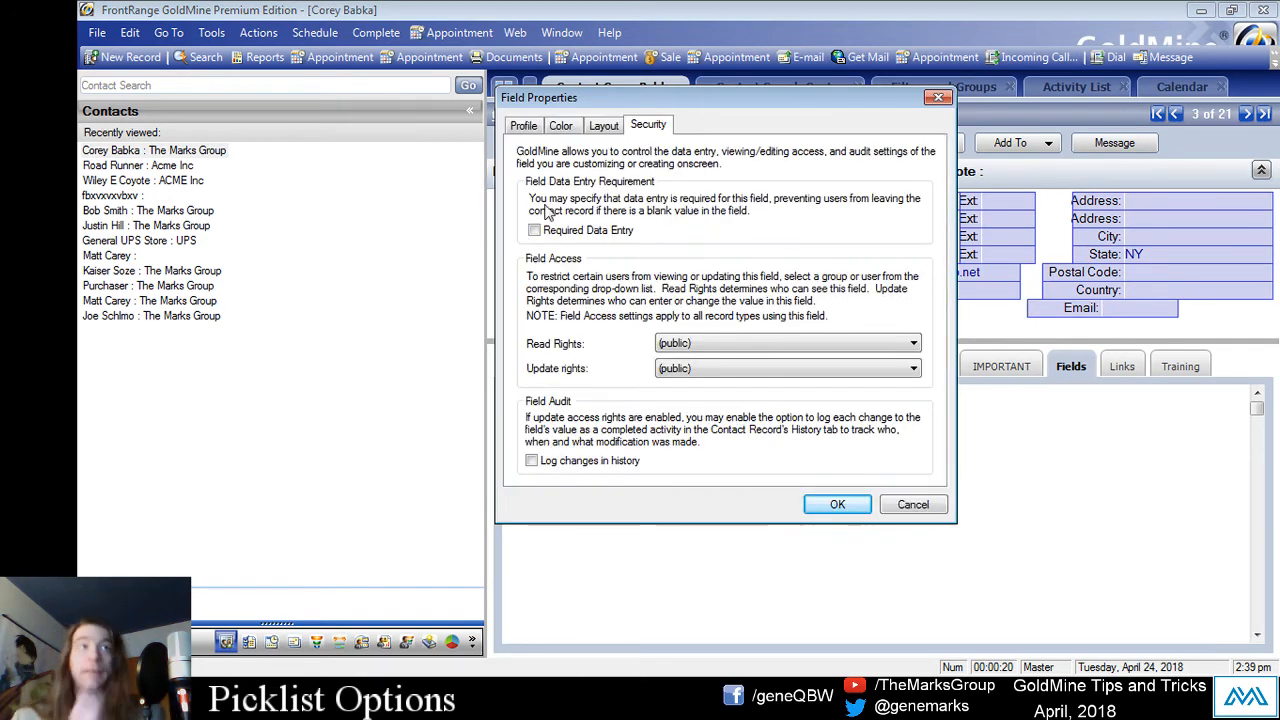
left_click(556, 231)
left_click(820, 504)
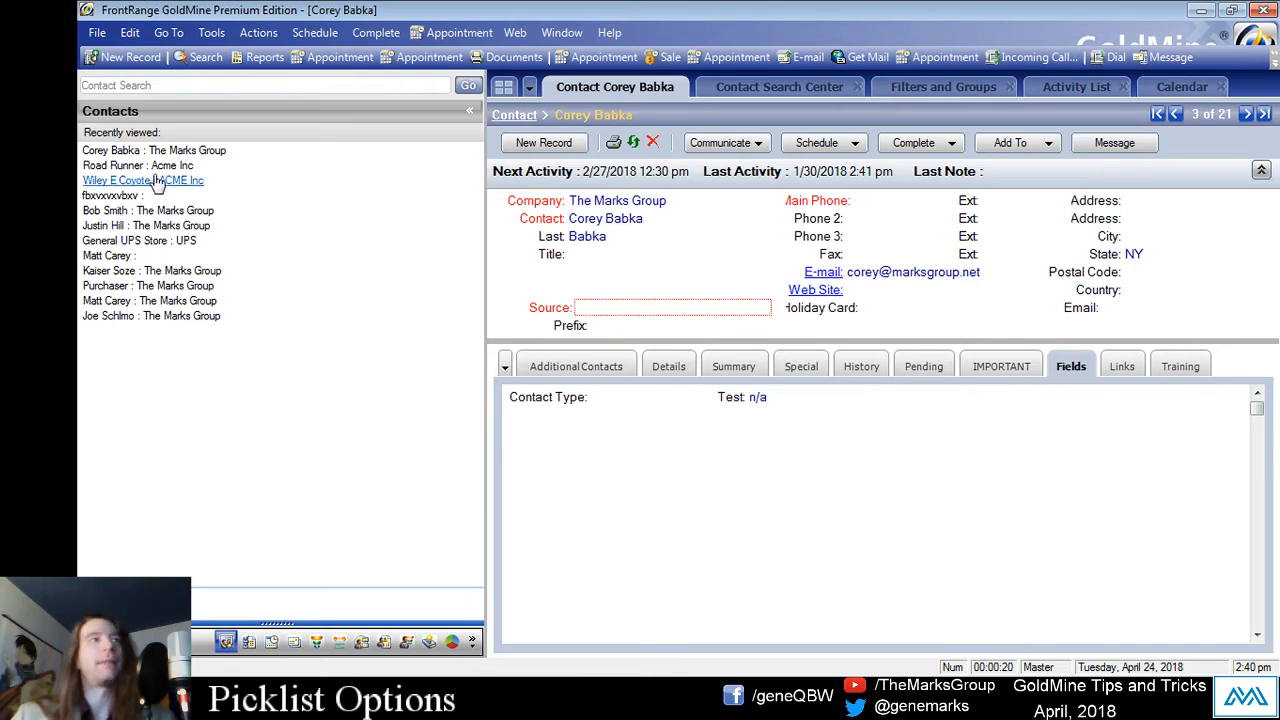
- Switch between the Acme Inc contact and the Marks Group contact with a blank Source to test the required field
left_click(105, 165)
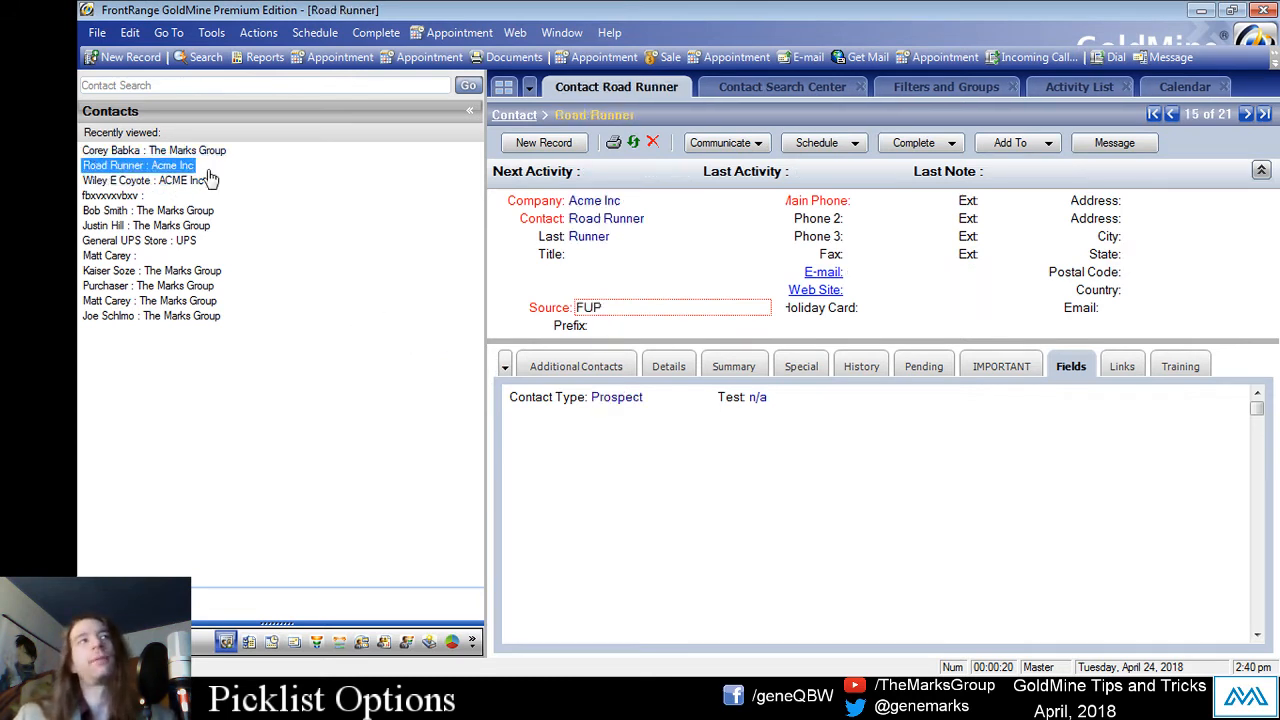
left_click(182, 152)
left_click(158, 168)
left_click(182, 150)
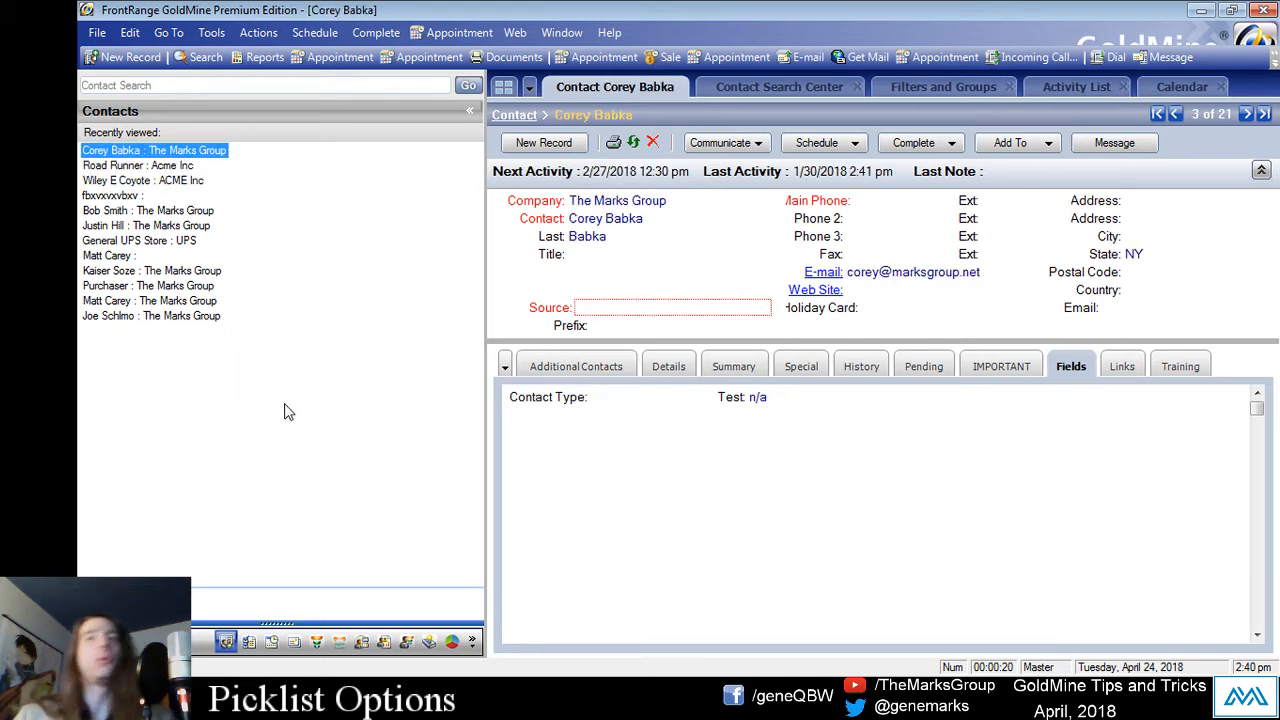
- Remove the Required Data Entry setting from the Source field's properties
right_click(548, 308)
left_click(634, 405)
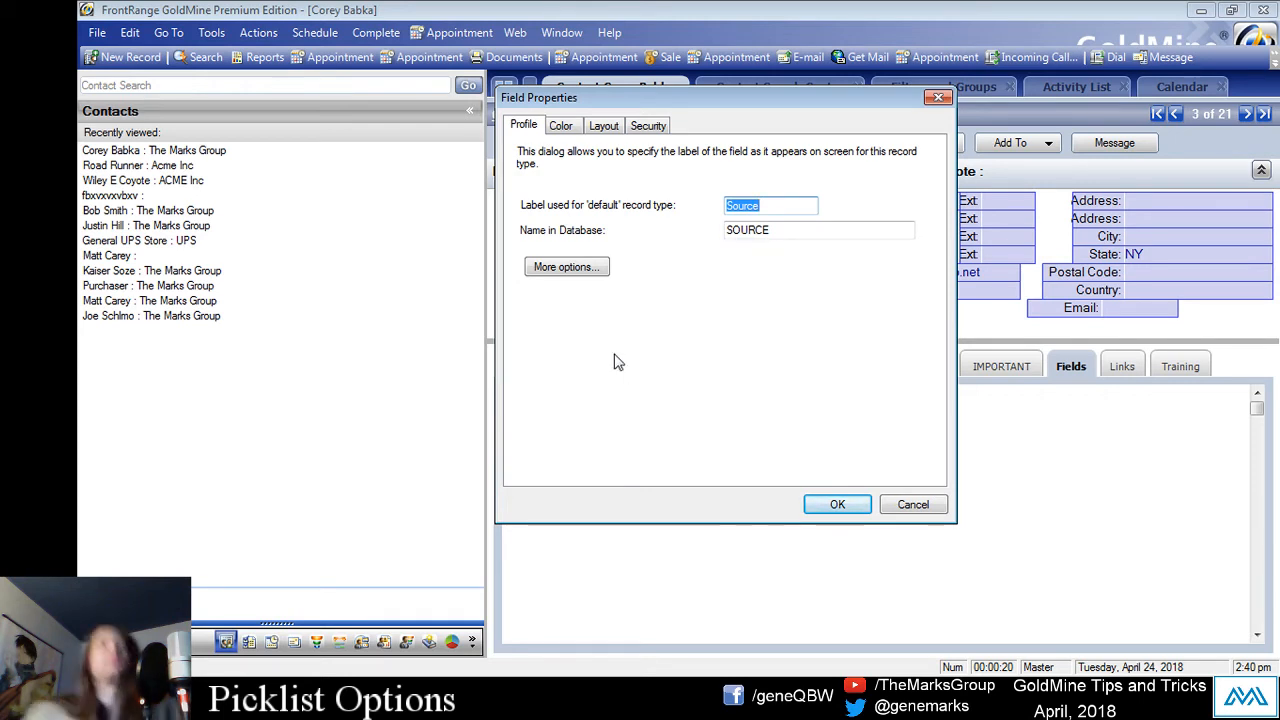
left_click(650, 125)
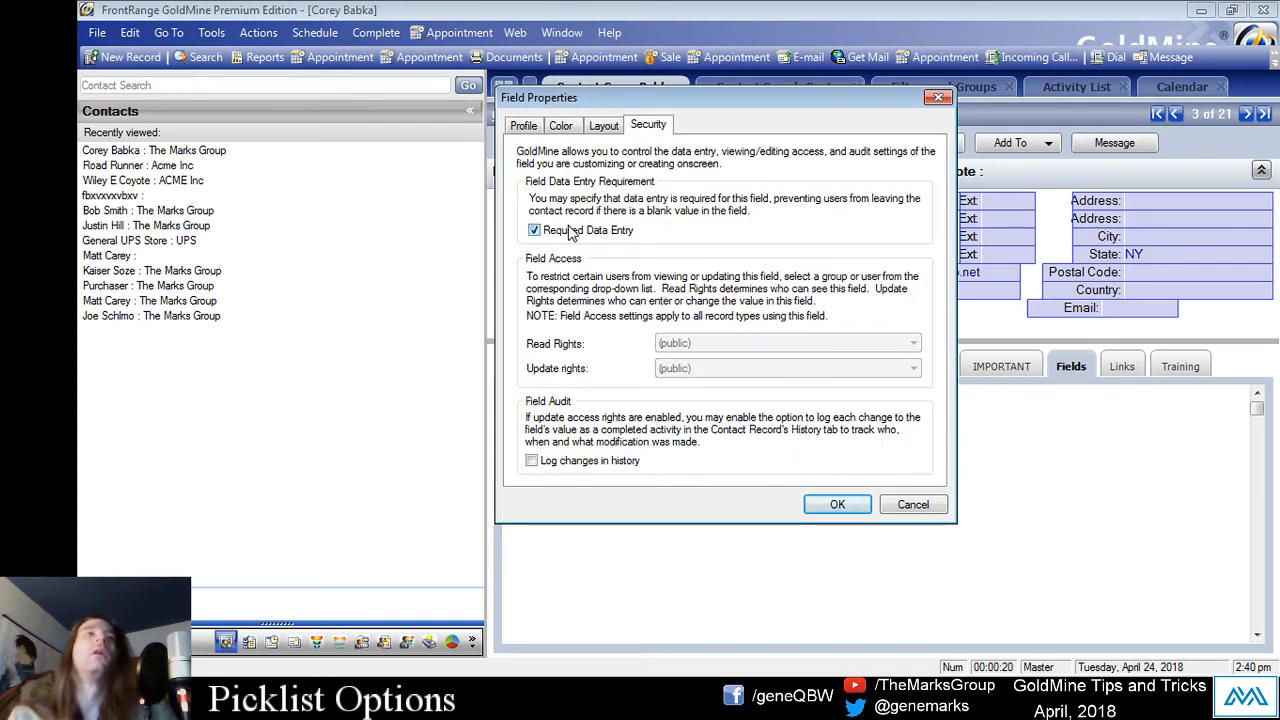
left_click(570, 231)
left_click(604, 125)
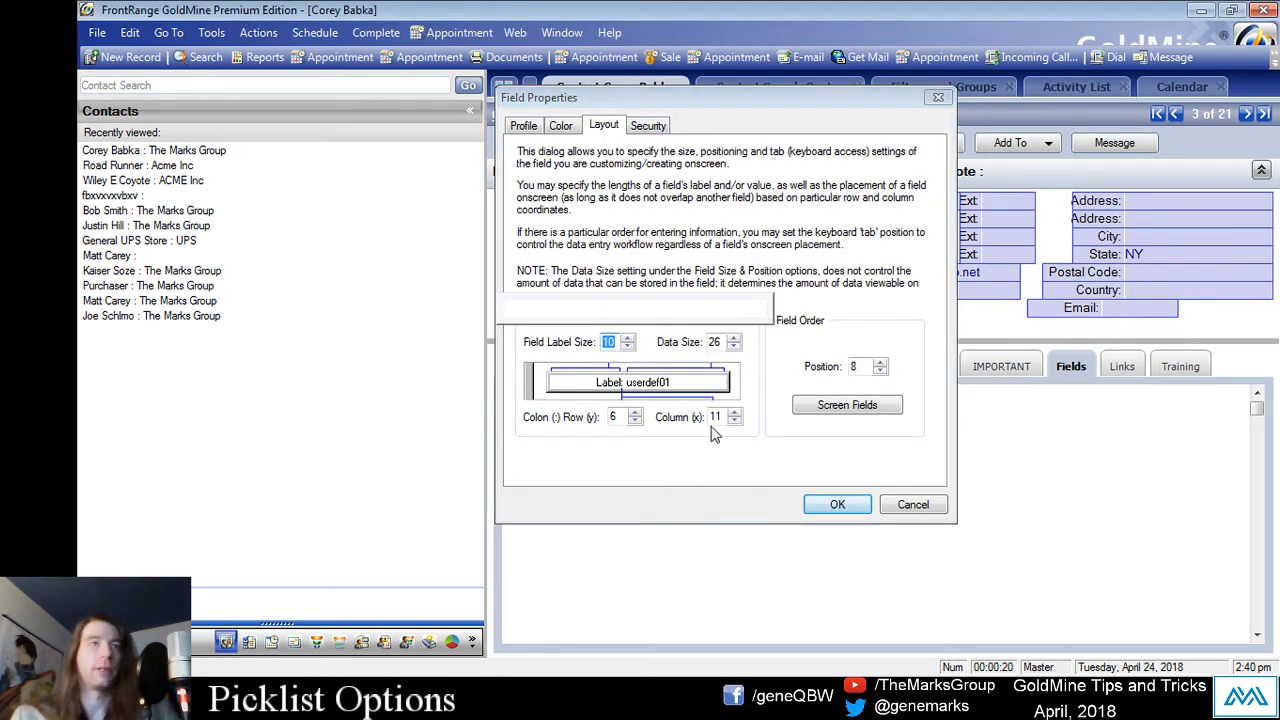
left_click(838, 505)
- Review the layout and profile settings in the Source field's properties, and close them
right_click(560, 316)
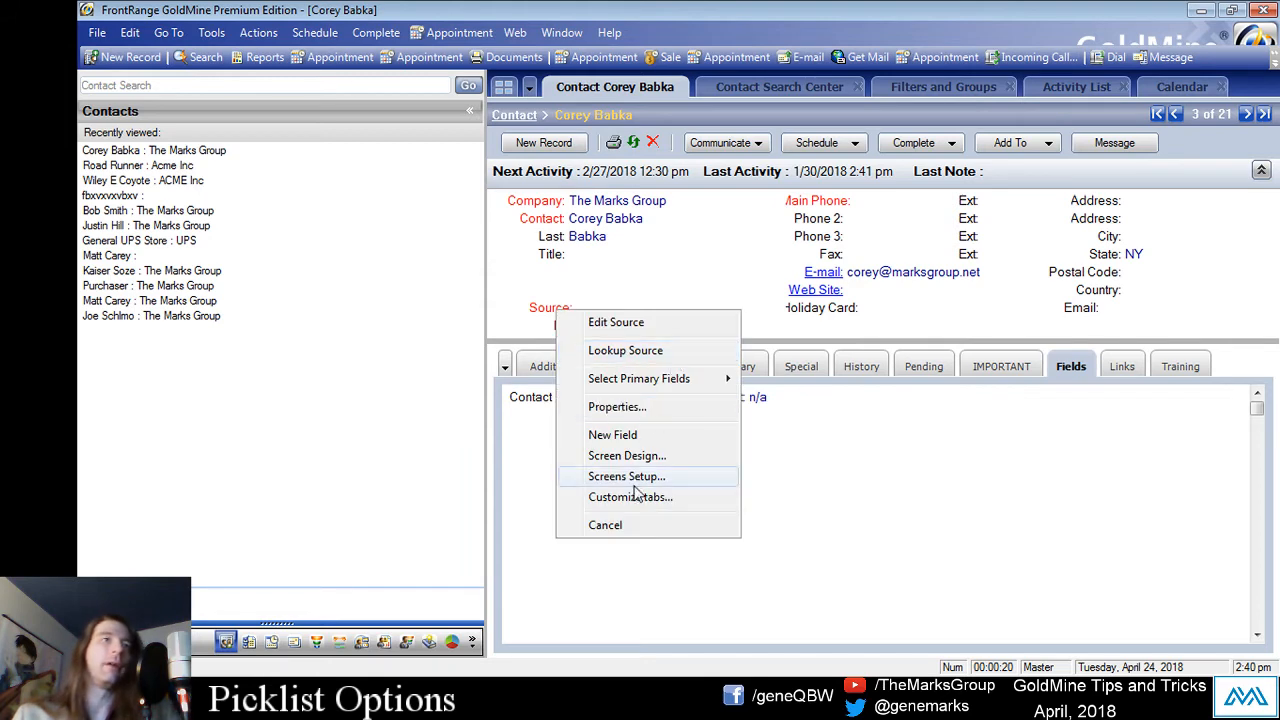
left_click(617, 404)
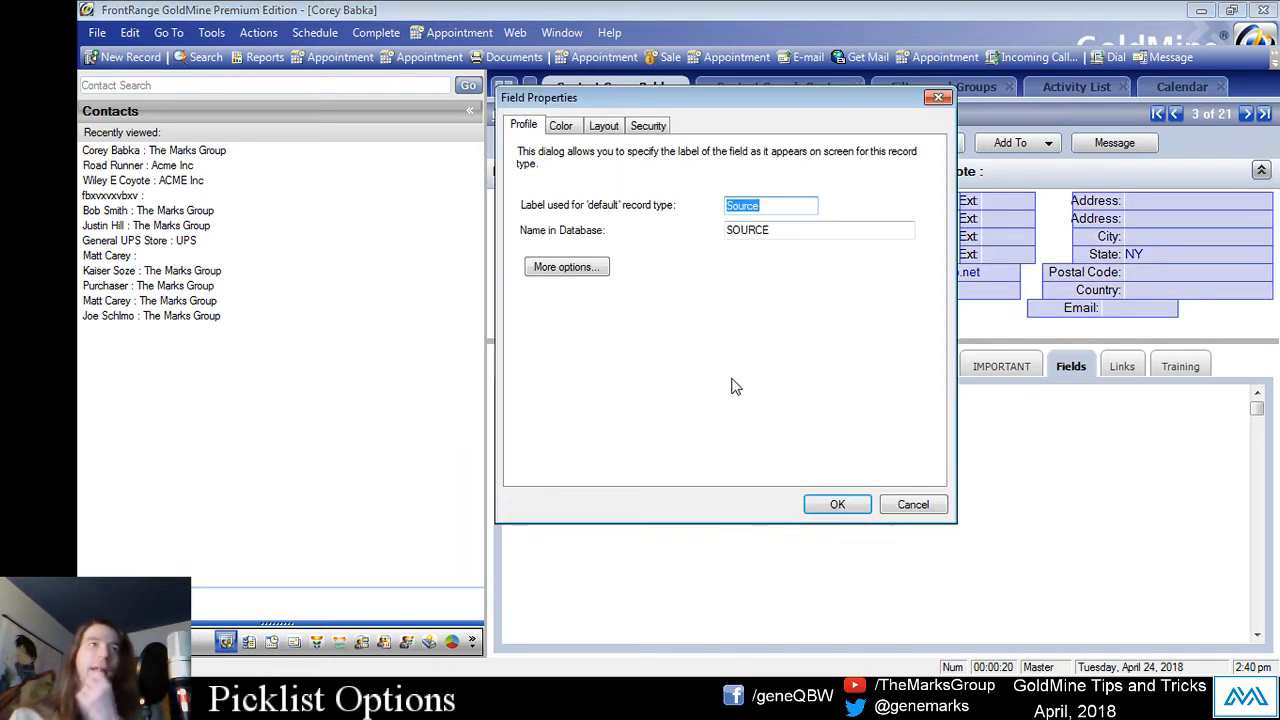
left_click(608, 128)
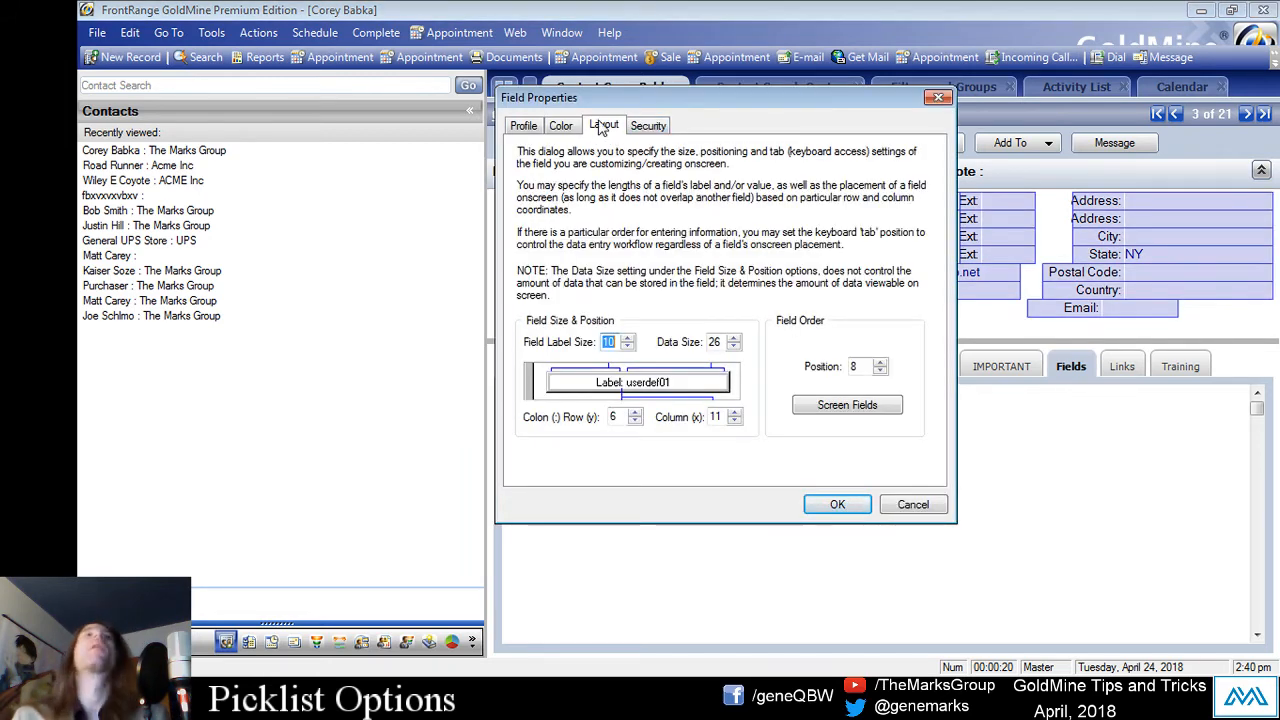
left_click(528, 127)
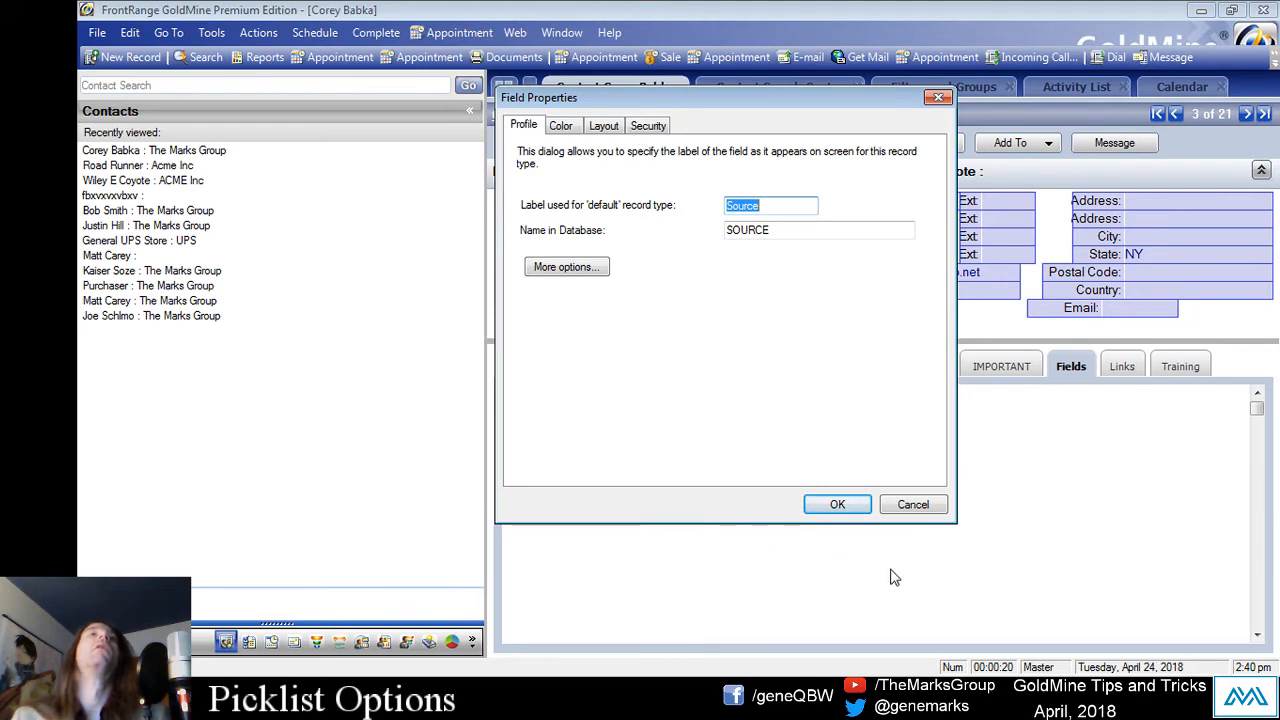
left_click(836, 504)
- Open the setup of the Source field's lookup list, and turn on Force valid input
left_click(622, 308)
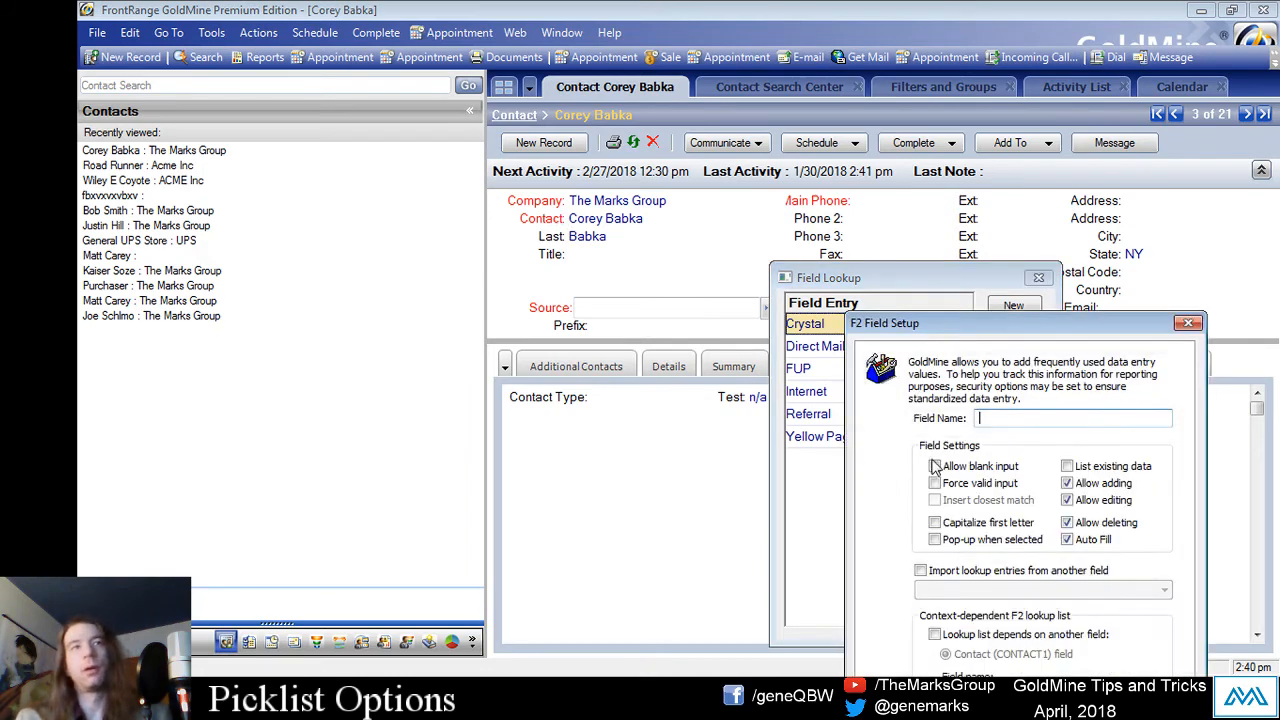
left_click_drag(944, 328, 900, 286)
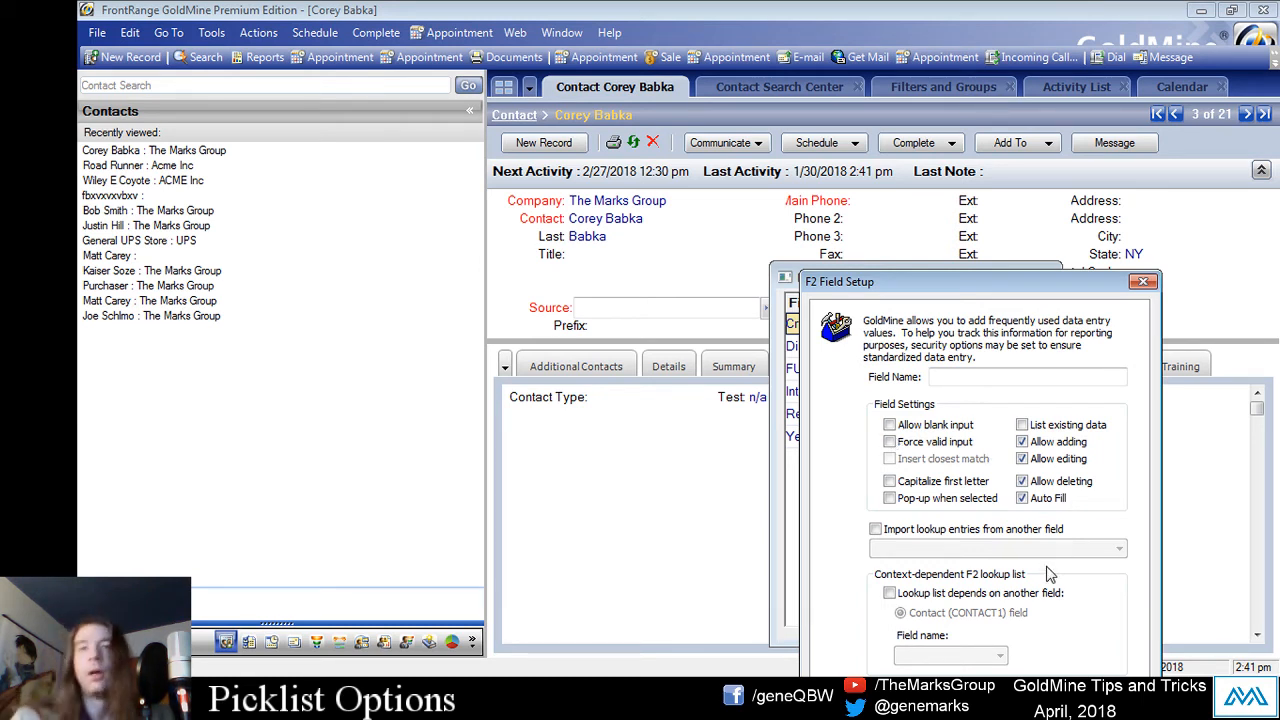
left_click_drag(975, 288, 709, 183)
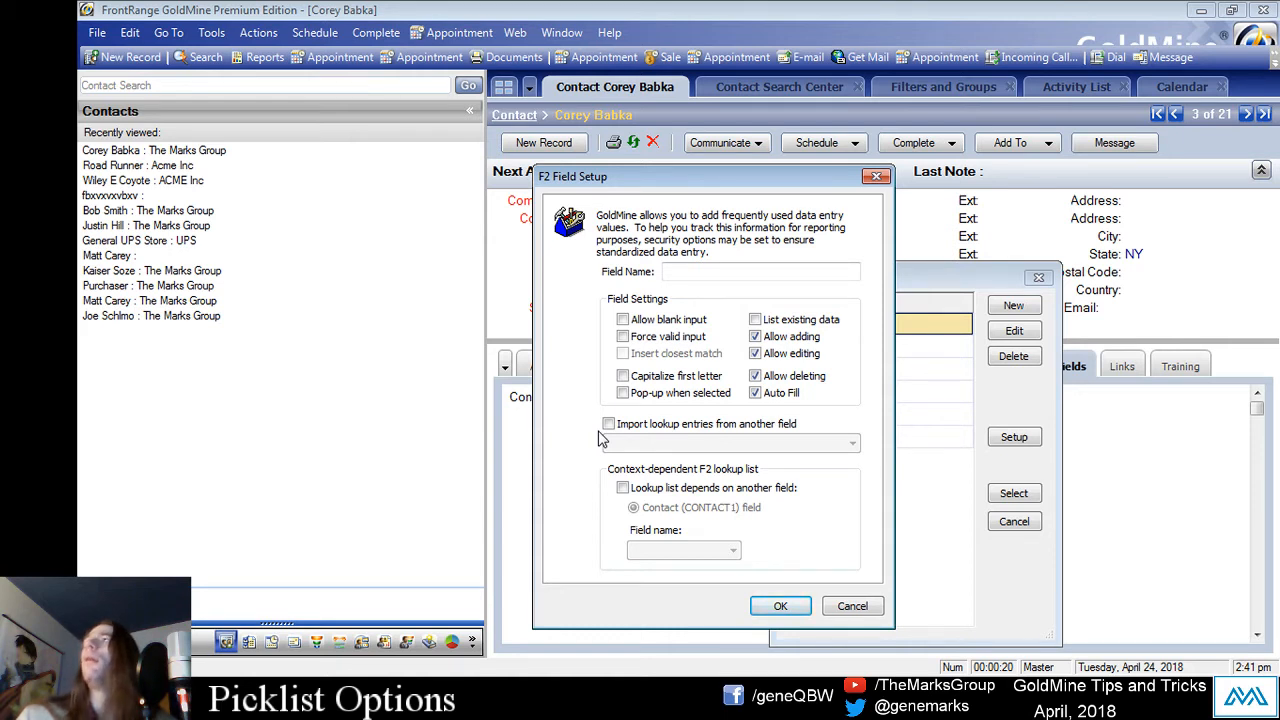
left_click(639, 336)
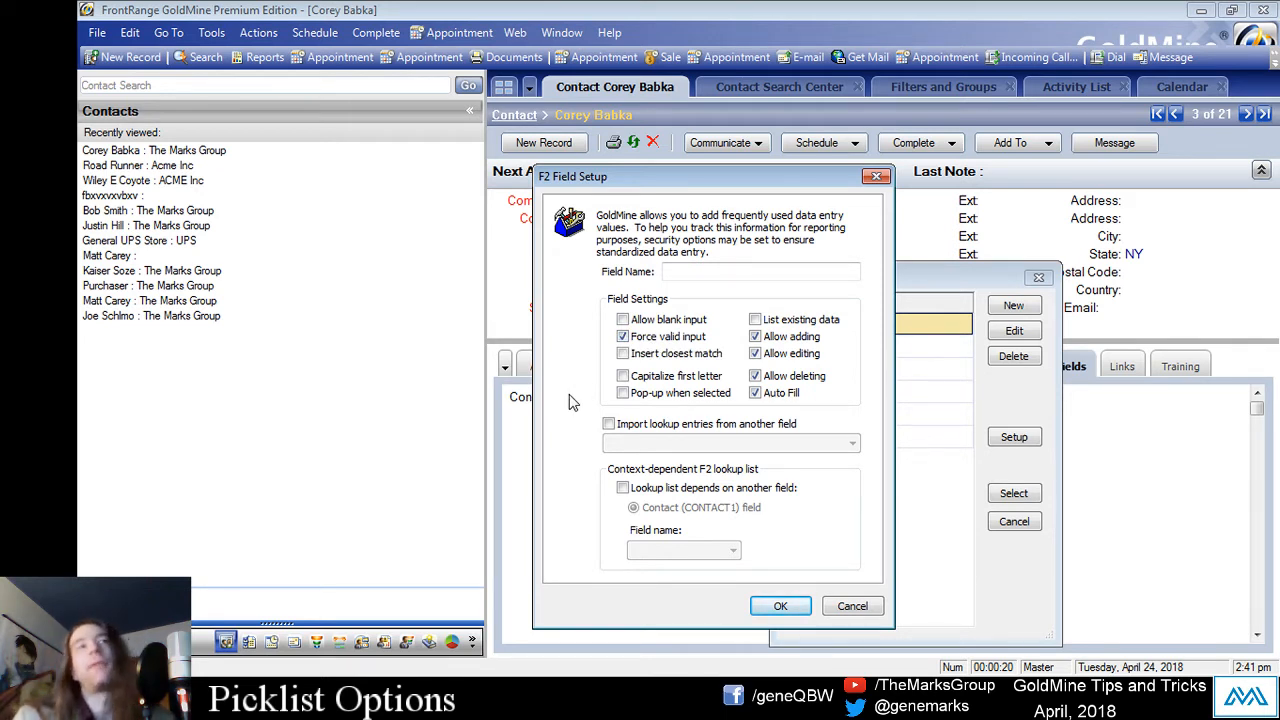
left_click(622, 337)
left_click(622, 337)
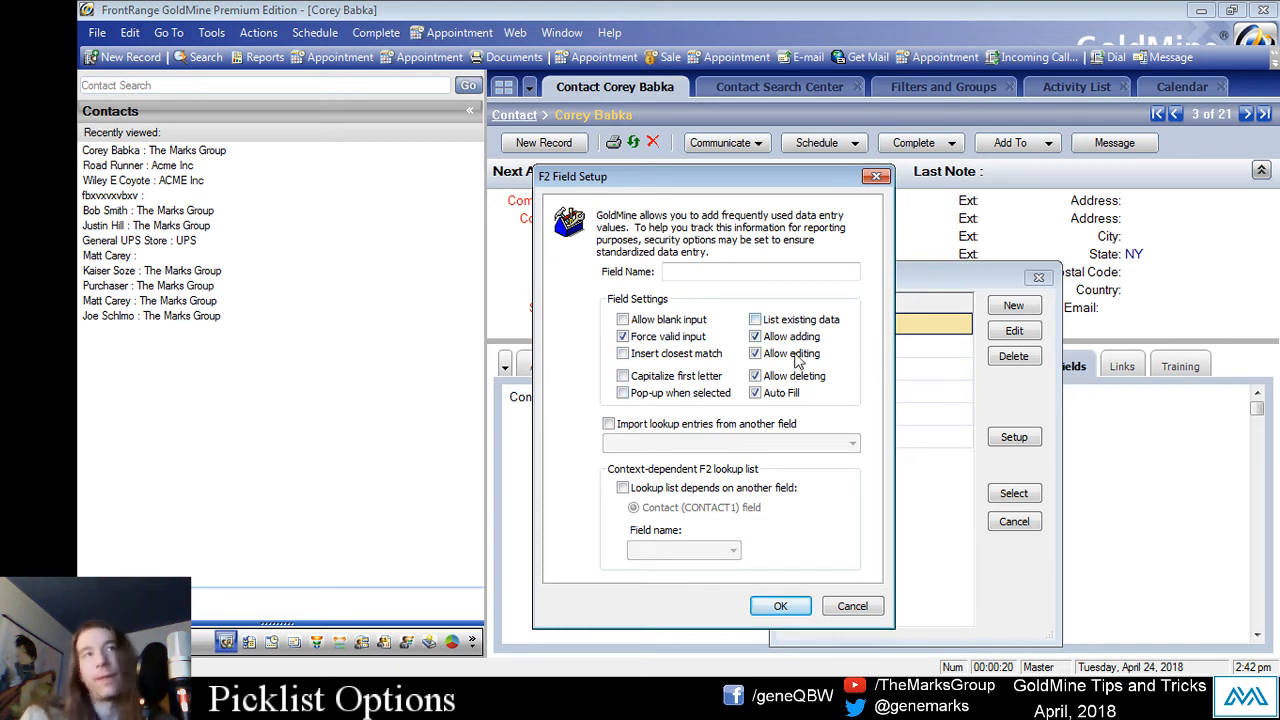
- Try out the Allow adding, Allow editing and Allow deleting options of the Source lookup list, and leave all three on
left_click(756, 338)
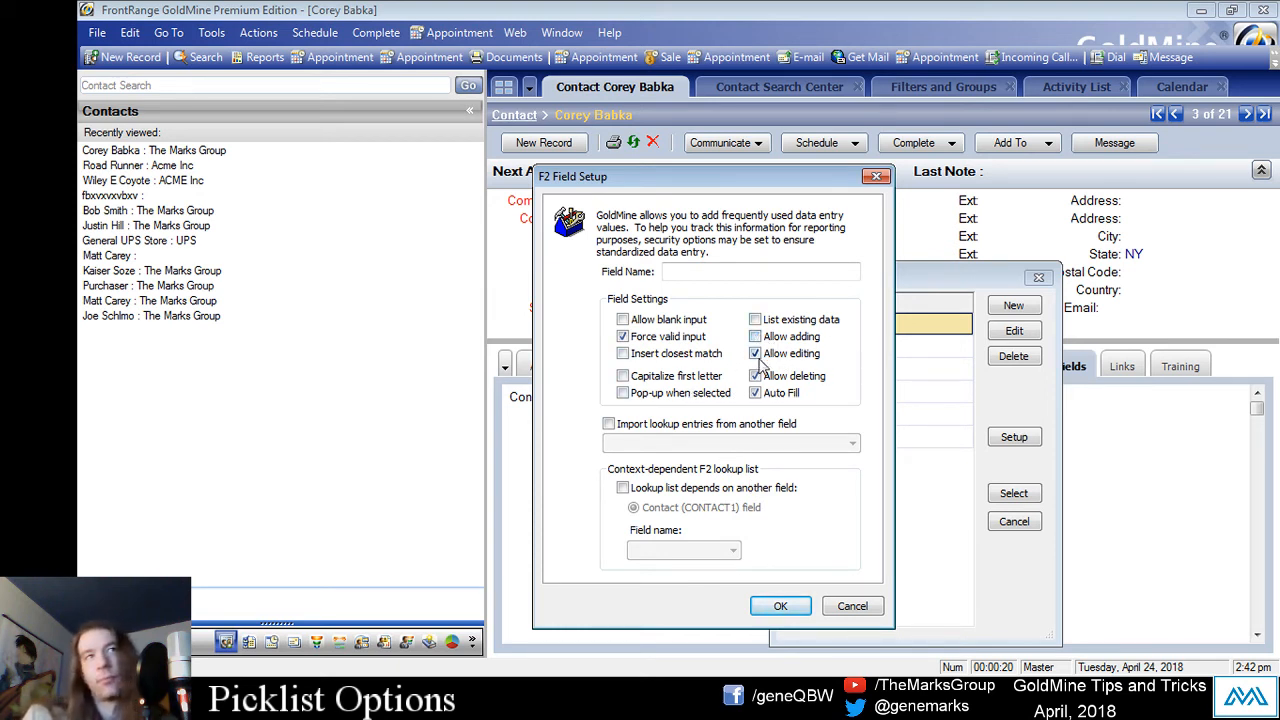
left_click(757, 377)
left_click(757, 356)
left_click(754, 339)
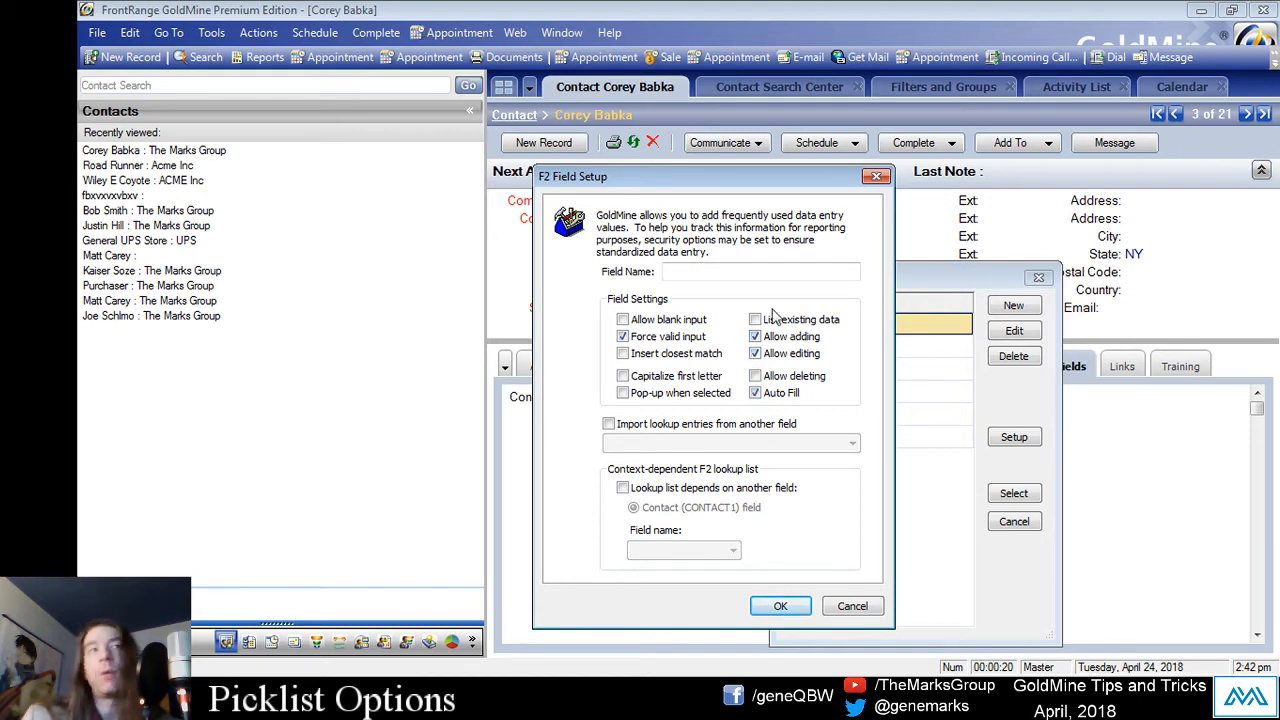
left_click(765, 377)
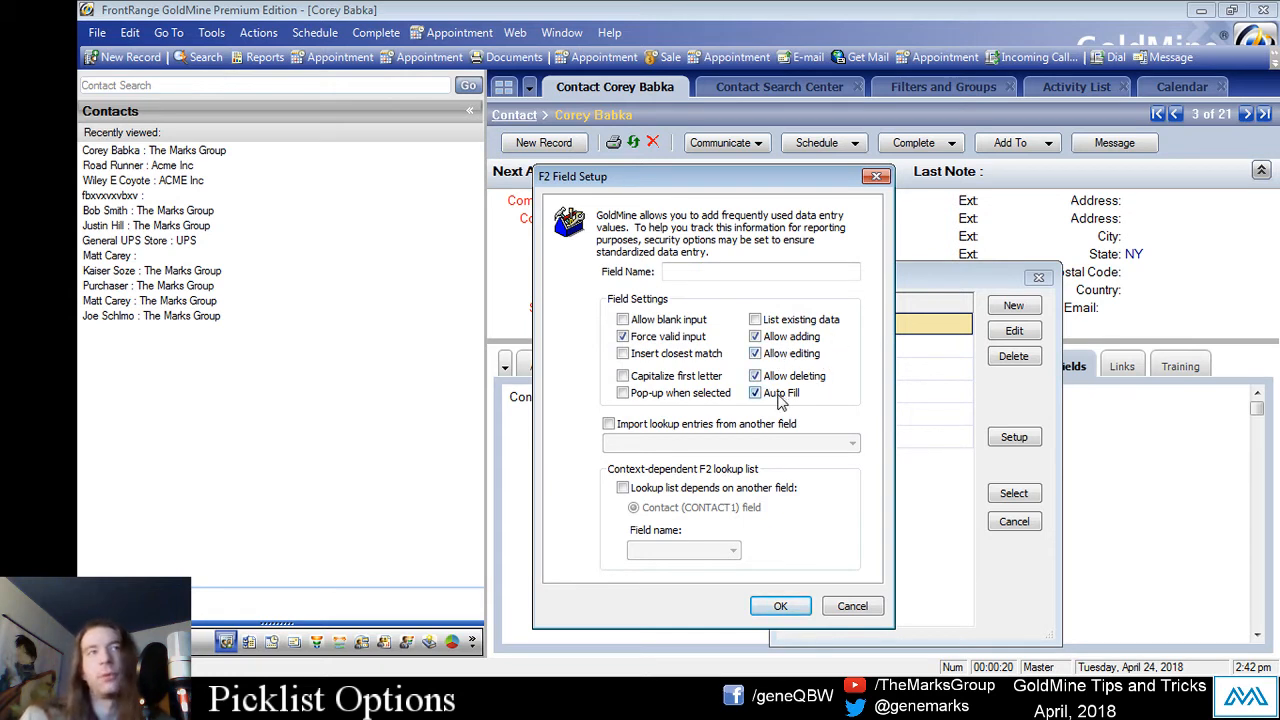
- Turn Allow adding and Allow editing off and on again, moving the setup dialog clear of the lookup entries
left_click(755, 337)
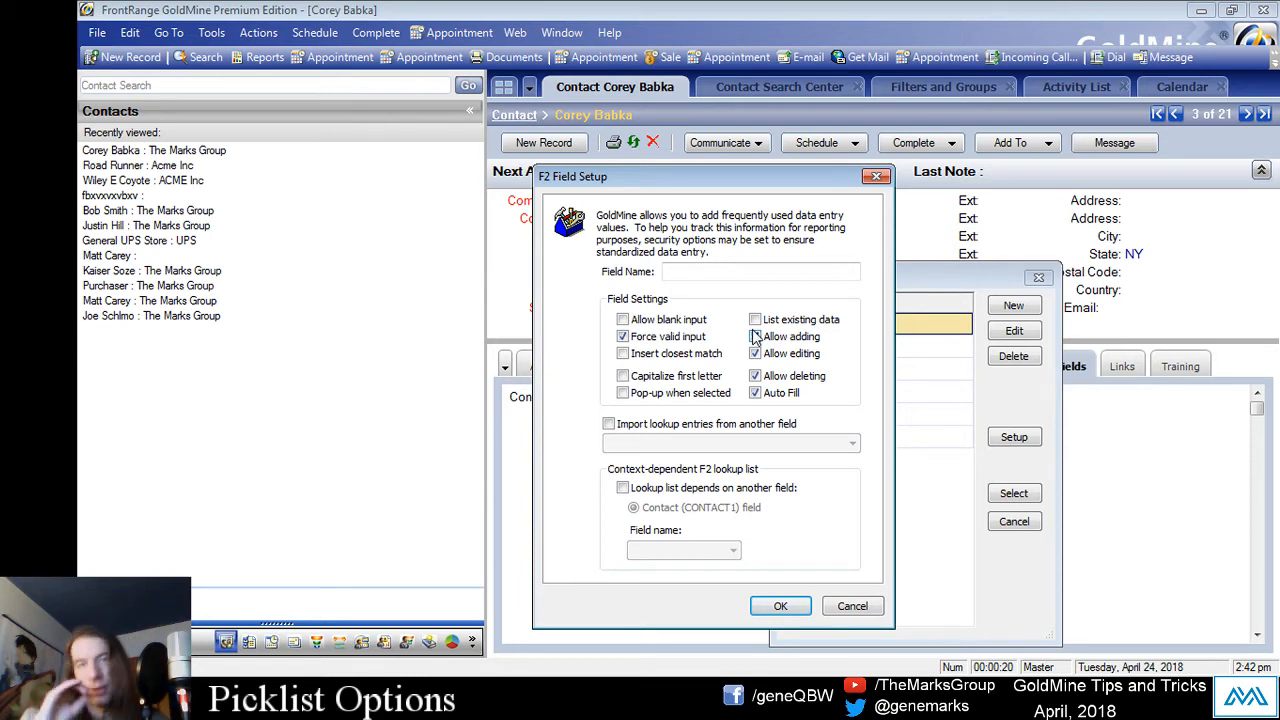
left_click(755, 337)
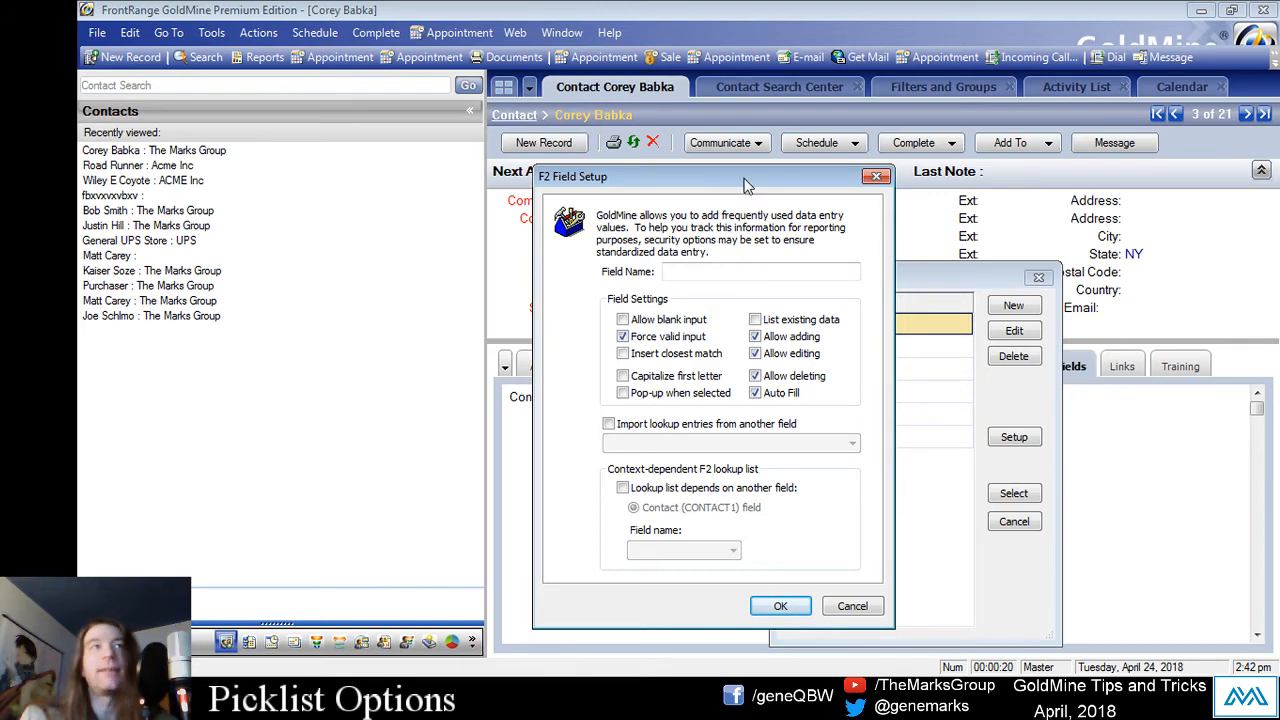
left_click_drag(745, 177, 511, 139)
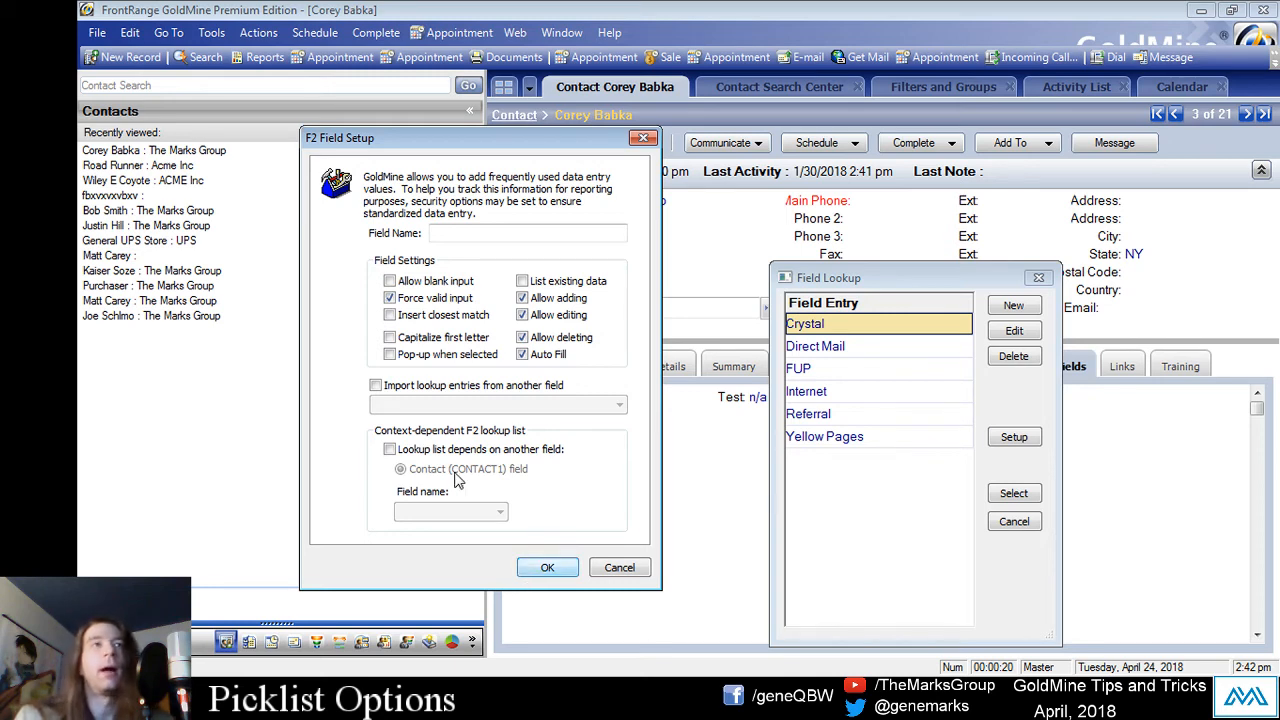
left_click(522, 316)
left_click(522, 315)
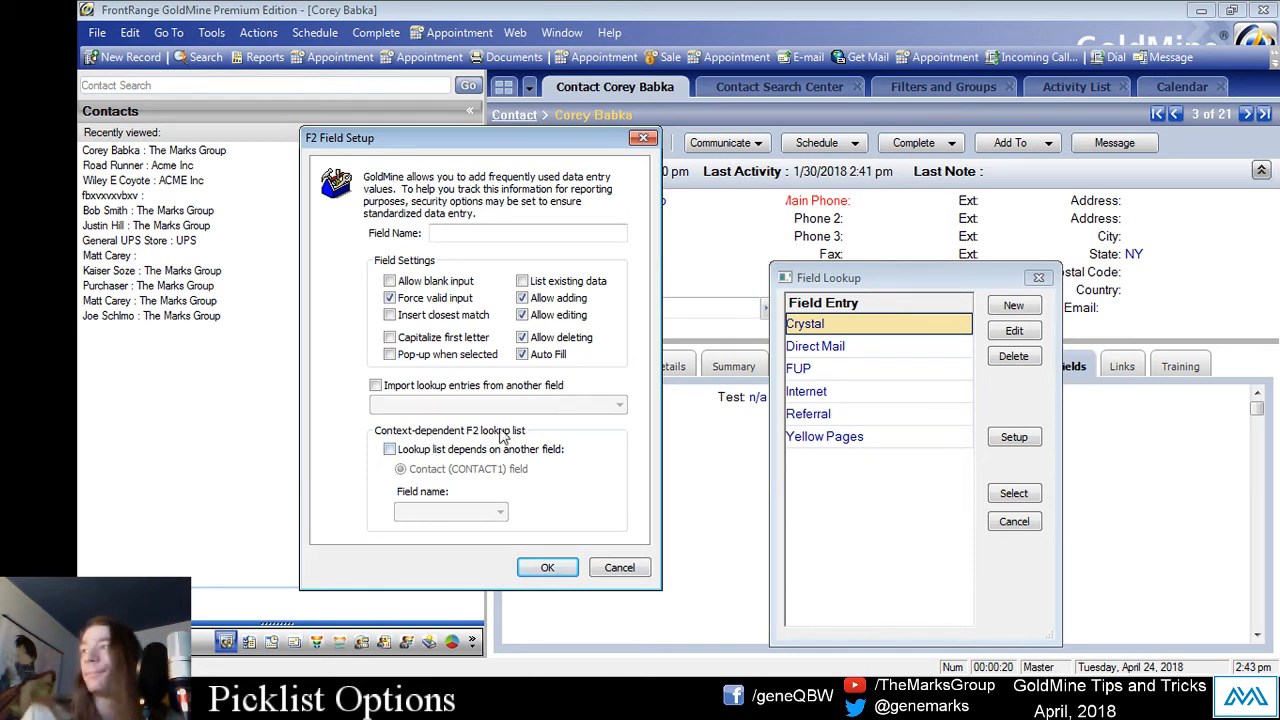
- Try out importing the Source lookup entries from the Customer Type (key1) field, and turn the import off again
left_click(386, 387)
left_click(548, 405)
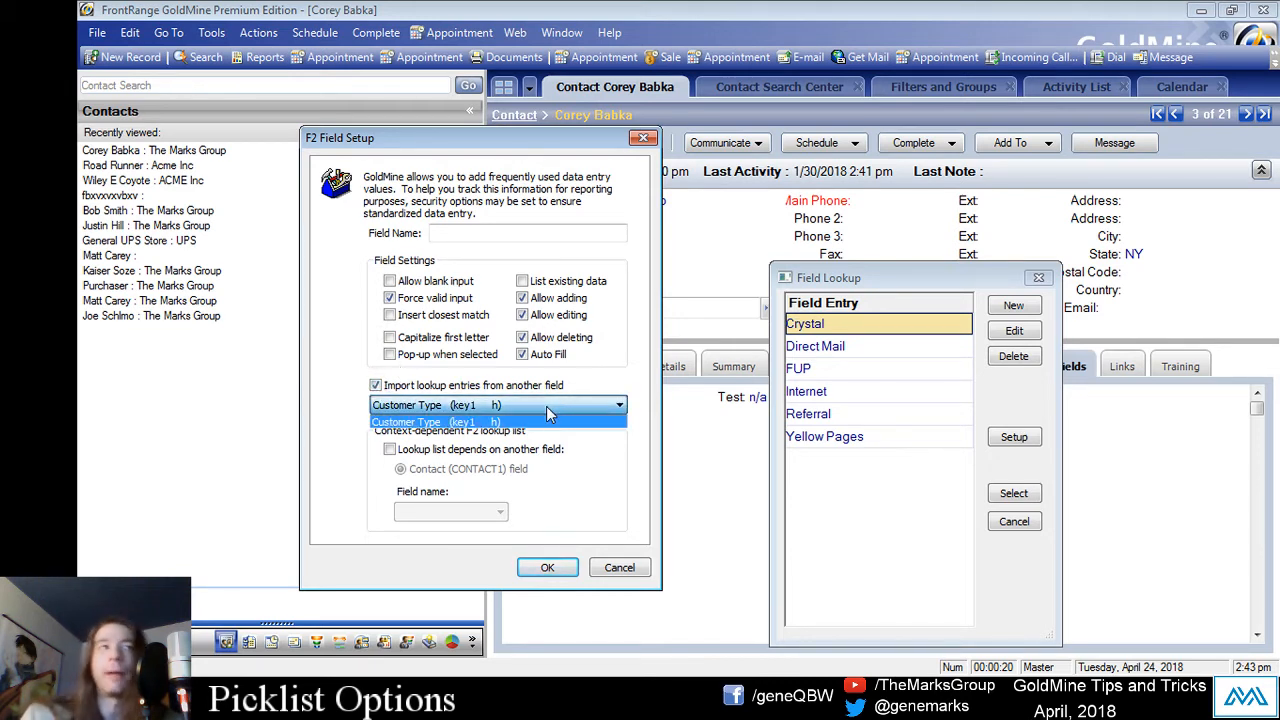
left_click(544, 403)
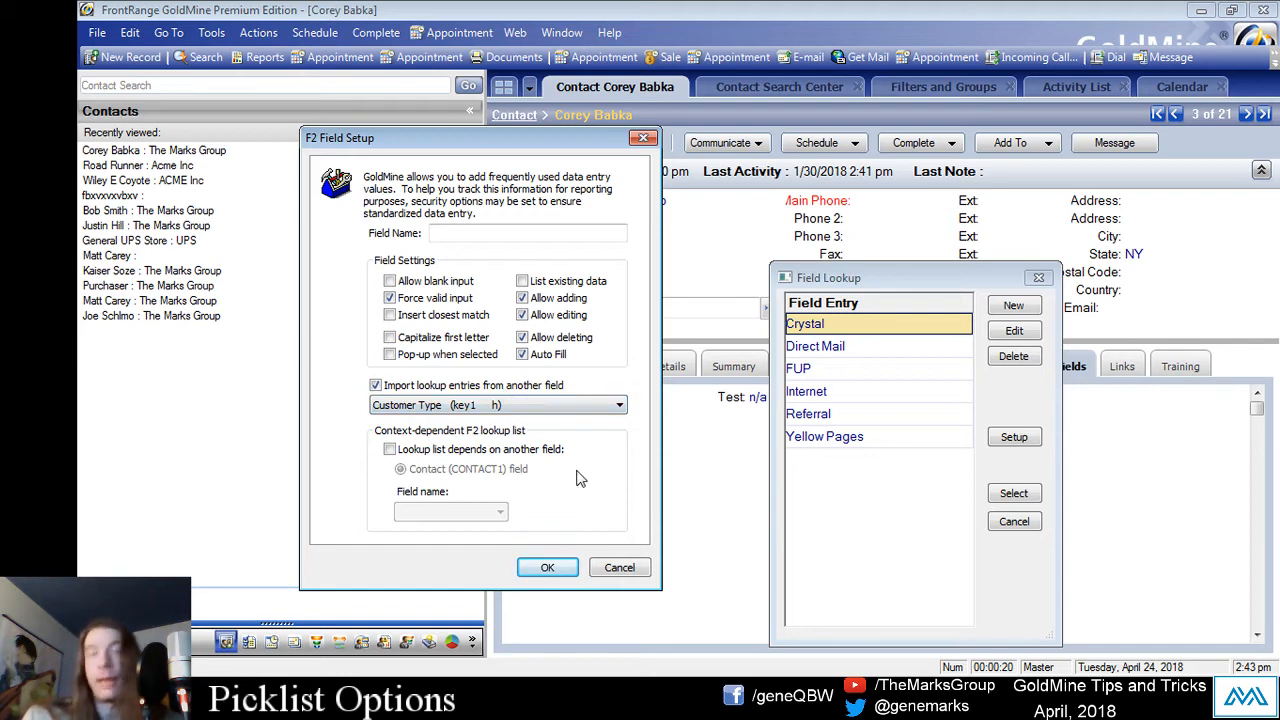
left_click(377, 386)
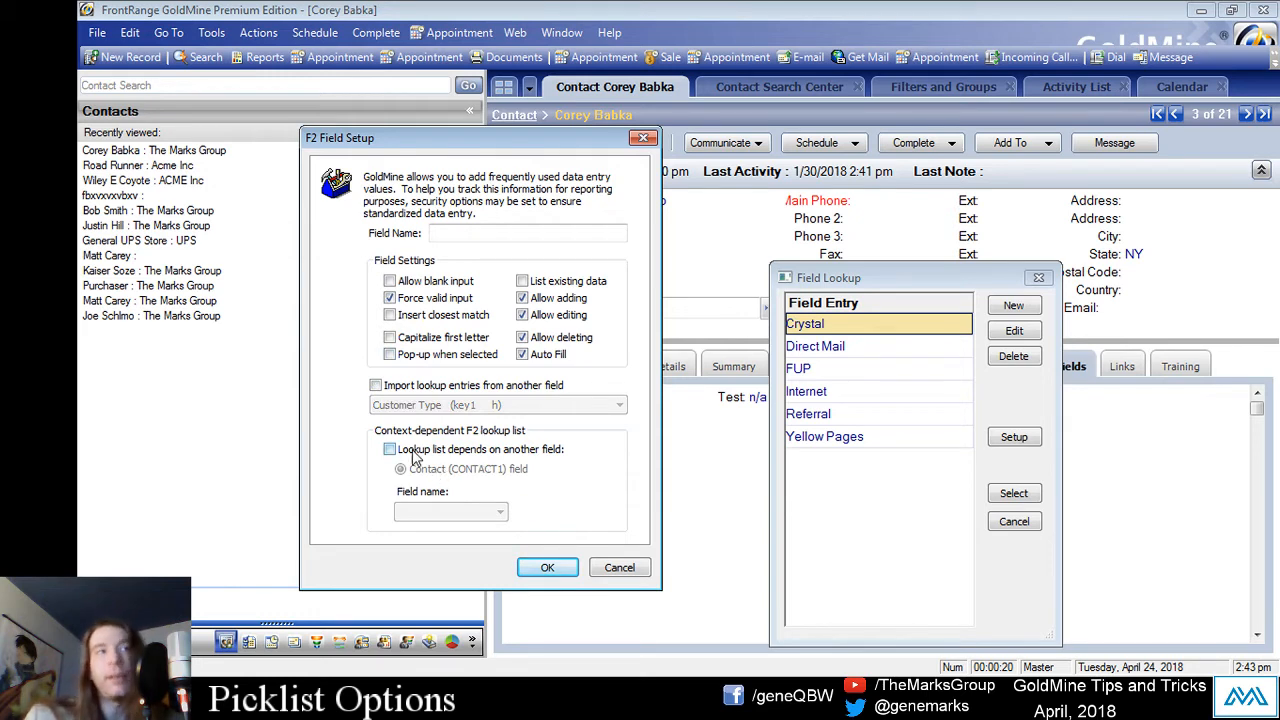
- Make the Source lookup list depend on the contact field KEY1, save the setup, and close the lookup list
left_click(420, 456)
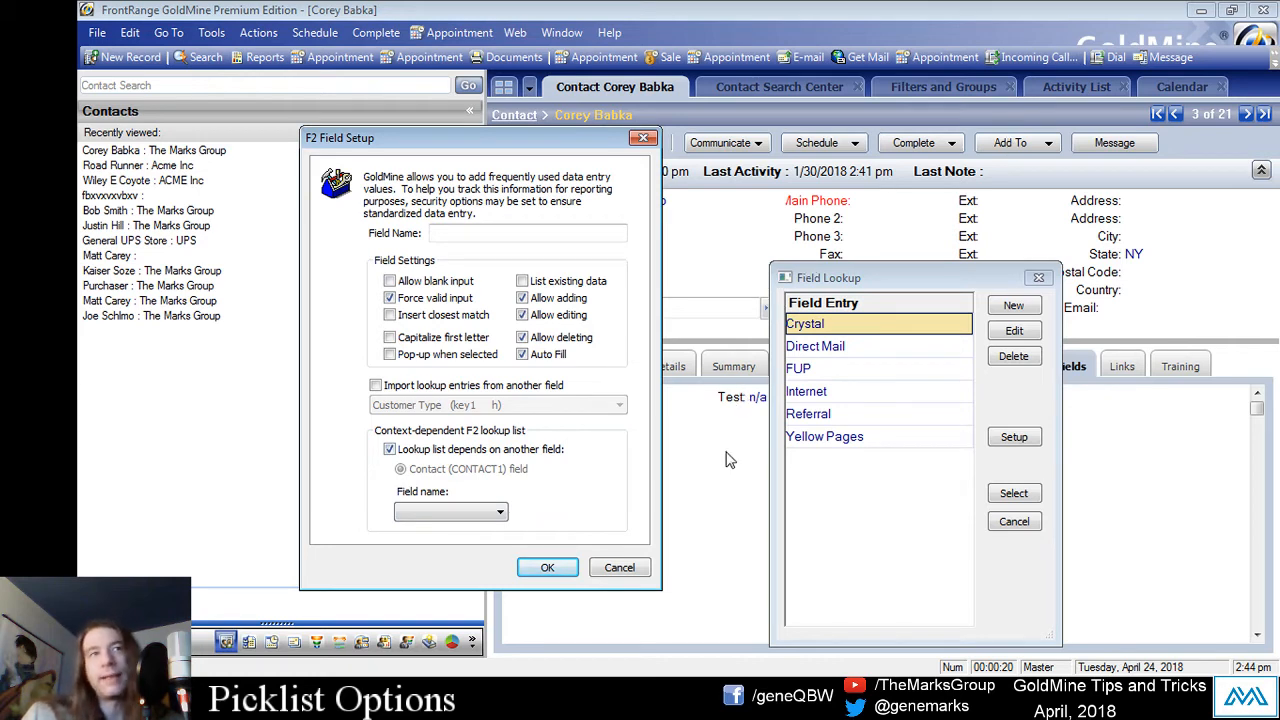
left_click(503, 513)
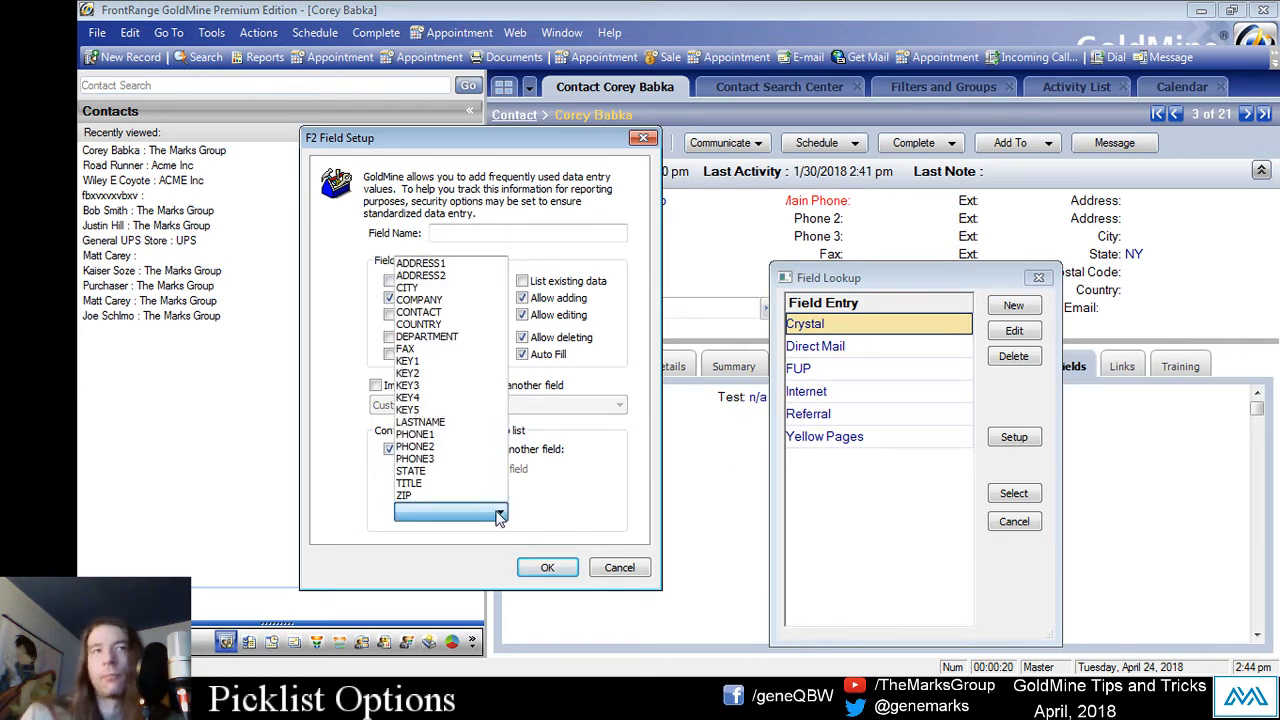
left_click(347, 552)
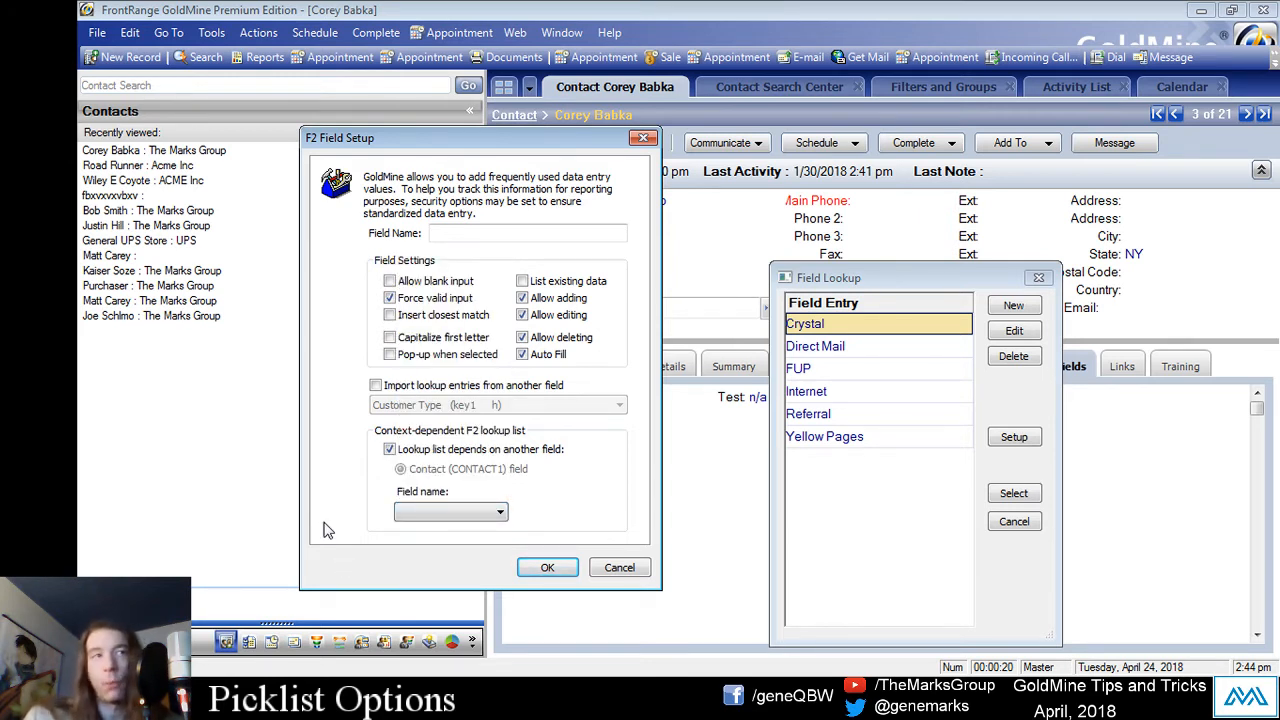
left_click(460, 513)
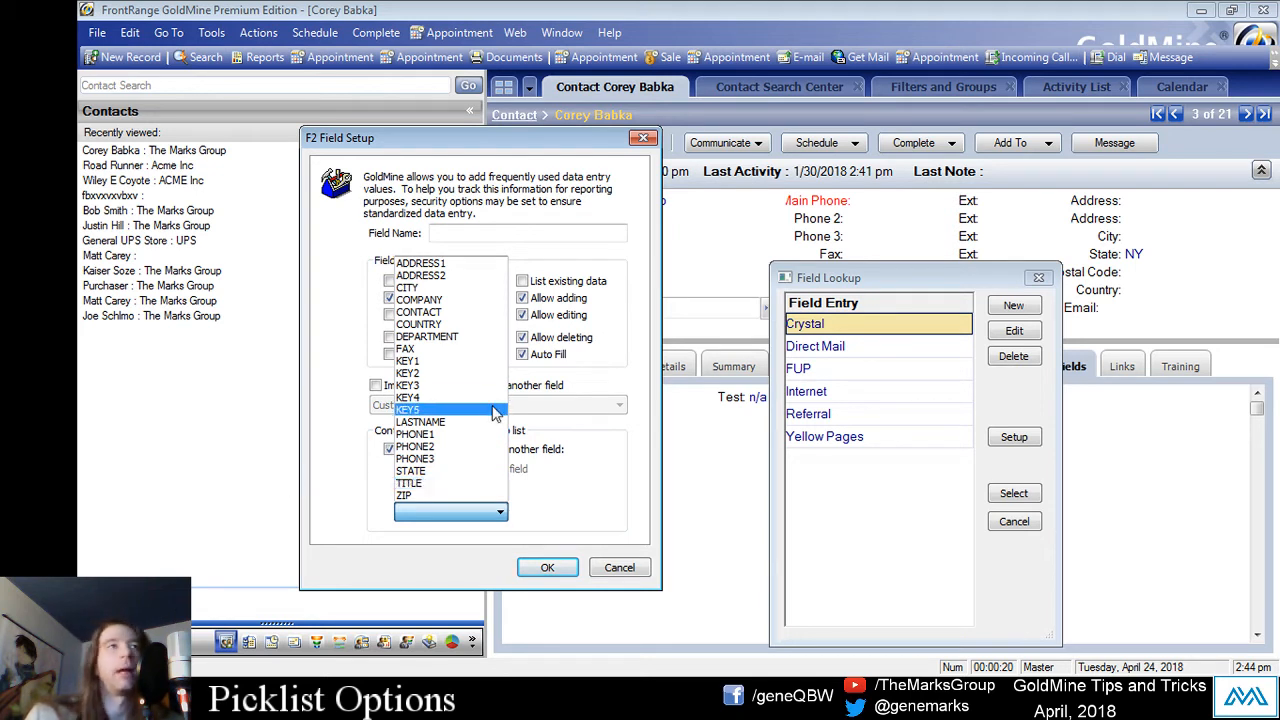
left_click(447, 362)
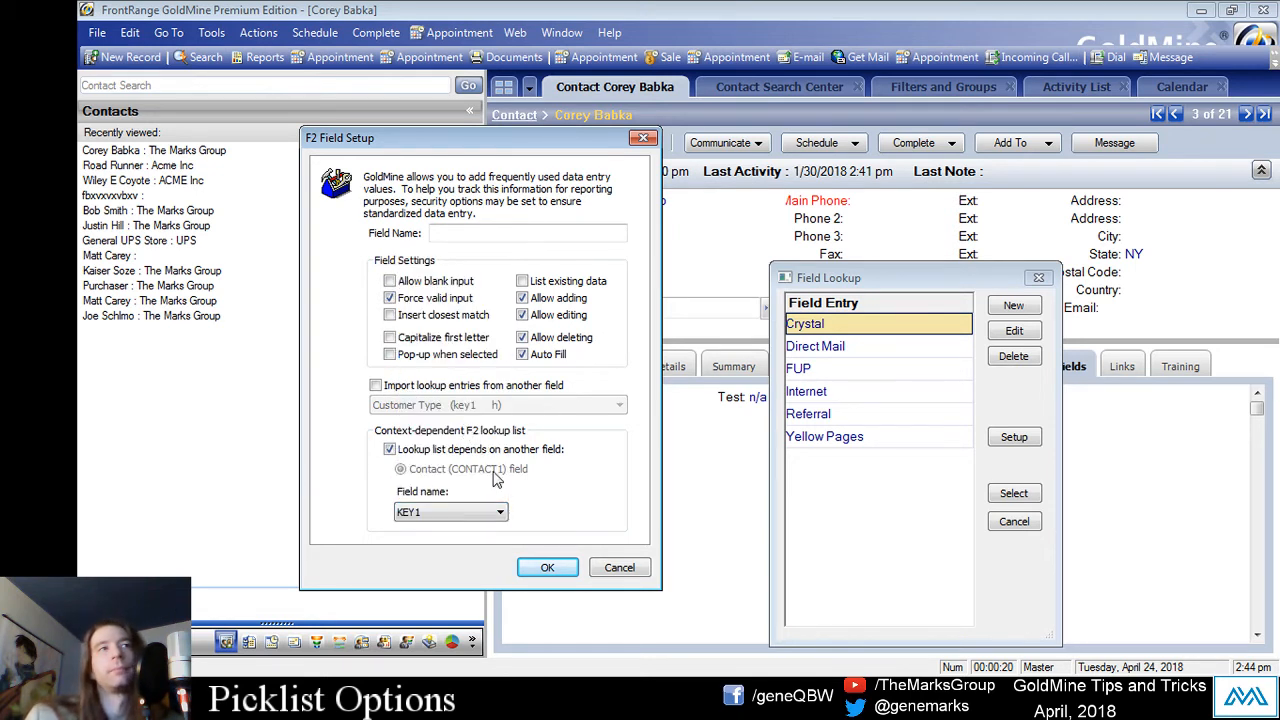
left_click(563, 572)
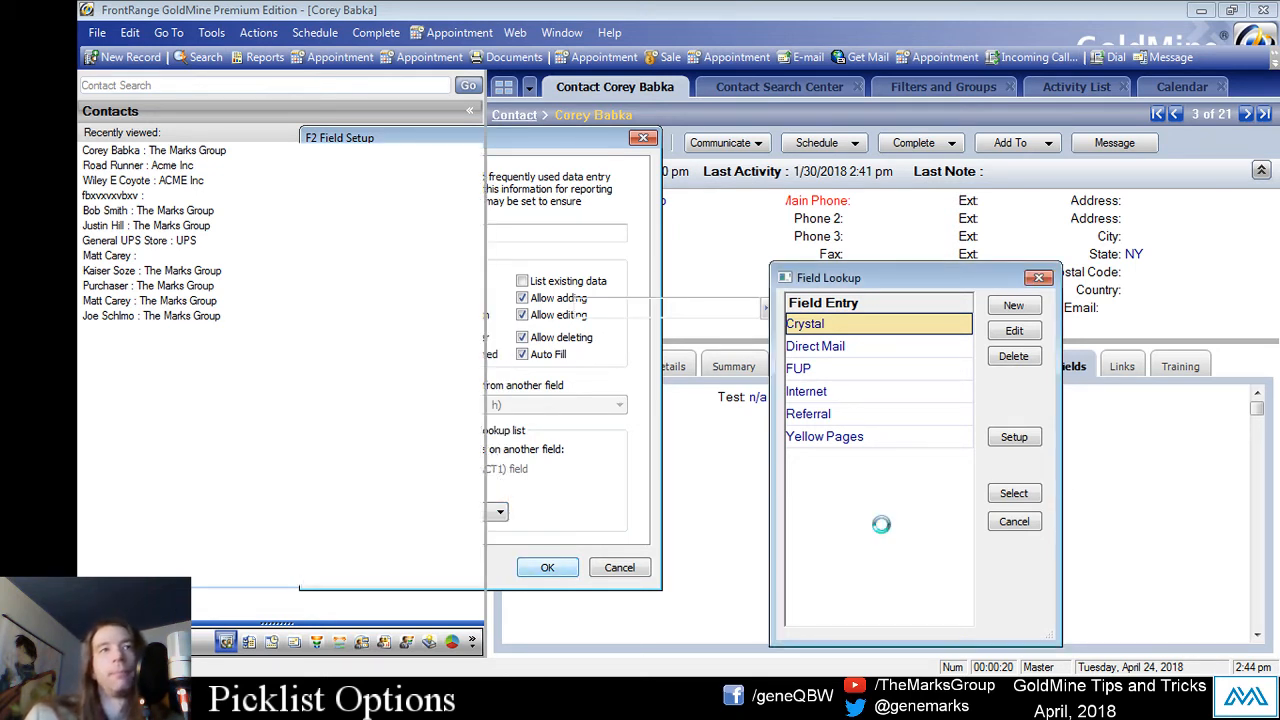
left_click(1013, 522)
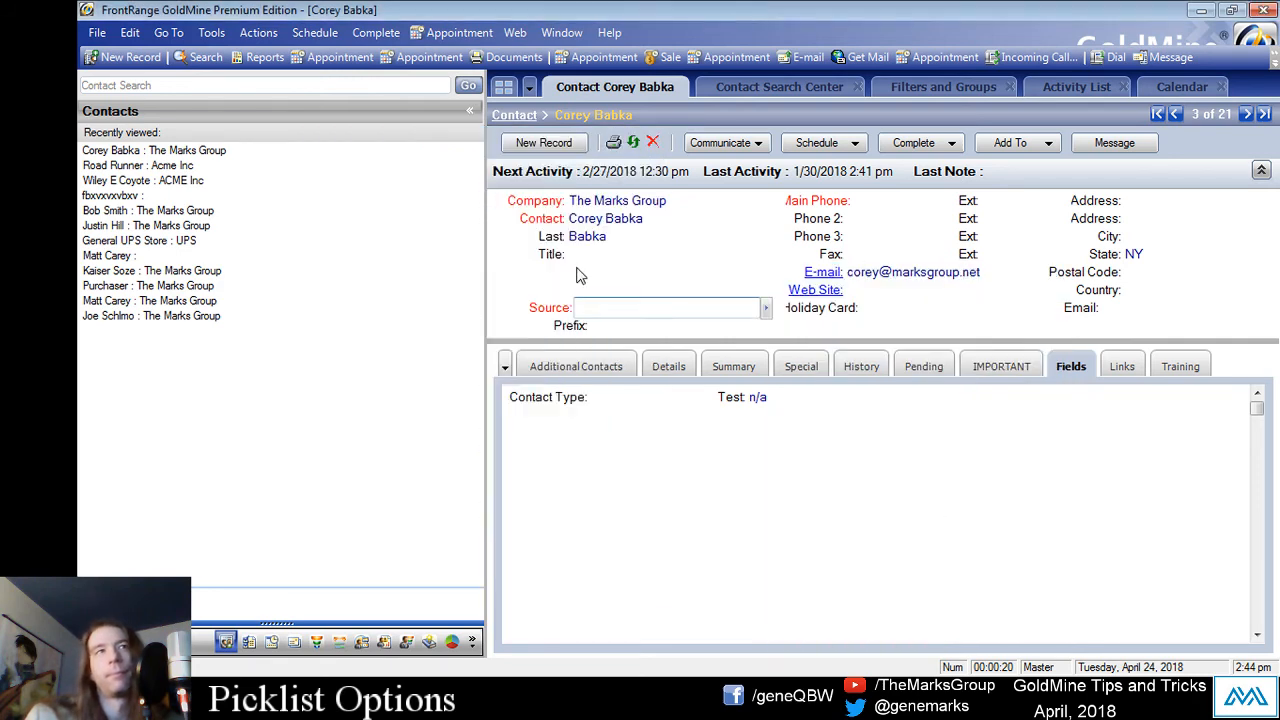
- Review the Source lookup list's KEY1 column and its dependency setup, and close both without choosing an entry
key("F2")
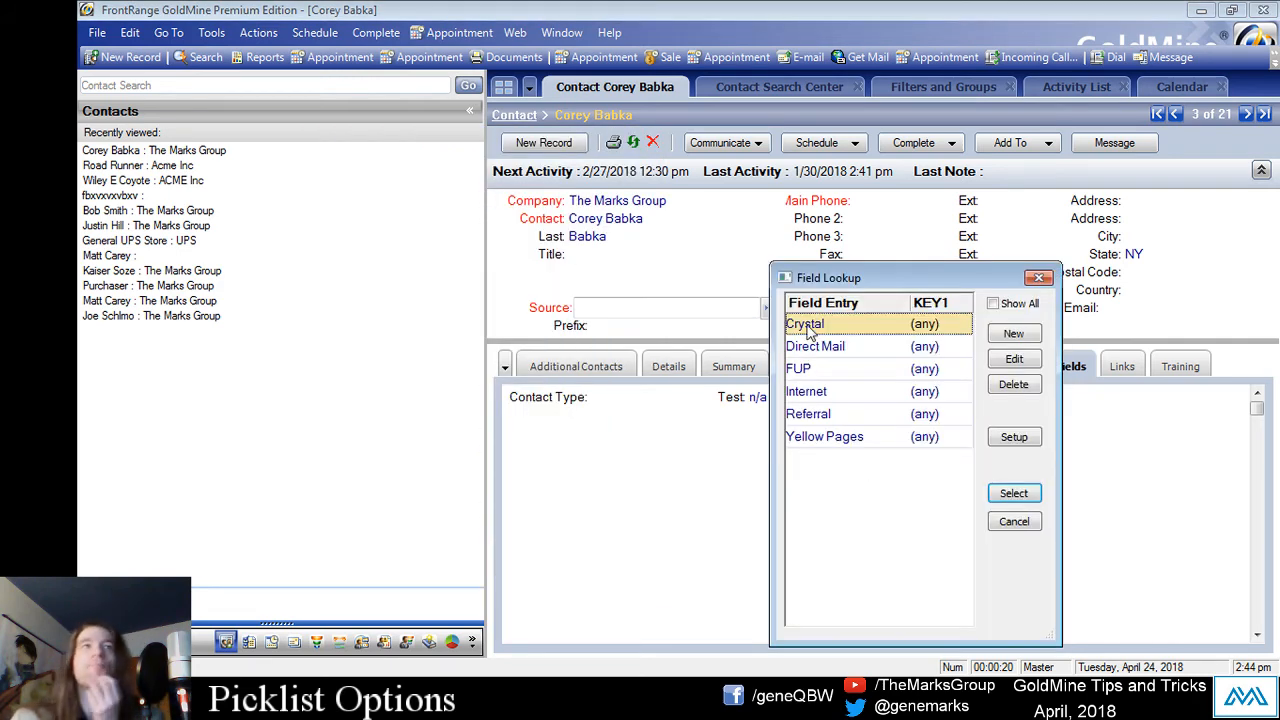
left_click_drag(884, 285, 881, 216)
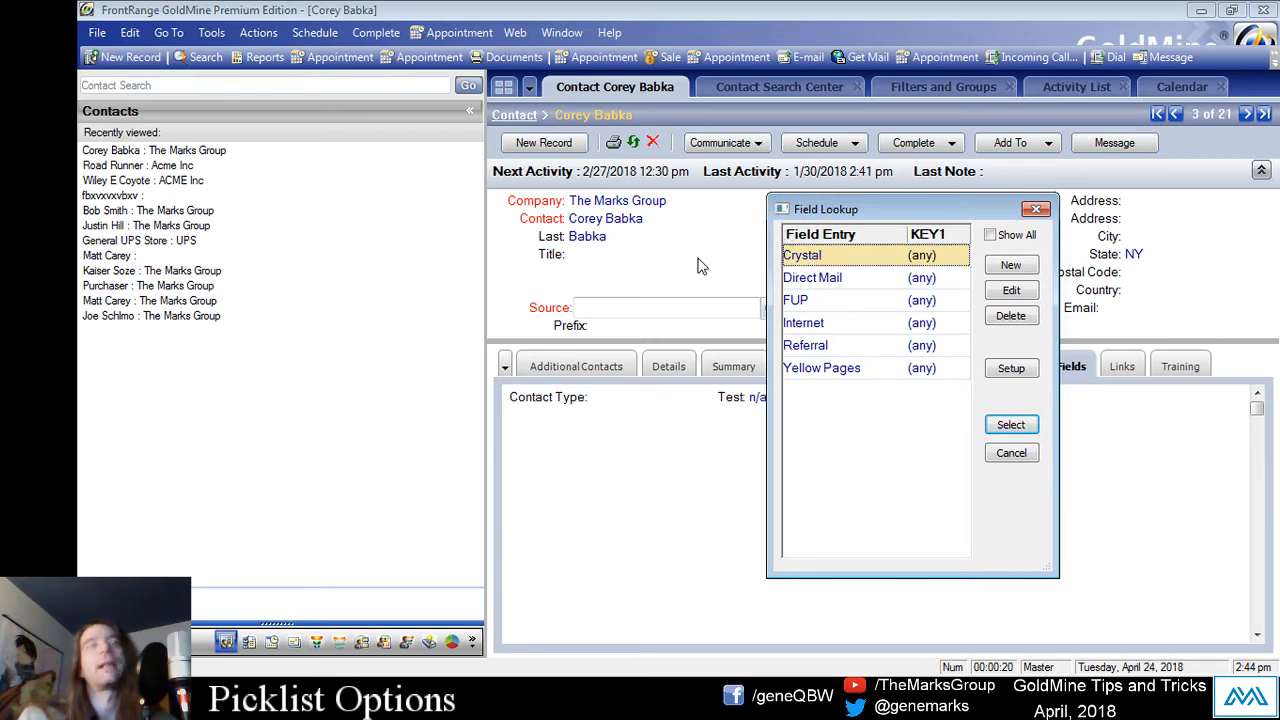
left_click(1011, 368)
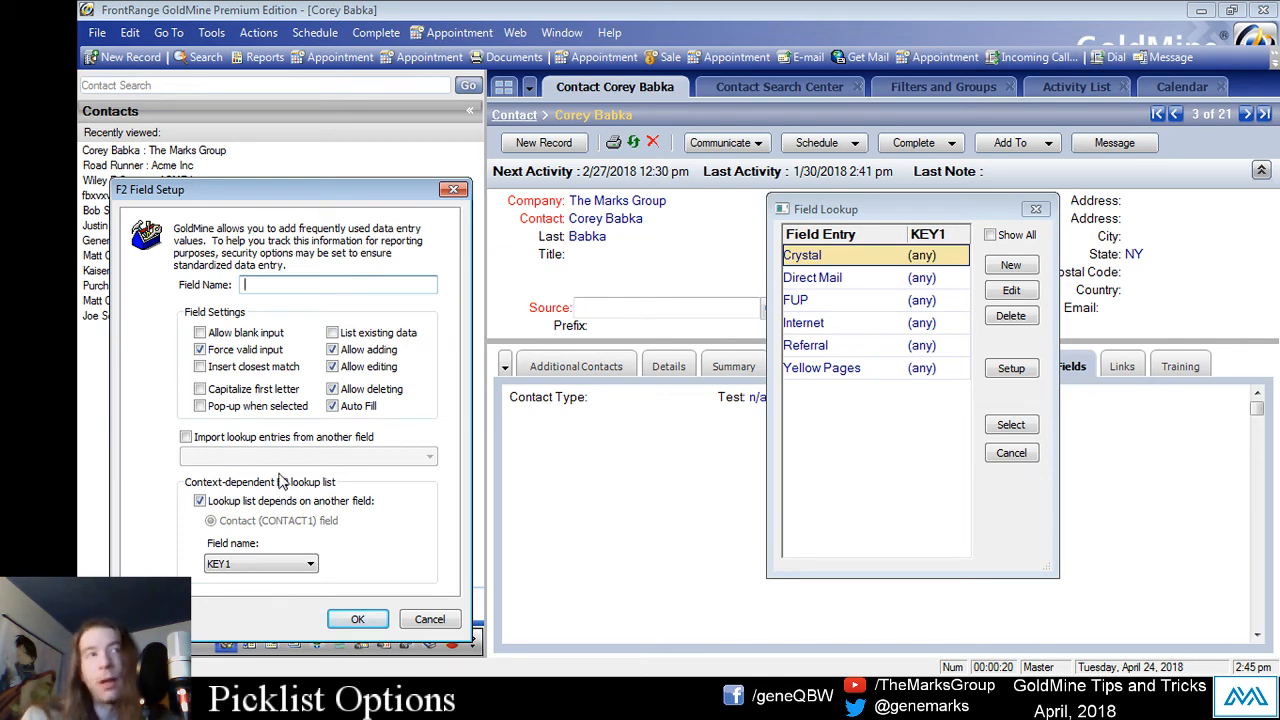
key("Escape")
key("Escape")
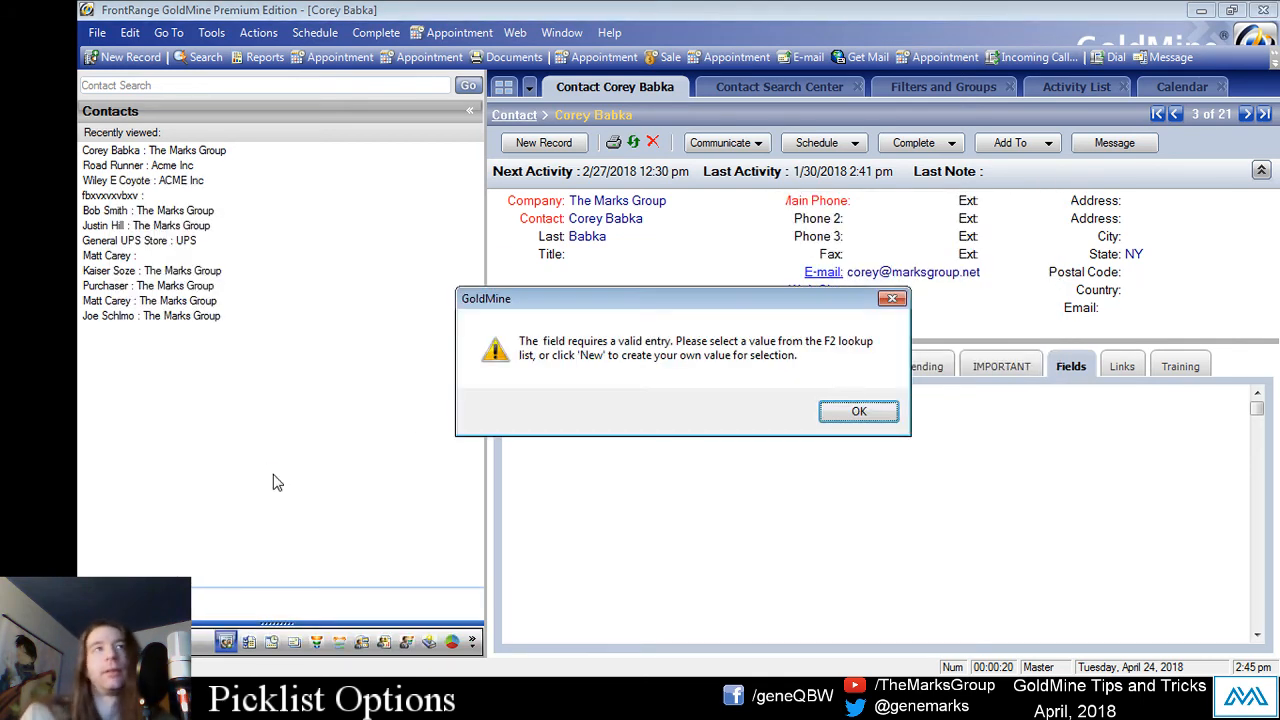
left_click(858, 410)
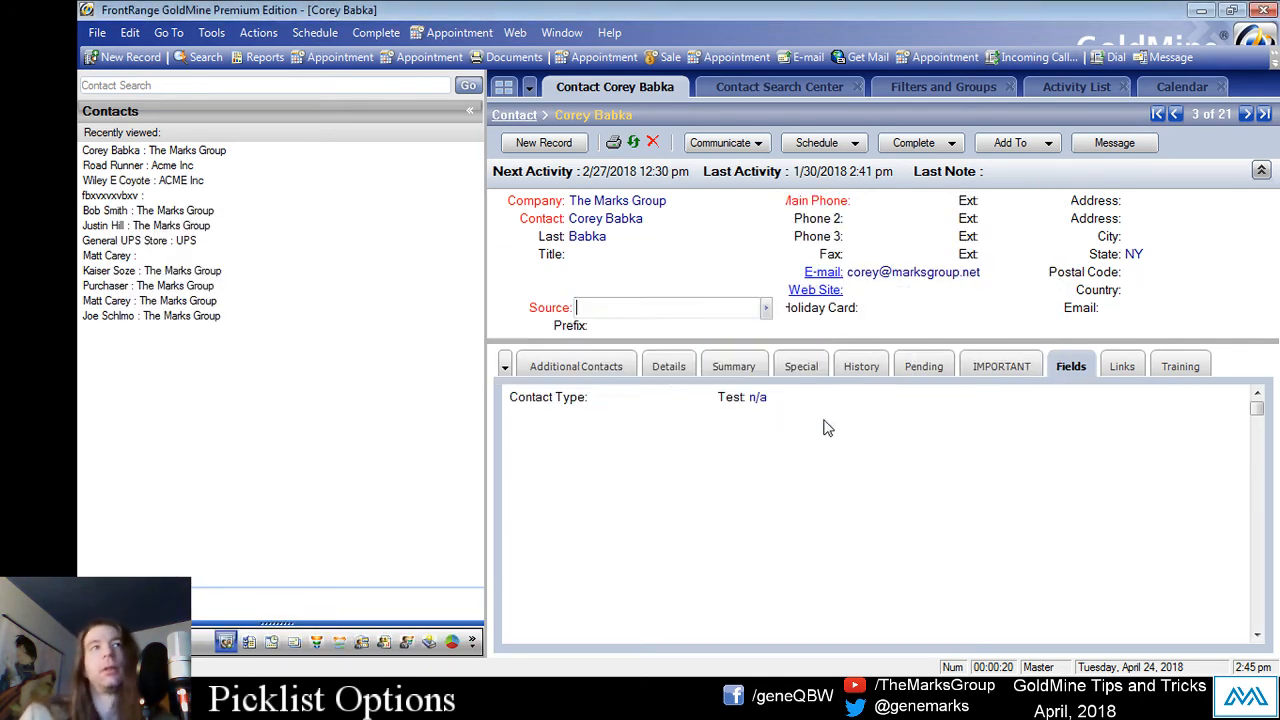
- Edit the Crystal entry in the Source lookup list so that it is only valid when KEY1 contains Prospect
double_click(679, 306)
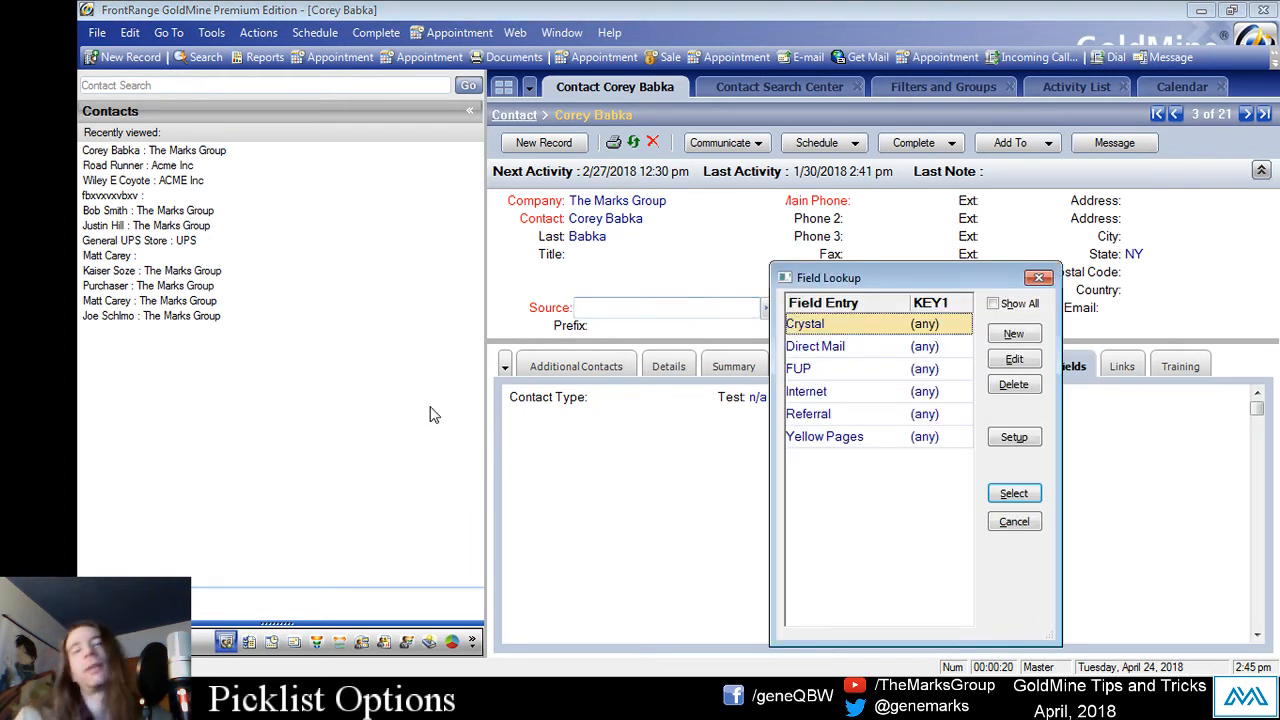
left_click_drag(893, 272, 912, 223)
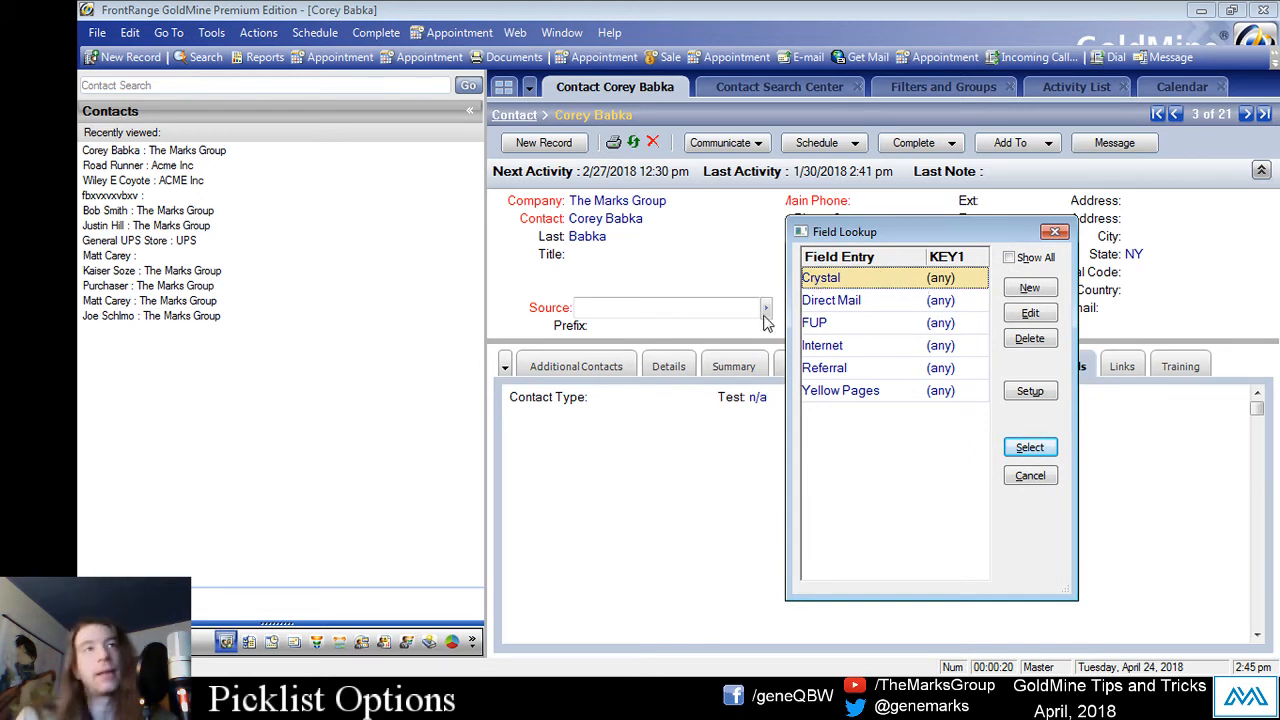
left_click(1012, 316)
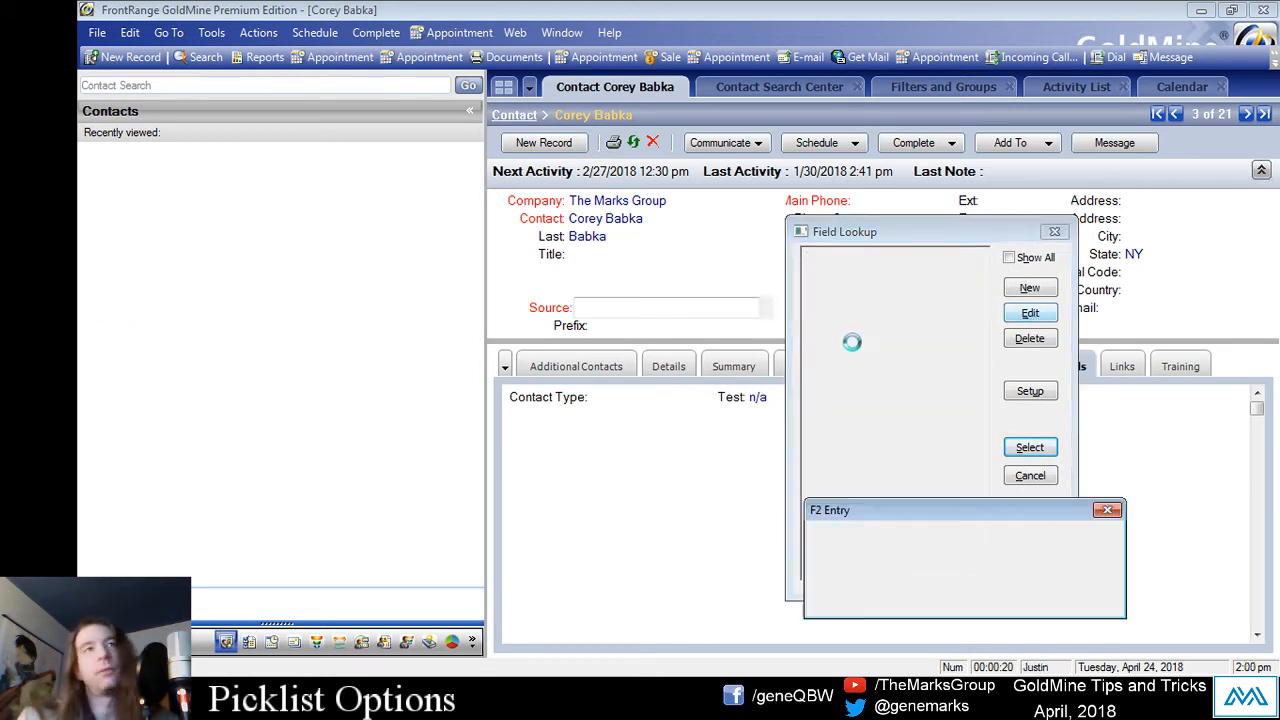
left_click_drag(914, 500, 430, 343)
double_click(394, 396)
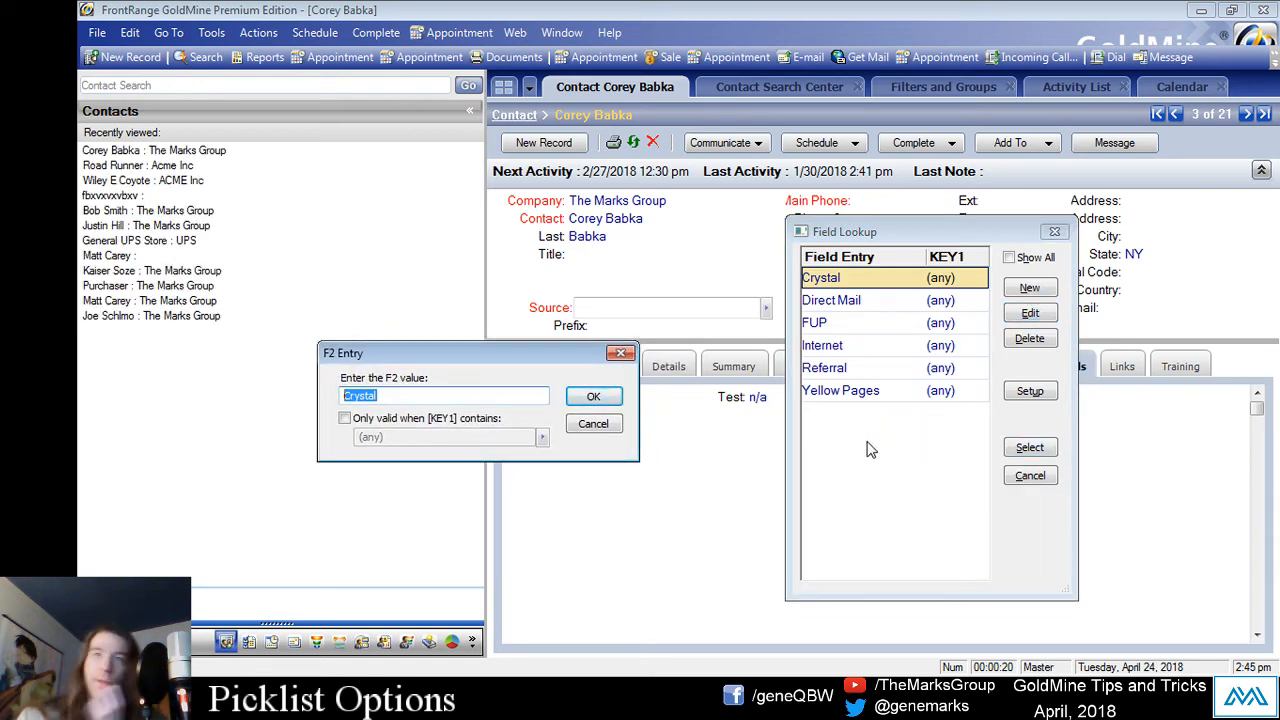
left_click(344, 418)
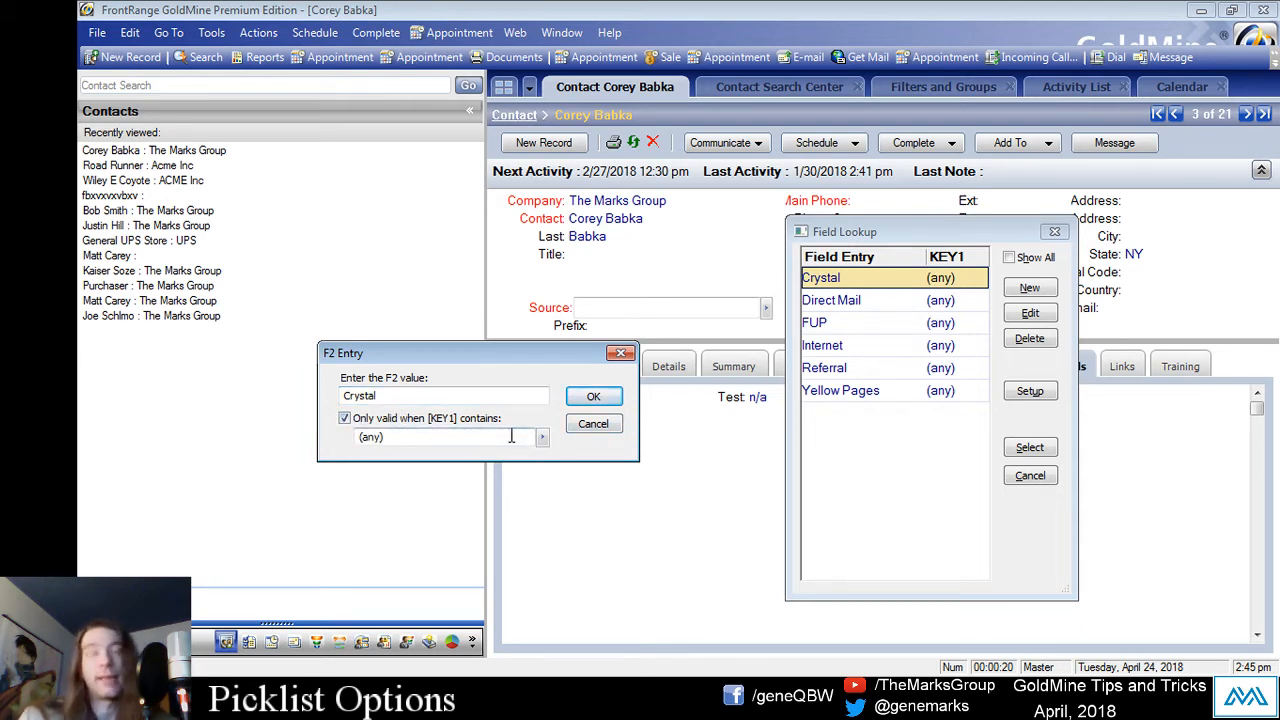
left_click(542, 437)
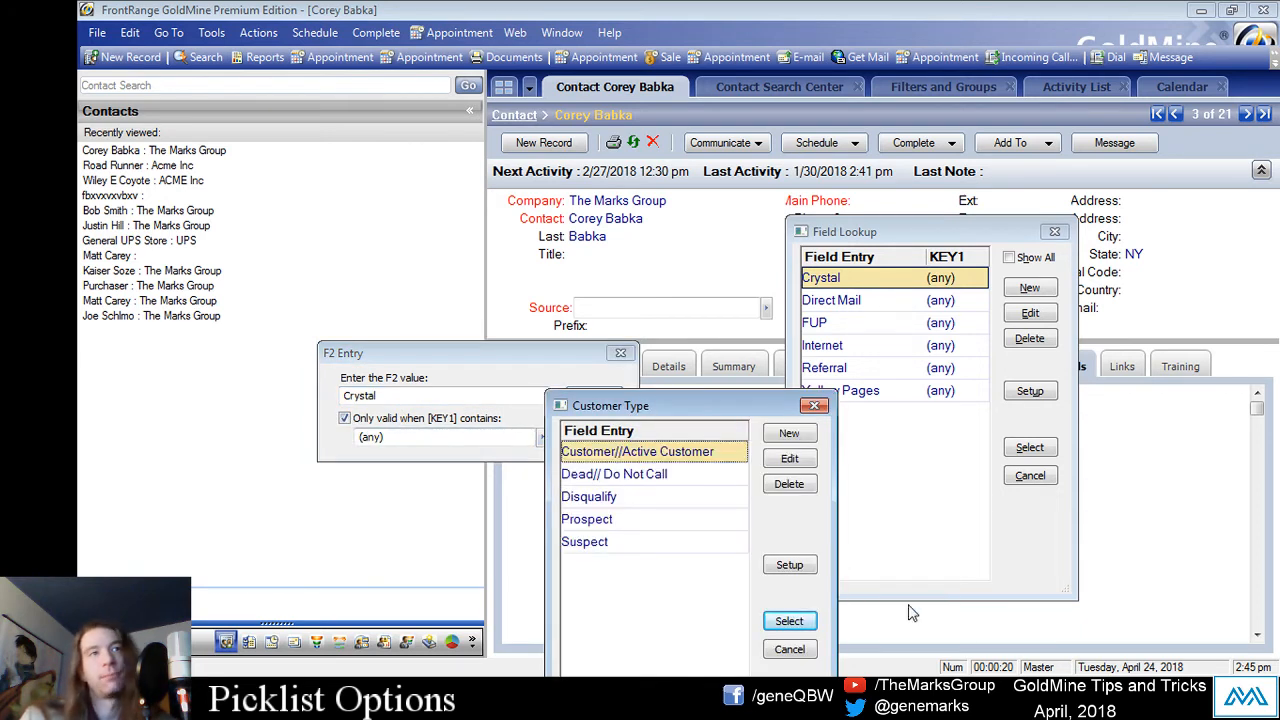
double_click(618, 520)
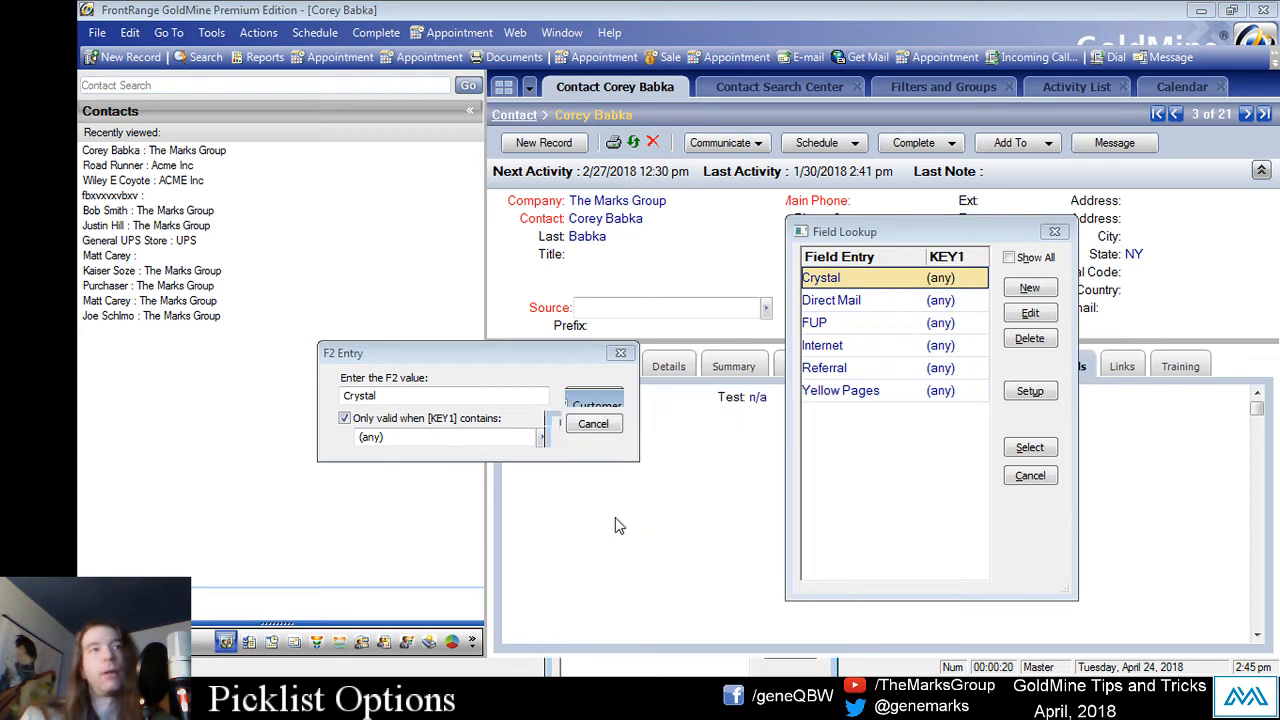
left_click(593, 396)
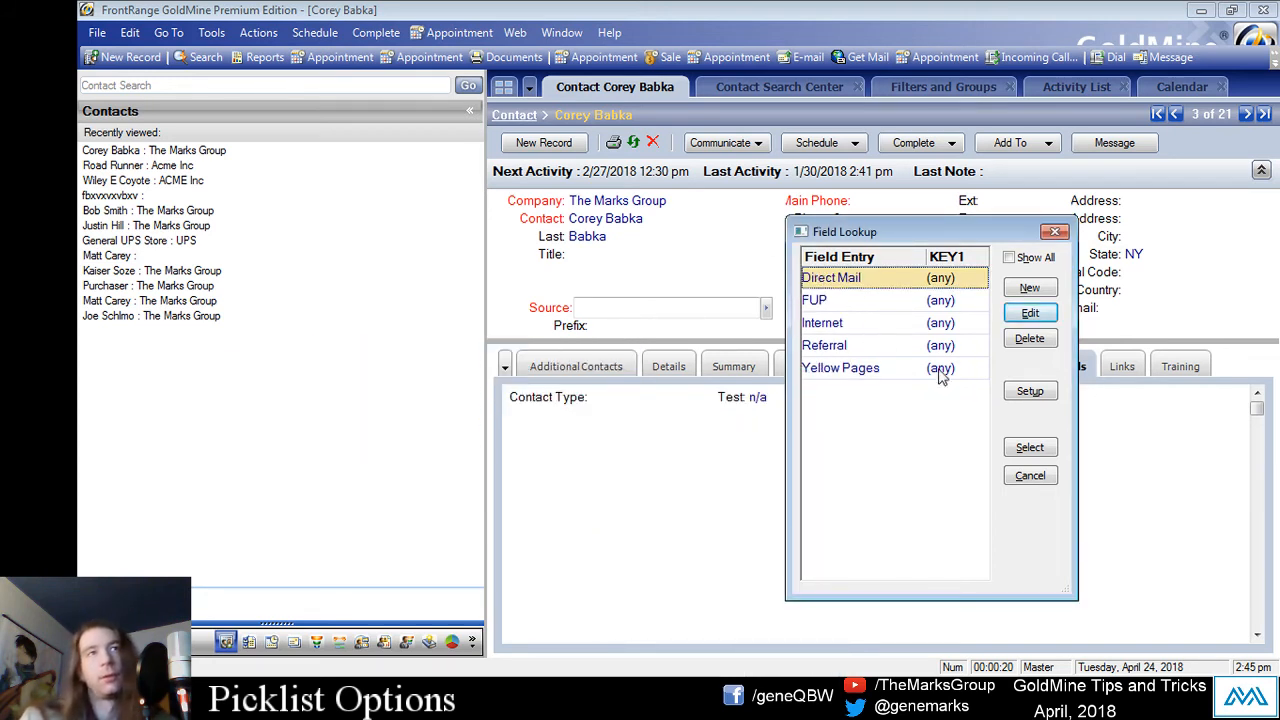
- Turn on Show All in the Source lookup list, and set the contact's Source to Direct Mail
left_click(1036, 260)
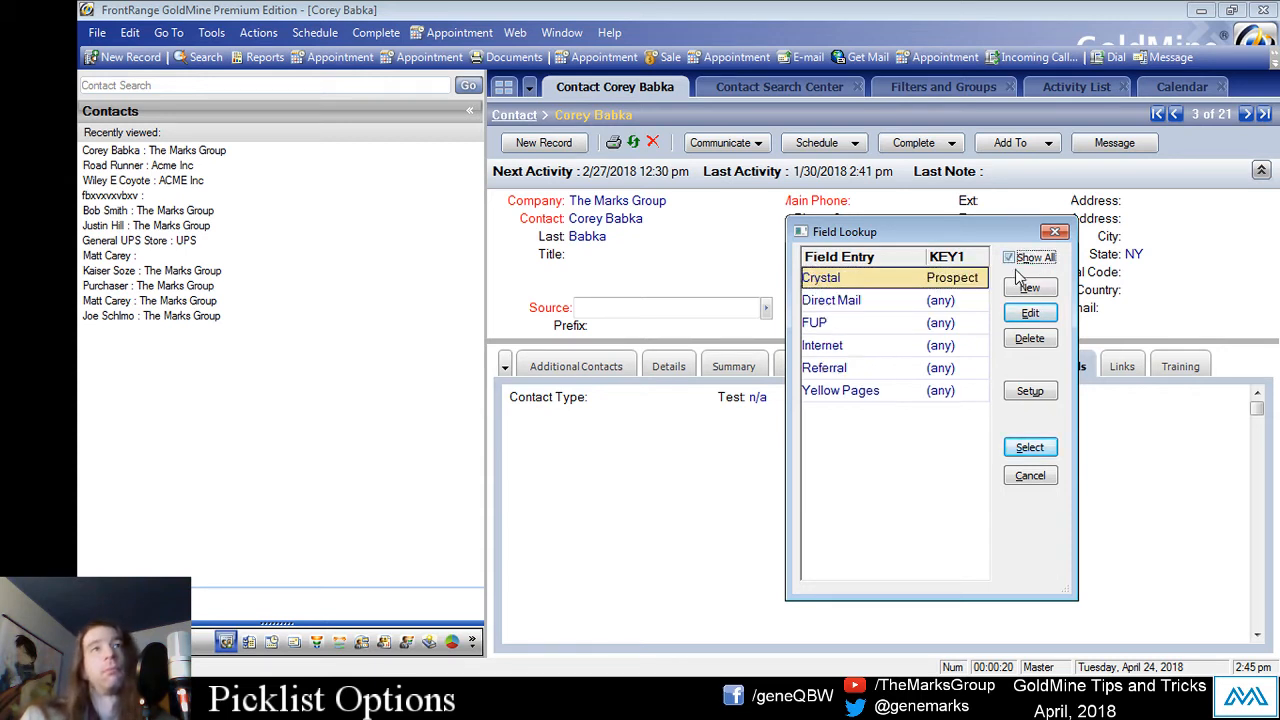
left_click(882, 303)
left_click(848, 275)
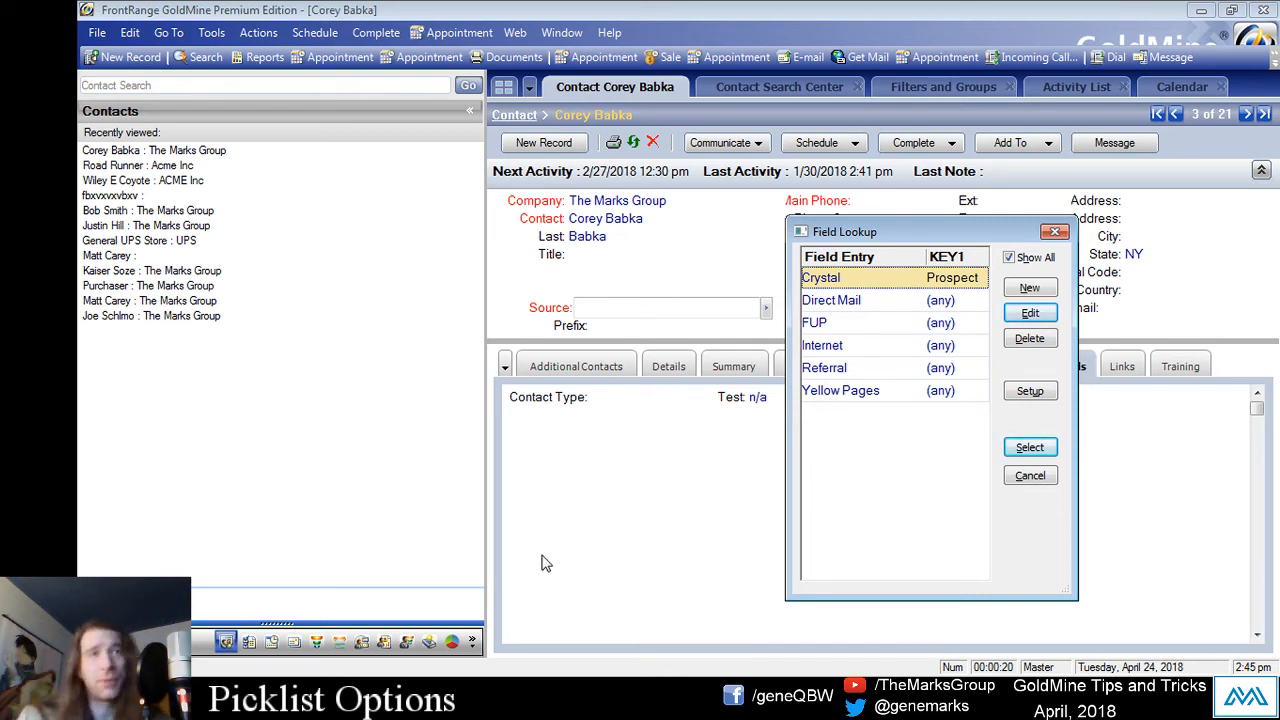
left_click(1026, 474)
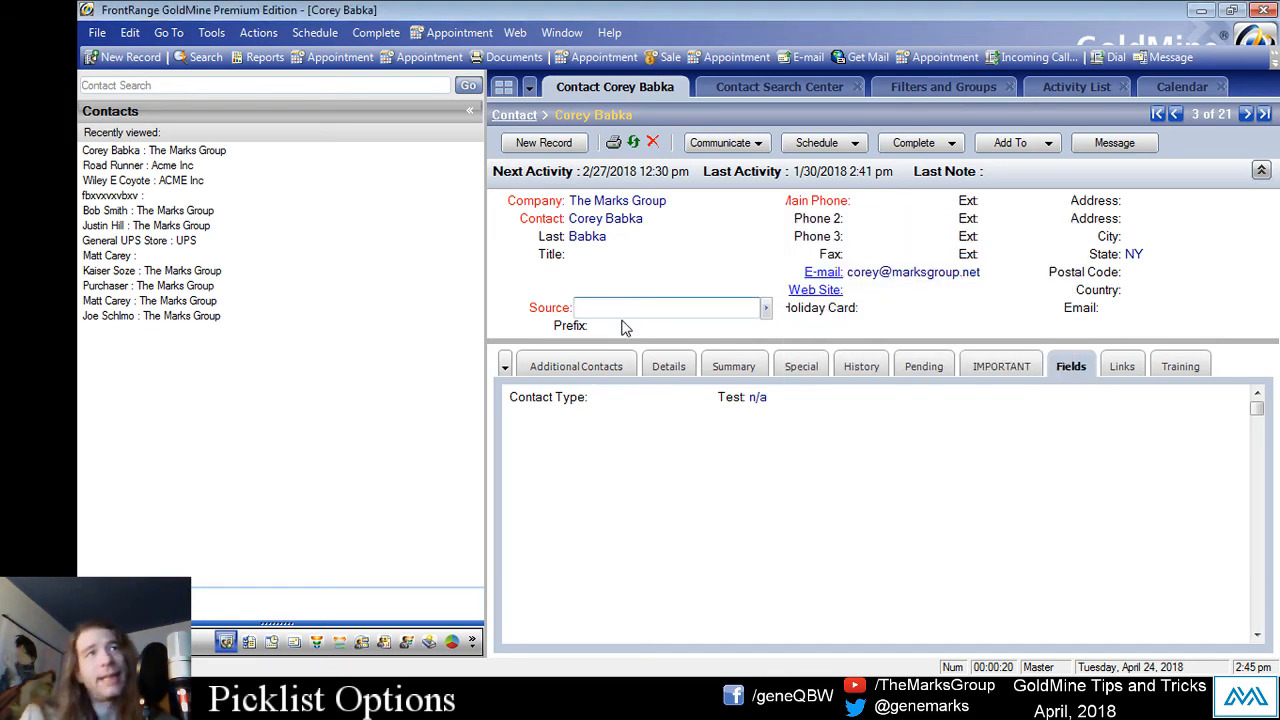
key("F2")
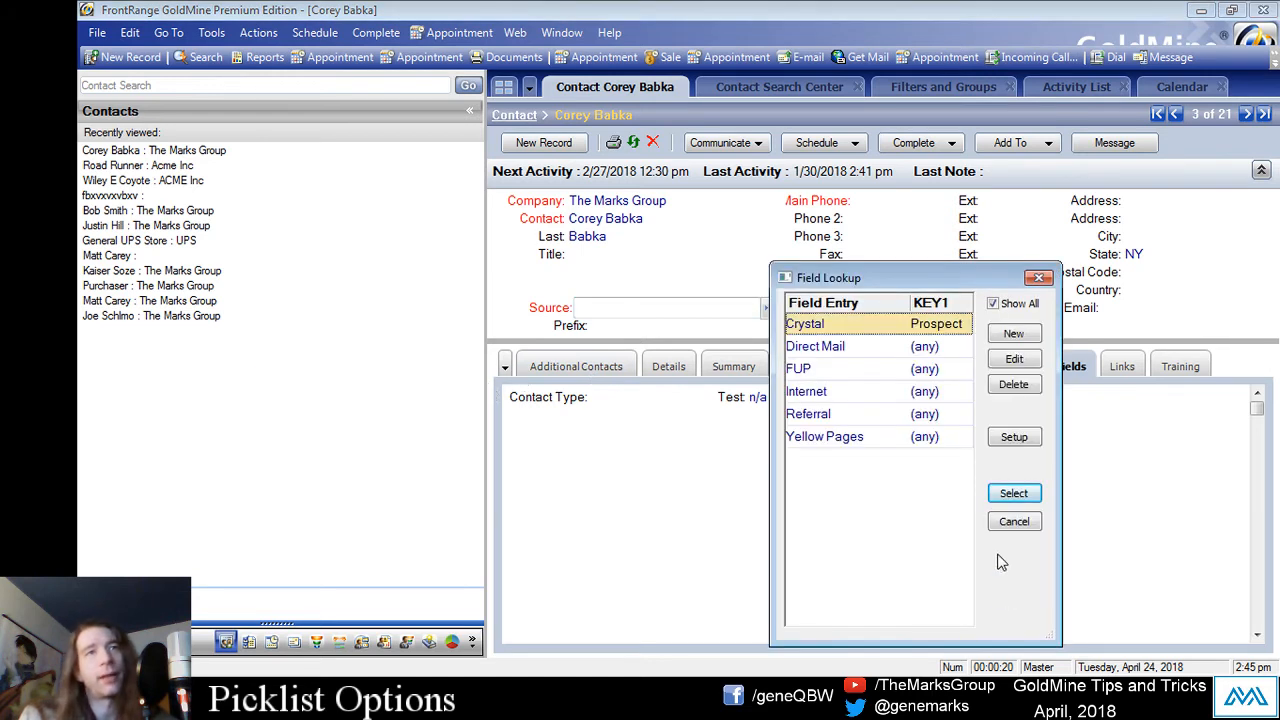
double_click(834, 347)
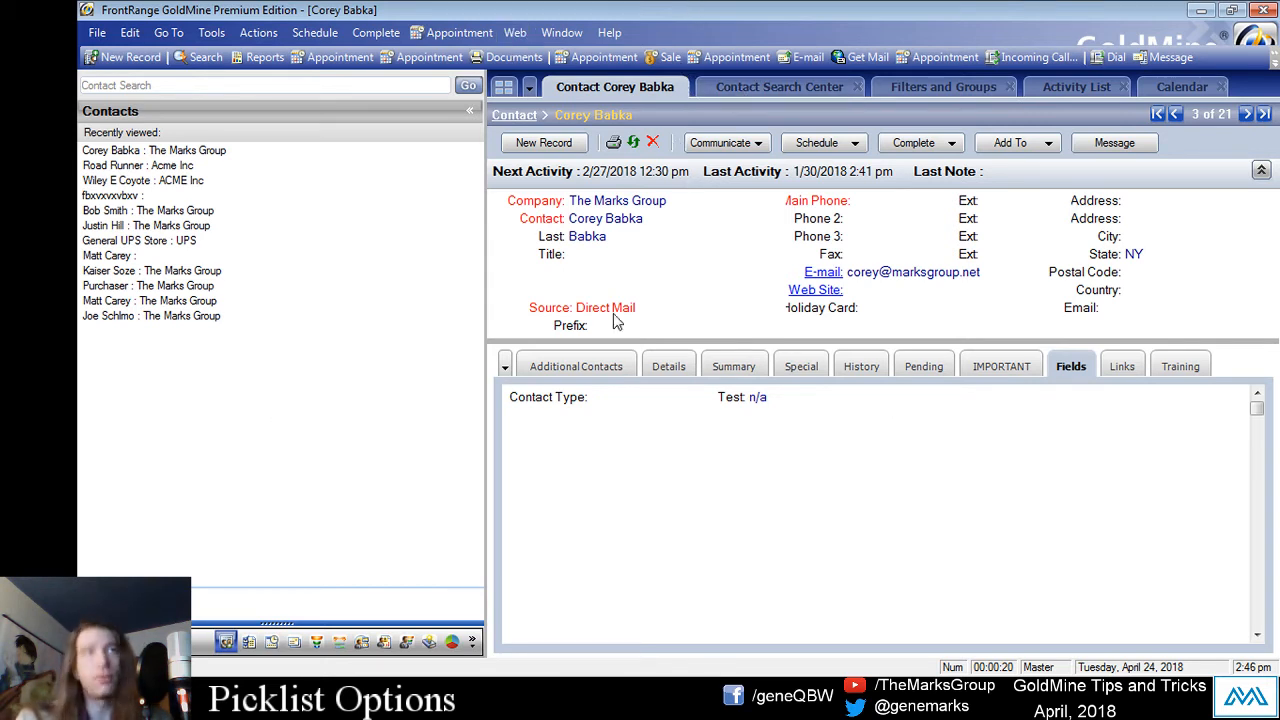
- Reduce the Contact Search Center to its single first Company criterion by removing all AND rows, and return to the contact record
left_click(762, 90)
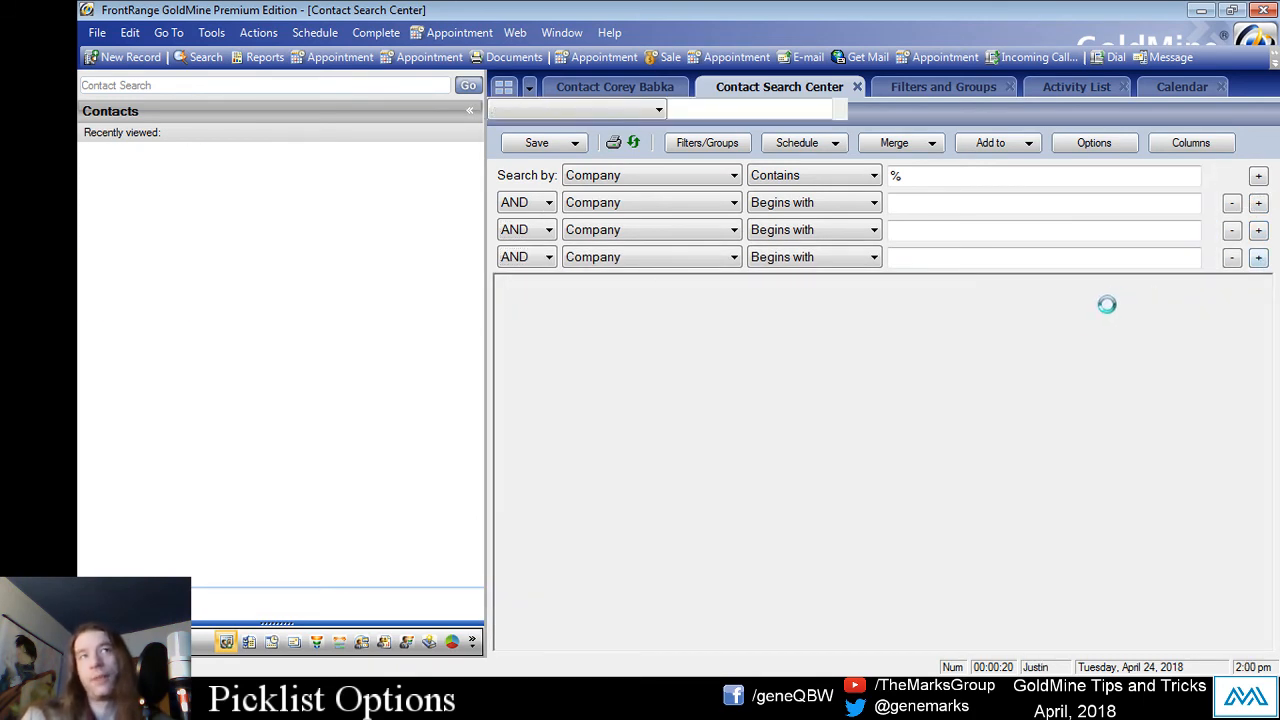
left_click(1258, 257)
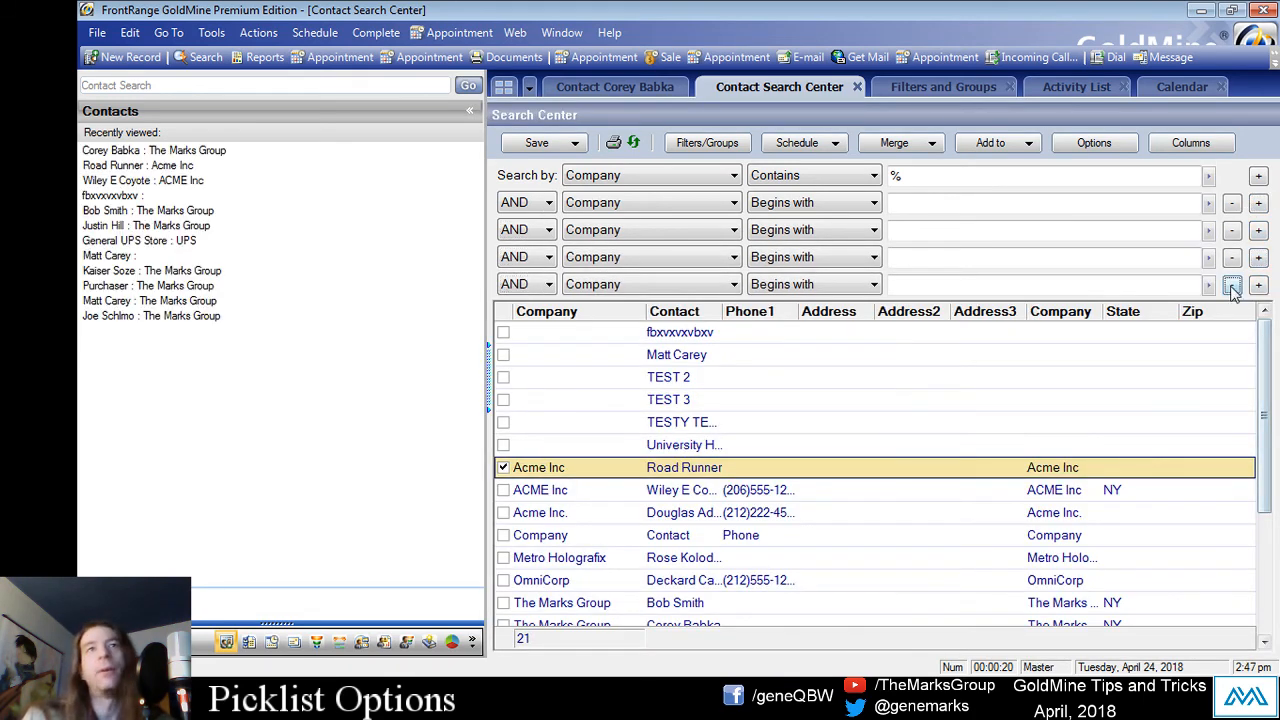
left_click(1232, 284)
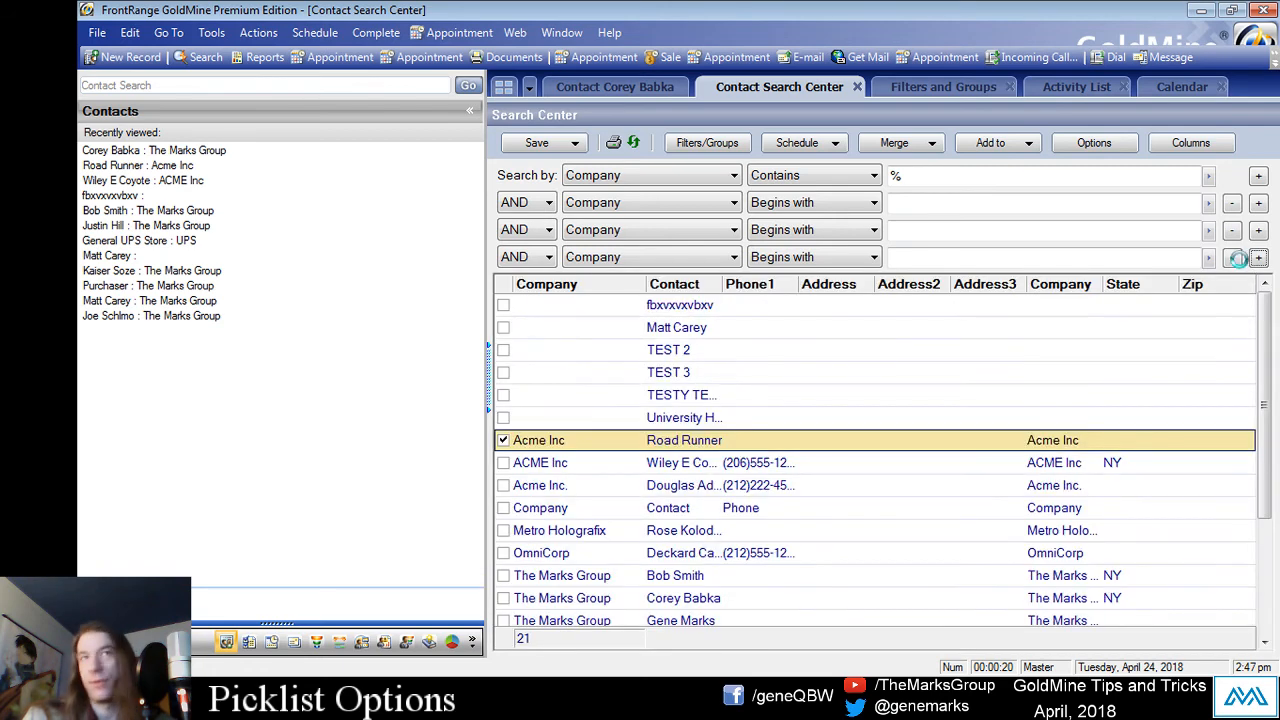
left_click(1232, 257)
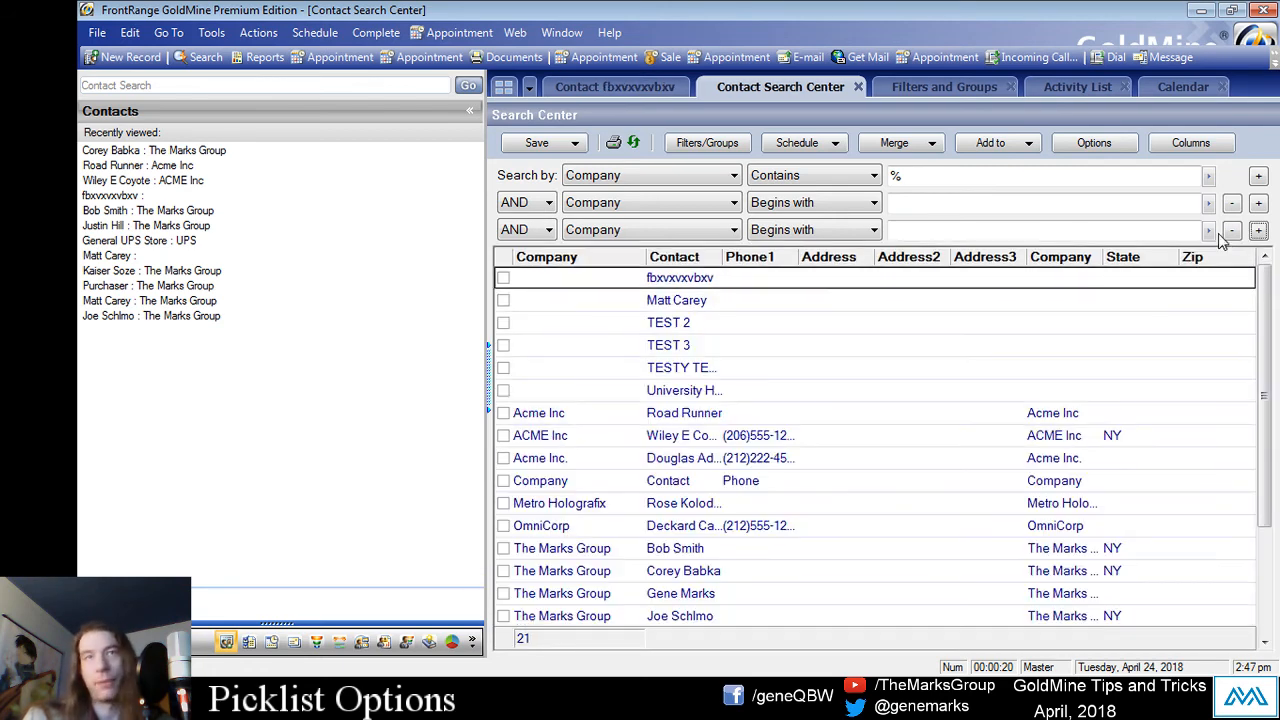
left_click(1232, 230)
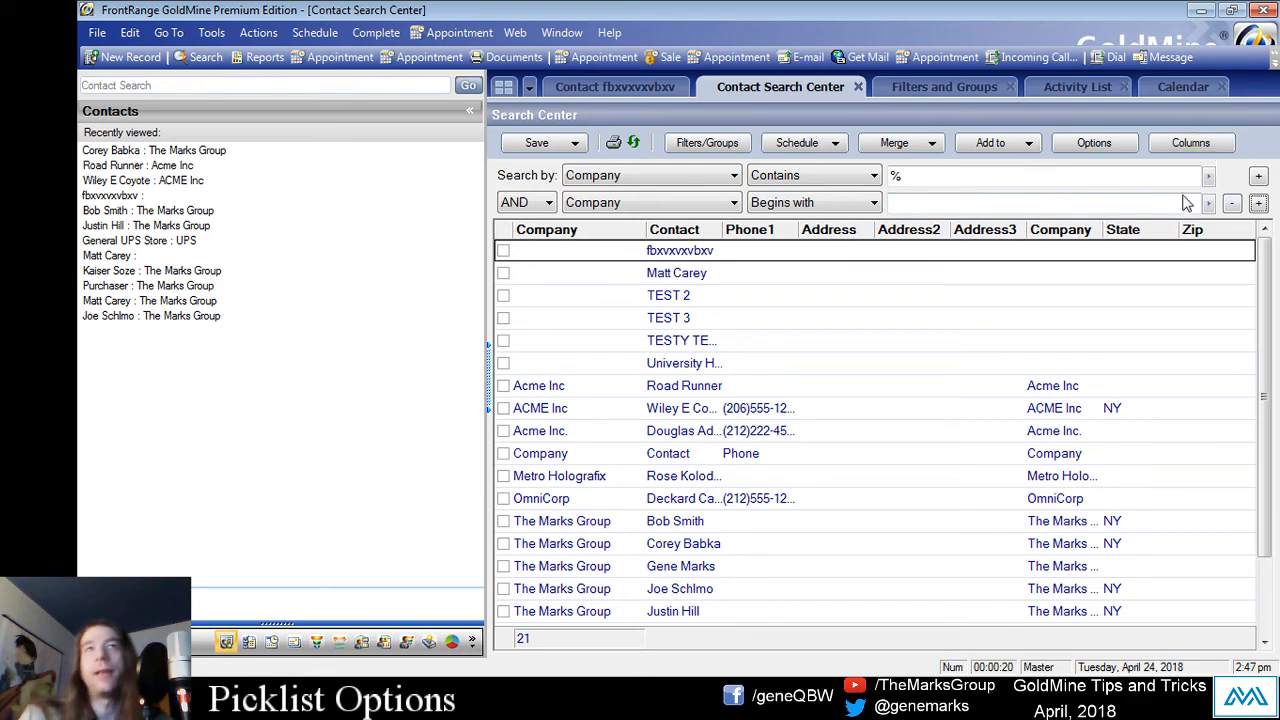
left_click(1233, 203)
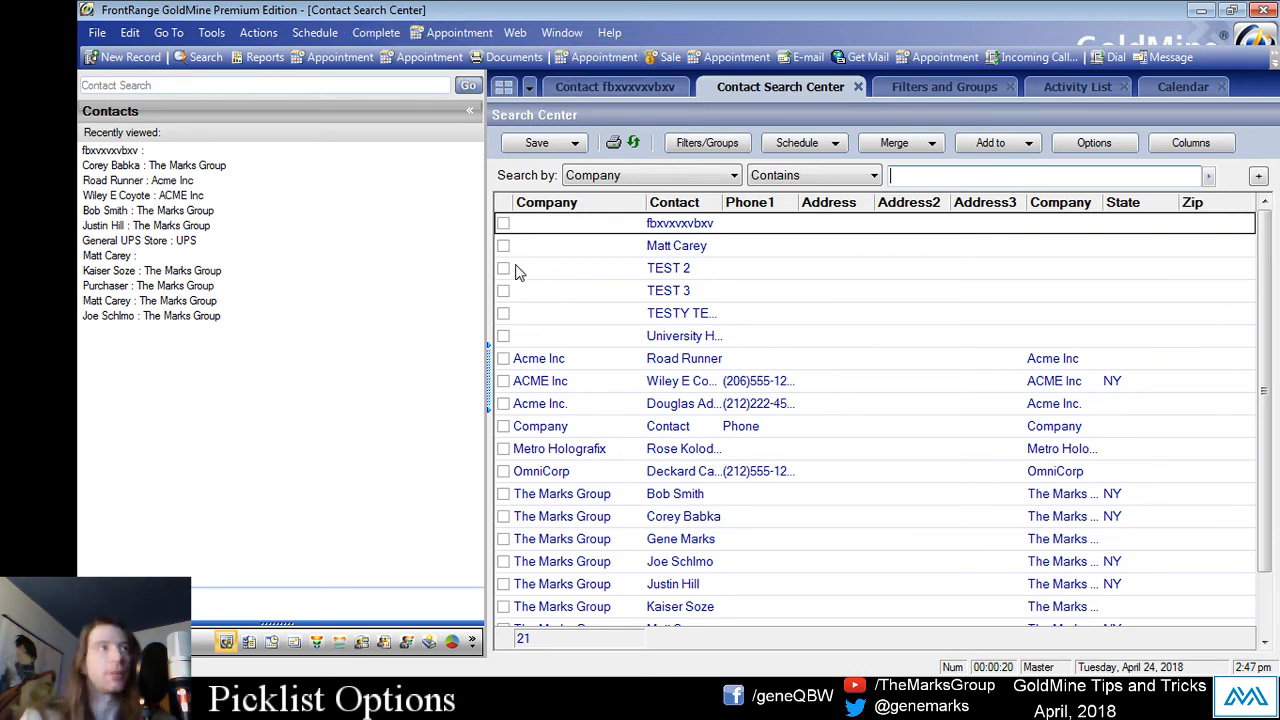
left_click(615, 86)
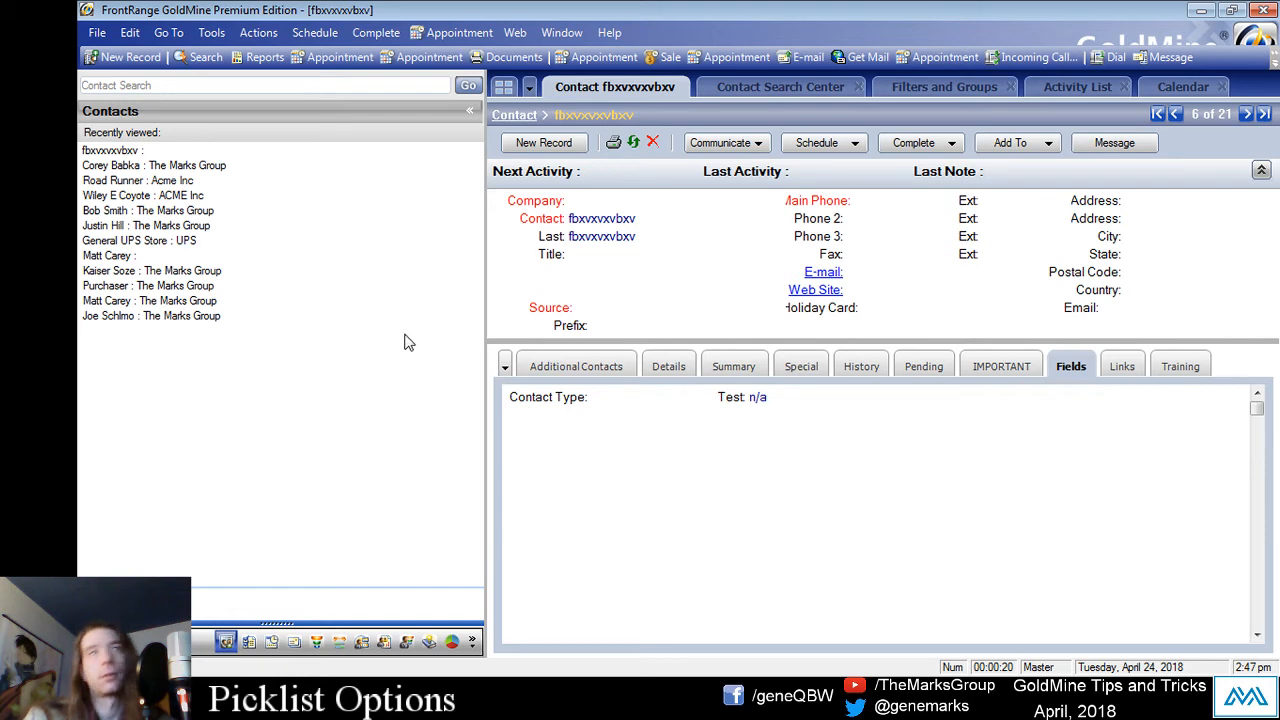
- Open the recently viewed Marks Group contact listed above the Acme Inc one, and enlarge the record's main field area
left_click(140, 180)
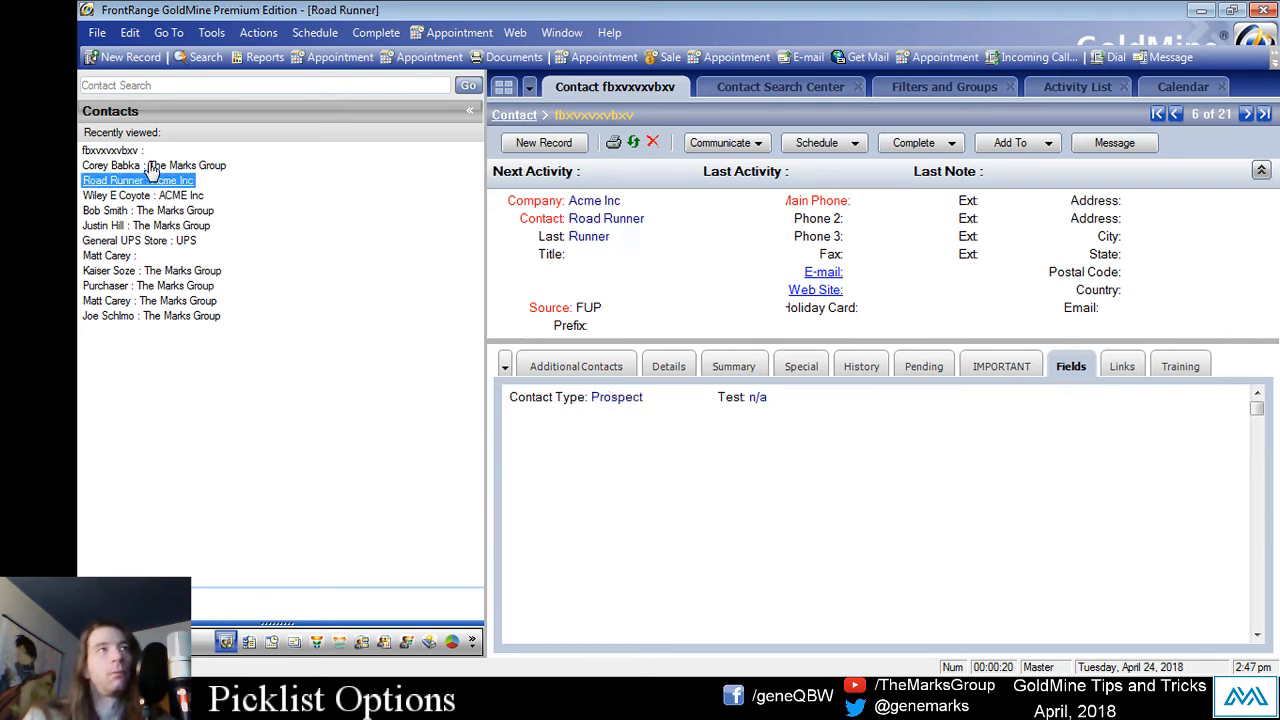
left_click(148, 166)
left_click_drag(659, 341, 658, 448)
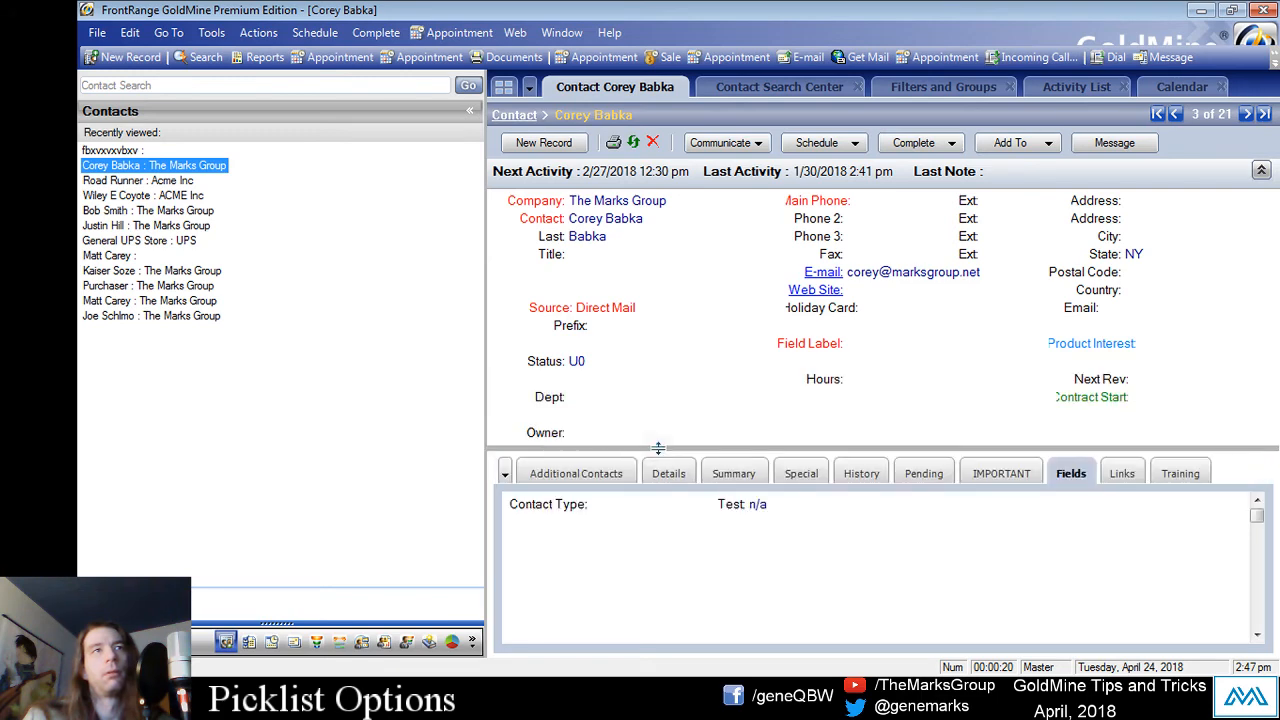
- Switch the contact's primary fields to the view that includes Contact Type, and fit the field area's height to it
right_click(557, 281)
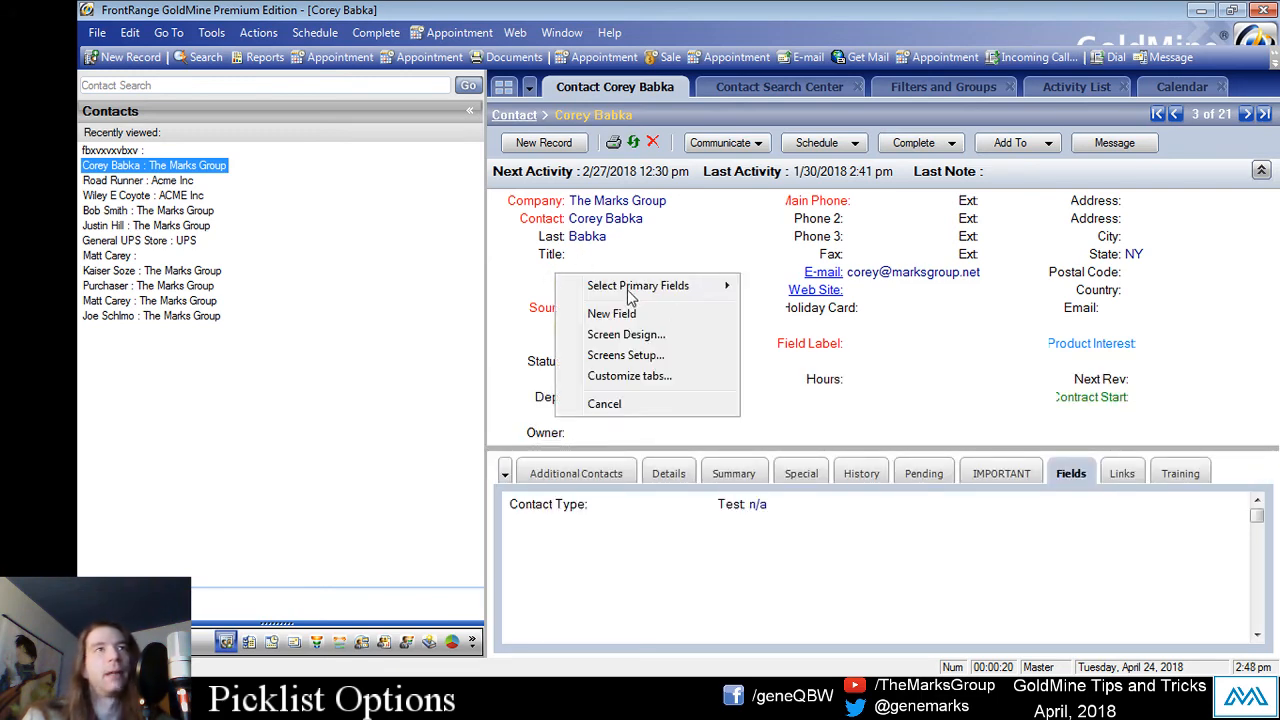
mouse_move(660, 286)
left_click(800, 314)
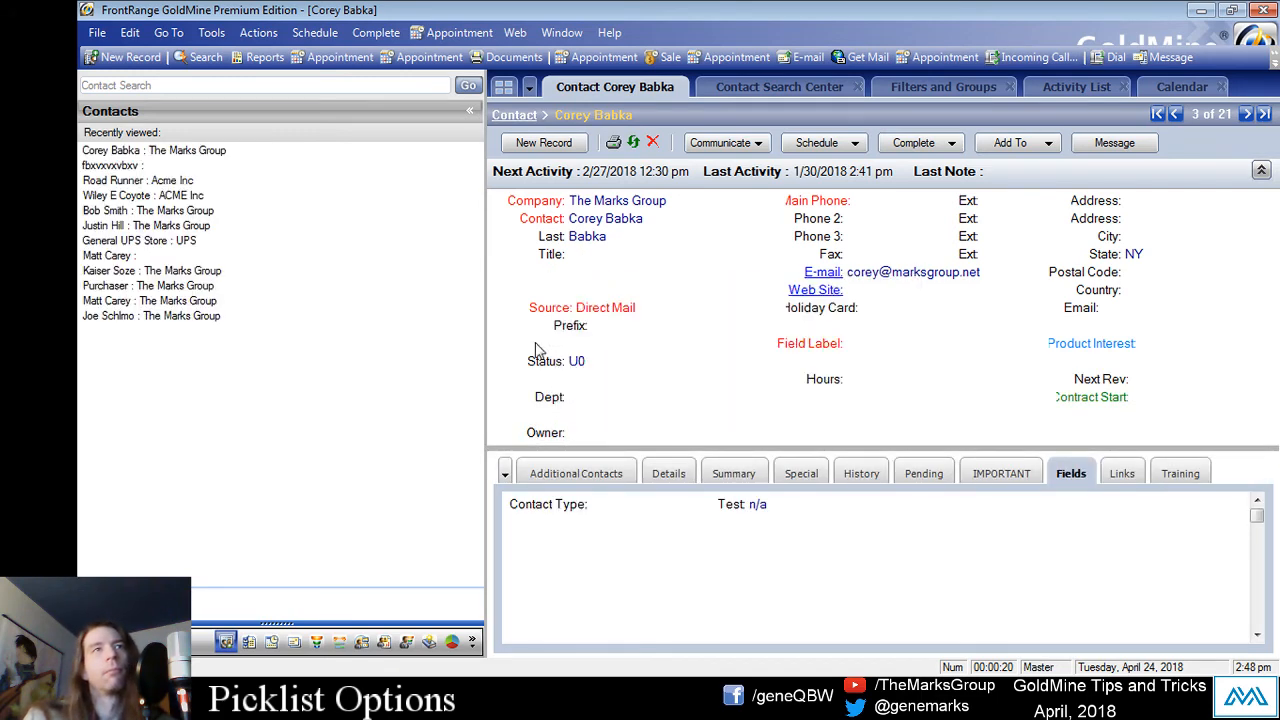
right_click(553, 283)
left_click(781, 343)
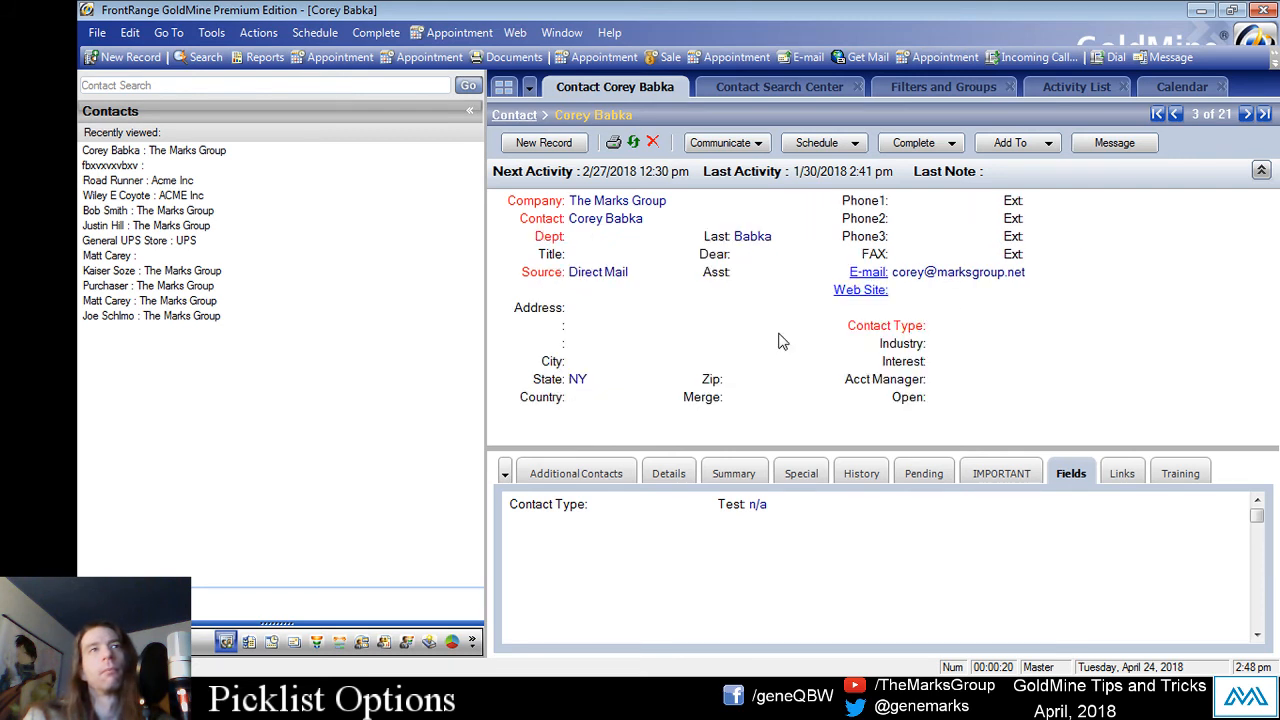
left_click_drag(685, 447, 676, 430)
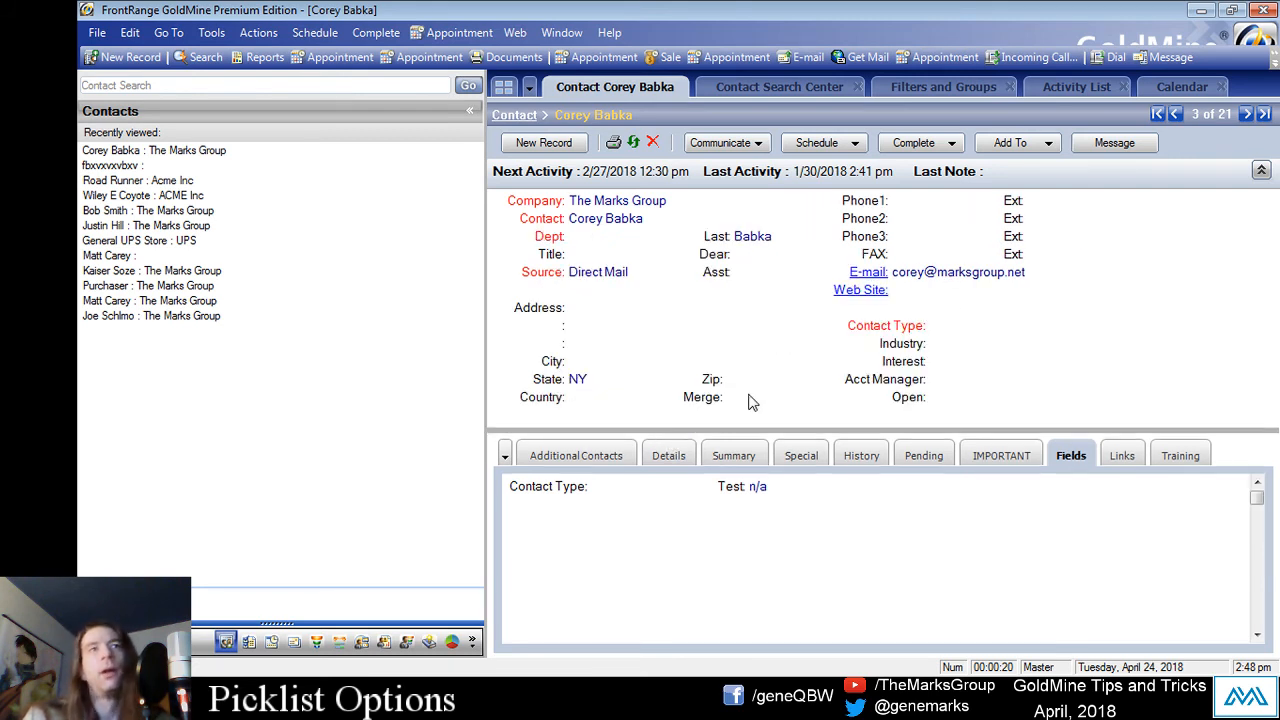
- Search contacts whose Contact Type is Equal to Prospect, choosing the value from the Customer Type lookup list
double_click(878, 325)
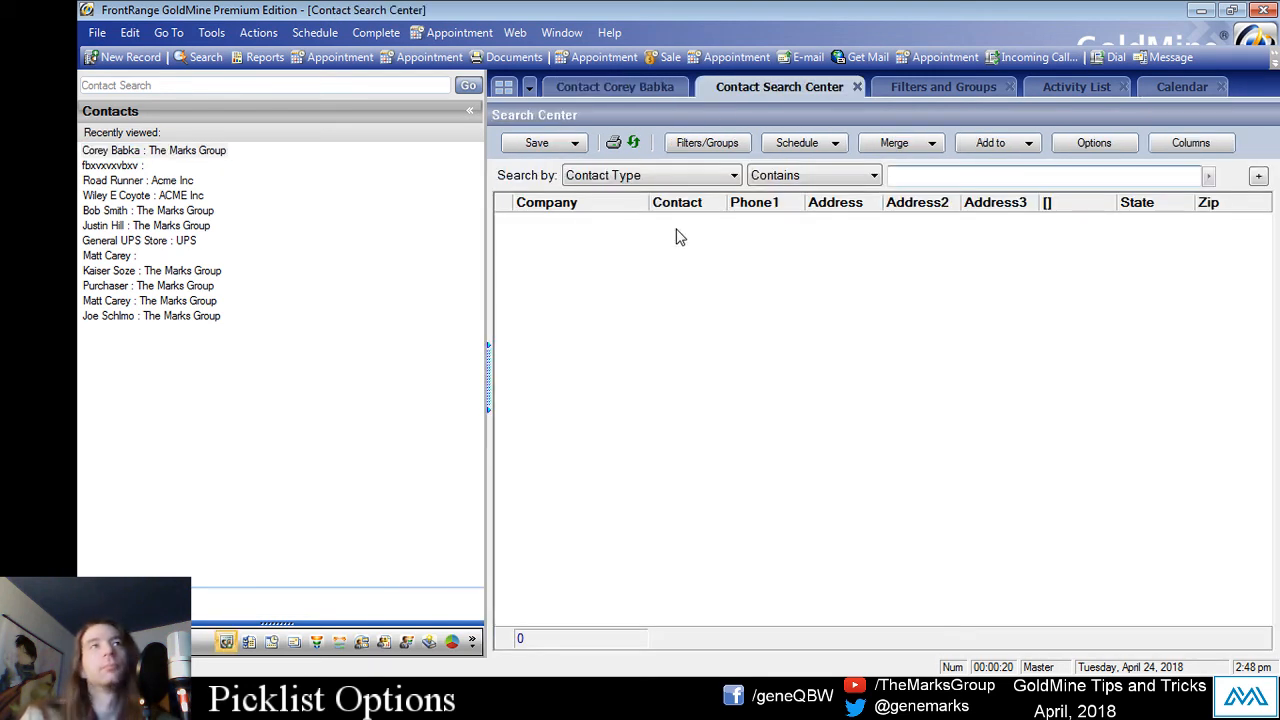
left_click(860, 178)
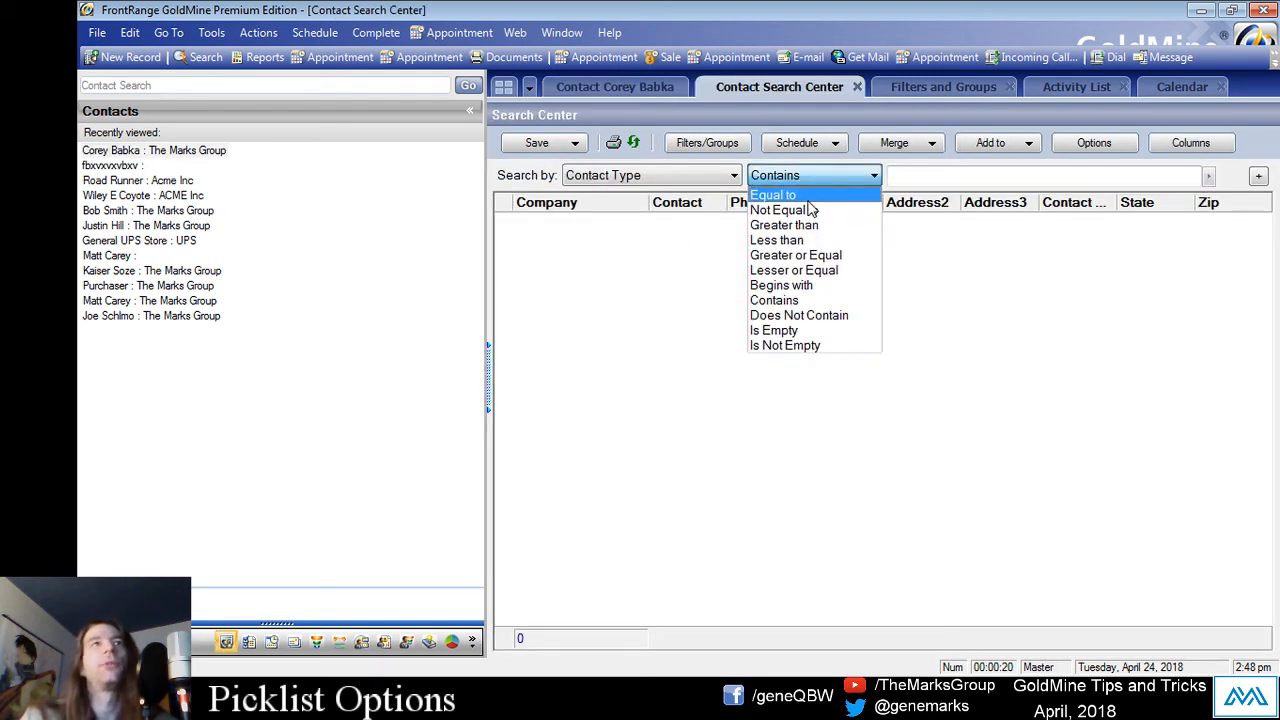
left_click(790, 195)
left_click(1203, 177)
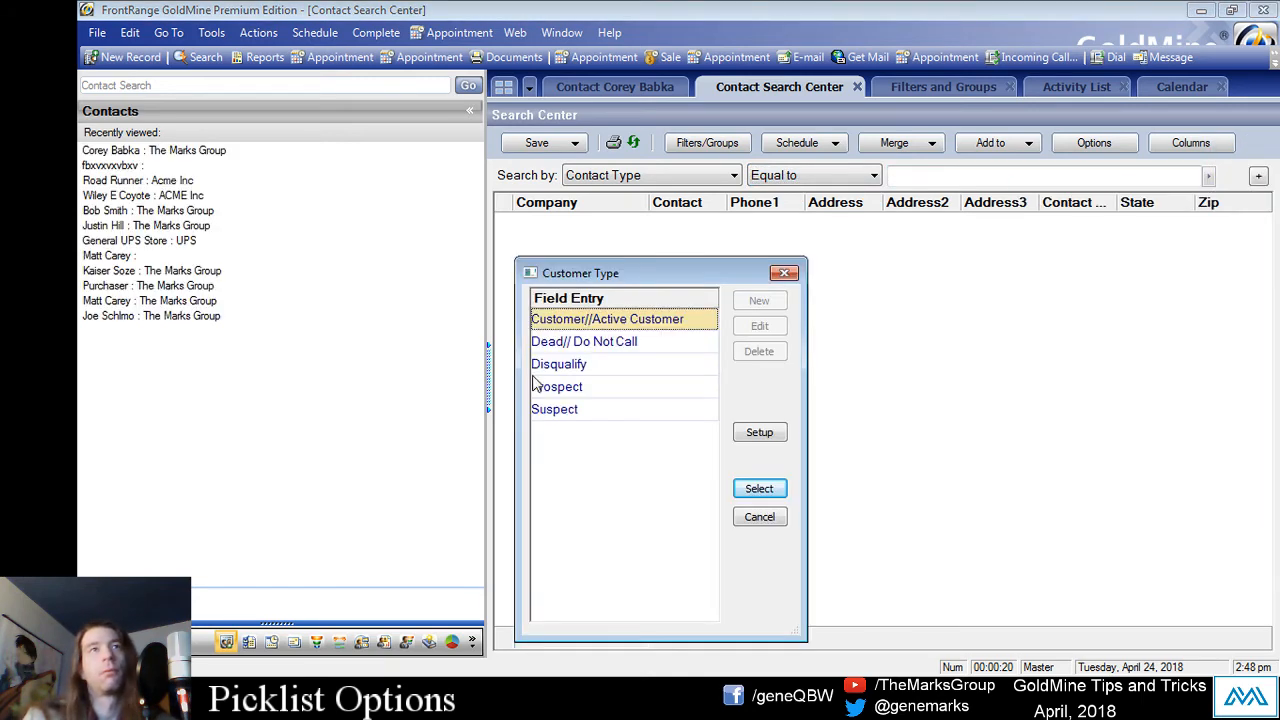
double_click(577, 389)
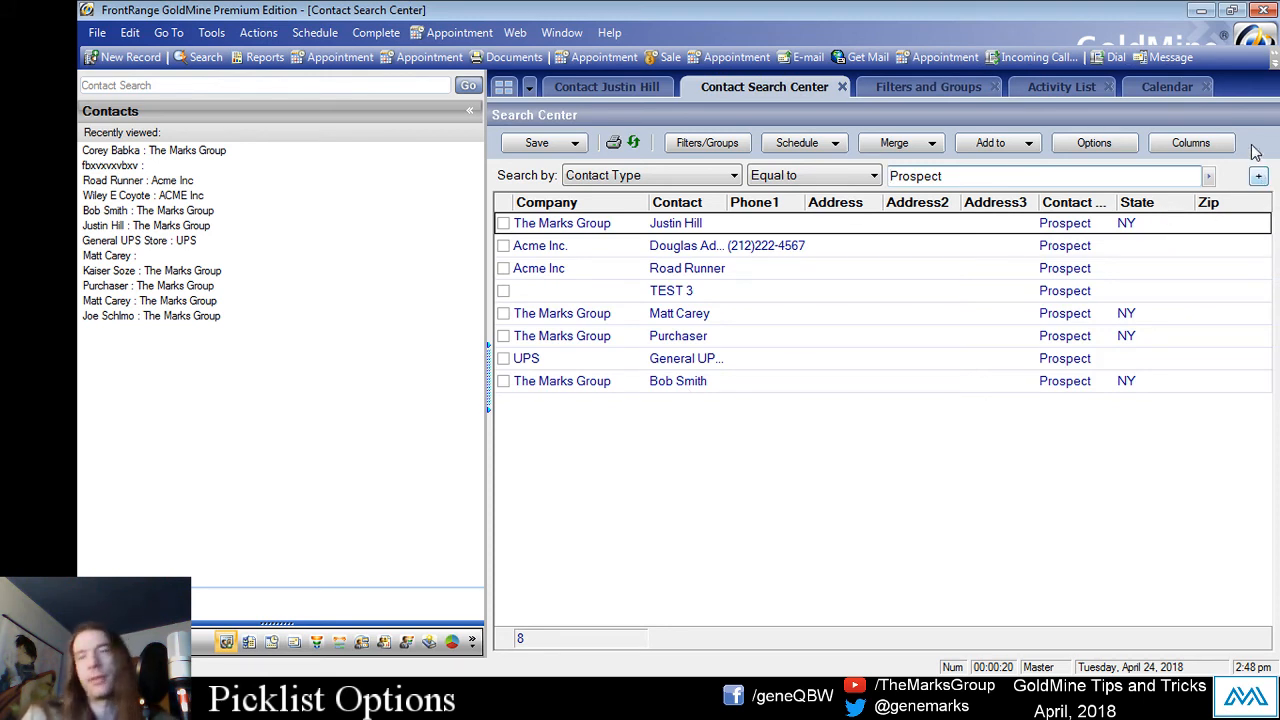
- Add an AND criterion to the contact search with State Equal to NY, and run the search
left_click(1258, 176)
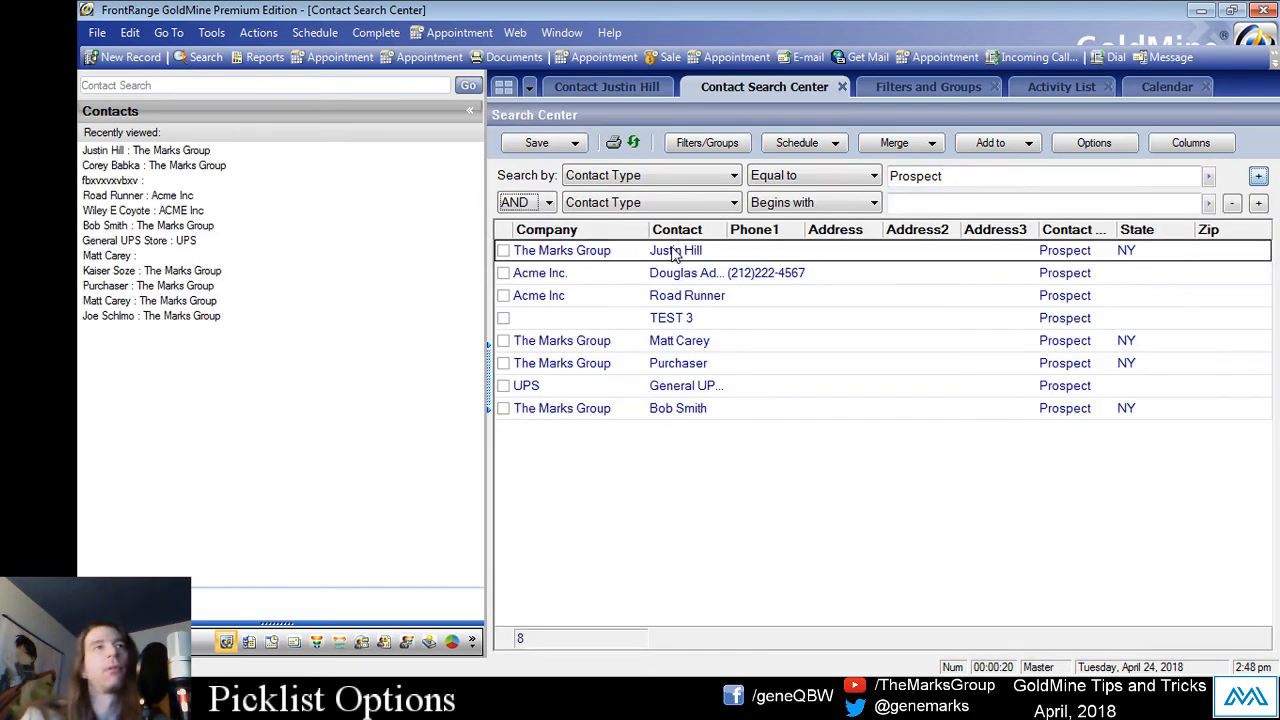
left_click(627, 205)
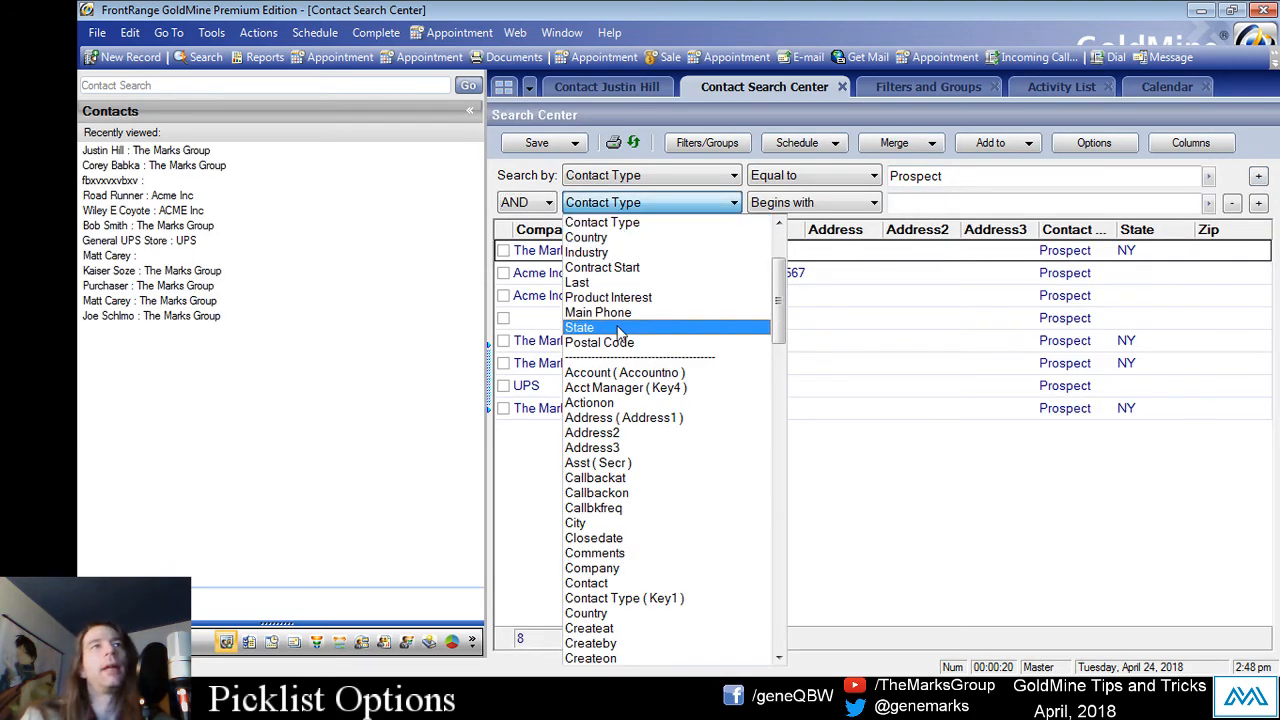
left_click(612, 327)
left_click(788, 206)
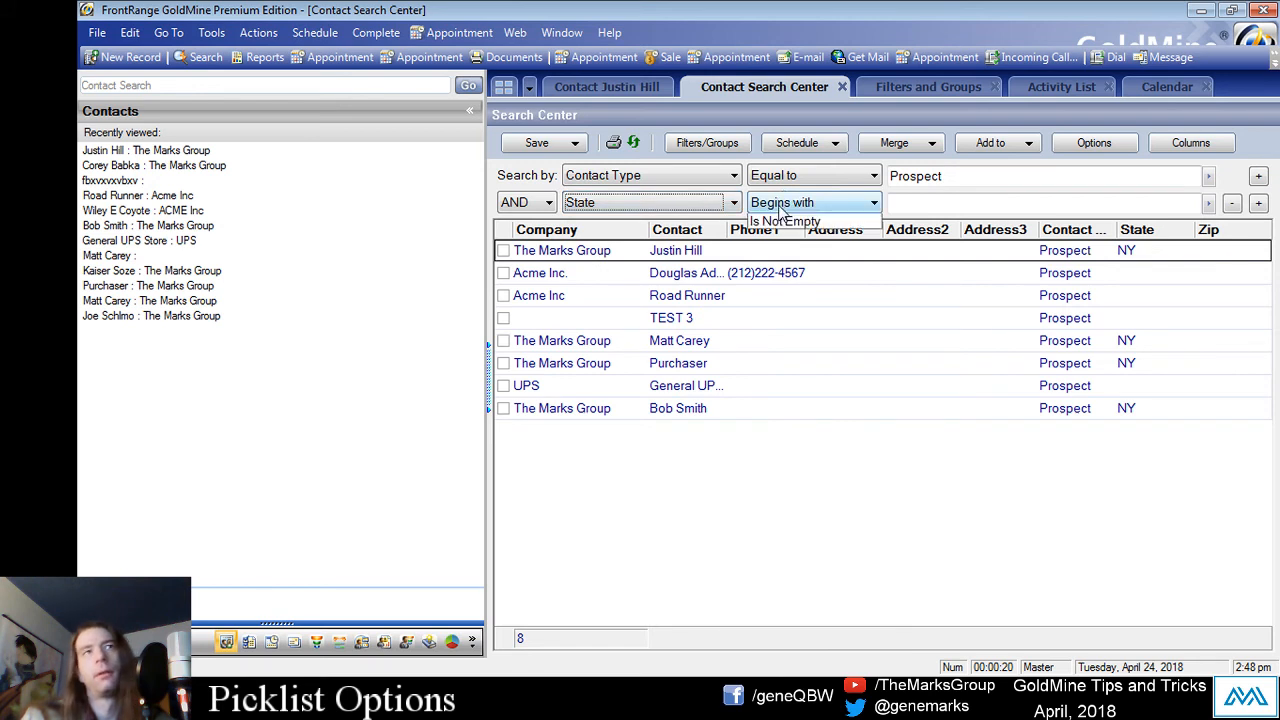
left_click(790, 221)
left_click(937, 205)
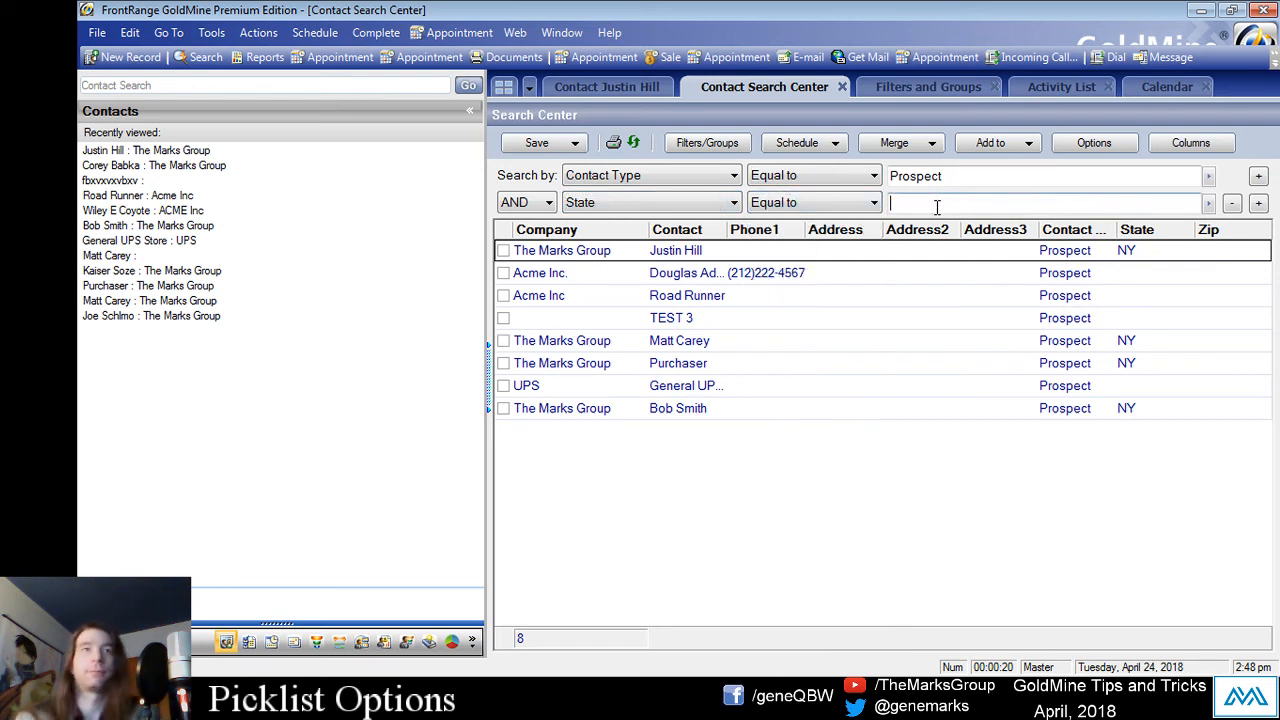
key("Return")
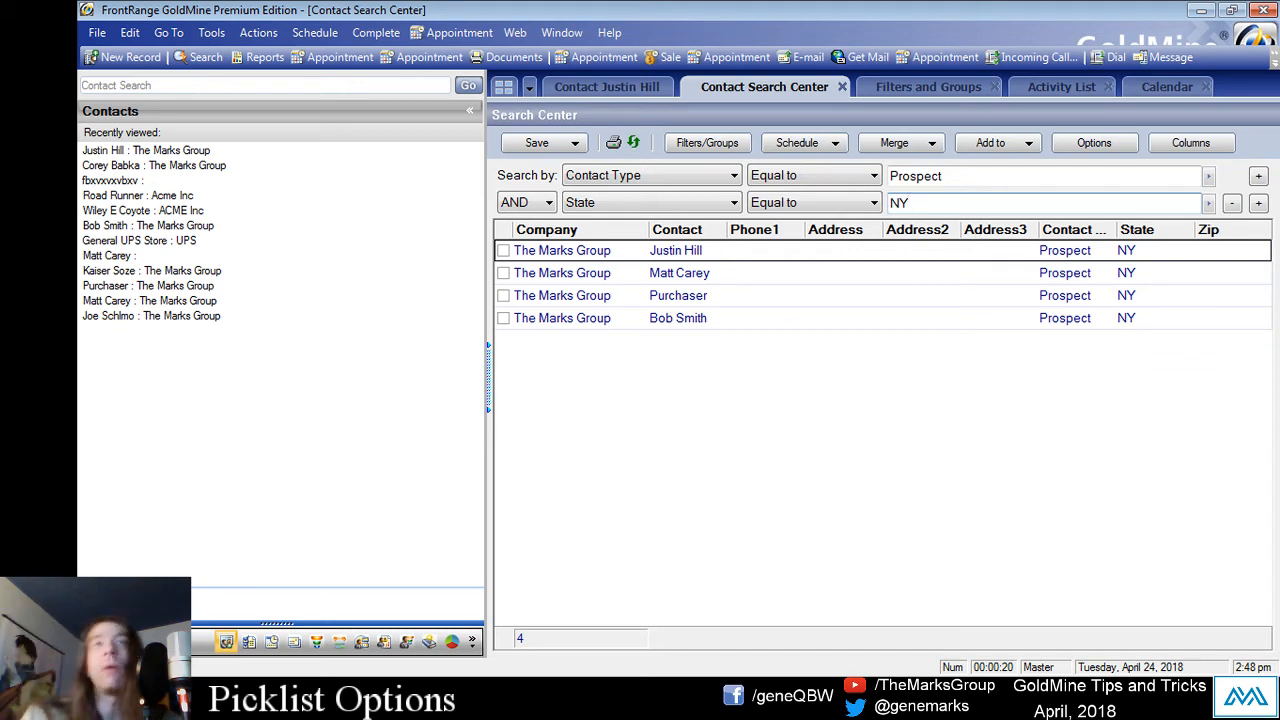
- Add a third AND criterion to the contact search with Createon Greater than 1/1/2016
left_click(1258, 204)
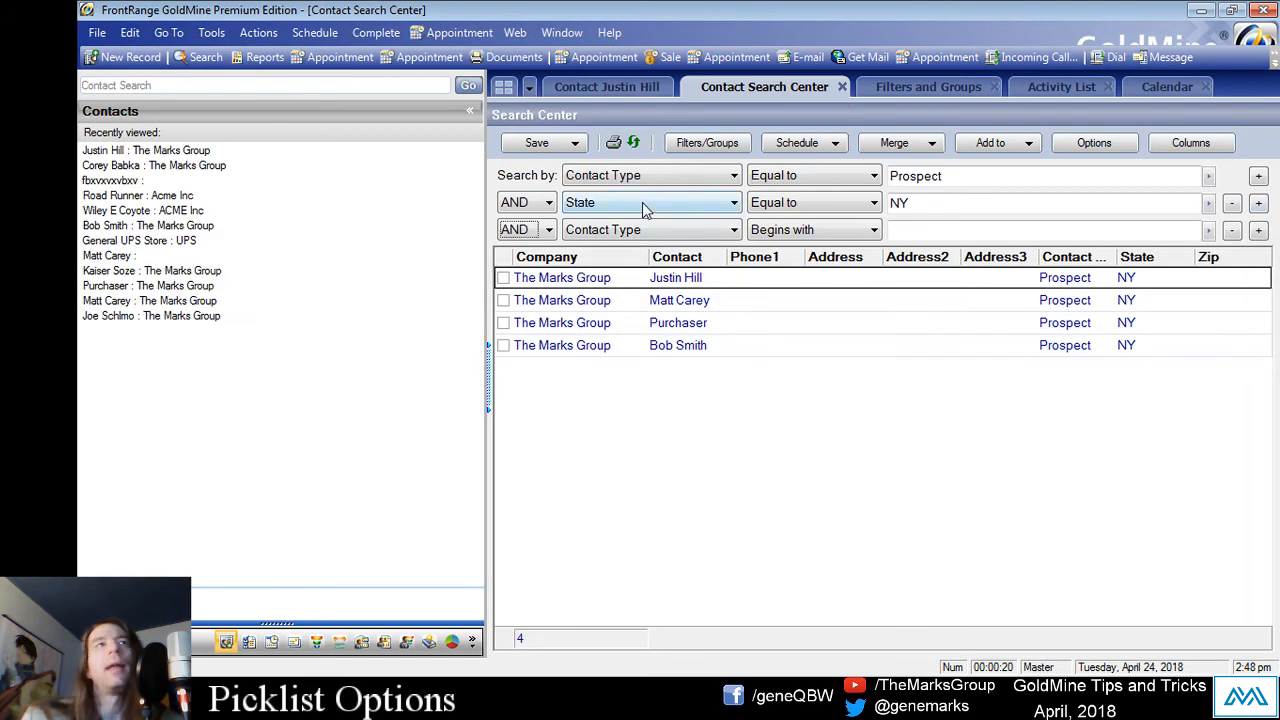
left_click(635, 232)
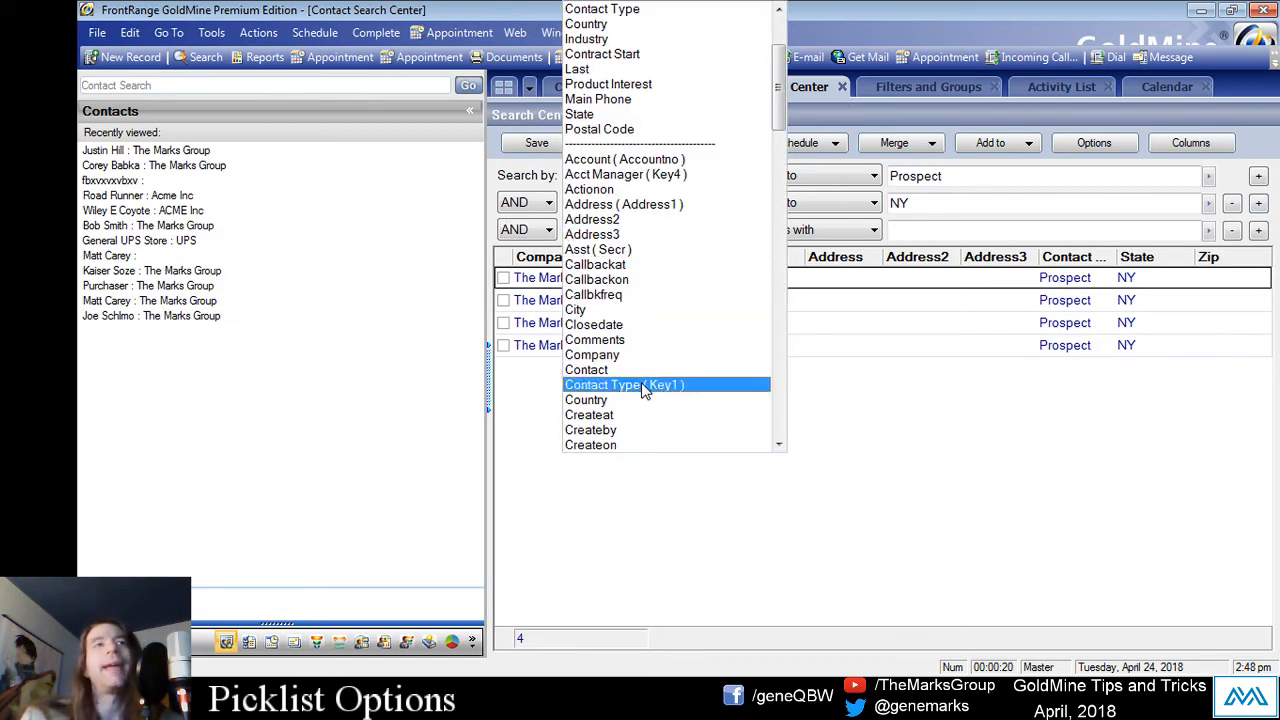
scroll(634, 346, "up", 1)
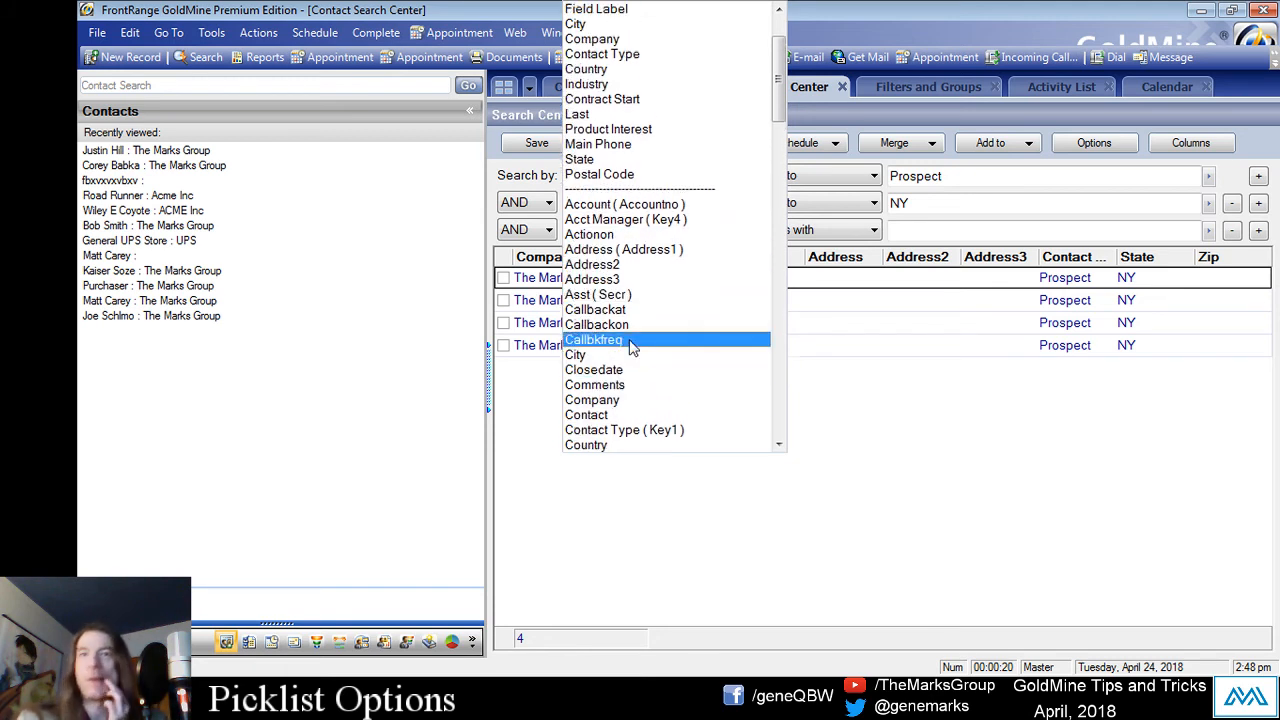
scroll(665, 314, "down", 1)
scroll(665, 317, "down", 2)
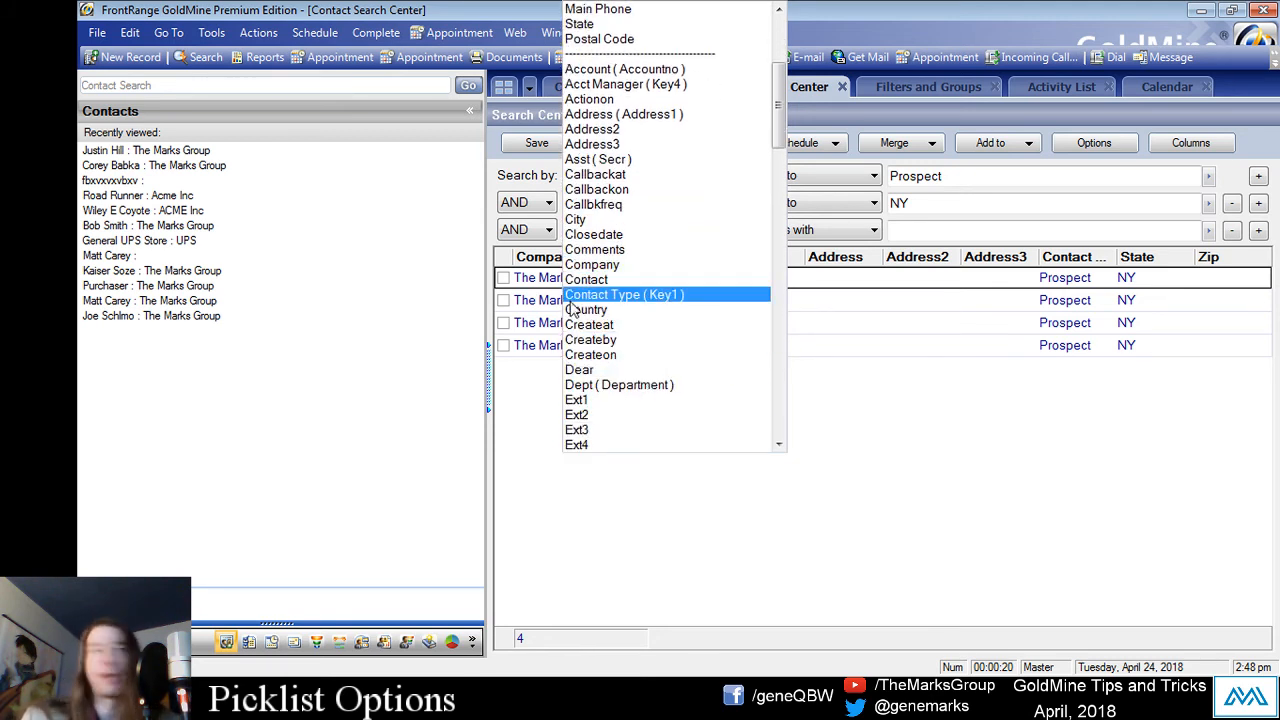
left_click(613, 357)
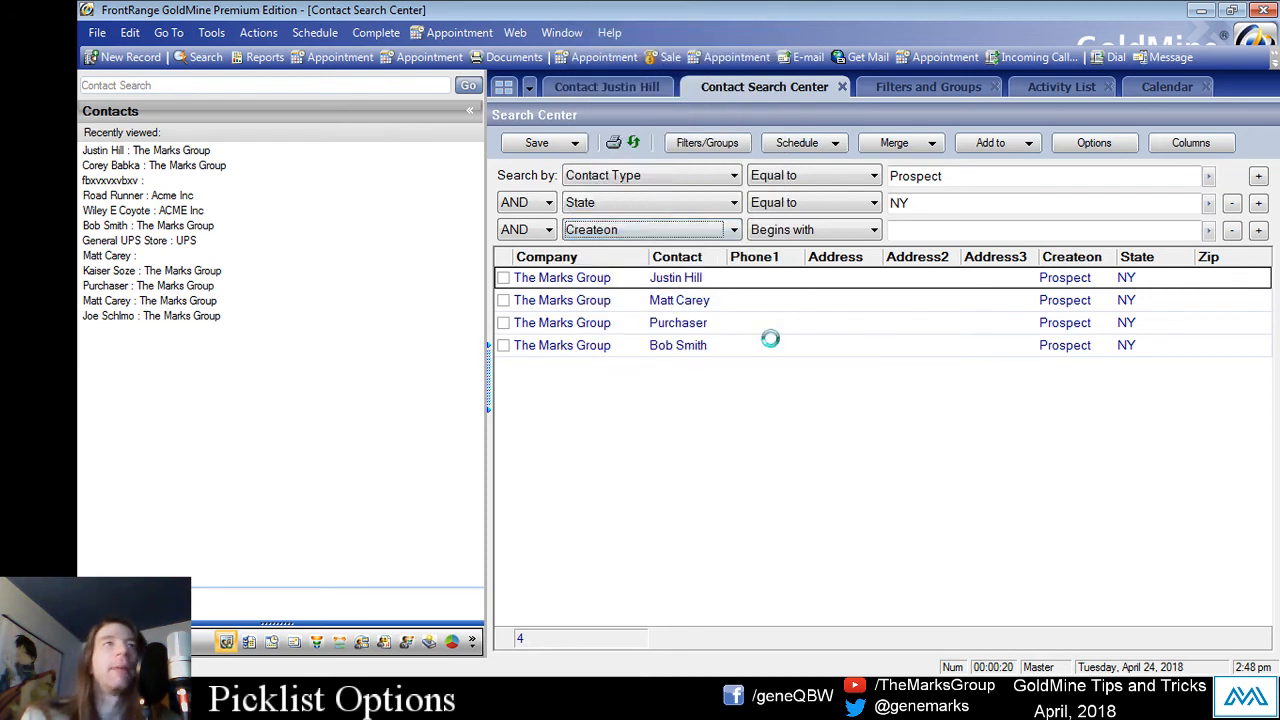
left_click(777, 232)
left_click(830, 279)
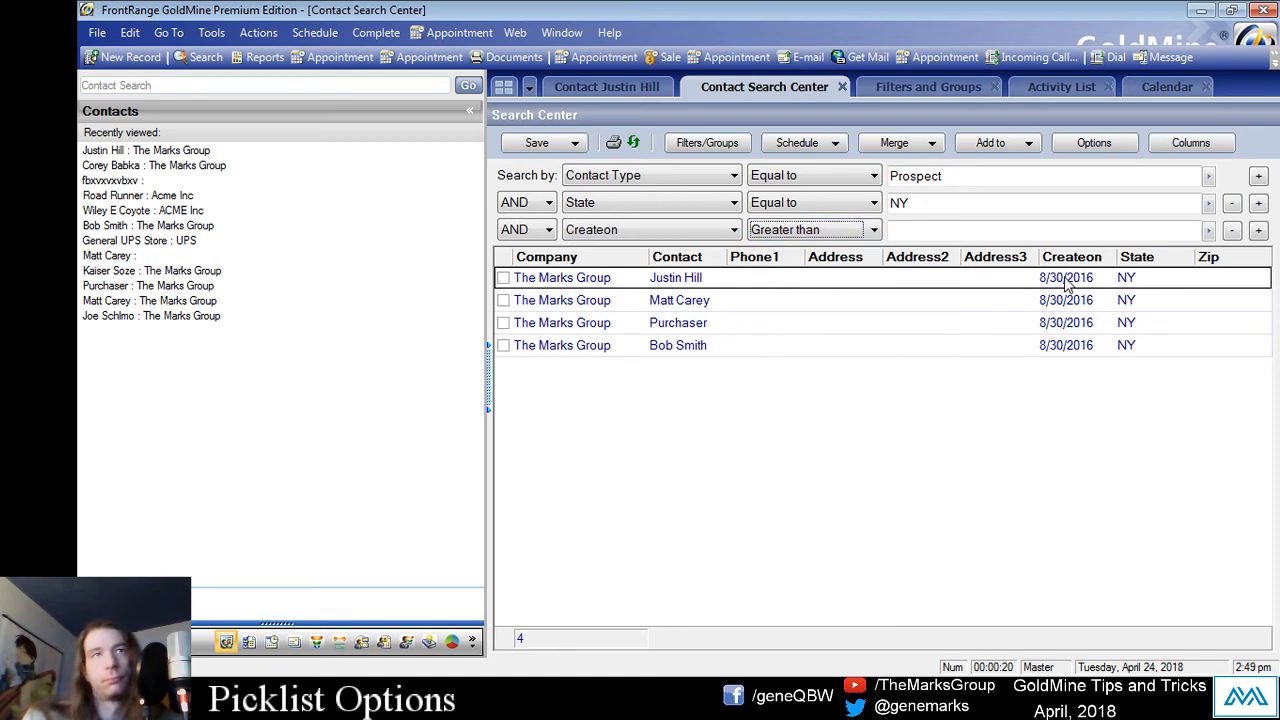
left_click(968, 230)
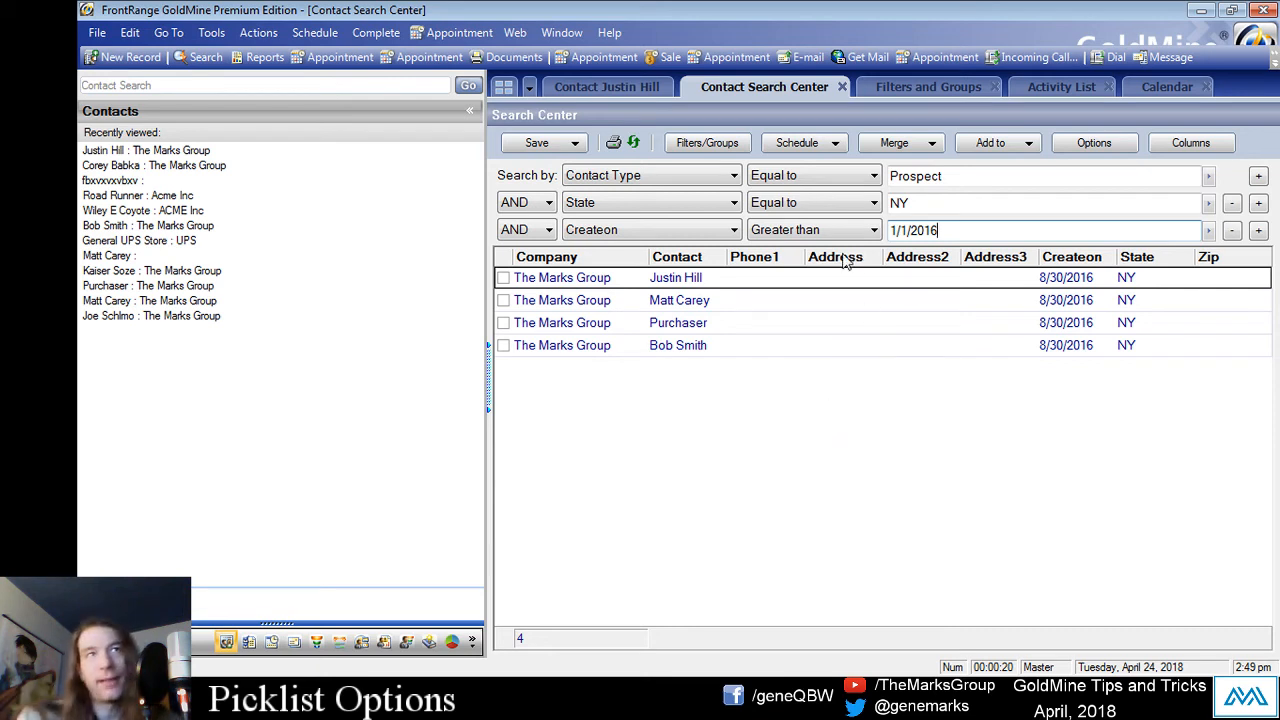
- Change the search's State criterion to PA and its Contact Type criterion to Suspect
left_click(914, 204)
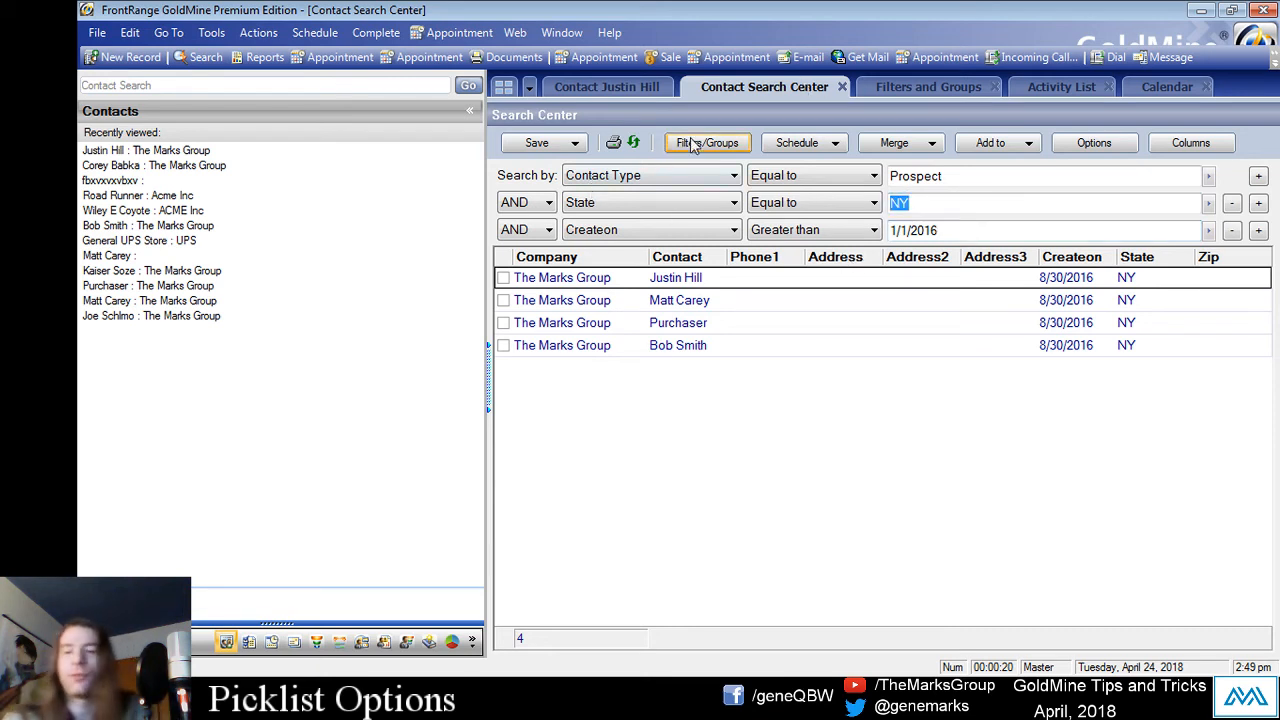
type("P")
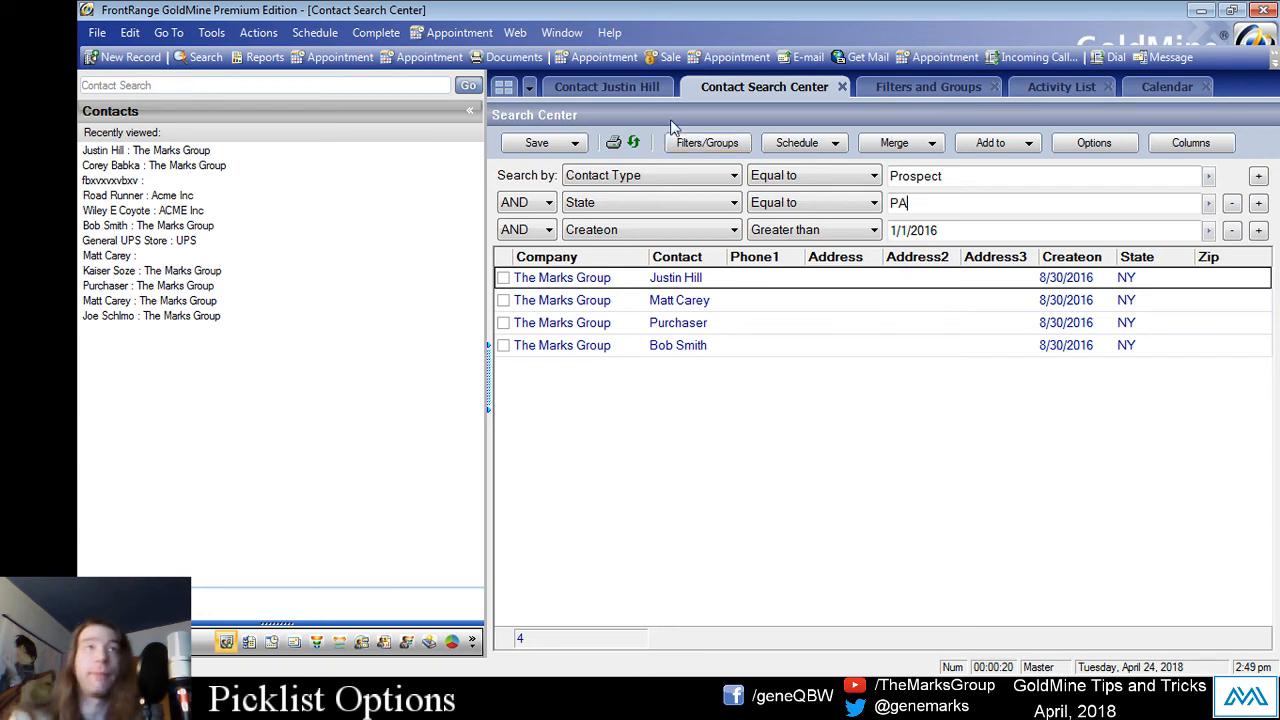
type("A")
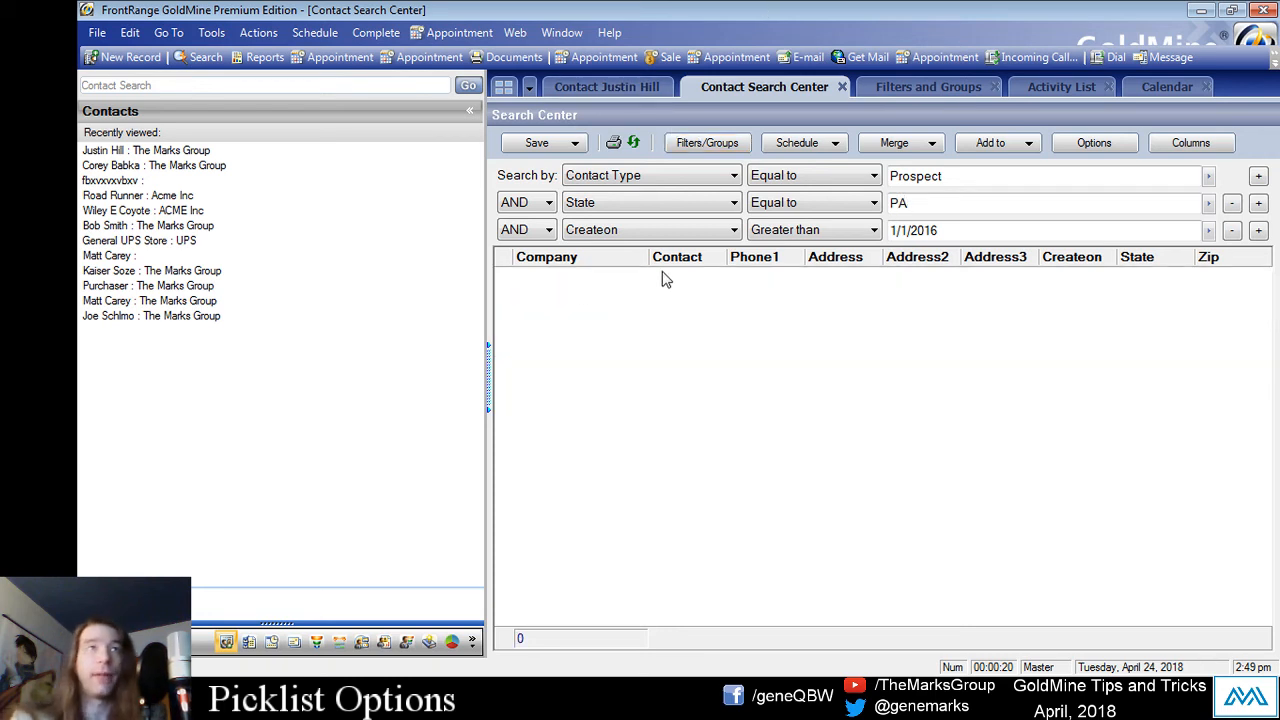
left_click(1208, 175)
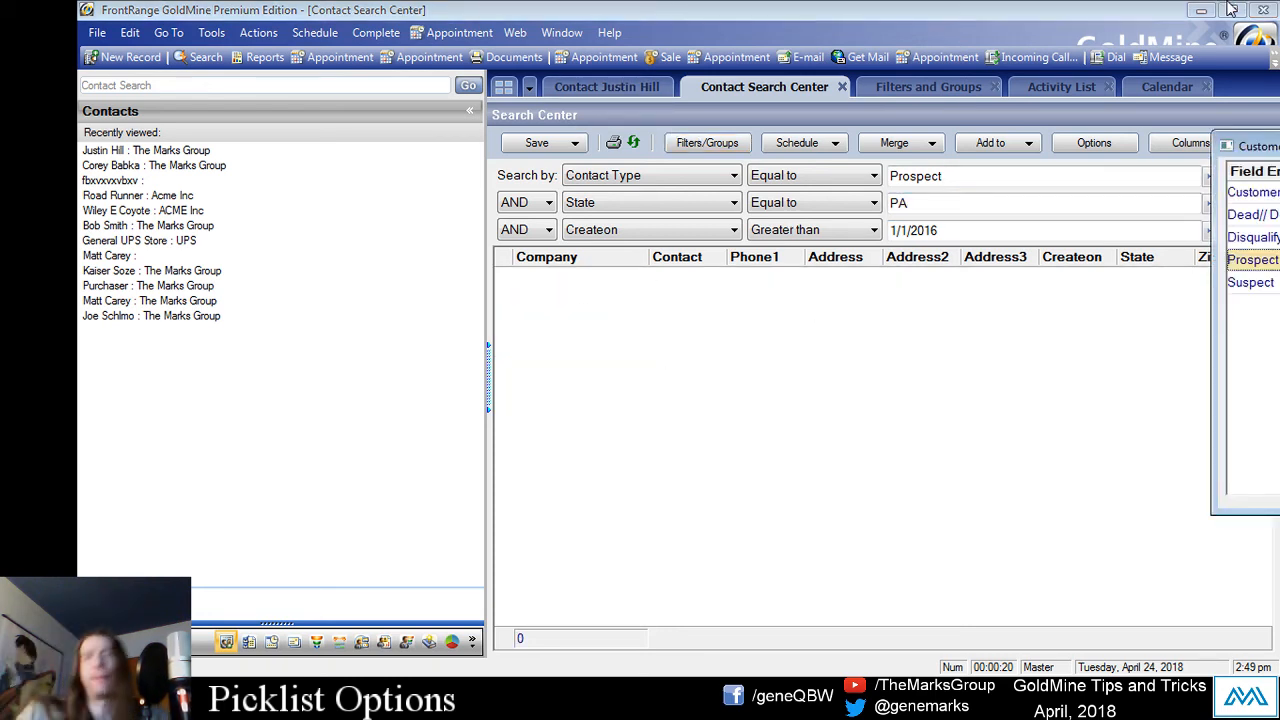
double_click(1250, 282)
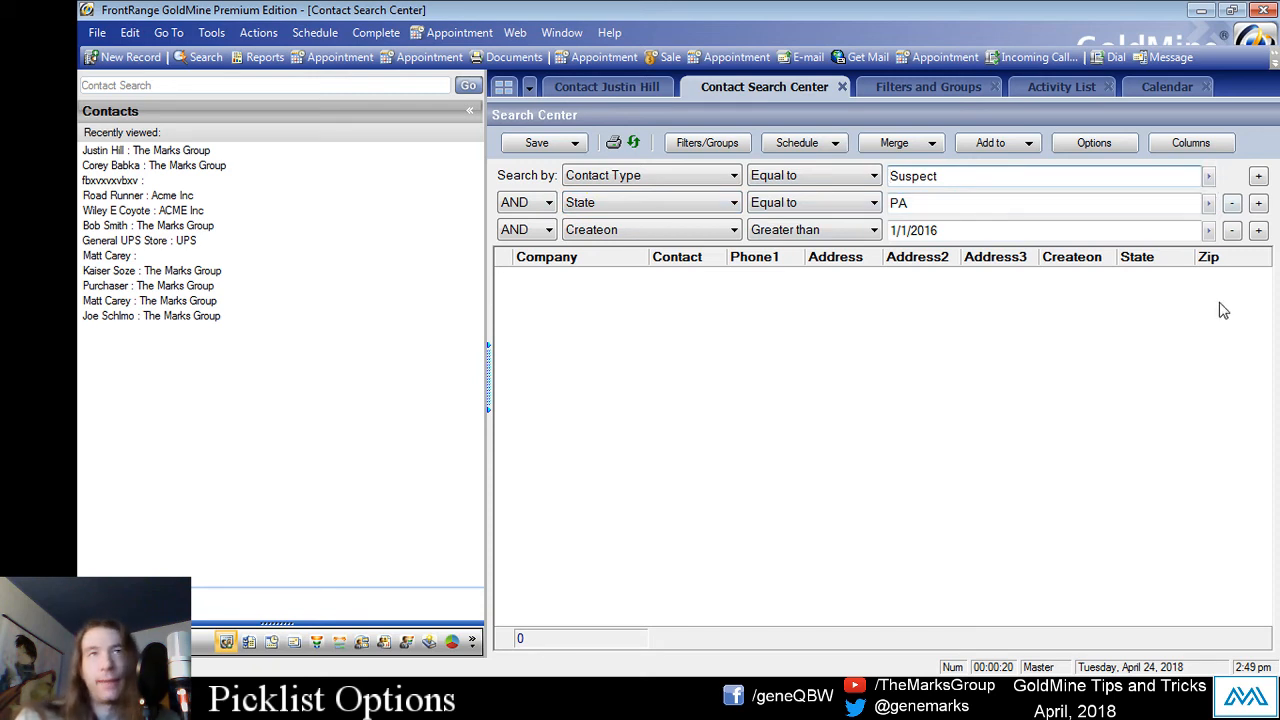
- Add four empty AND criteria rows below the Createon criterion
left_click(1258, 230)
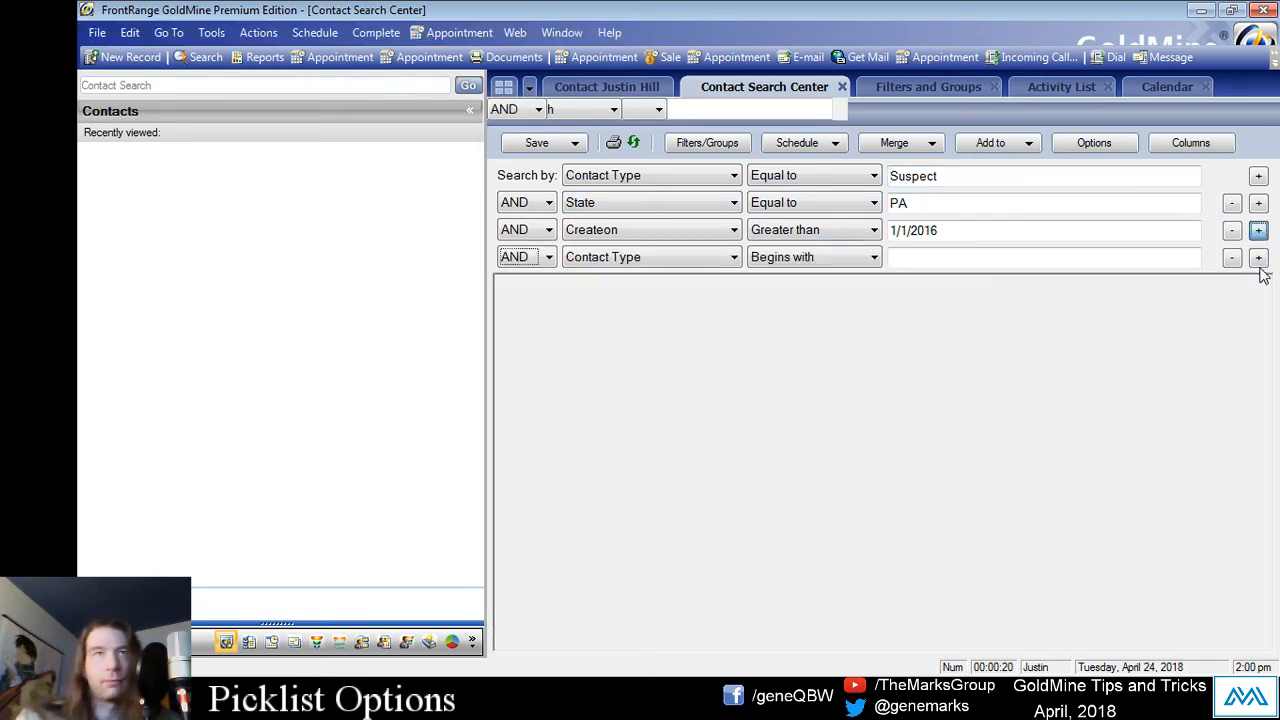
left_click(1258, 257)
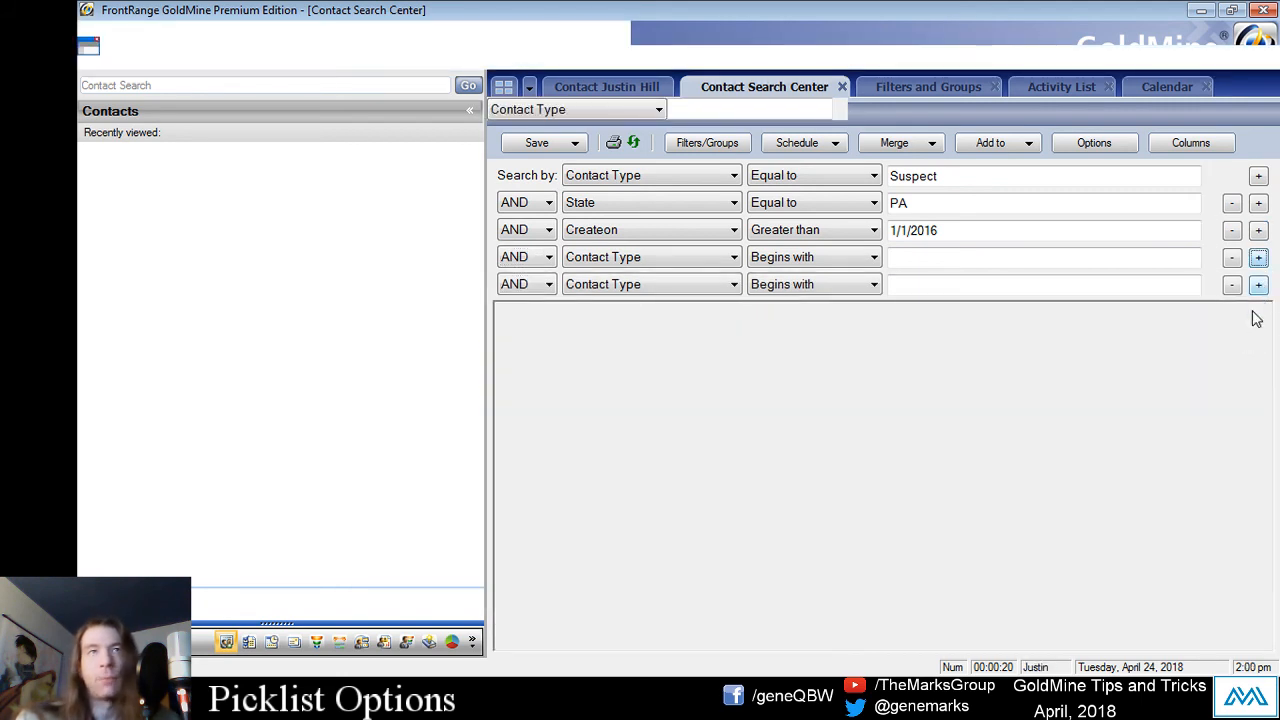
left_click(1258, 284)
left_click(1256, 311)
left_click(1258, 339)
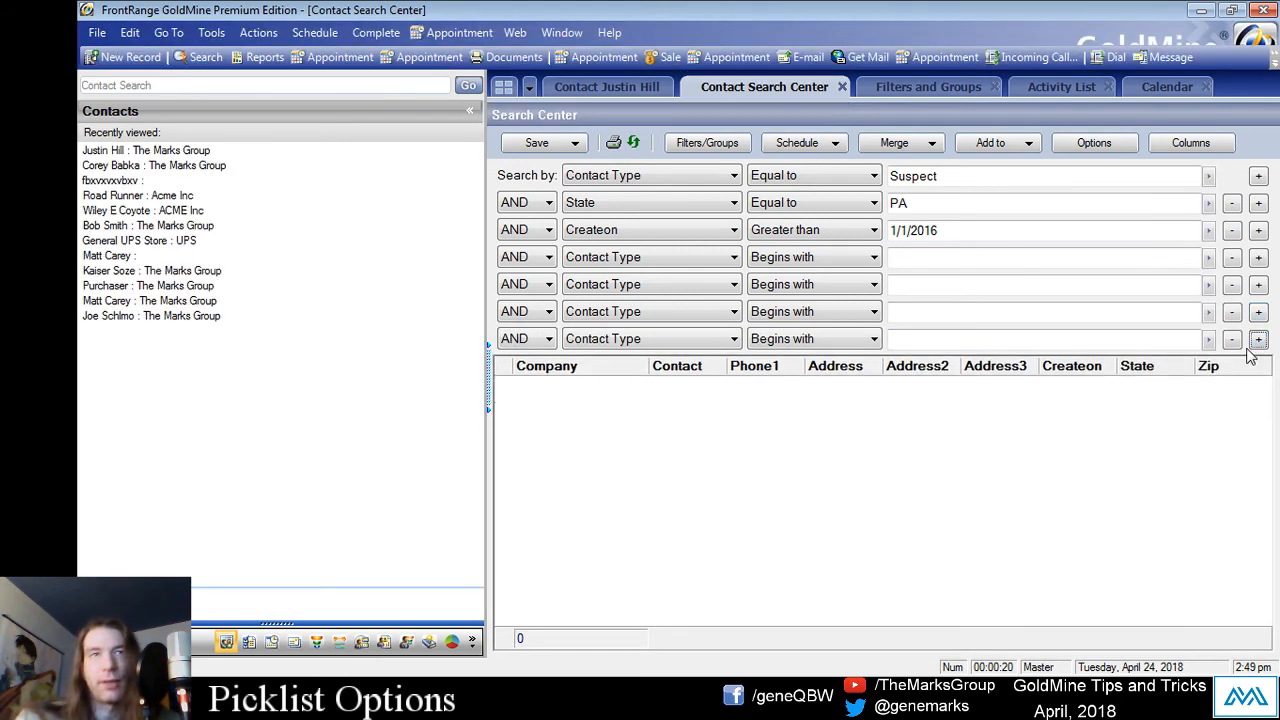
- Remove the four empty AND rows and the Createon criterion, keeping only the Contact Type and State criteria
left_click(1233, 339)
left_click(1233, 311)
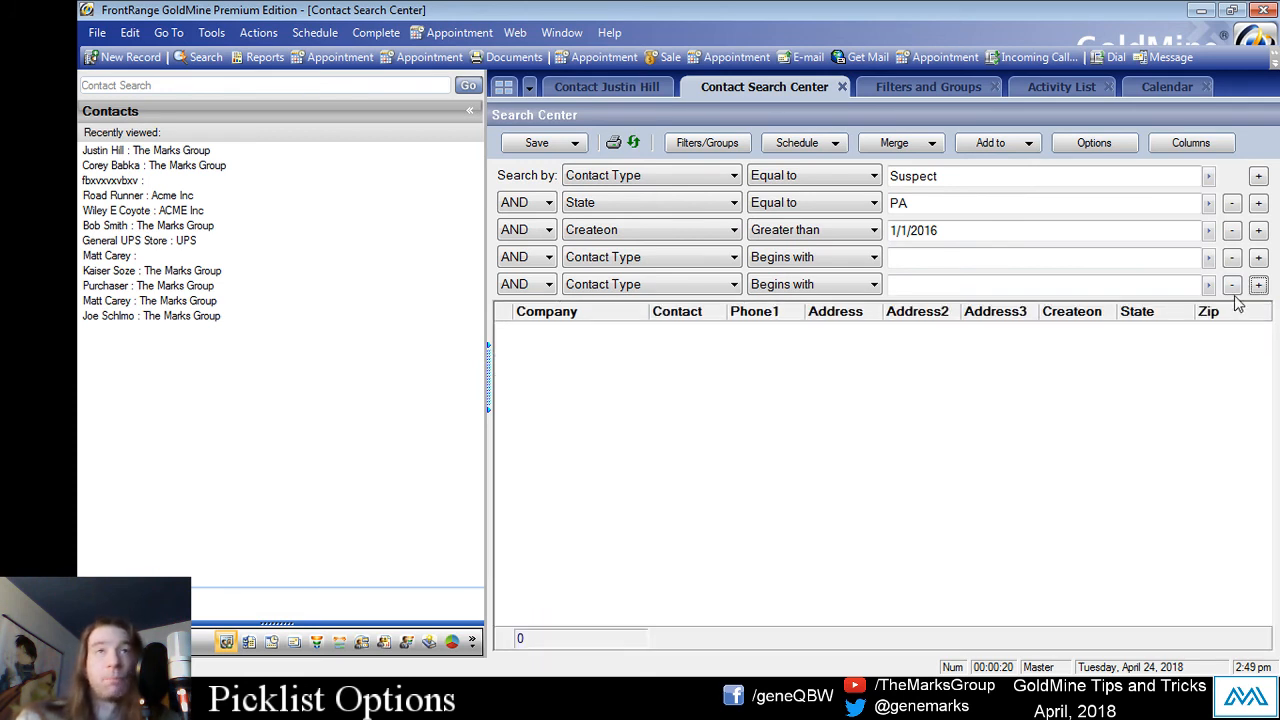
left_click(1233, 284)
left_click(1233, 257)
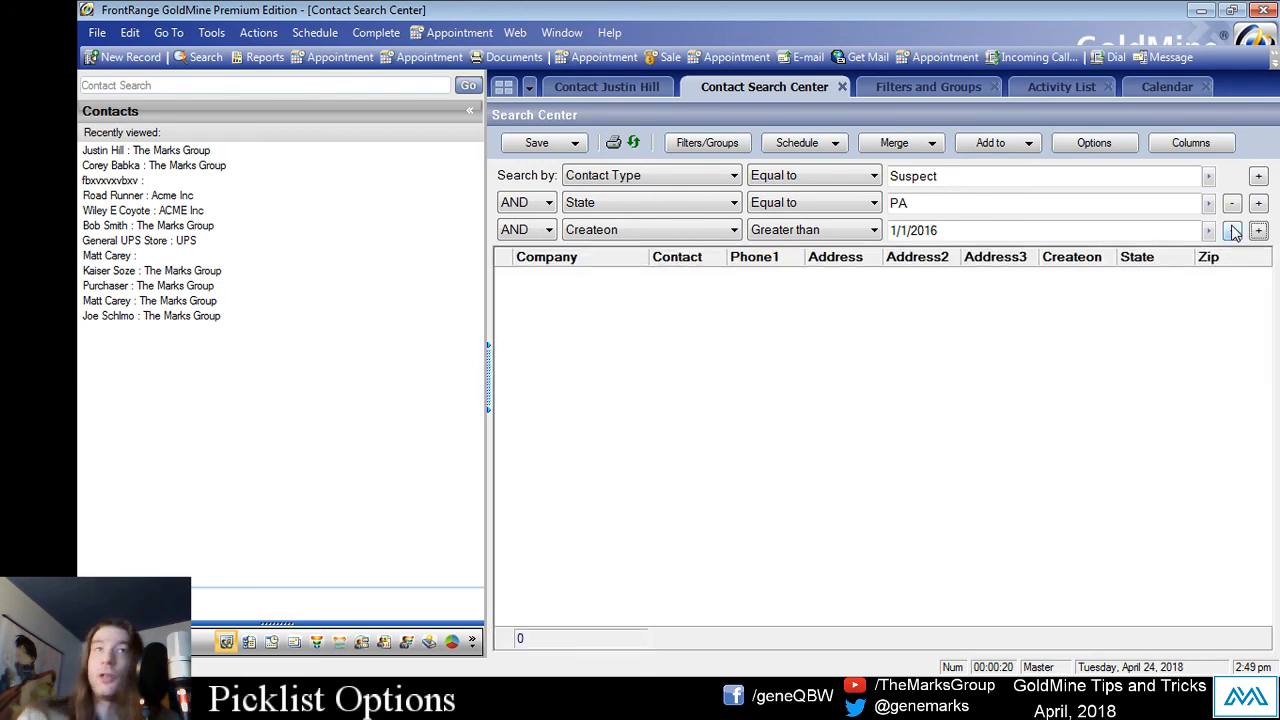
left_click(1232, 230)
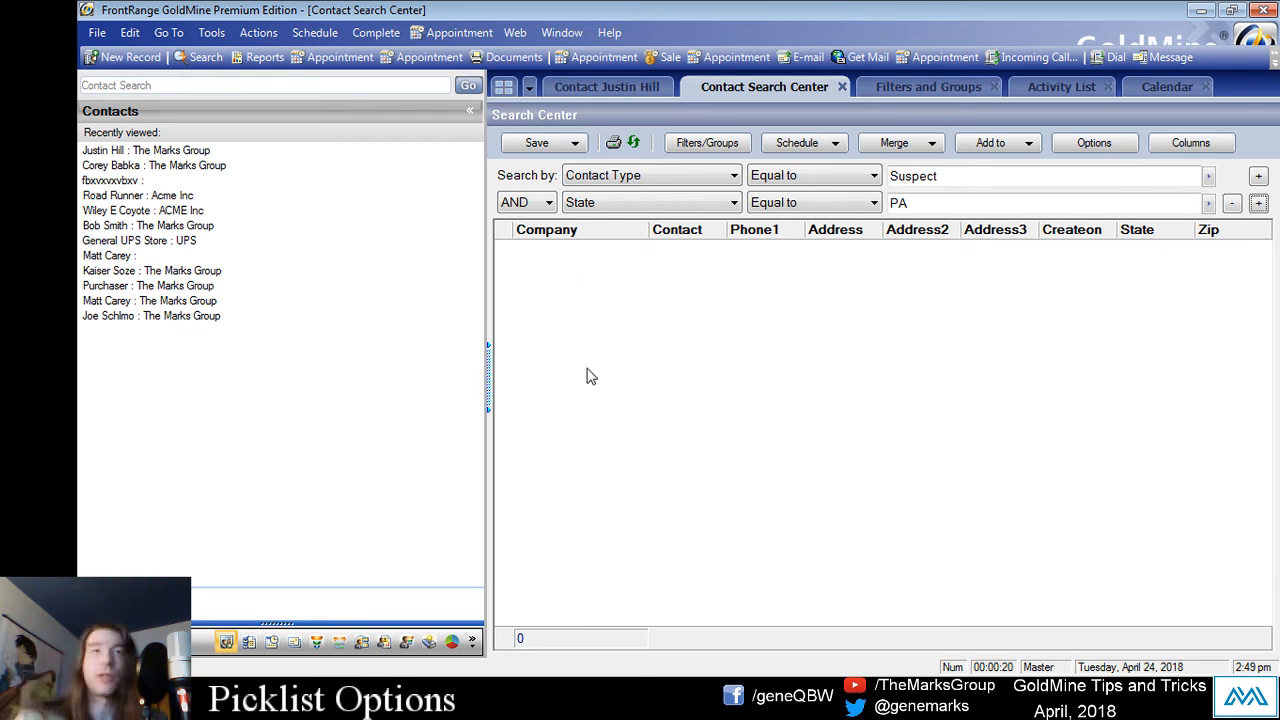
- Review the save and export options for the search without choosing one, and select the Contact Type criterion's value
left_click(575, 143)
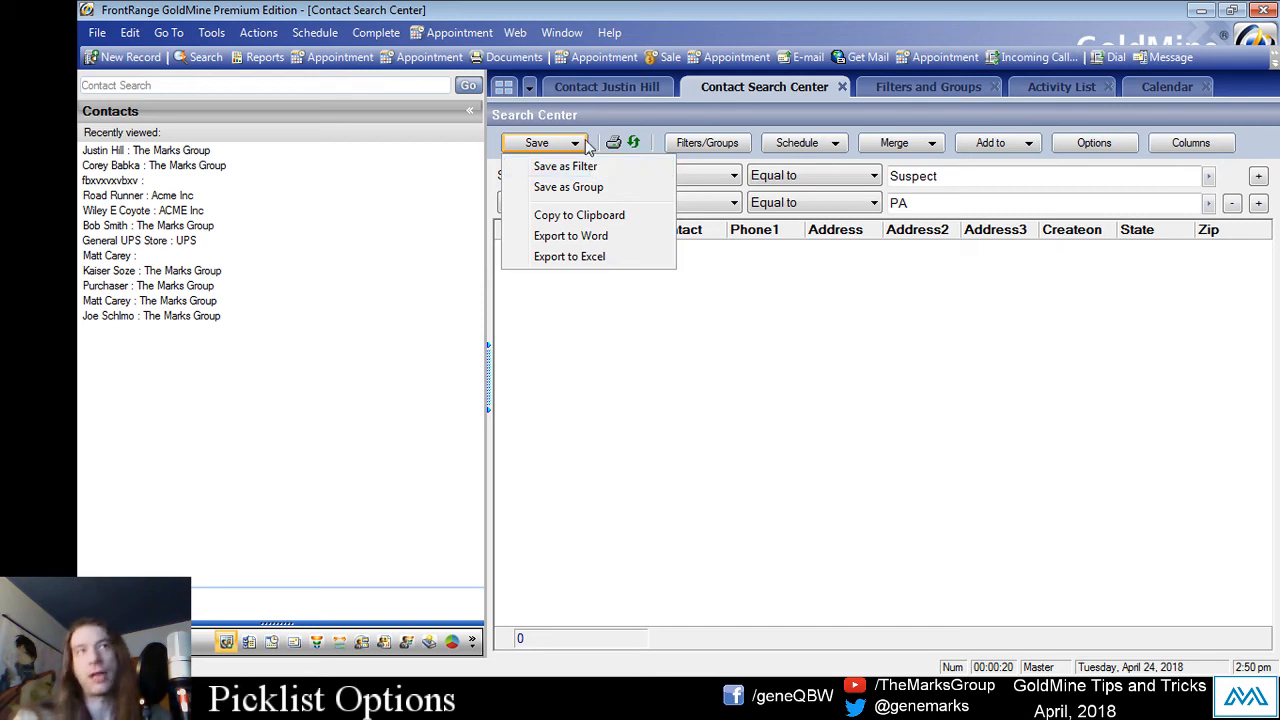
left_click(830, 473)
left_click_drag(943, 180, 835, 172)
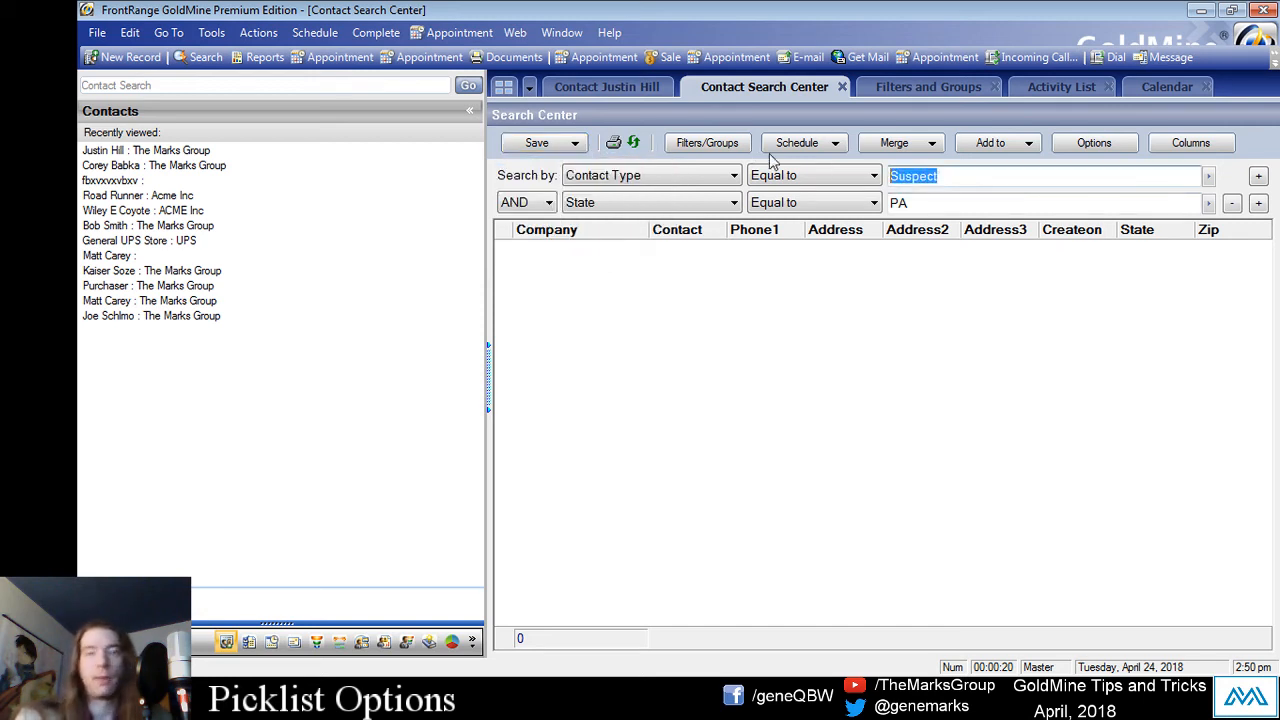
- Run the contact search with Contact Type equal to Prospect and State equal to NY
key("BackSpace")
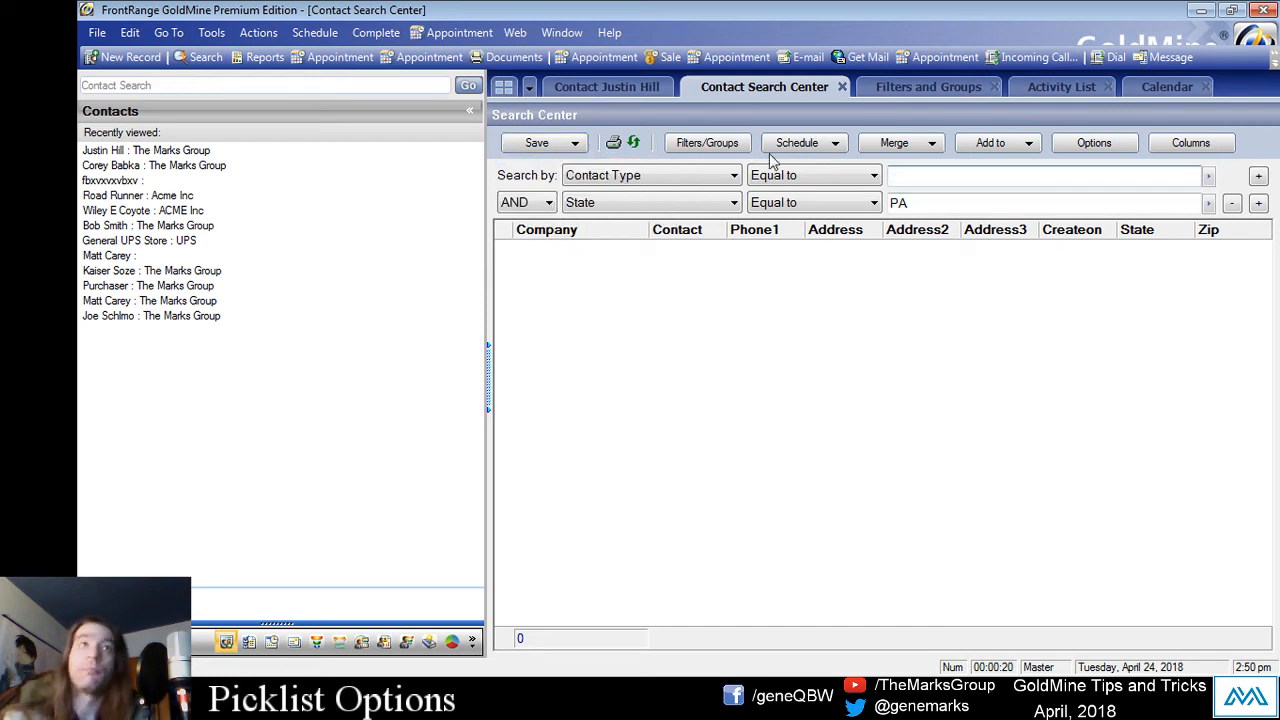
type("Prospect")
key("Tab")
type("NY")
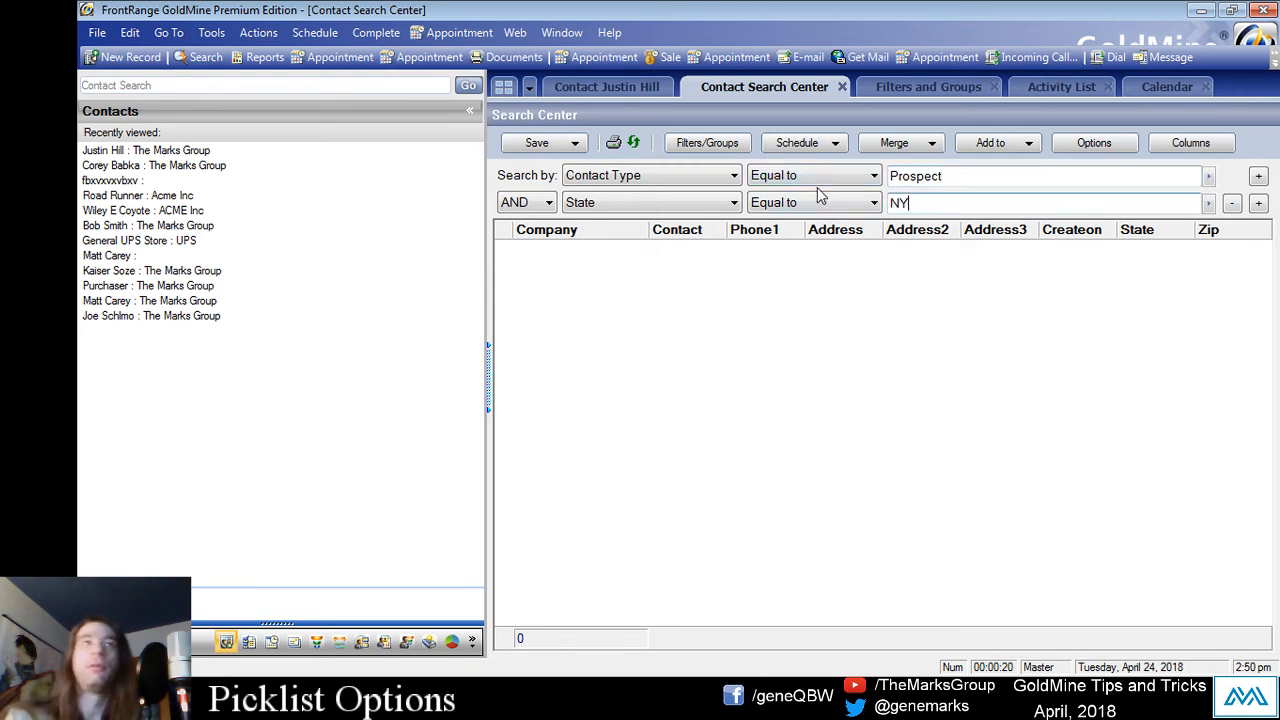
key("Return")
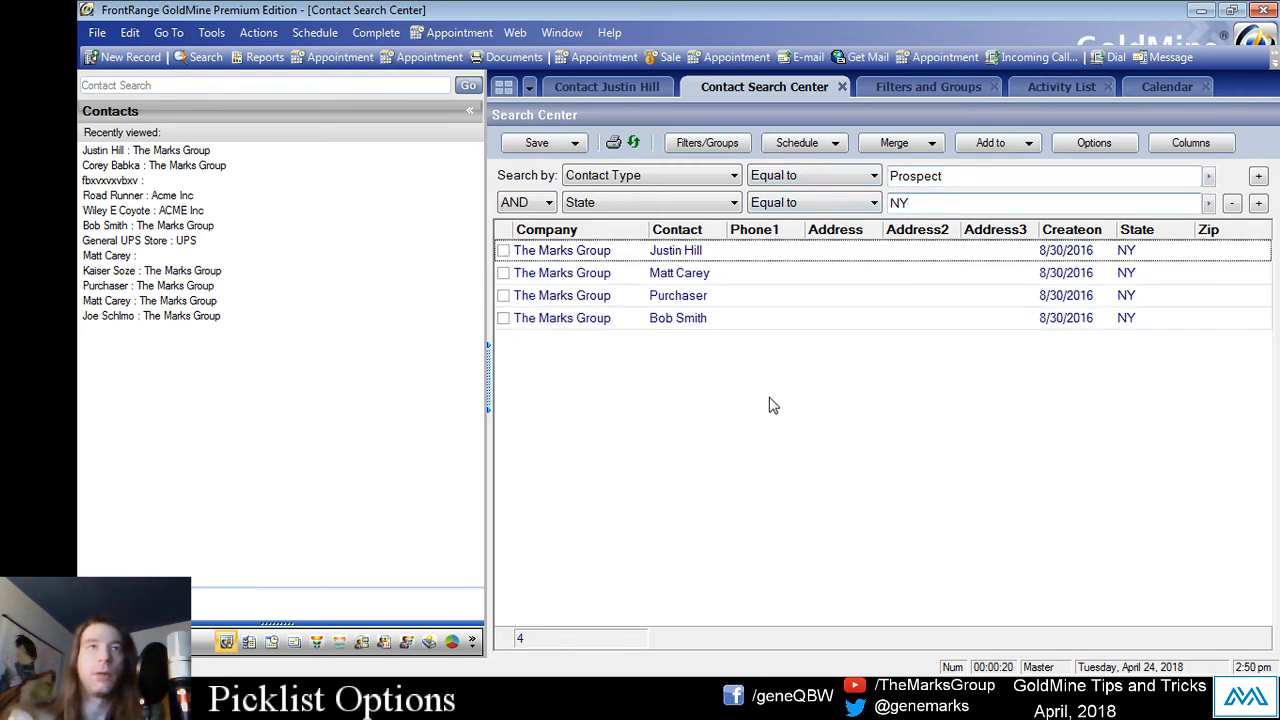
- Save the current search criteria as a new filter named NY Prospects for the MASTER user
left_click(568, 143)
left_click(572, 166)
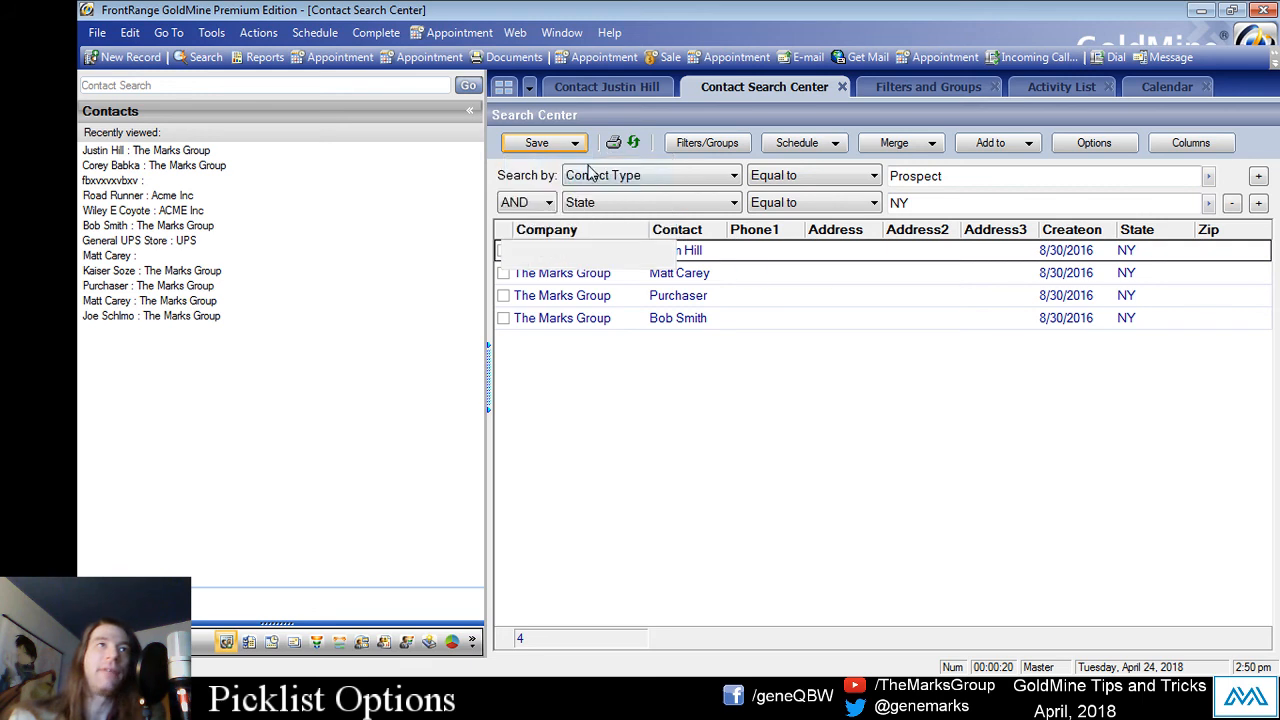
left_click_drag(1150, 514, 586, 348)
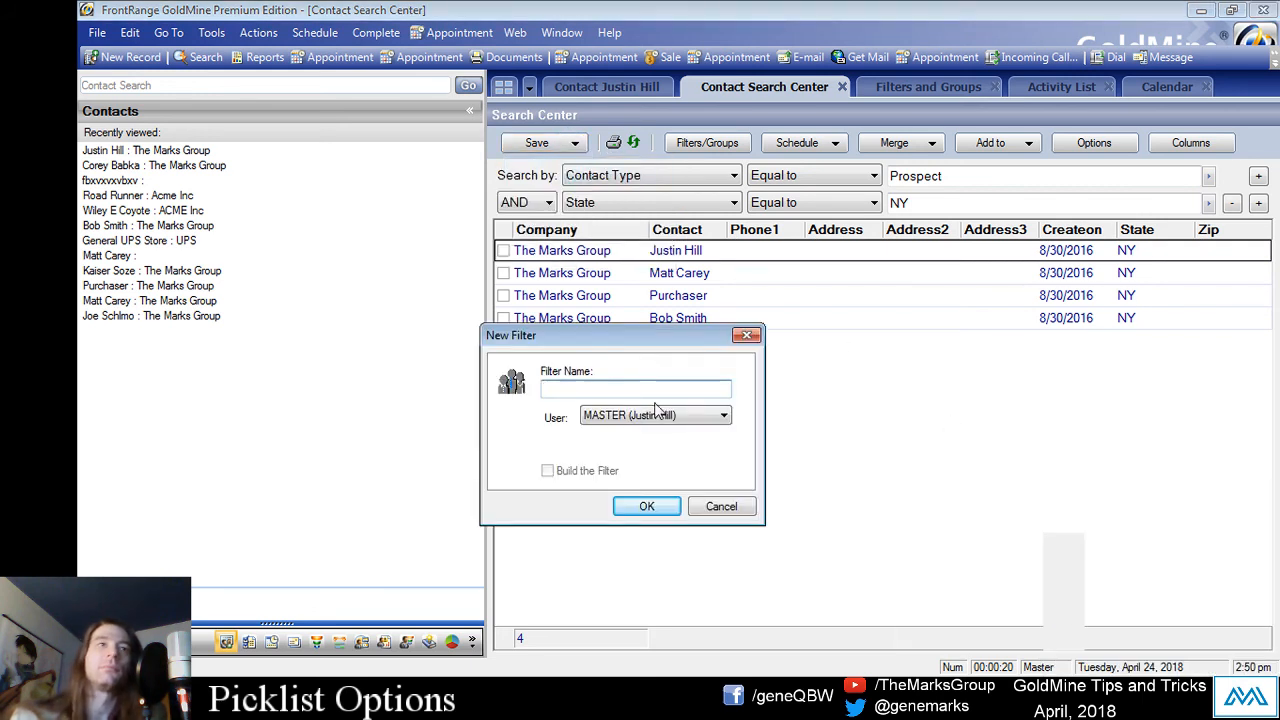
type("NY Prtospects")
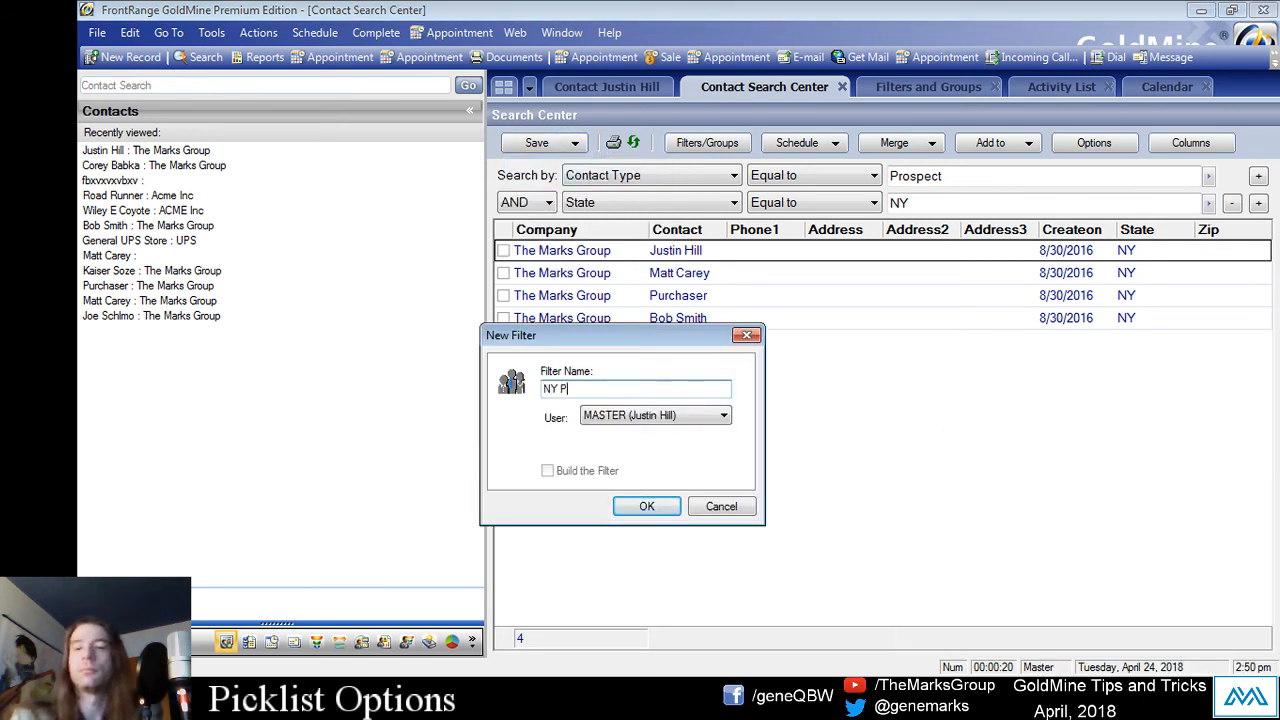
key("BackSpace")
key("BackSpace")
key("BackSpace")
key("BackSpace")
key("BackSpace")
key("BackSpace")
type("ospects")
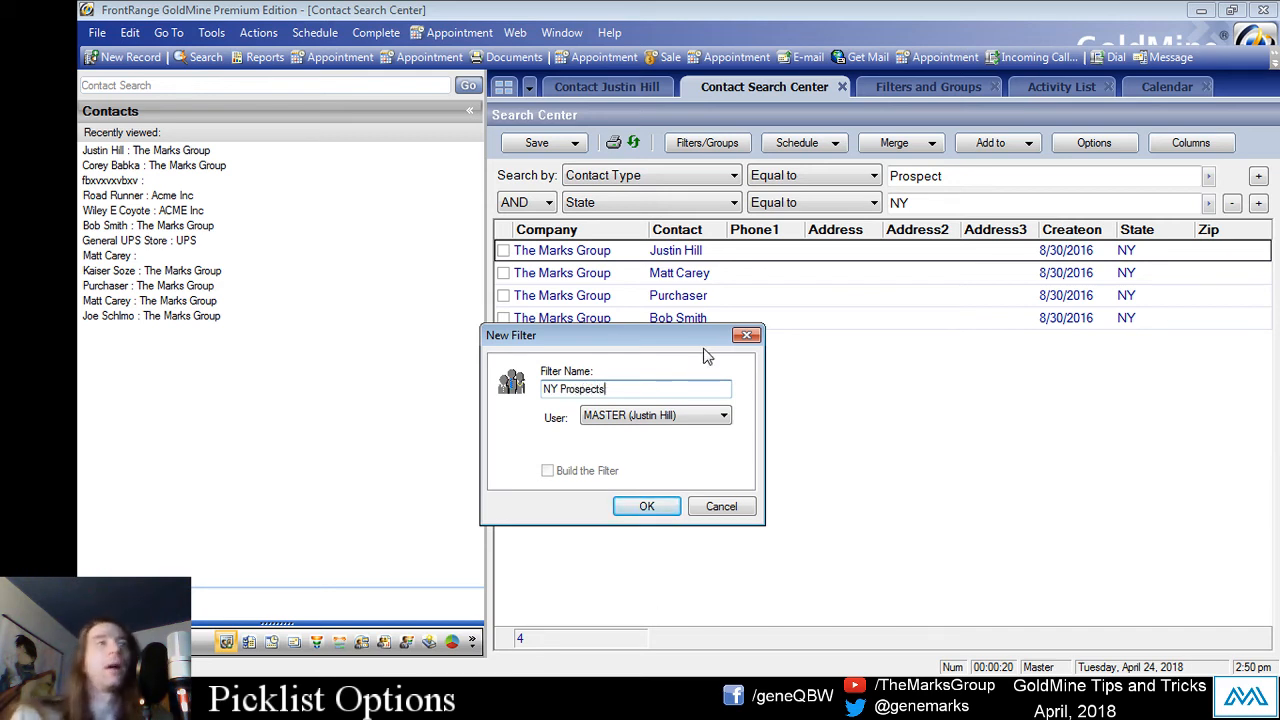
left_click(650, 506)
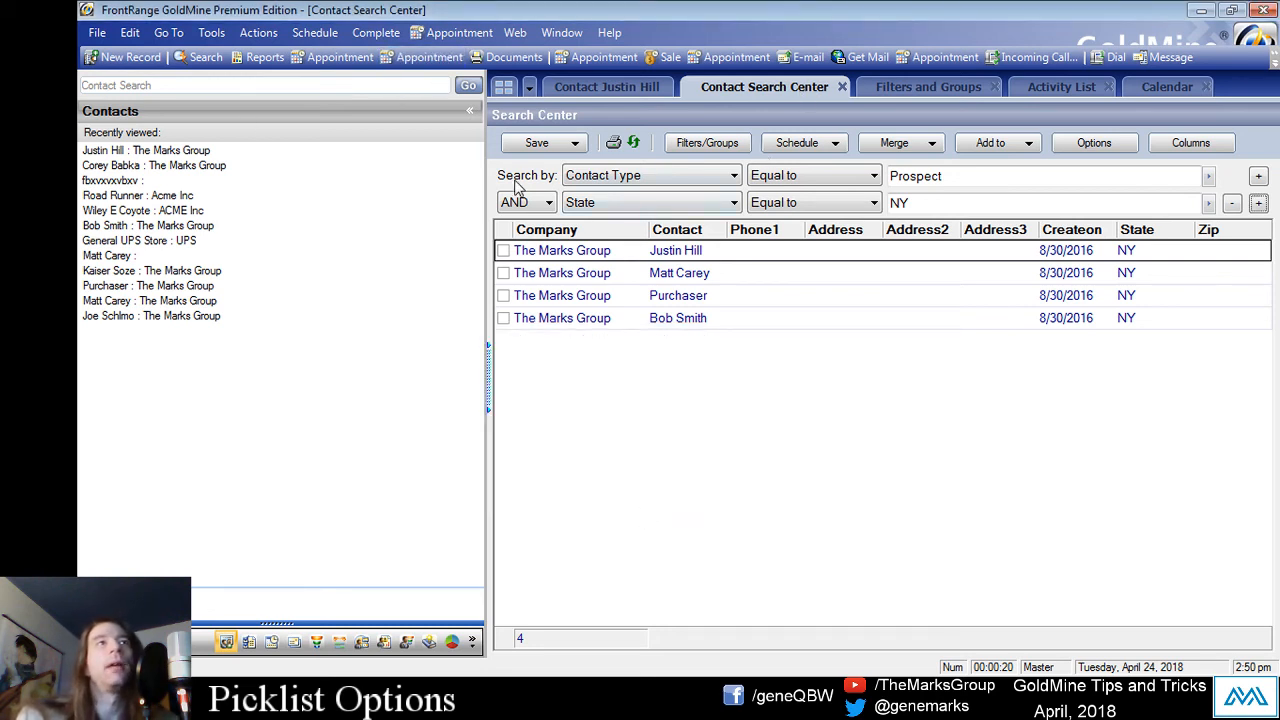
- Remove the State criterion from the search and display the list of saved filters beside the results
left_click(1258, 204)
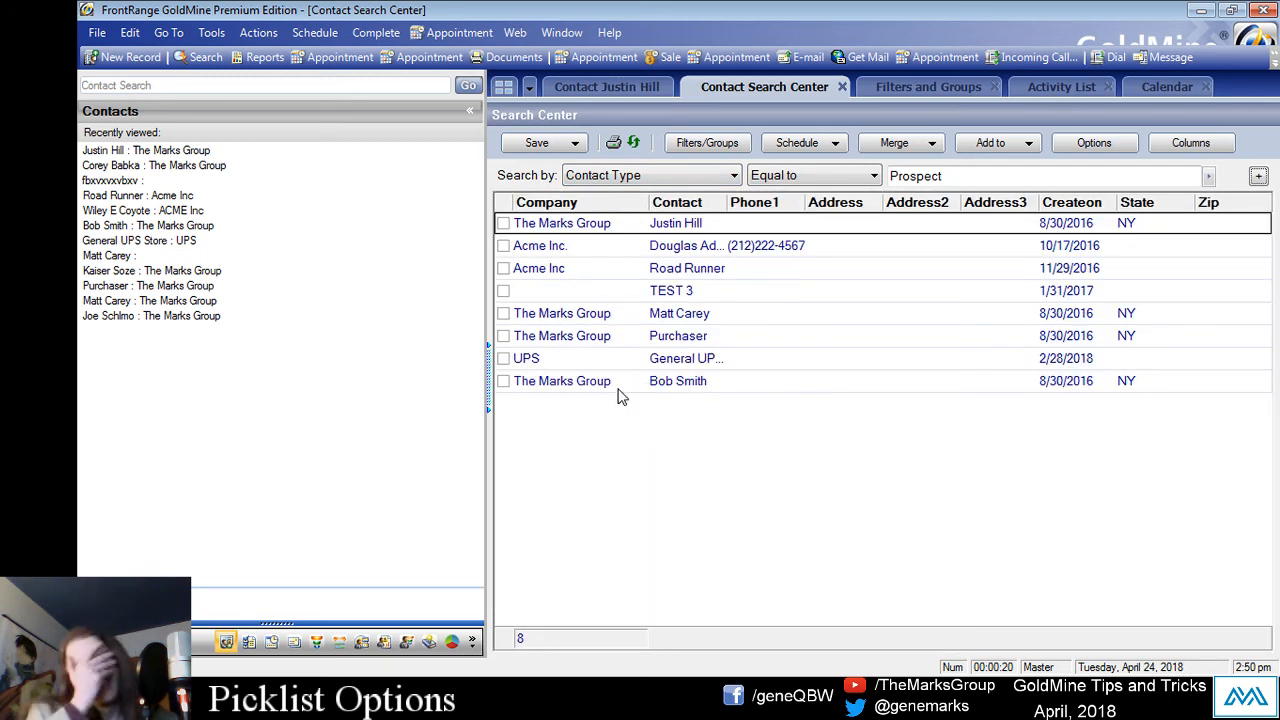
left_click(710, 143)
left_click(710, 143)
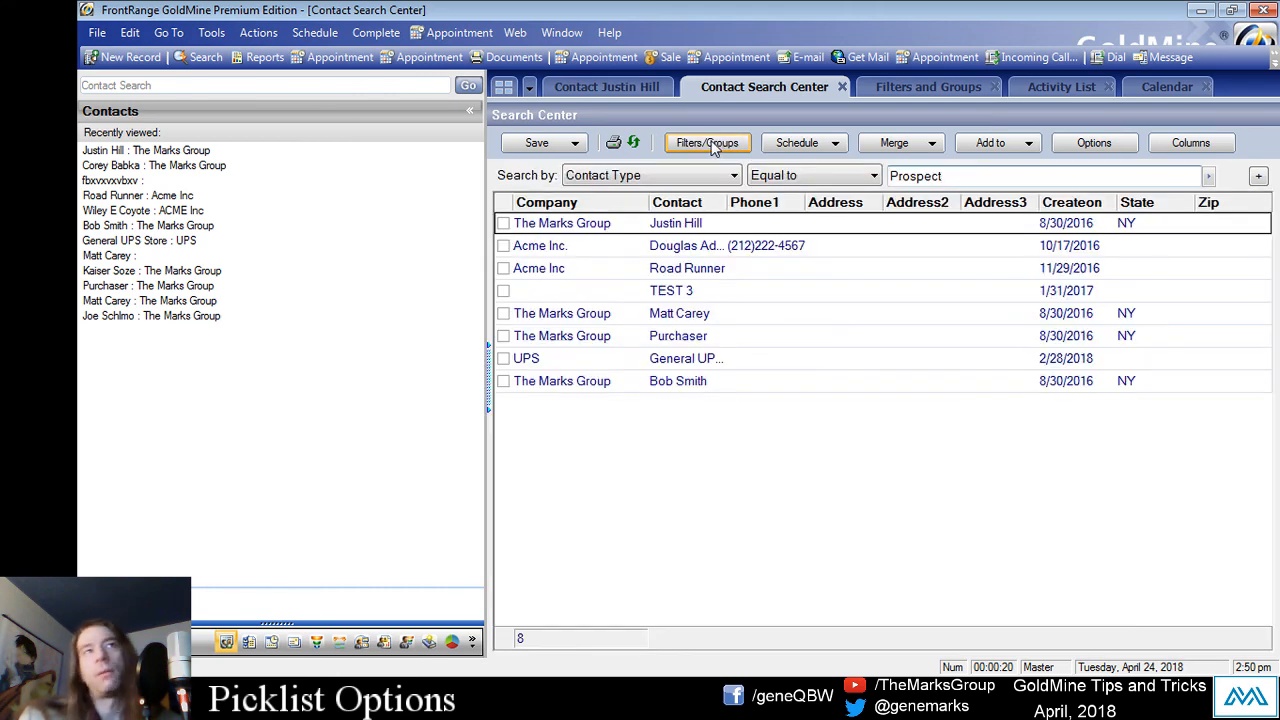
left_click(710, 143)
left_click(710, 143)
left_click(710, 143)
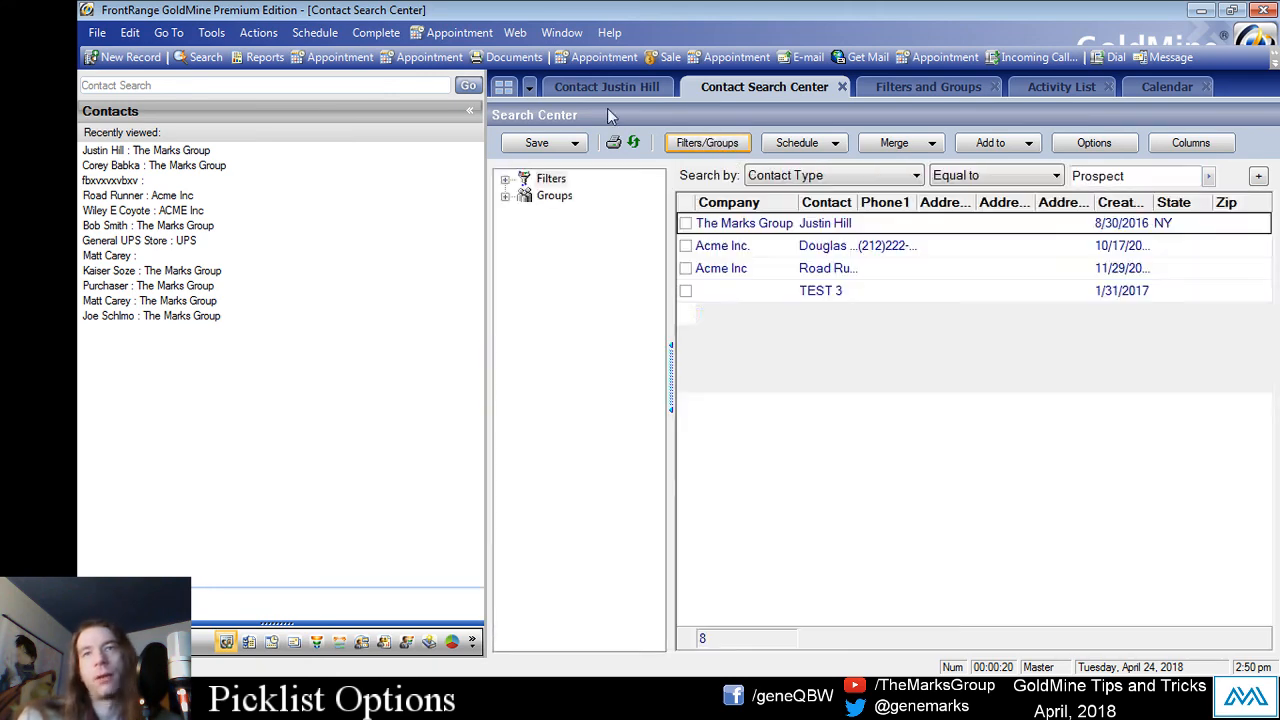
left_click(505, 179)
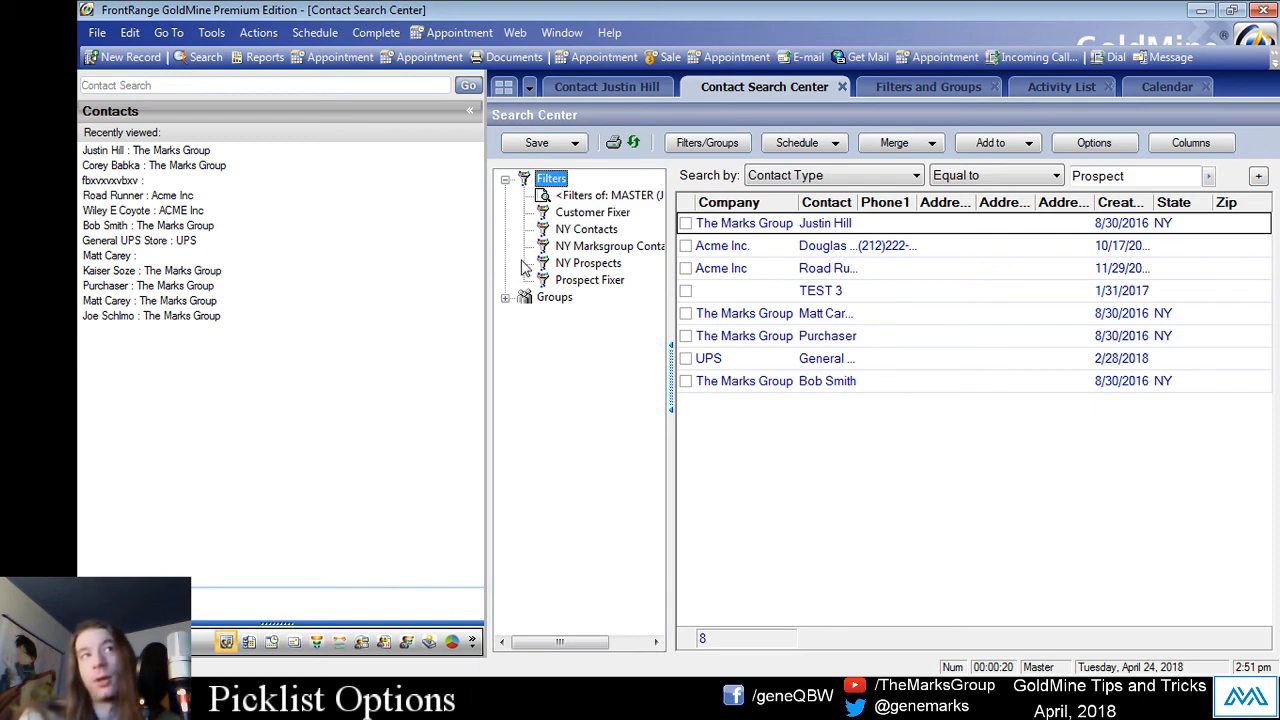
- Reopen the Contact Search Center from the record's Contact field and expand its list of saved filters
left_click(843, 88)
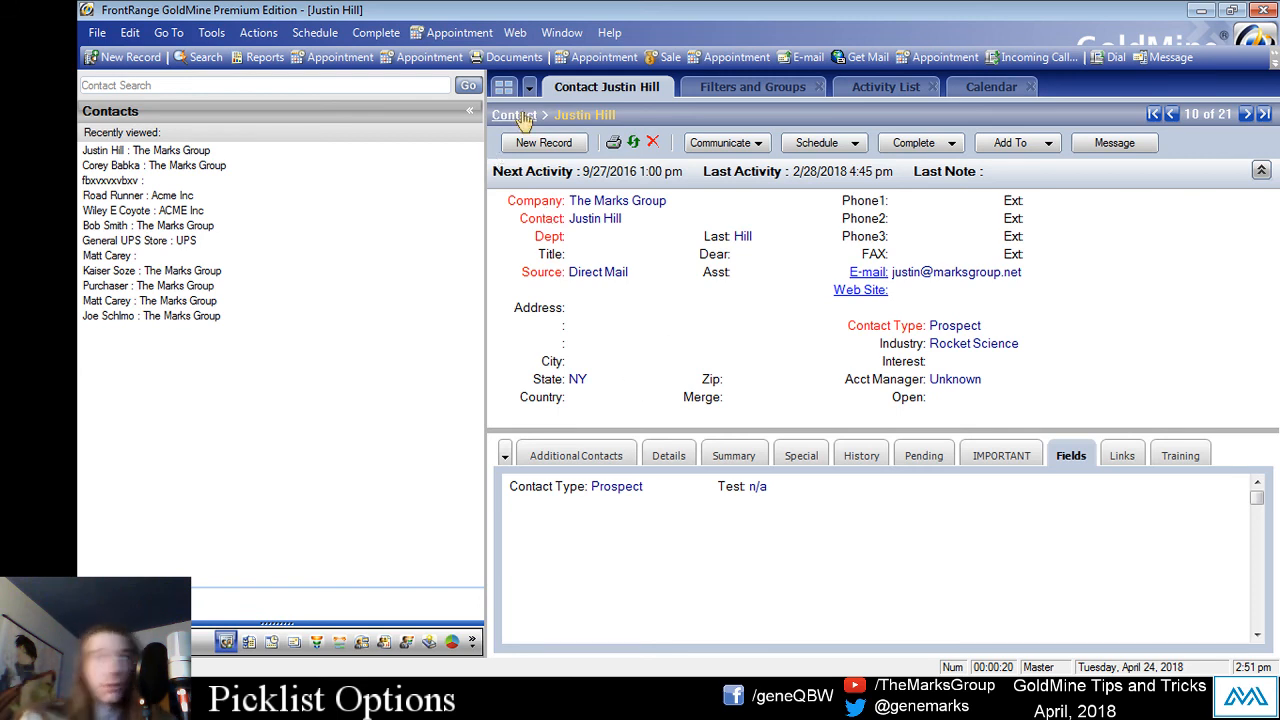
double_click(551, 219)
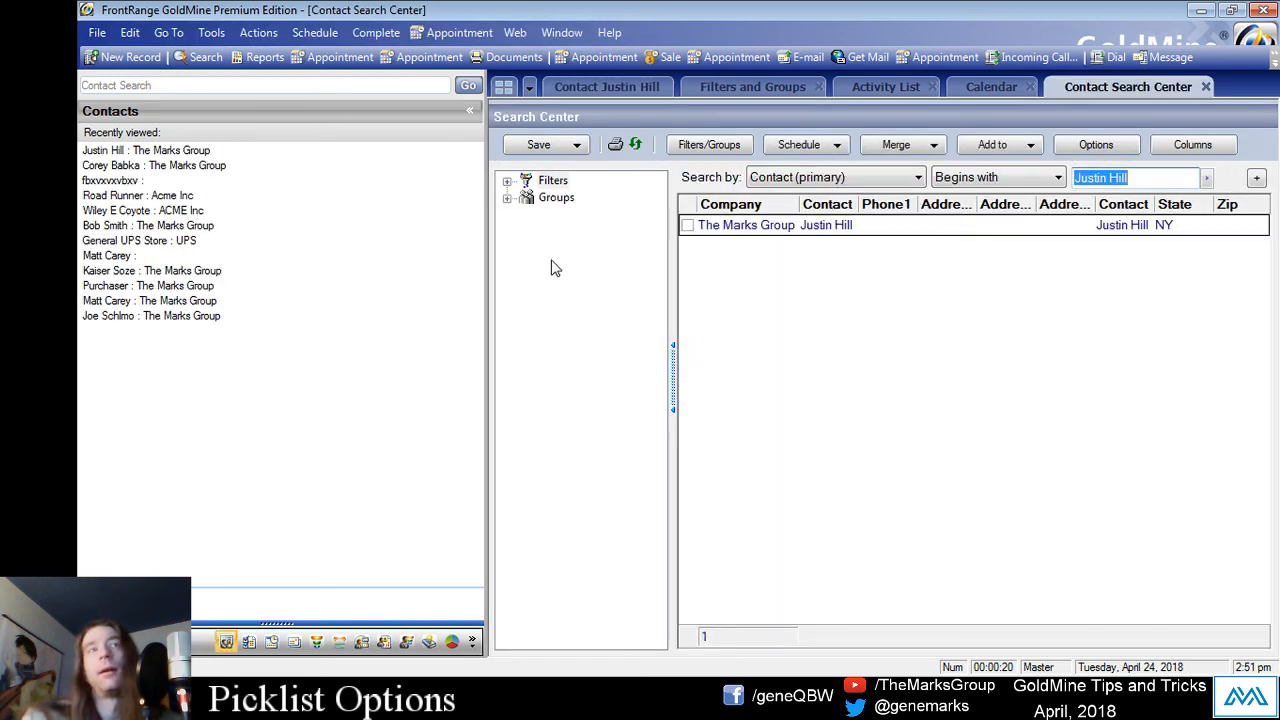
left_click(507, 182)
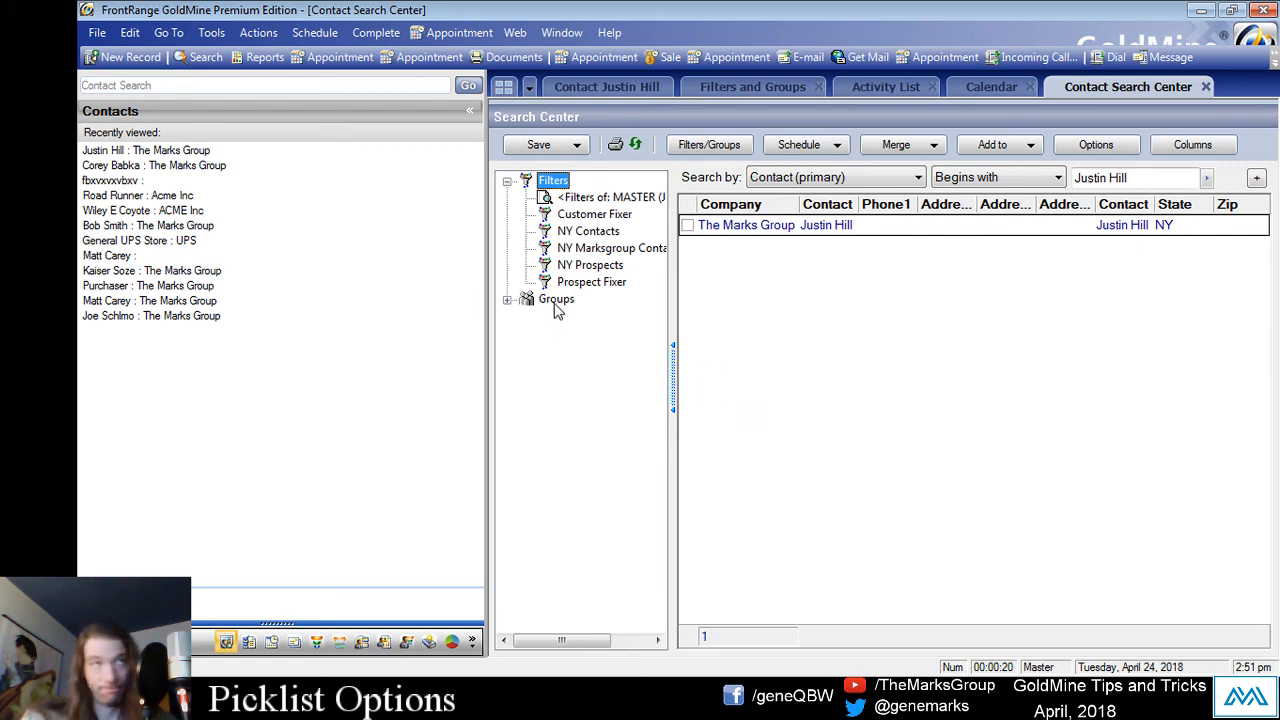
- Preview the NY Prospects filter, declining the search limit and suppressing the optimization warning for this session
left_click(574, 262)
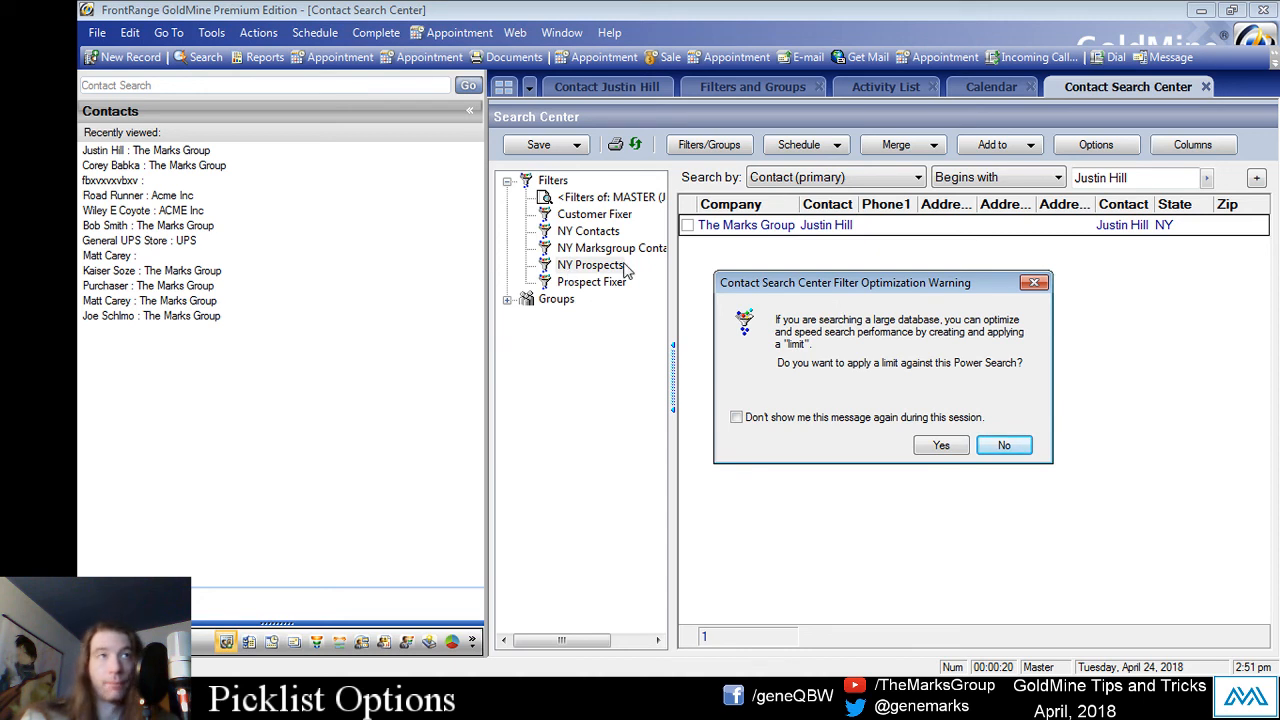
left_click_drag(890, 284, 872, 224)
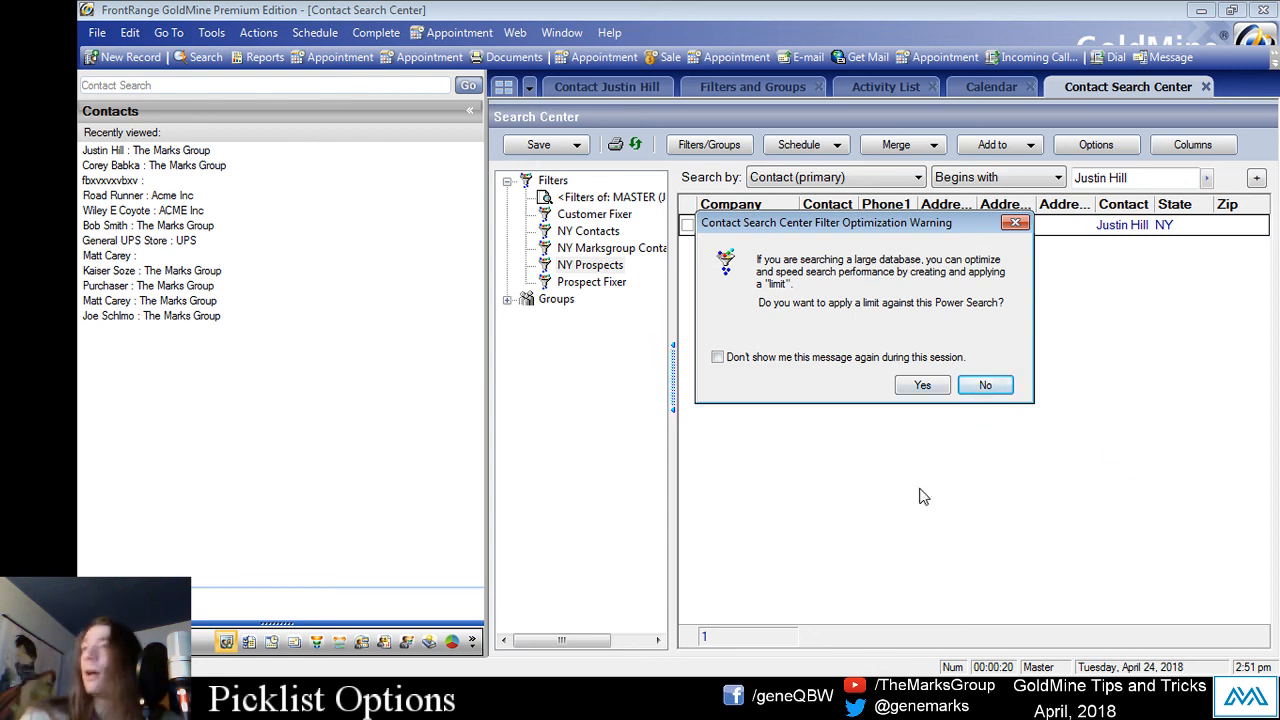
left_click(718, 357)
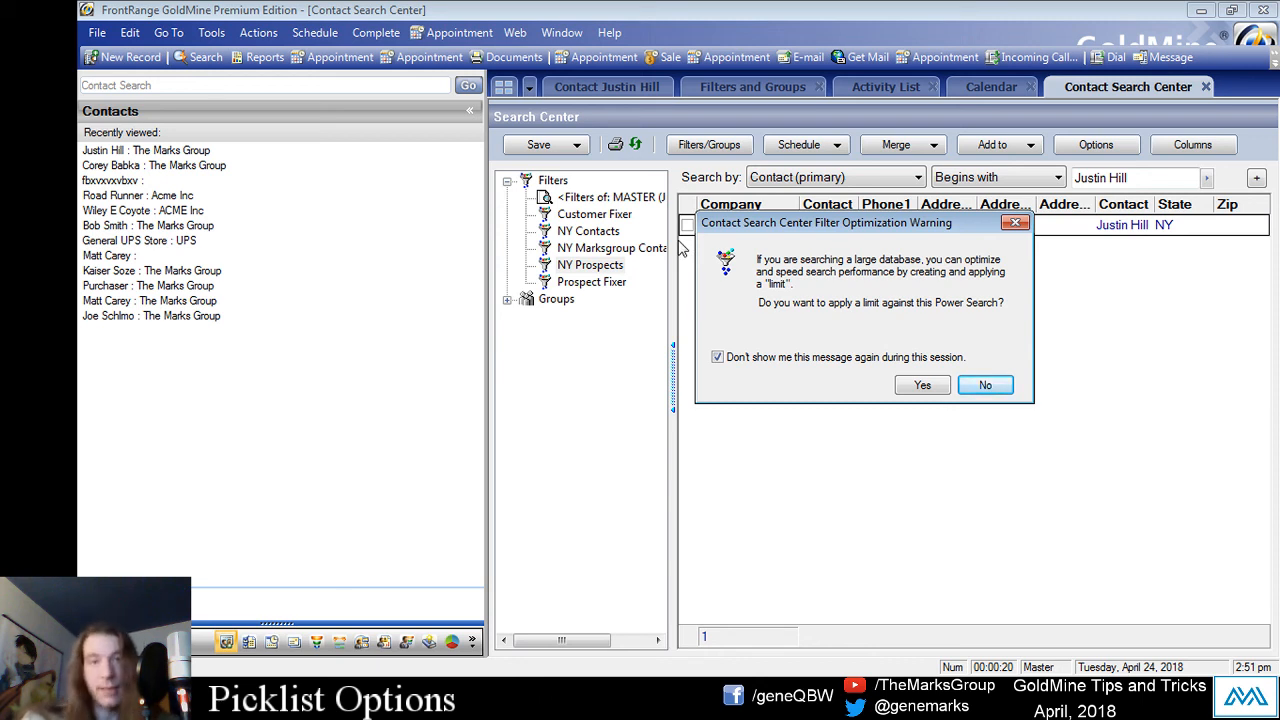
left_click(980, 385)
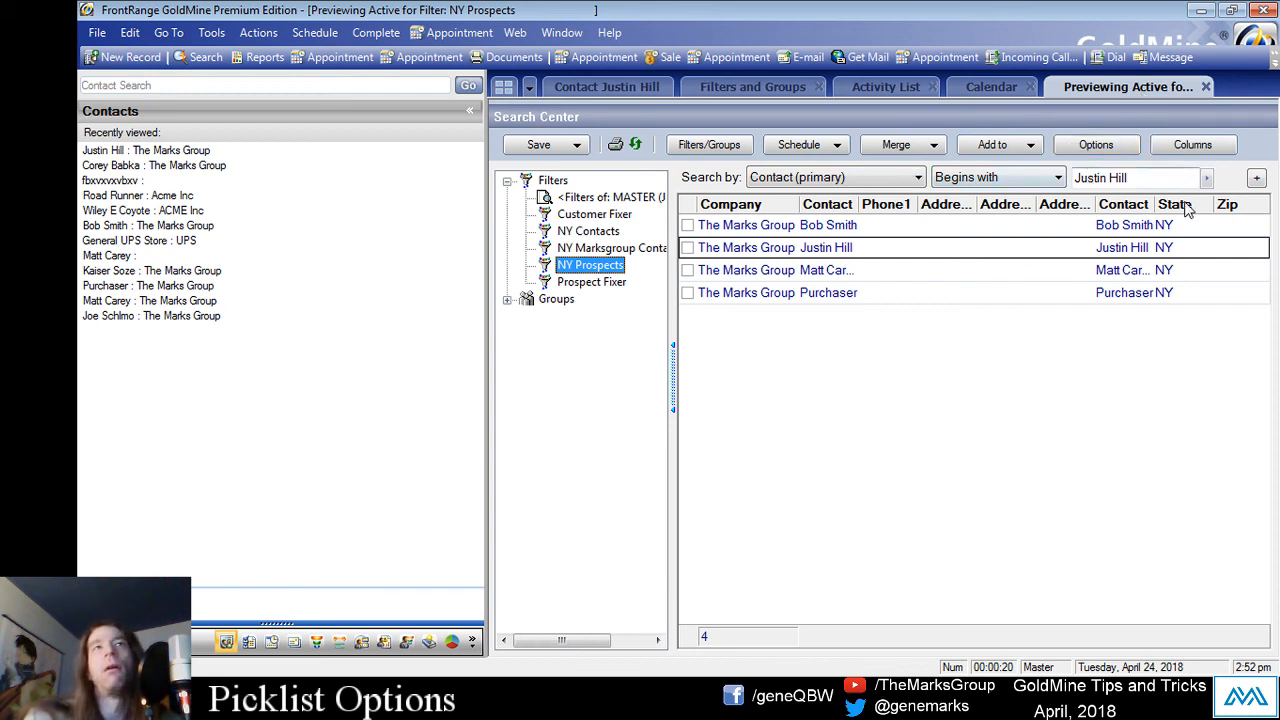
- Search by primary contact within the NY Prospects preview, replacing the full name with a different first name
left_click(1159, 181)
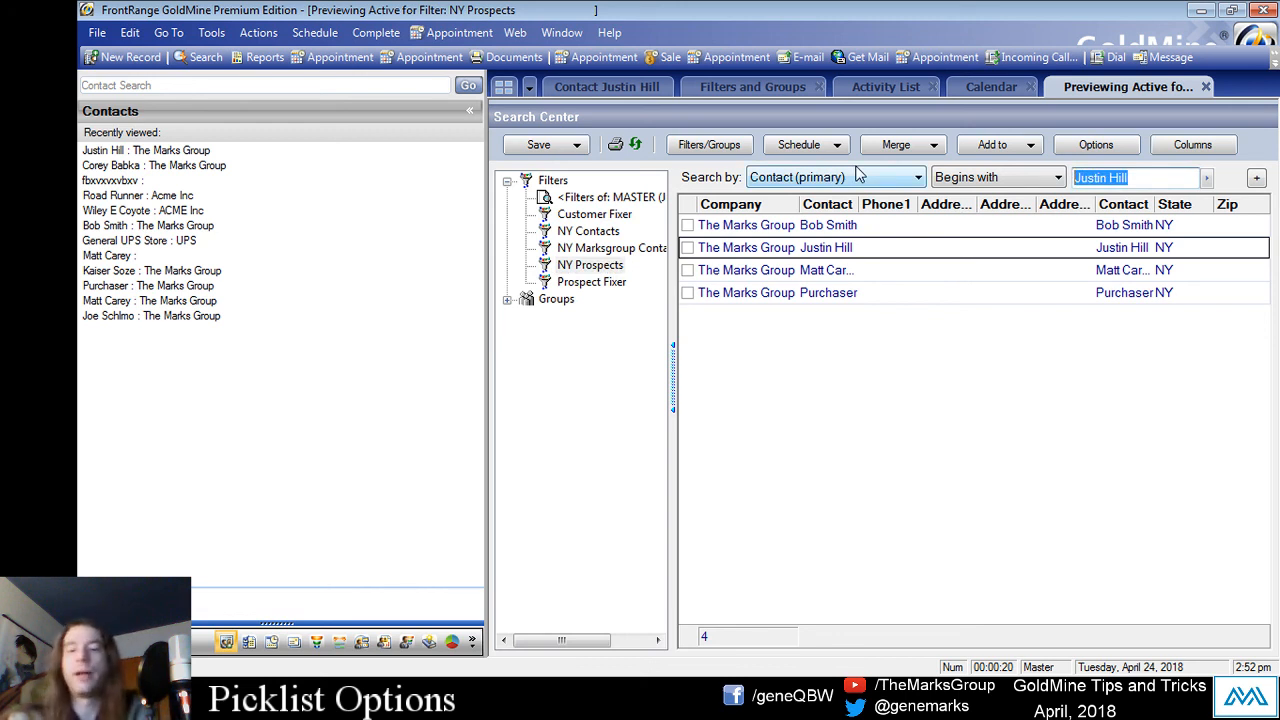
type("bob")
key("BackSpace")
key("BackSpace")
key("BackSpace")
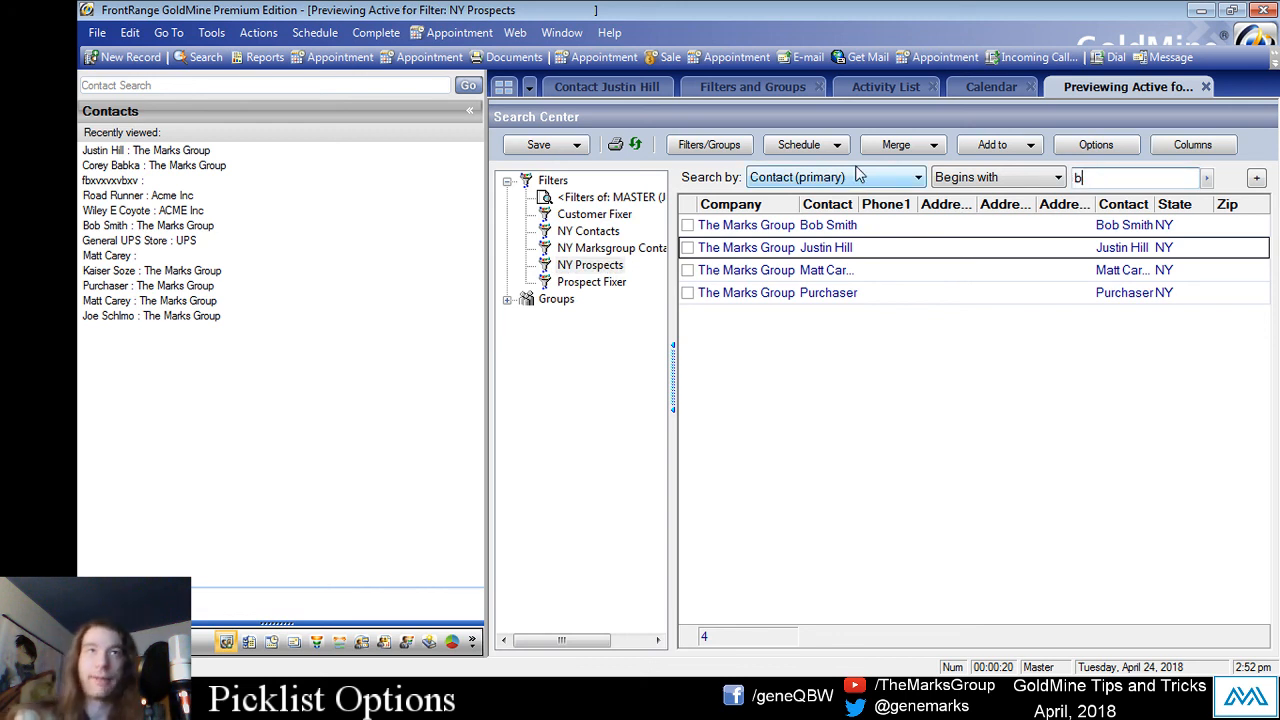
type("bobby")
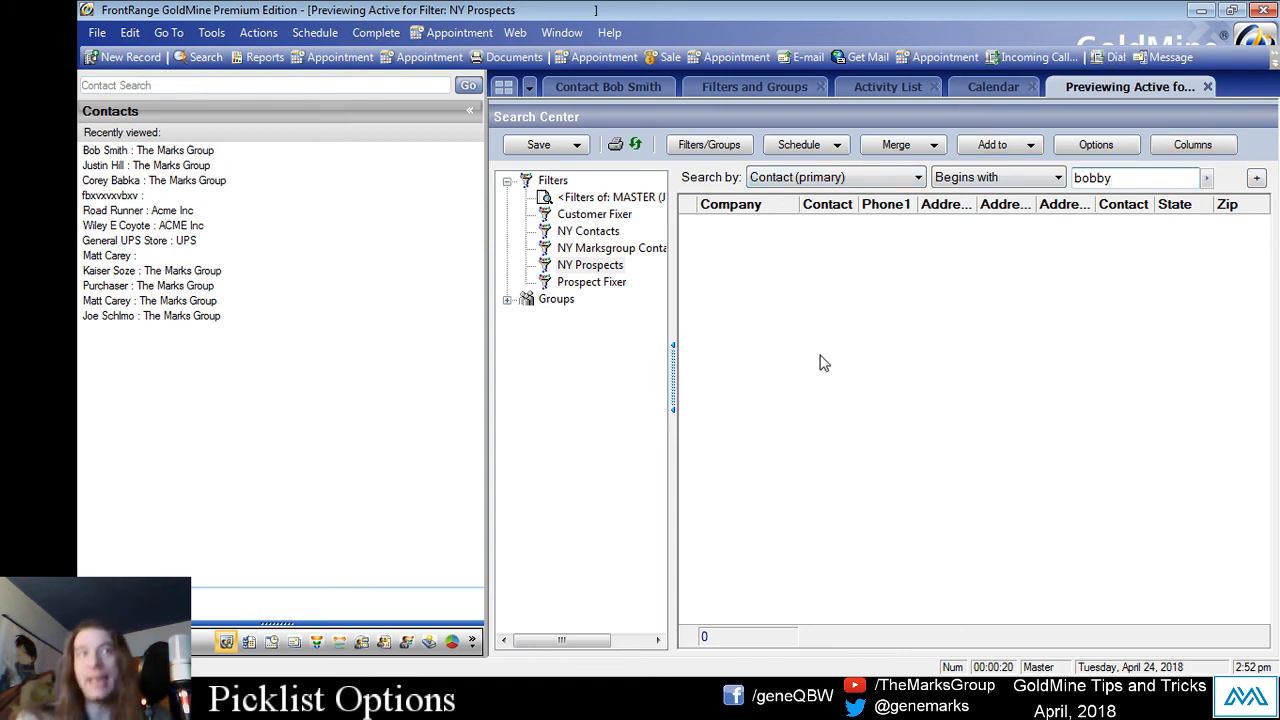
- Review the NY Prospects filter's preview and activation options without choosing one, and reopen the Contact Search Center without the preview
right_click(587, 268)
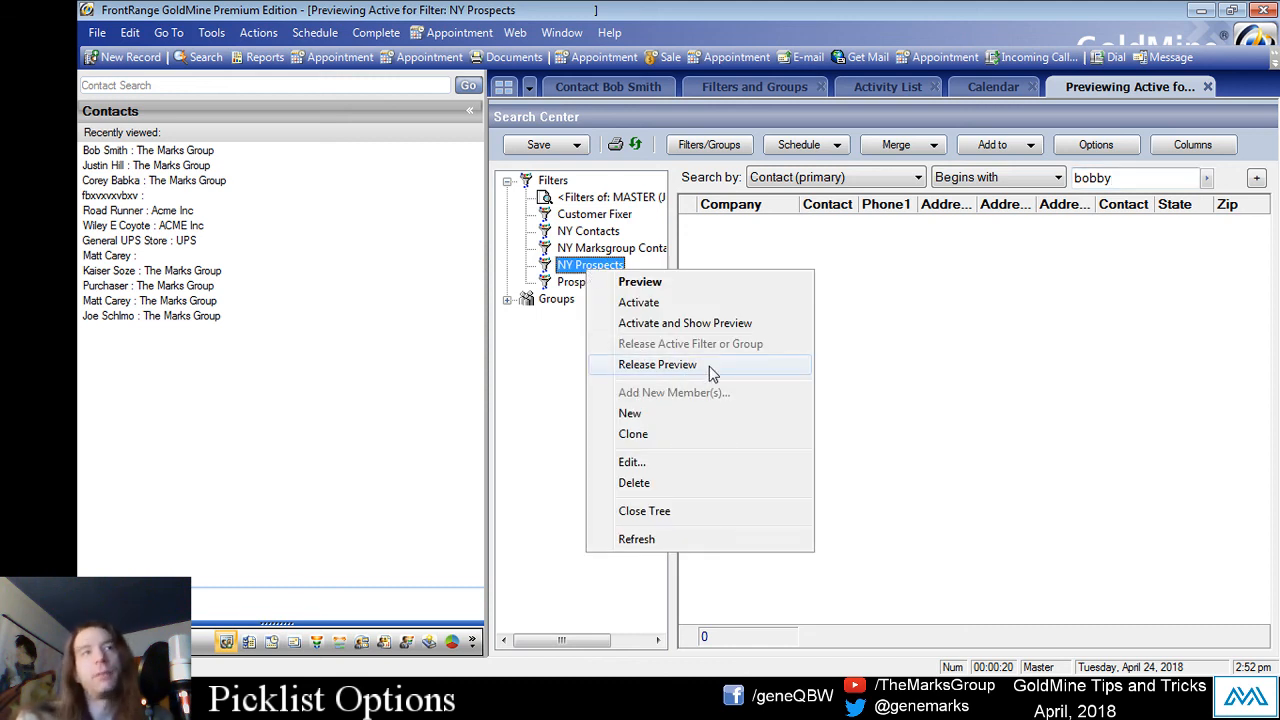
left_click(997, 338)
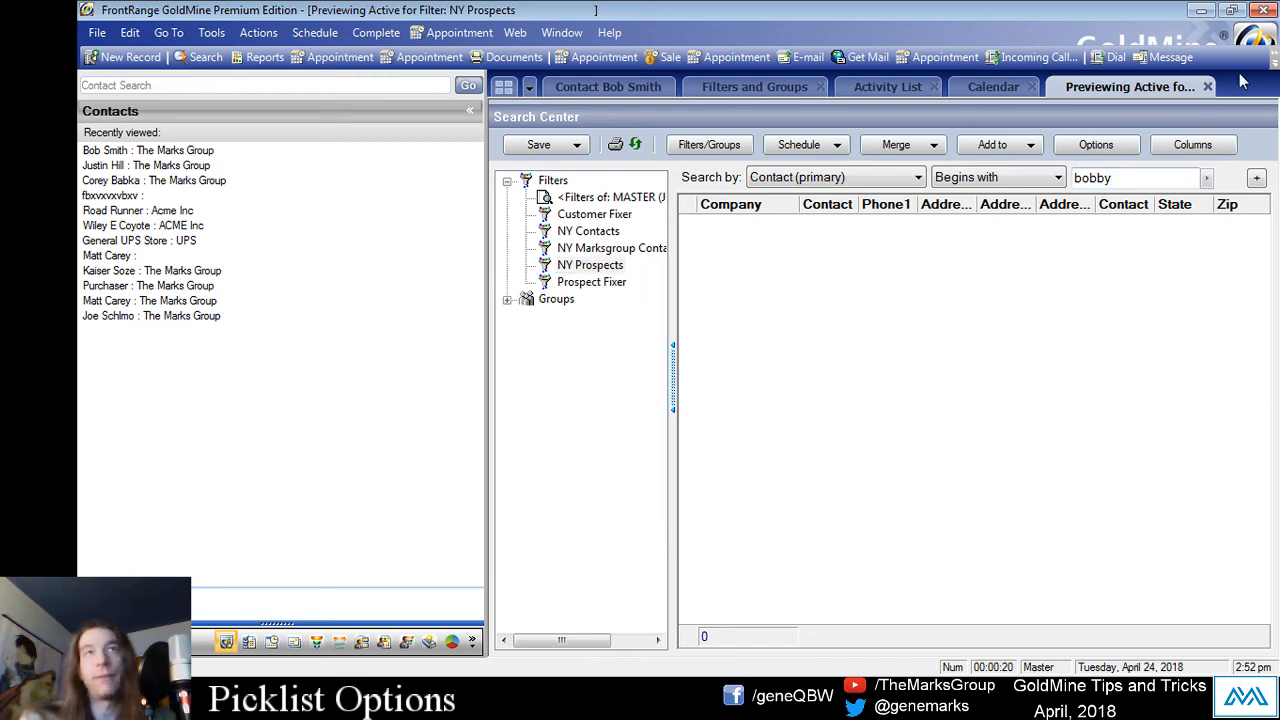
left_click(1207, 87)
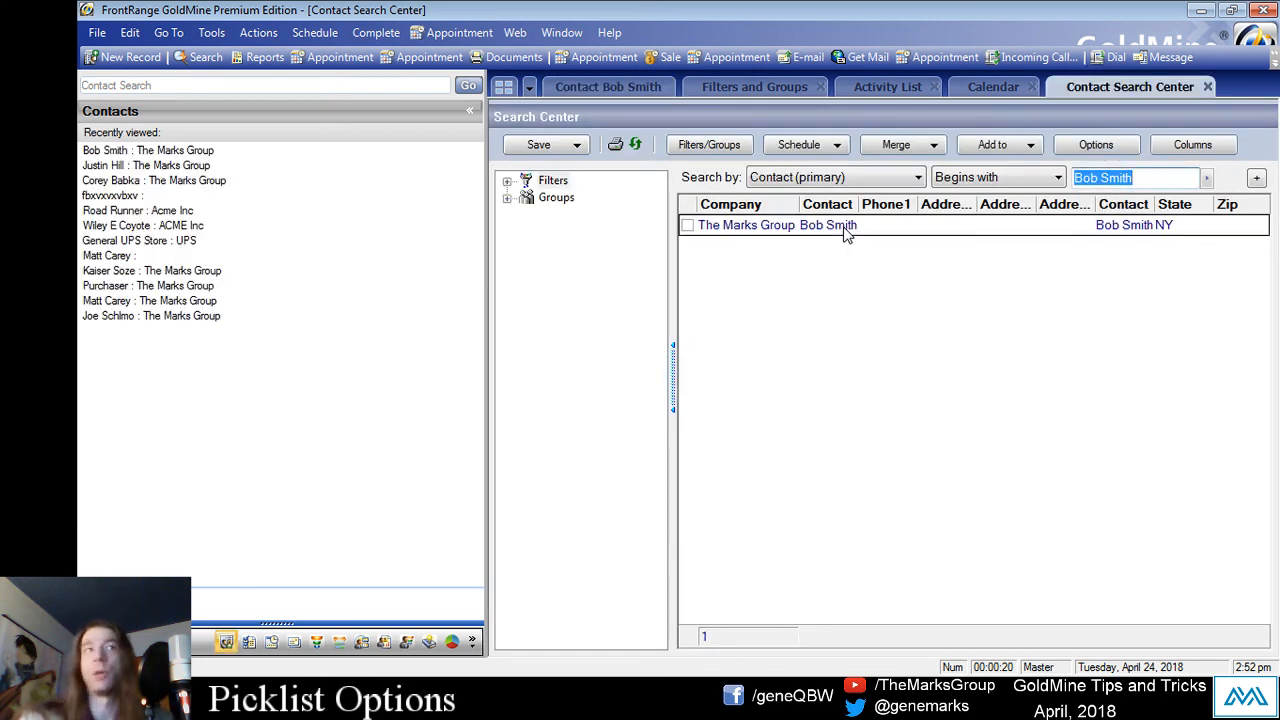
left_click(574, 280)
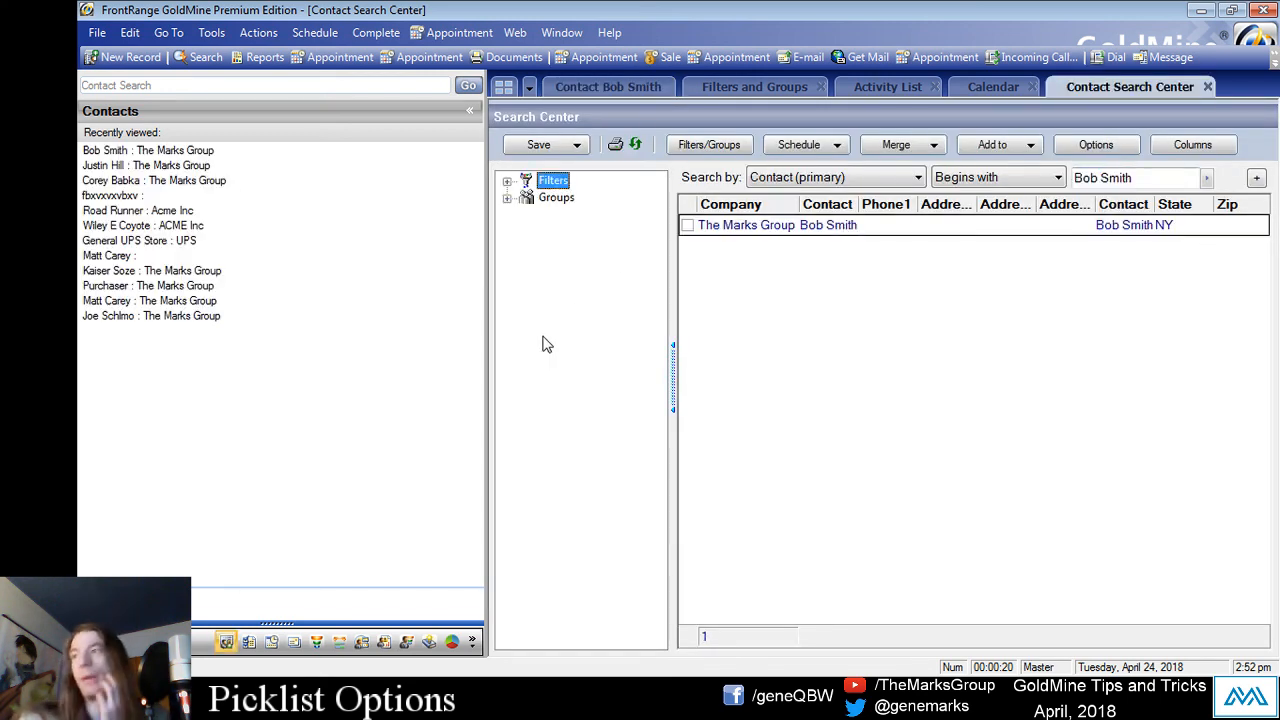